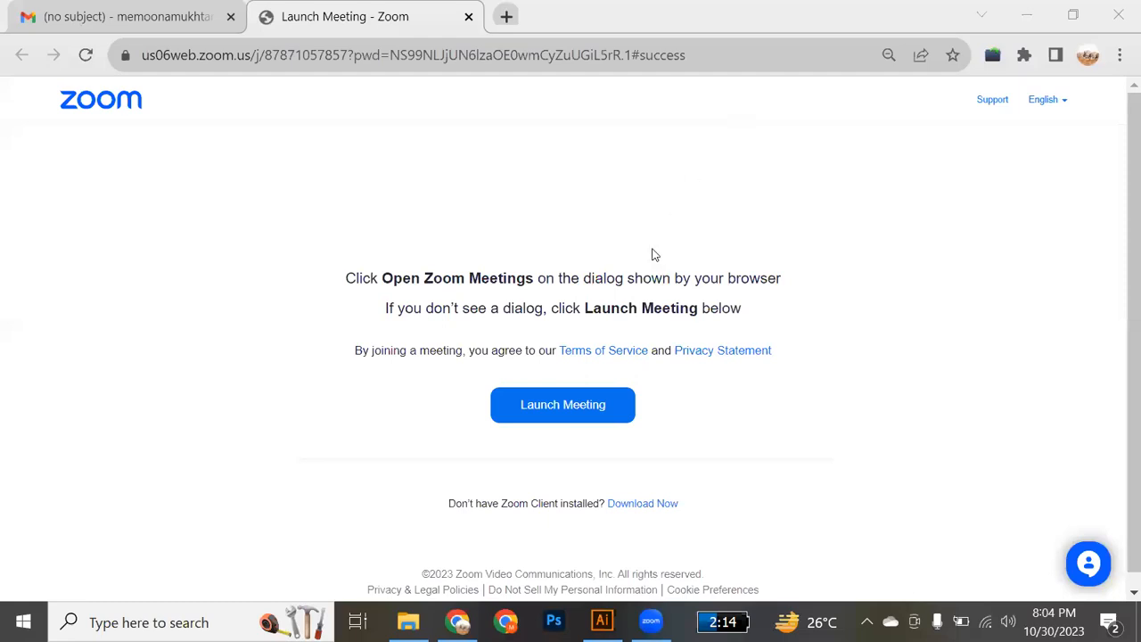
Open Pinterest in a new browser tab and glance through its home feed.
click(505, 17)
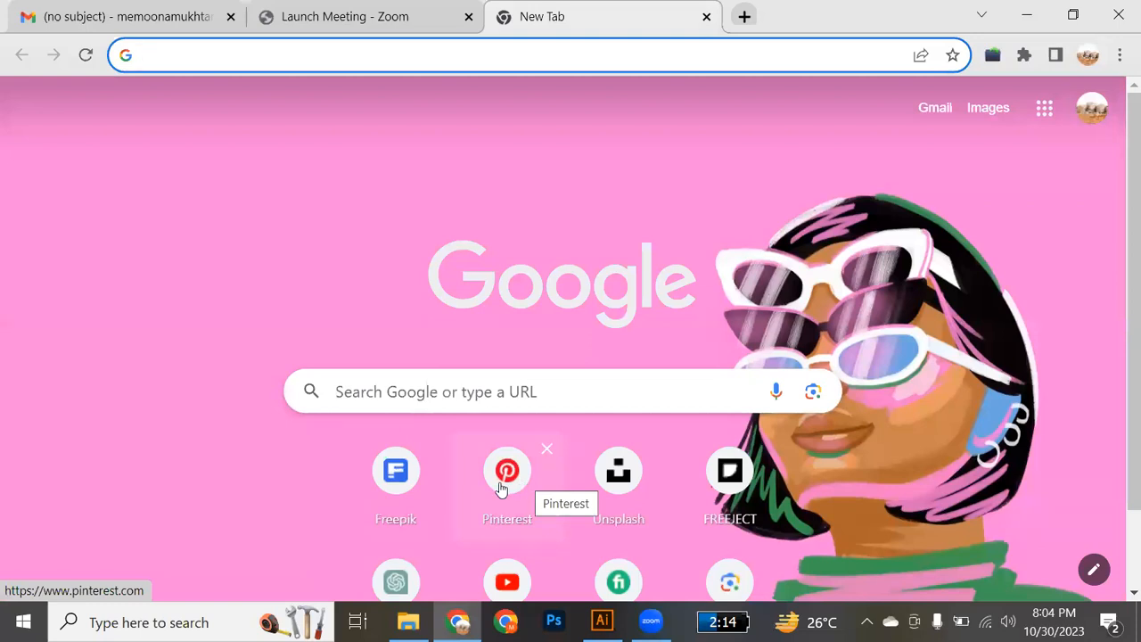
click(501, 487)
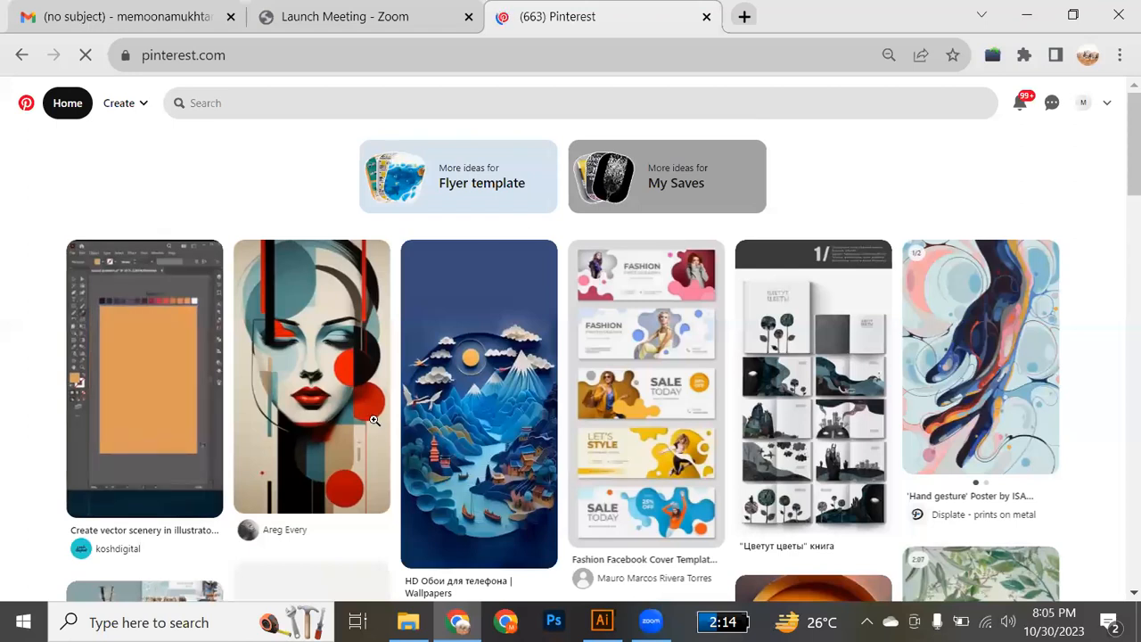
scroll(375, 419, down, 4)
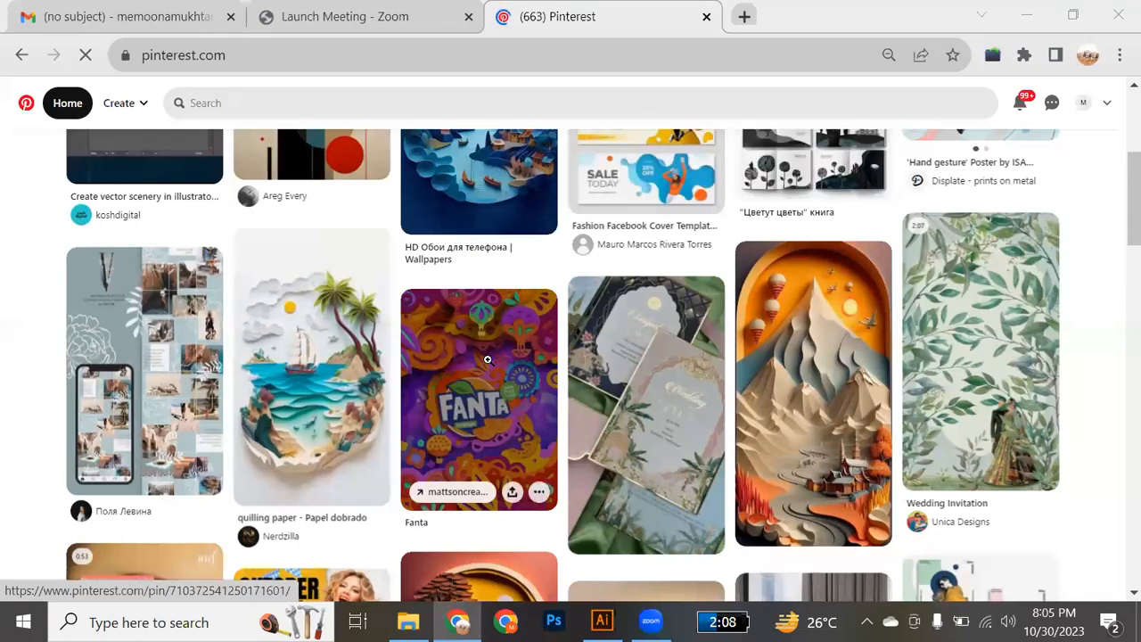
scroll(488, 360, up, 4)
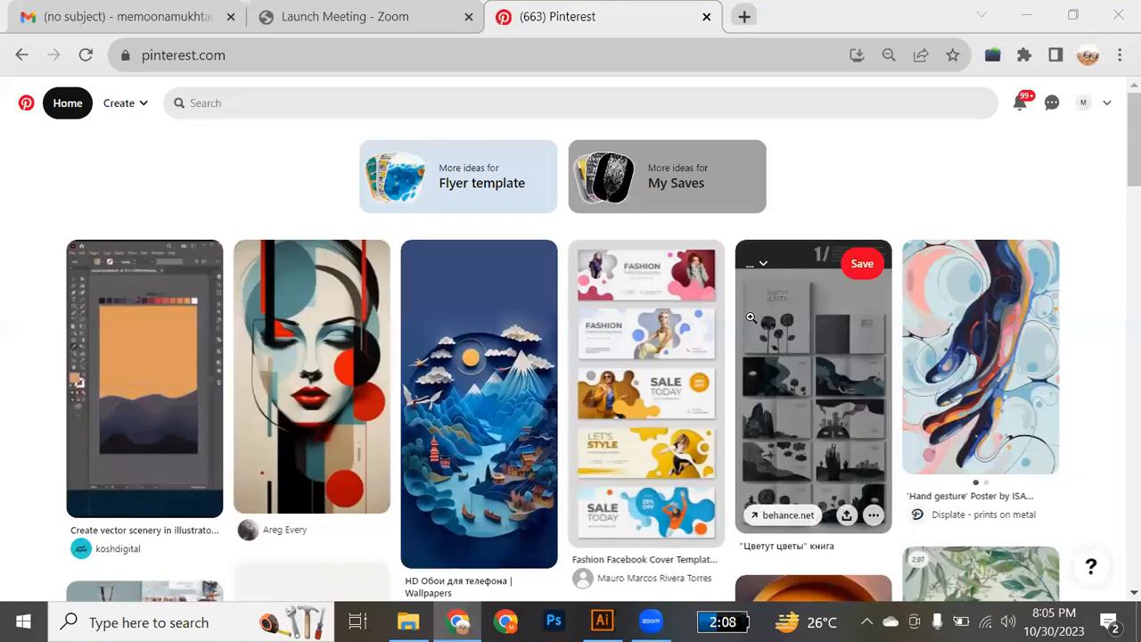
Search Pinterest for "FLYERS".
click(364, 106)
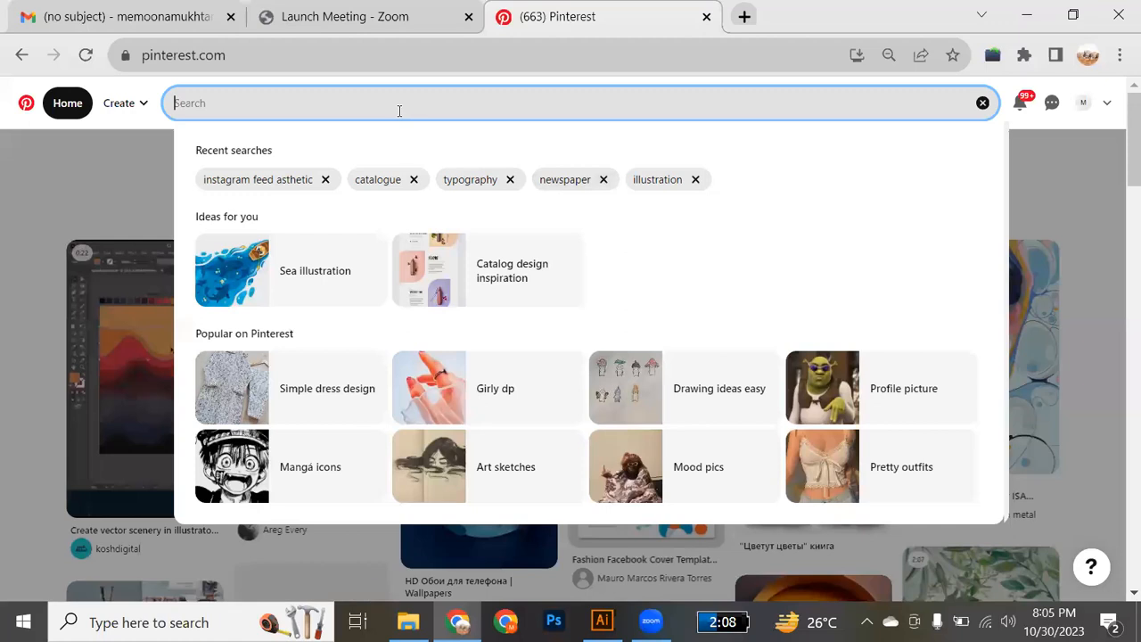
text(FLYER)
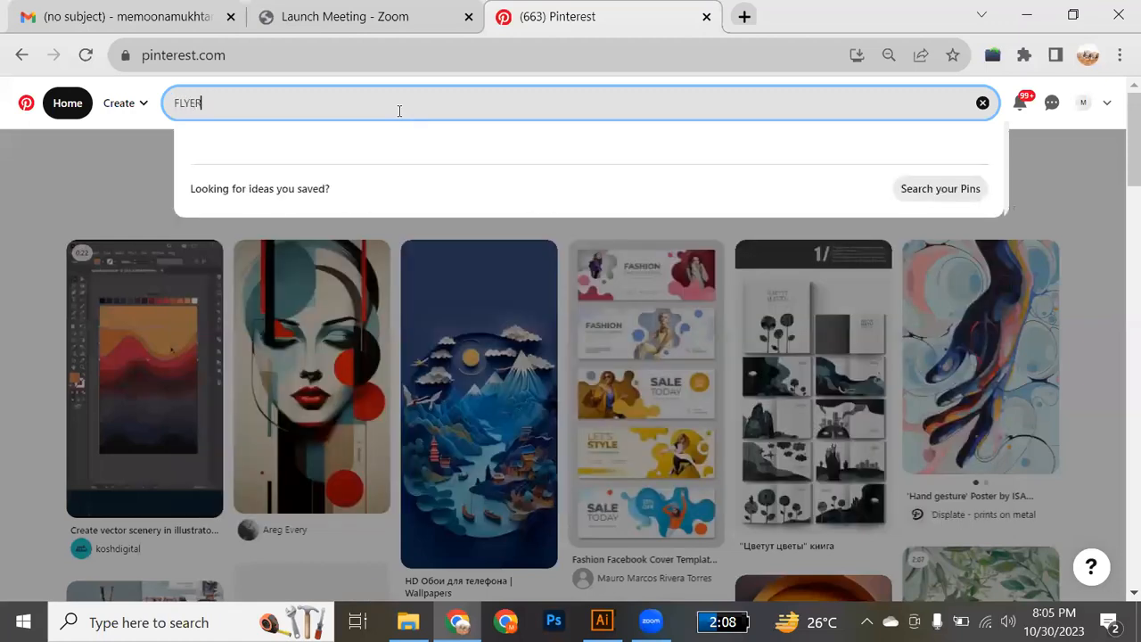
text(S)
key(Return)
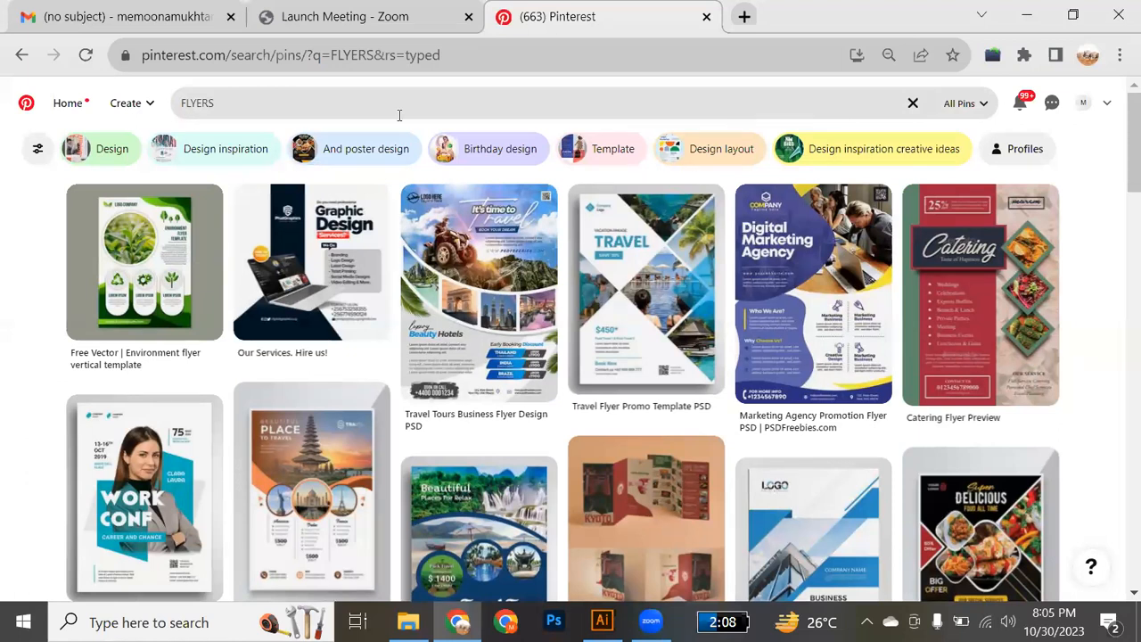
Browse the flyer results, examine the "50 Best Business Flyer Templates 2023" pin's layout, and return to the results.
mouse_move(259, 255)
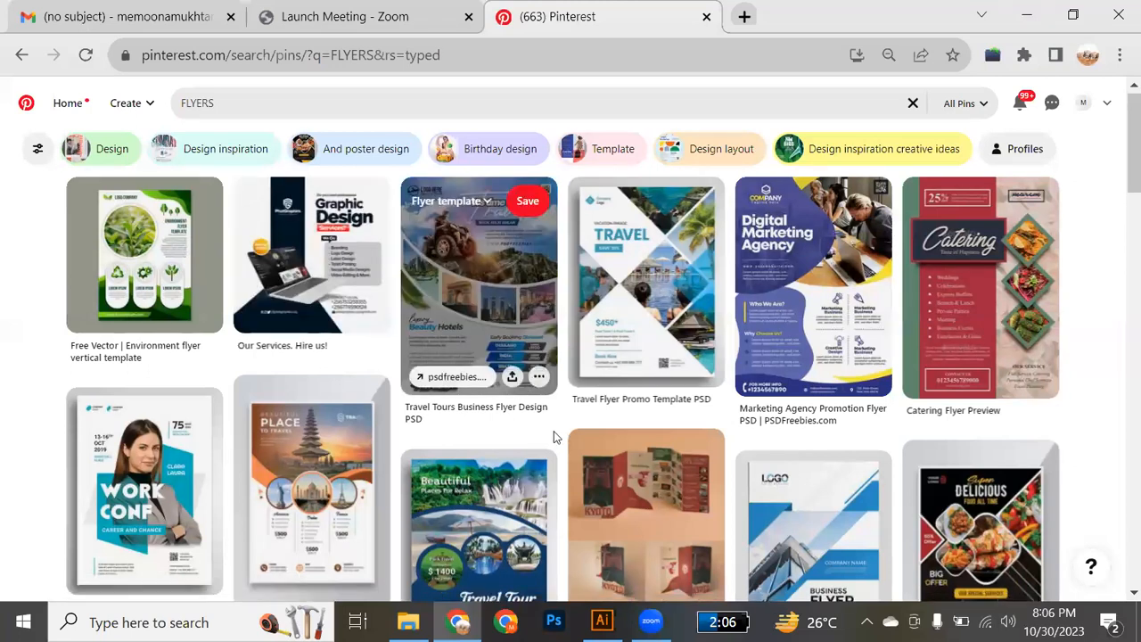
scroll(553, 437, down, 2)
scroll(553, 437, down, 2)
scroll(552, 432, down, 2)
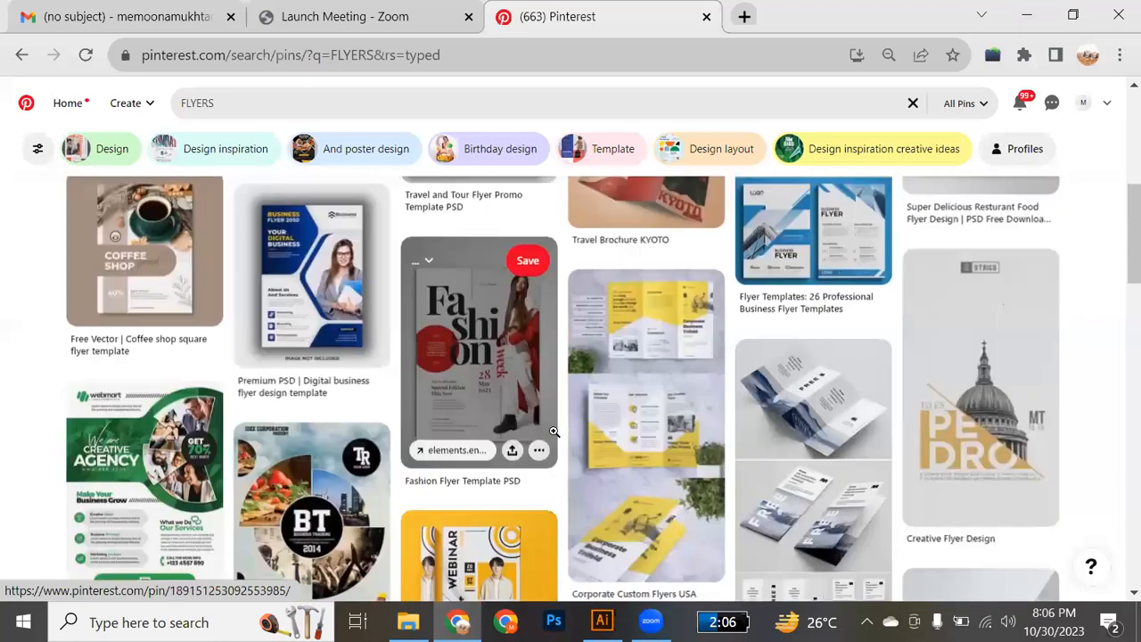
scroll(553, 432, down, 2)
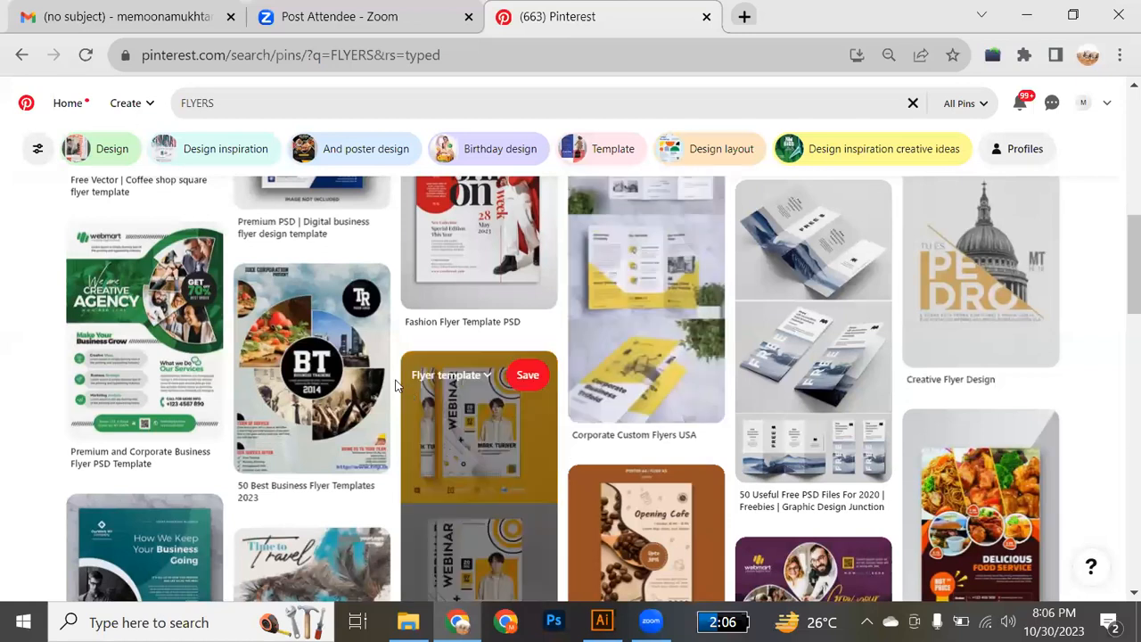
click(329, 345)
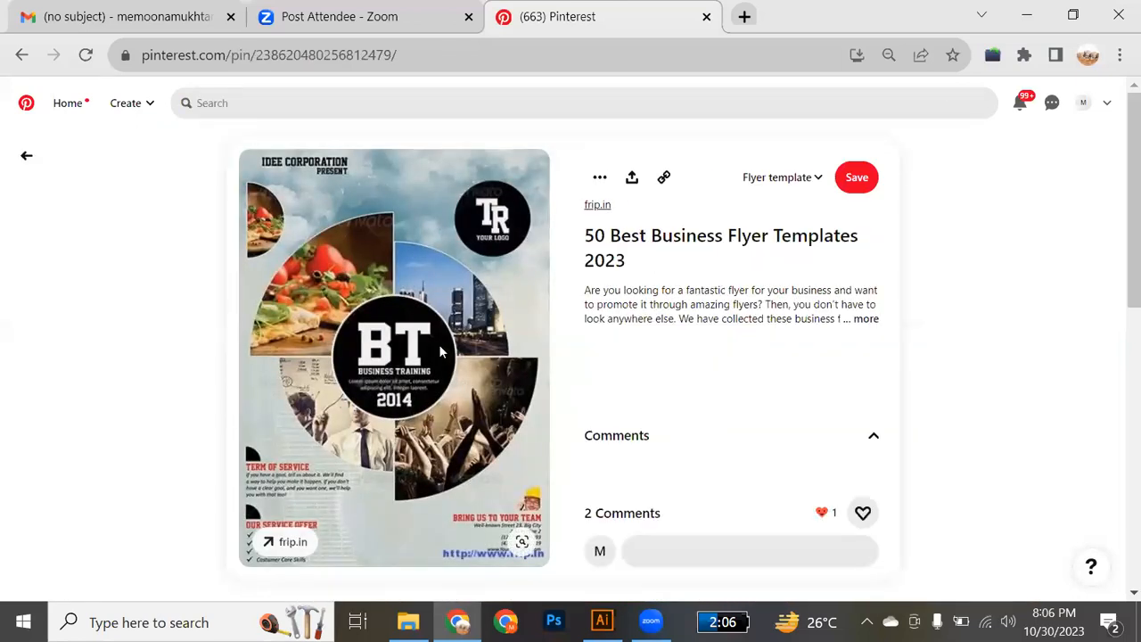
scroll(439, 344, down, 1)
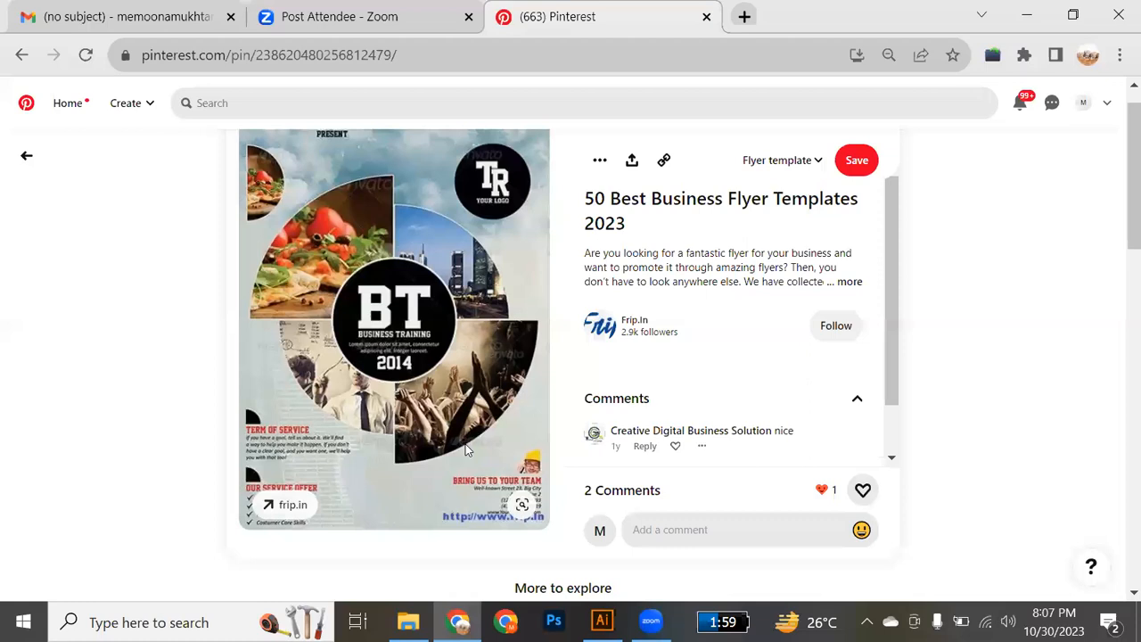
click(27, 159)
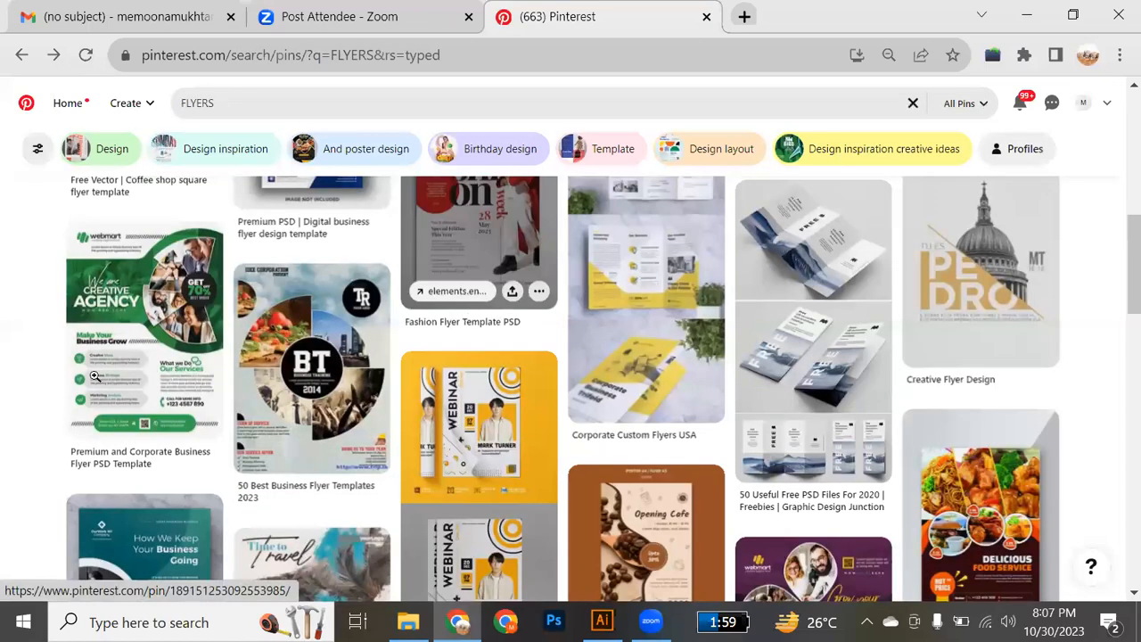
Examine the "Premium and Corporate Business Flyer PSD Template" pin up close, from its headline to its contact footer, and return to the results.
click(148, 330)
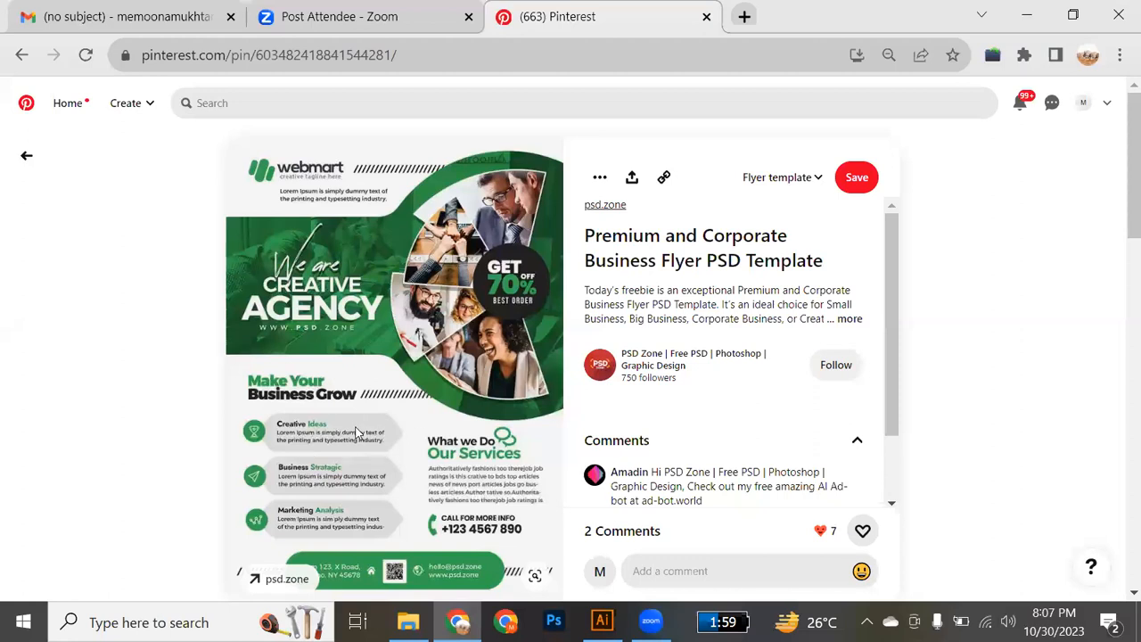
ctrl+scroll(358, 430, up, 3)
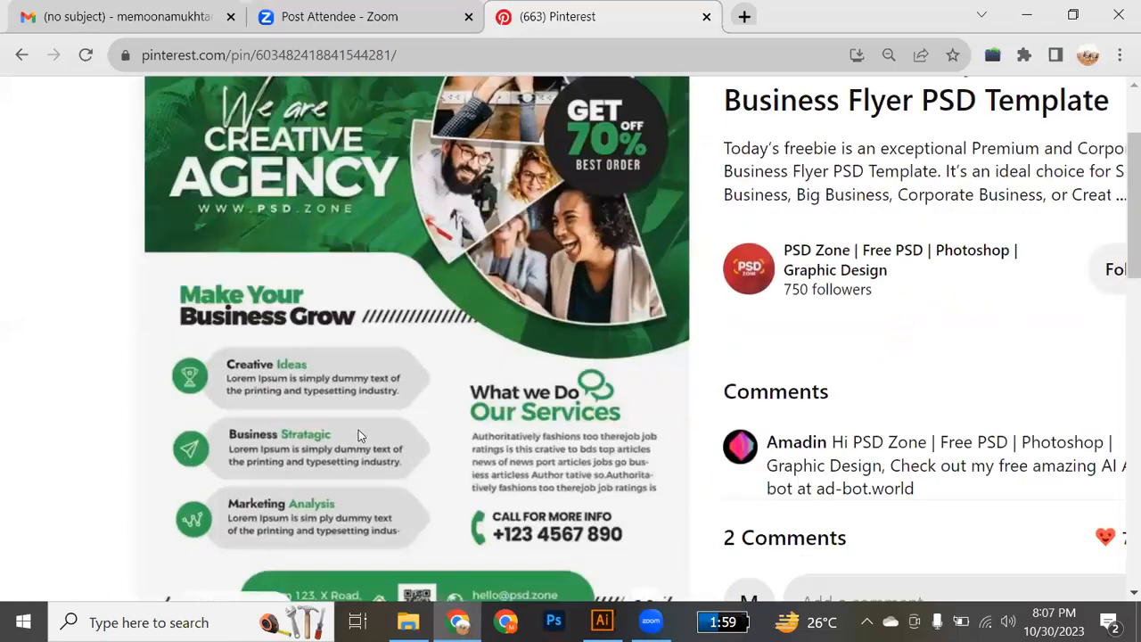
scroll(279, 496, down, 2)
scroll(279, 496, down, 1)
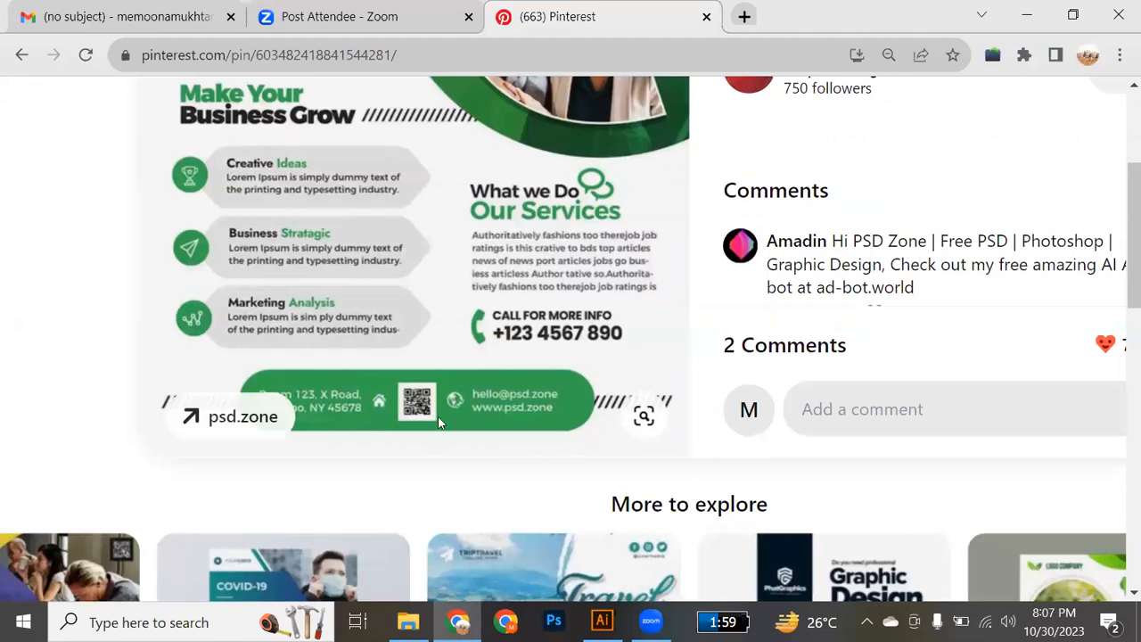
ctrl+scroll(504, 397, down, 3)
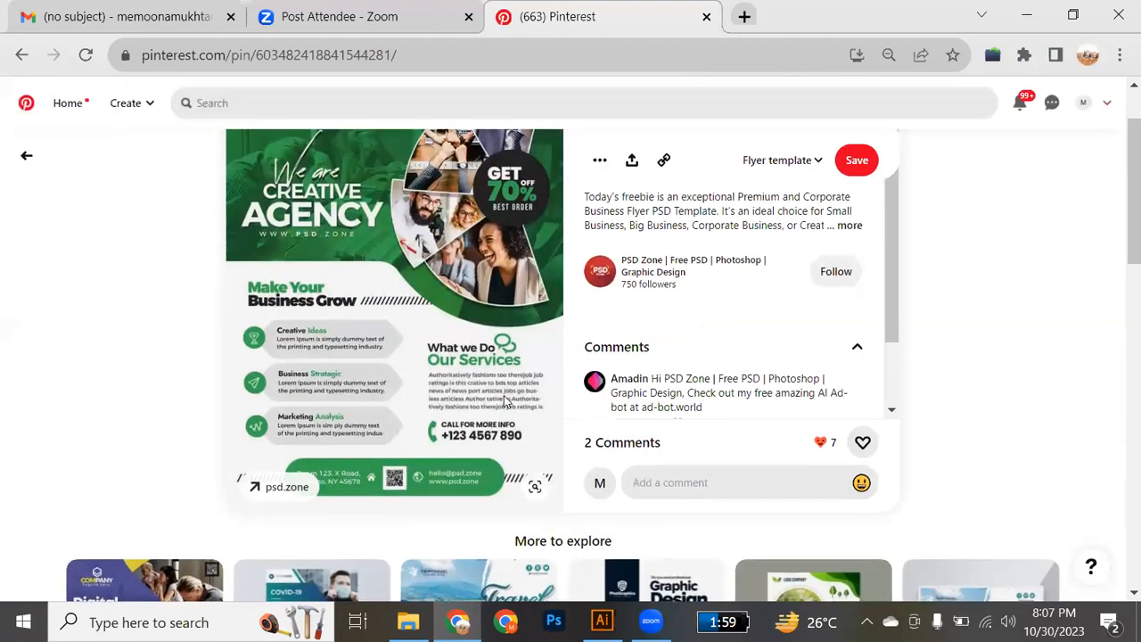
scroll(504, 402, up, 1)
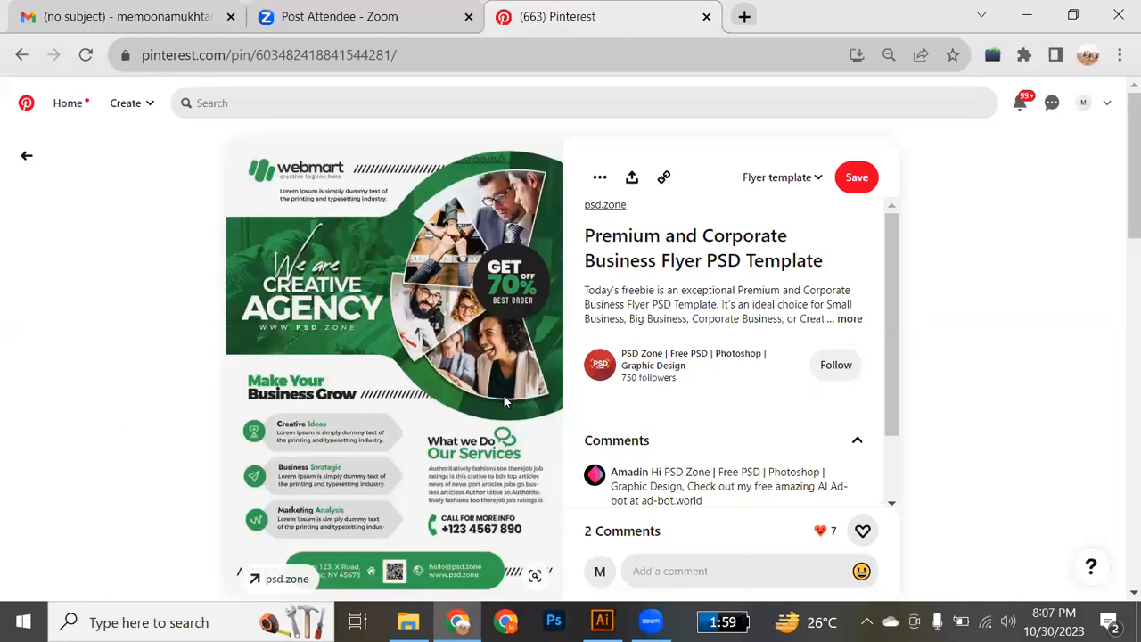
click(30, 173)
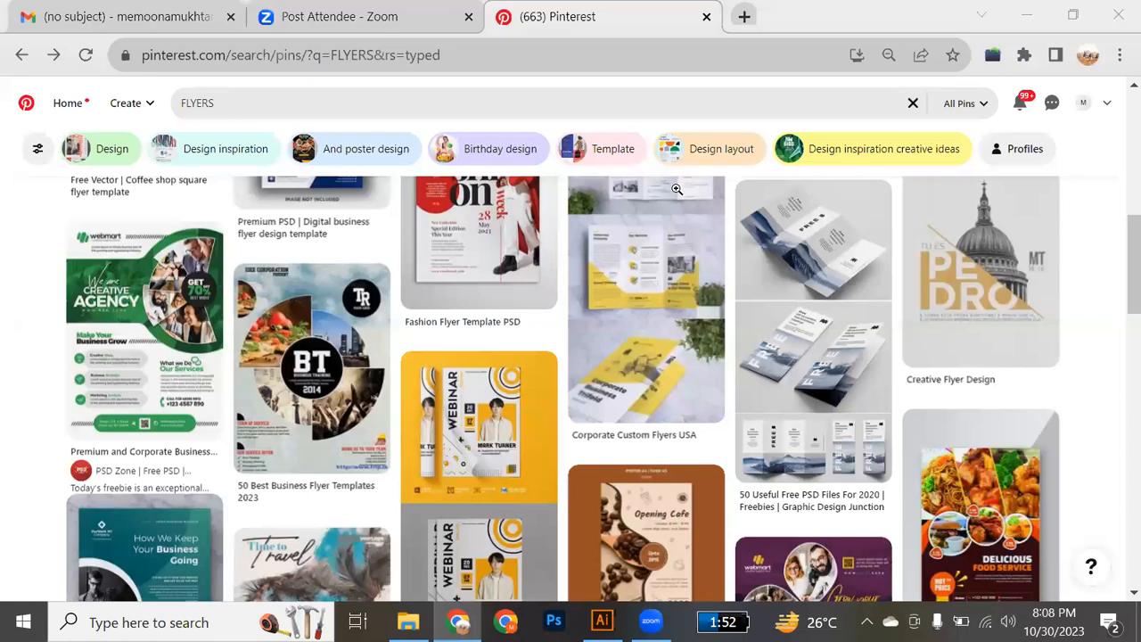
View the folded brochure mockups in the "50 Useful Free PSD Files For 2020" pin and return to the results.
scroll(599, 437, down, 2)
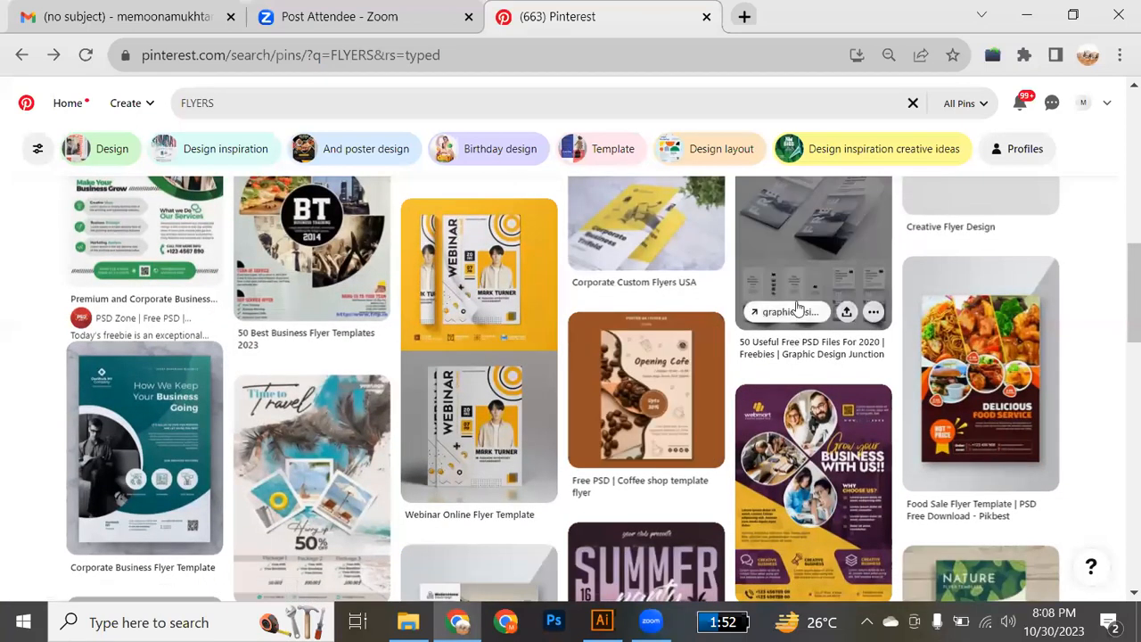
click(794, 255)
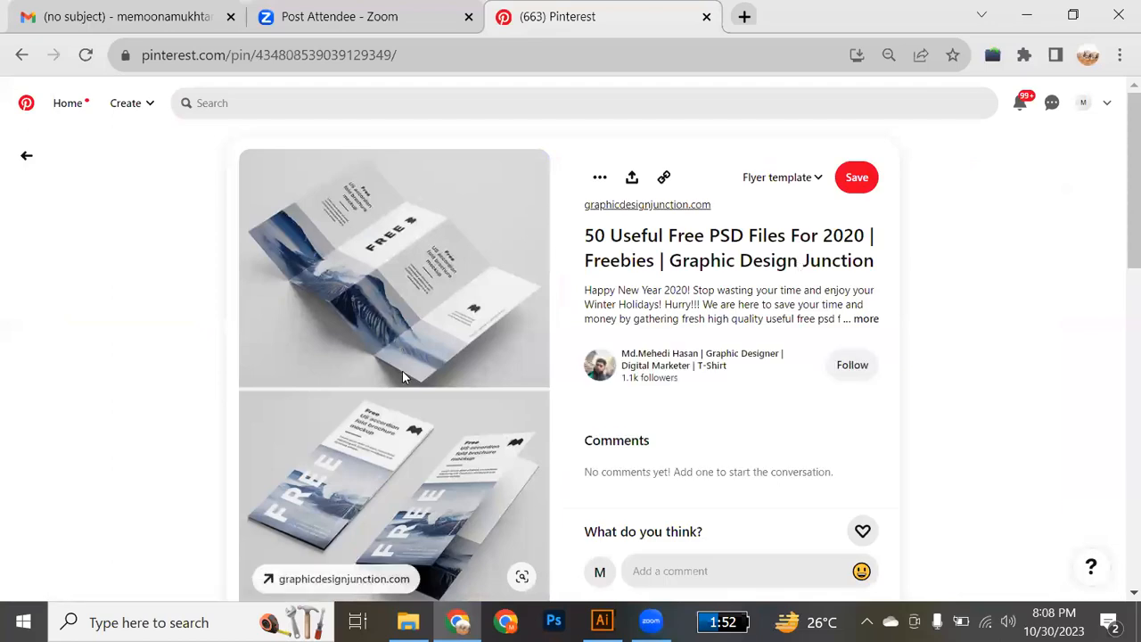
scroll(402, 376, down, 1)
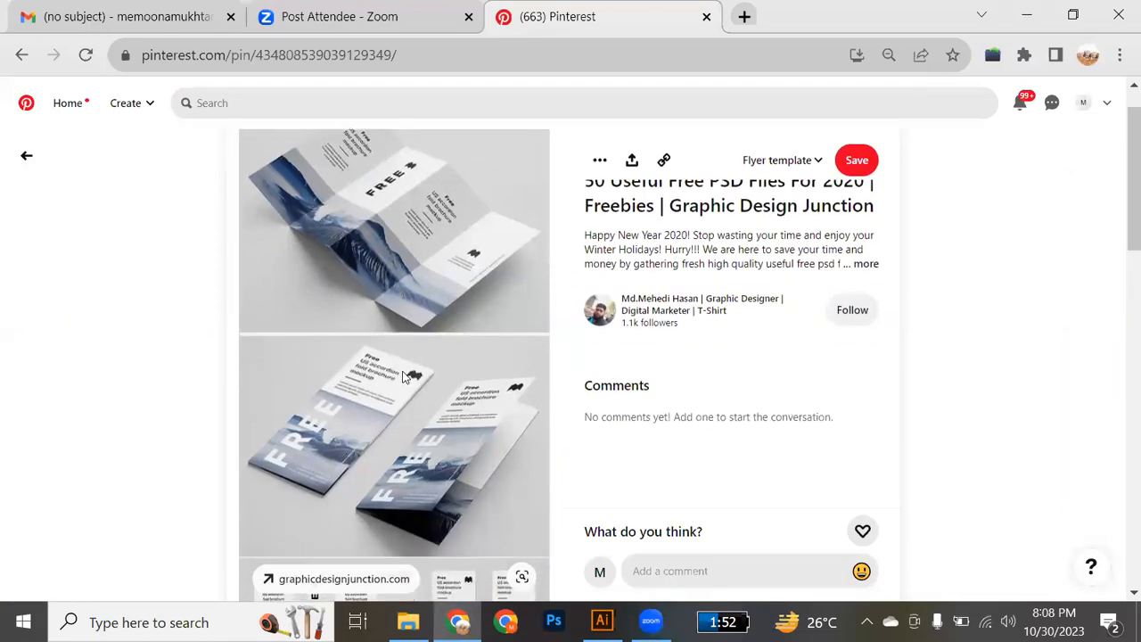
scroll(402, 376, up, 1)
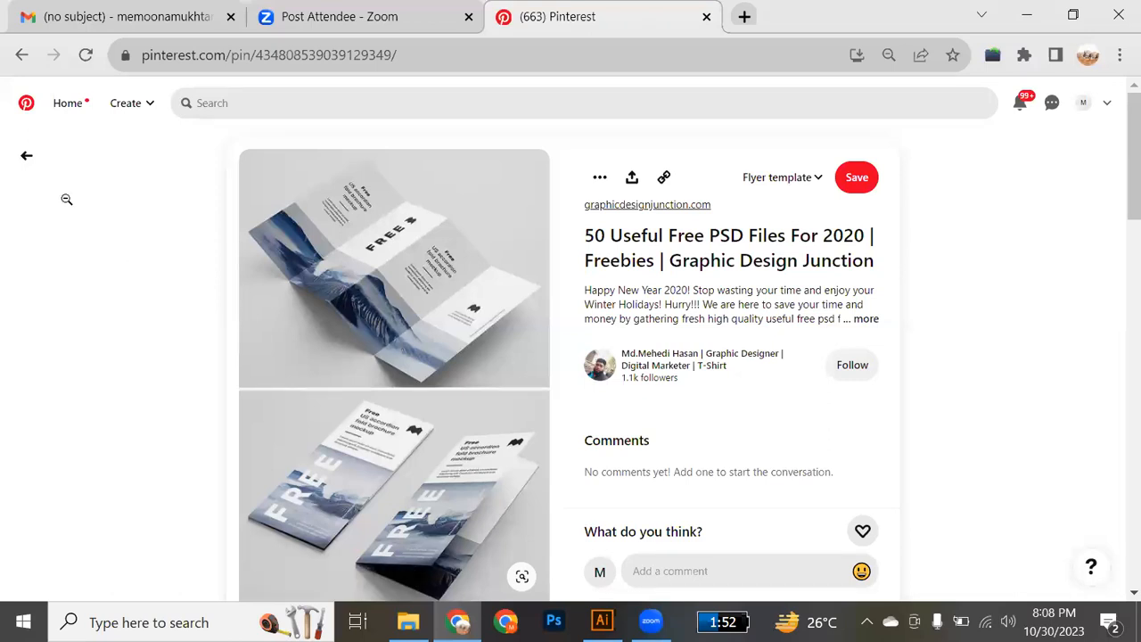
click(27, 158)
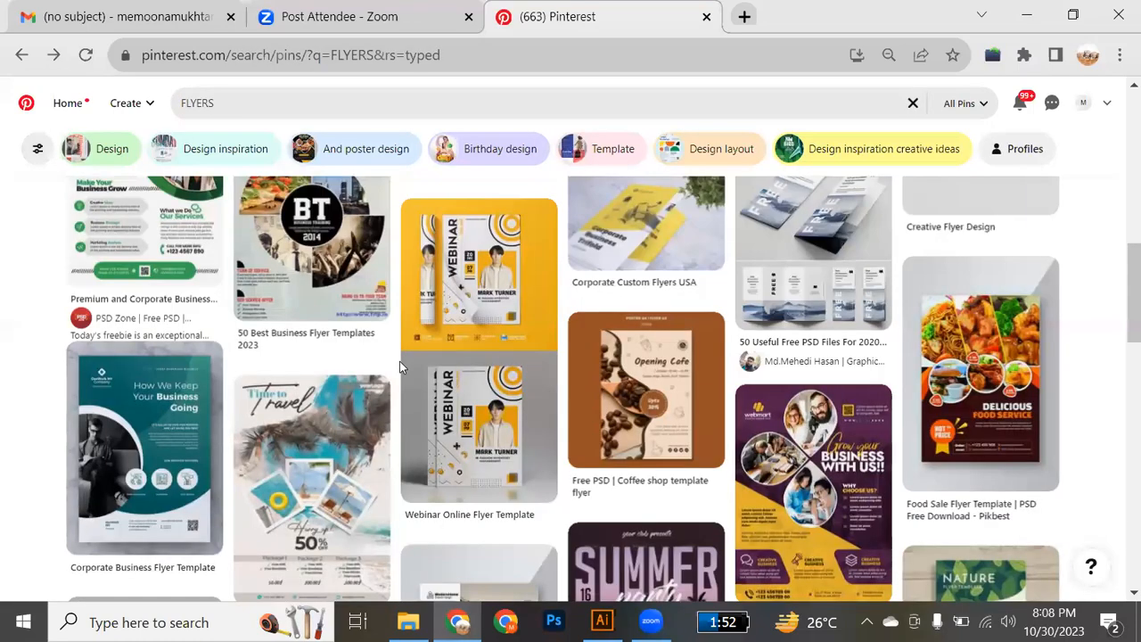
Compare the layouts of the business, food, travel and event flyers across the search results.
scroll(402, 361, down, 3)
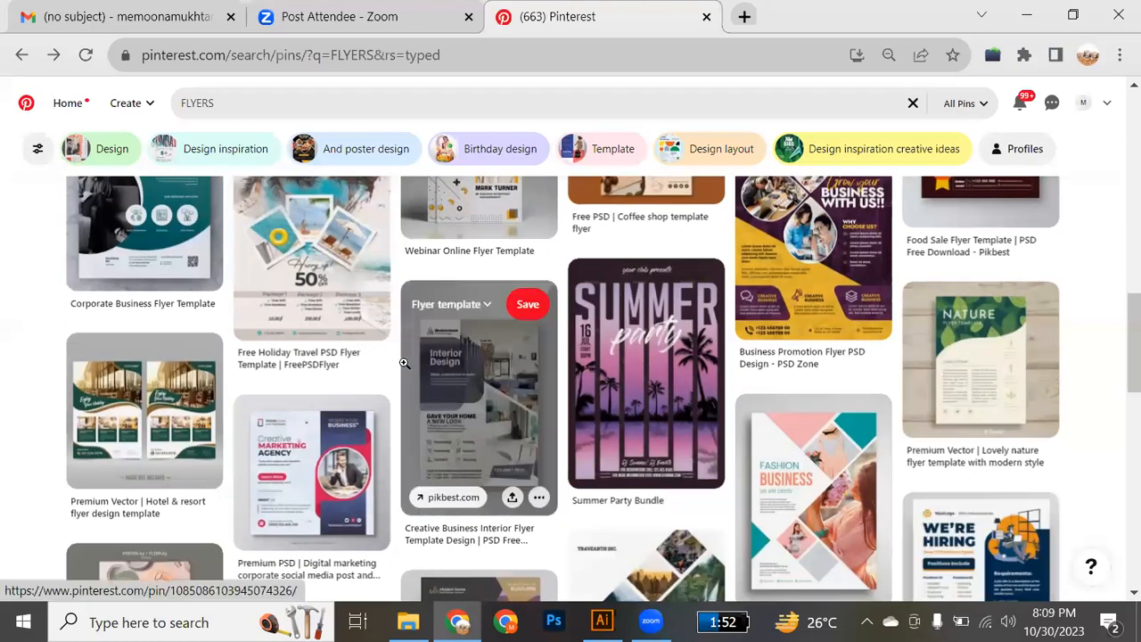
scroll(353, 456, up, 3)
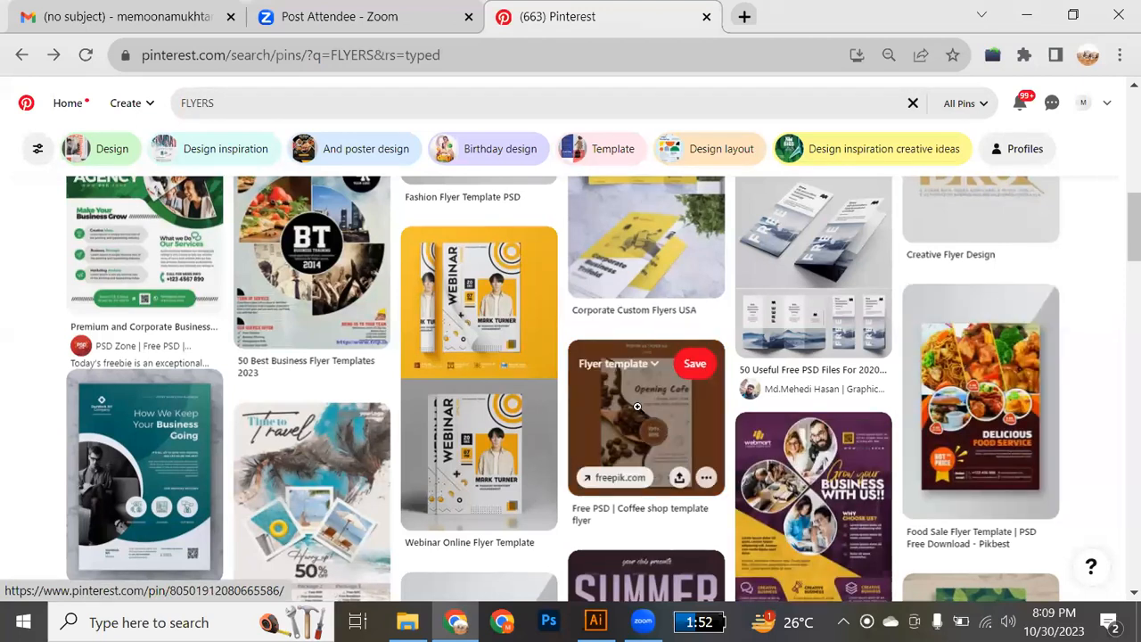
scroll(826, 484, down, 2)
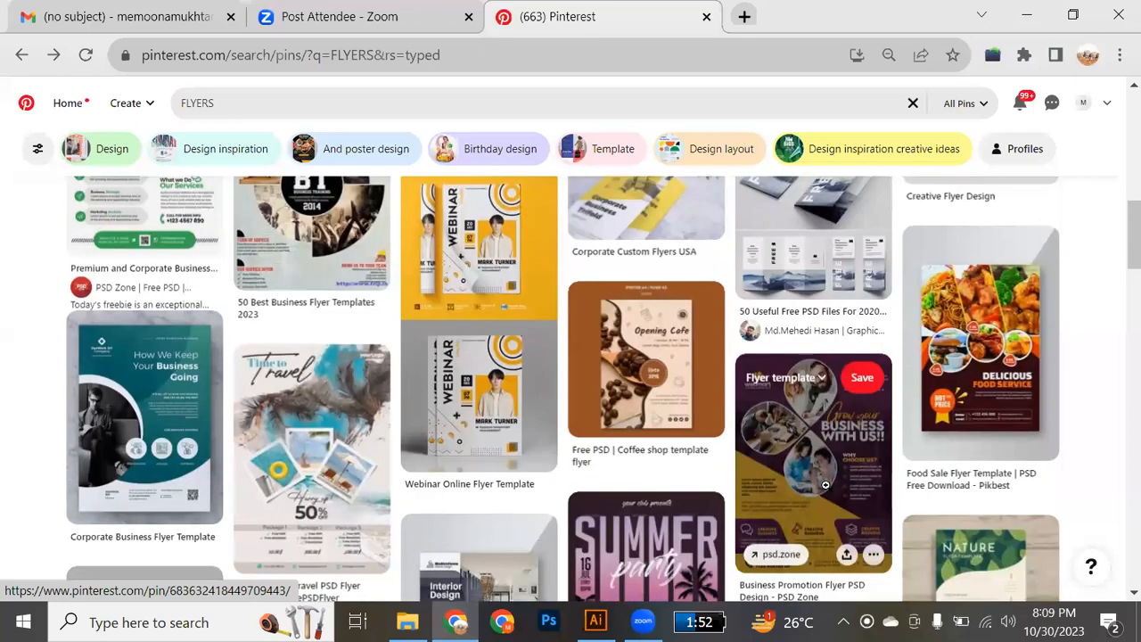
scroll(826, 484, up, 1)
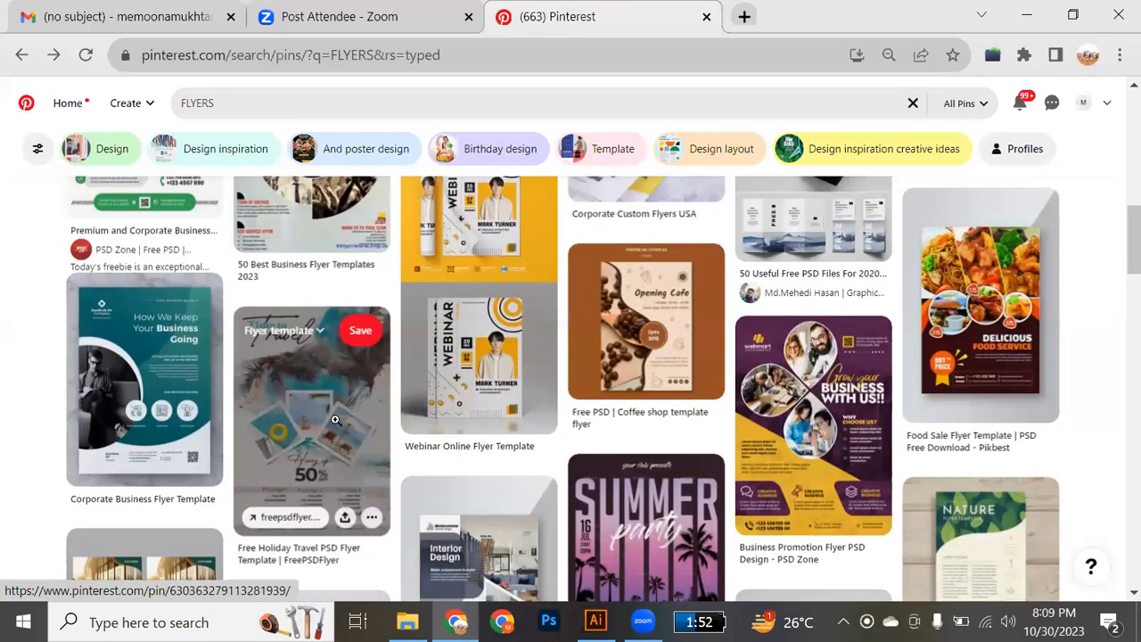
scroll(334, 419, up, 3)
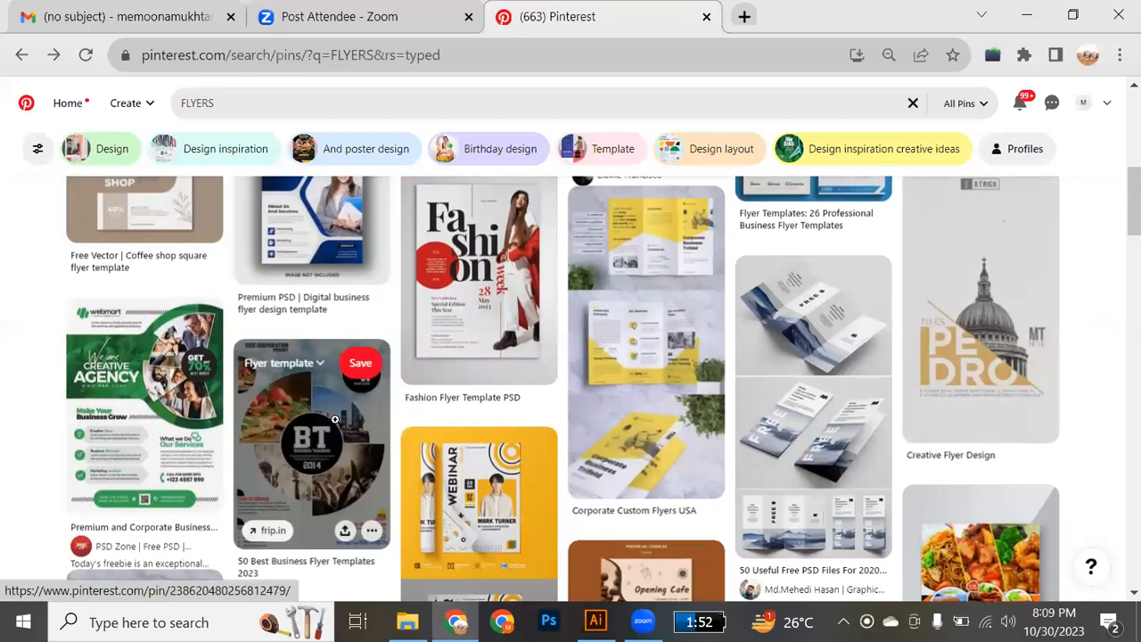
scroll(334, 420, up, 2)
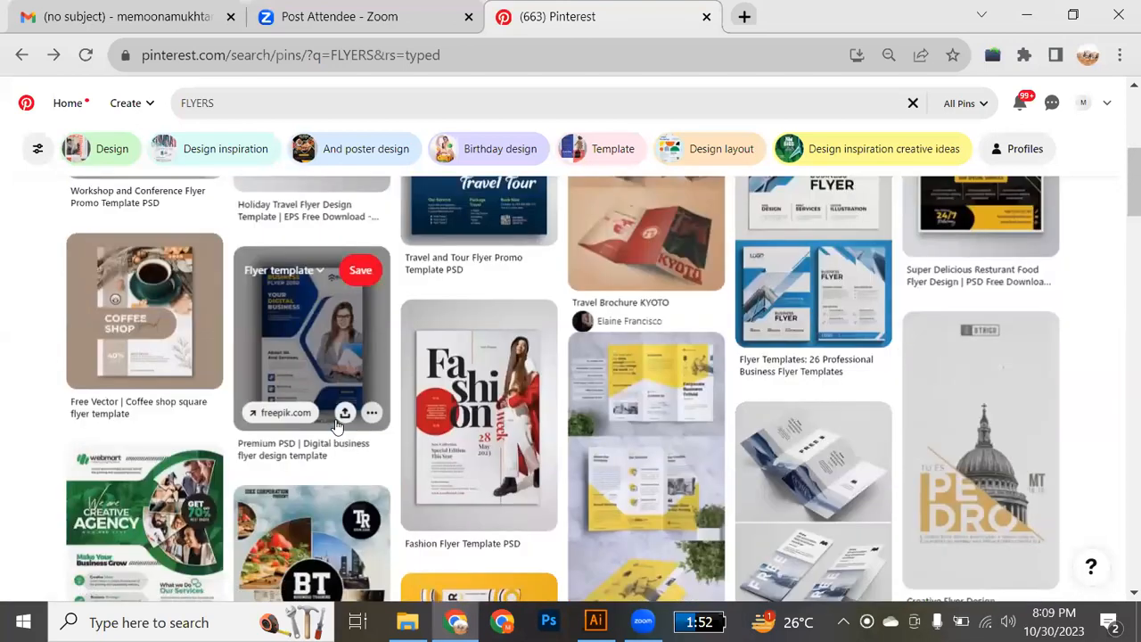
scroll(337, 427, up, 1)
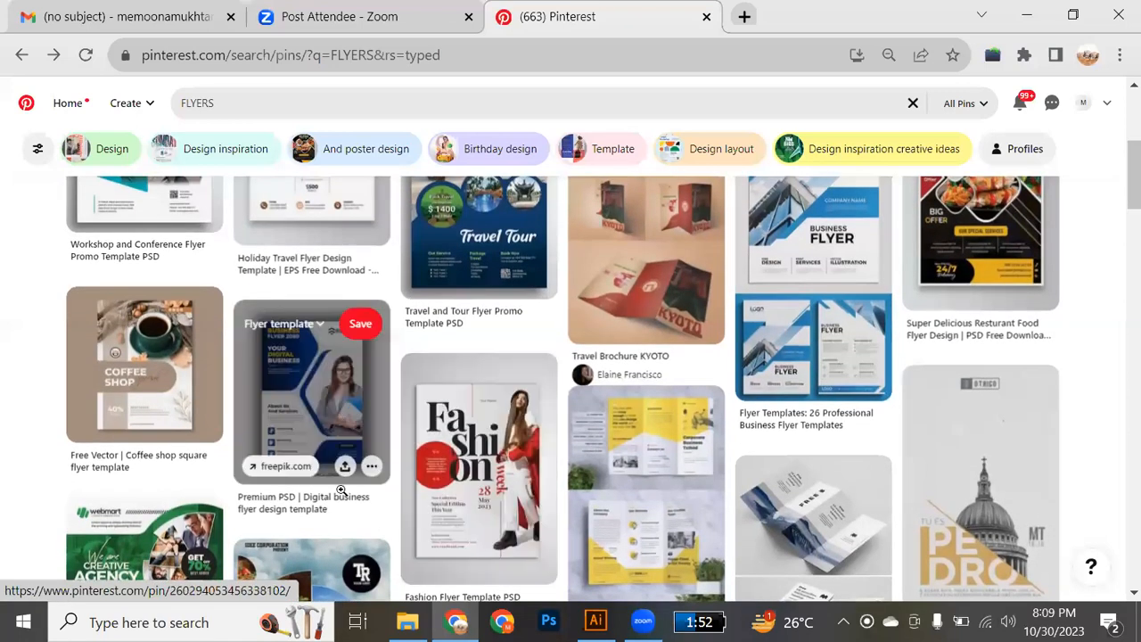
scroll(344, 496, up, 2)
scroll(343, 496, up, 3)
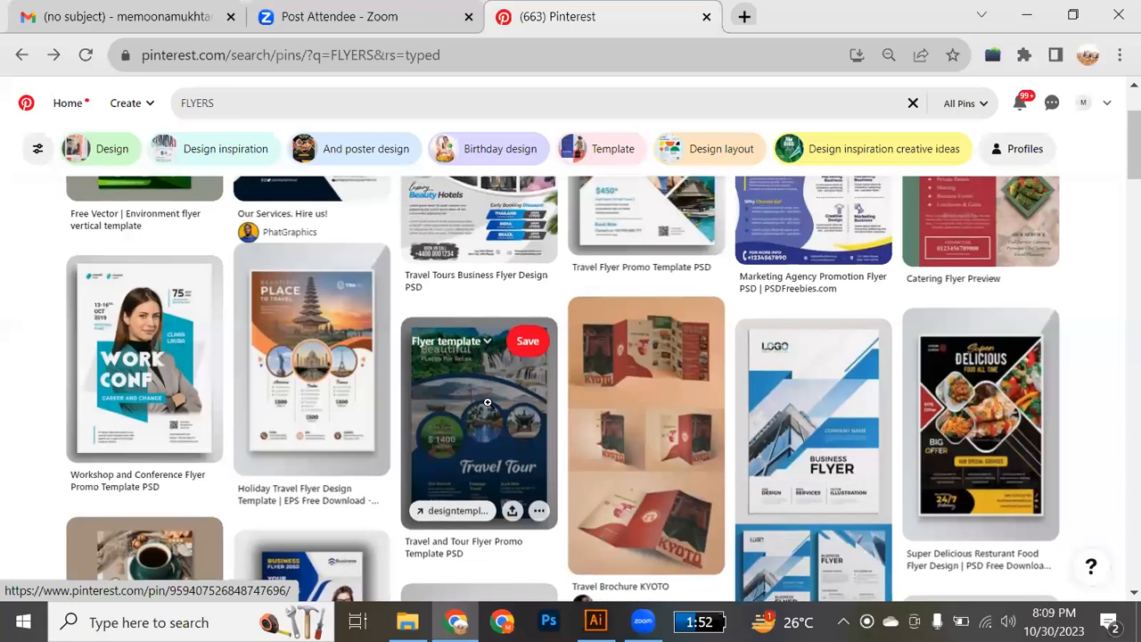
scroll(488, 403, up, 2)
scroll(488, 403, down, 2)
scroll(487, 403, up, 1)
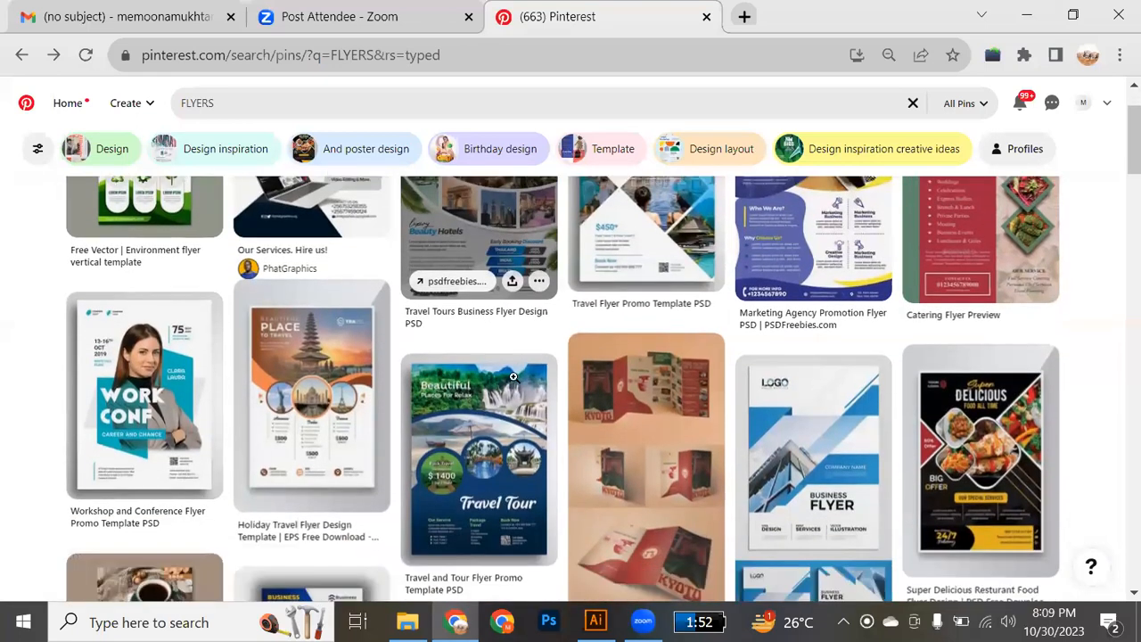
Open the "Travel and Tour Flyer Promo Template PSD" pin and examine its layout down to the service and booking details.
scroll(513, 381, down, 1)
click(509, 392)
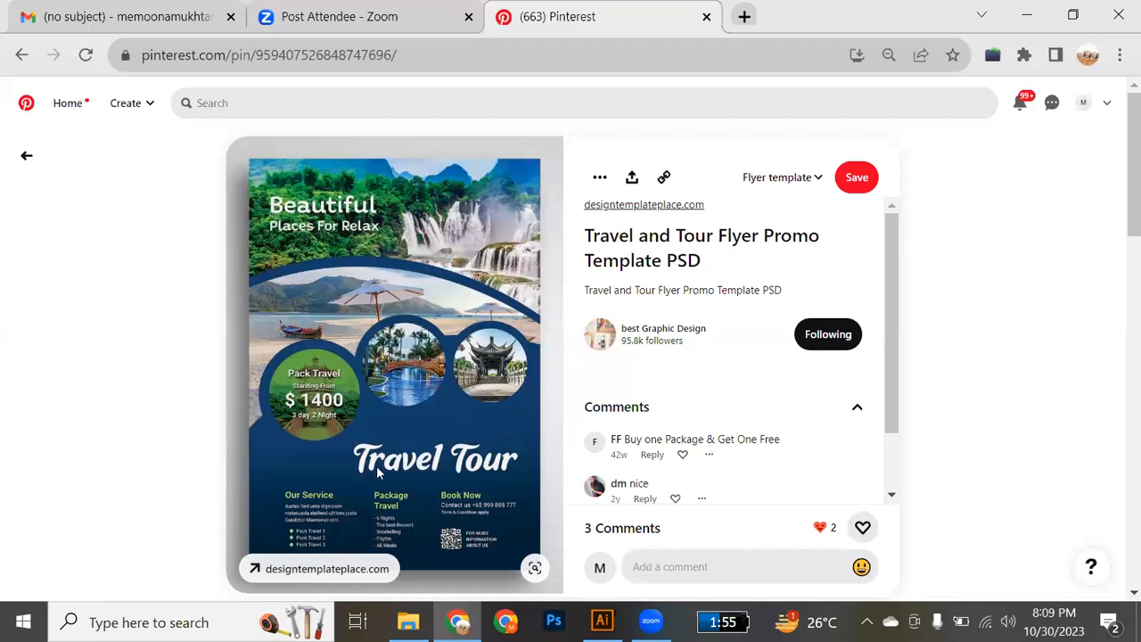
scroll(377, 473, down, 2)
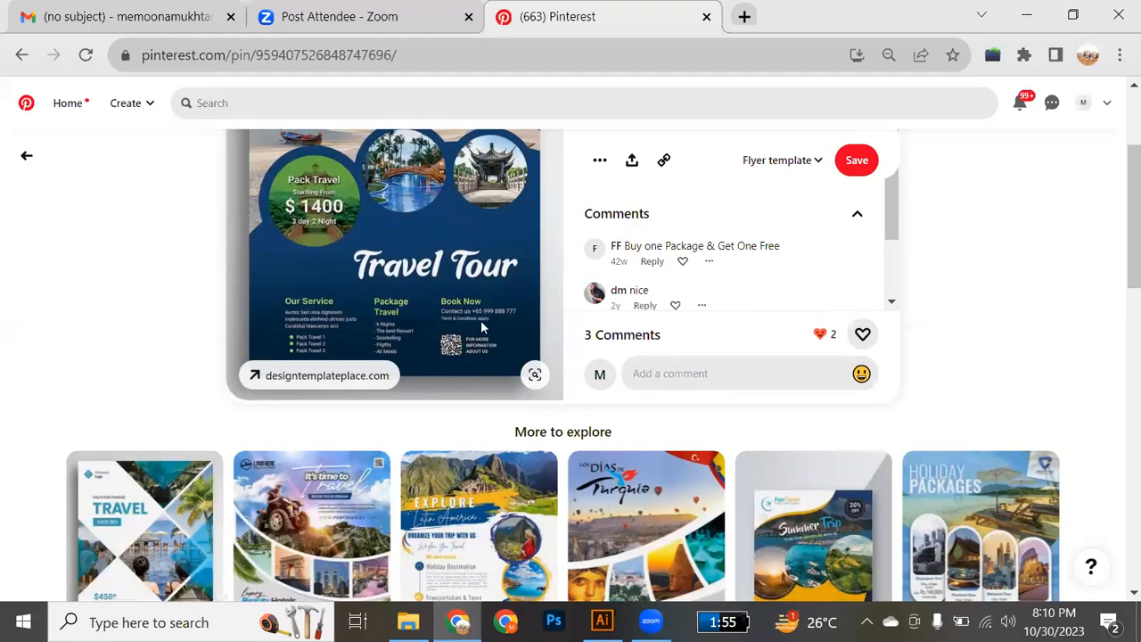
Browse the related travel flyers under the "Travel and Tour Flyer Promo Template PSD" pin and return to the flyer results.
scroll(639, 473, down, 2)
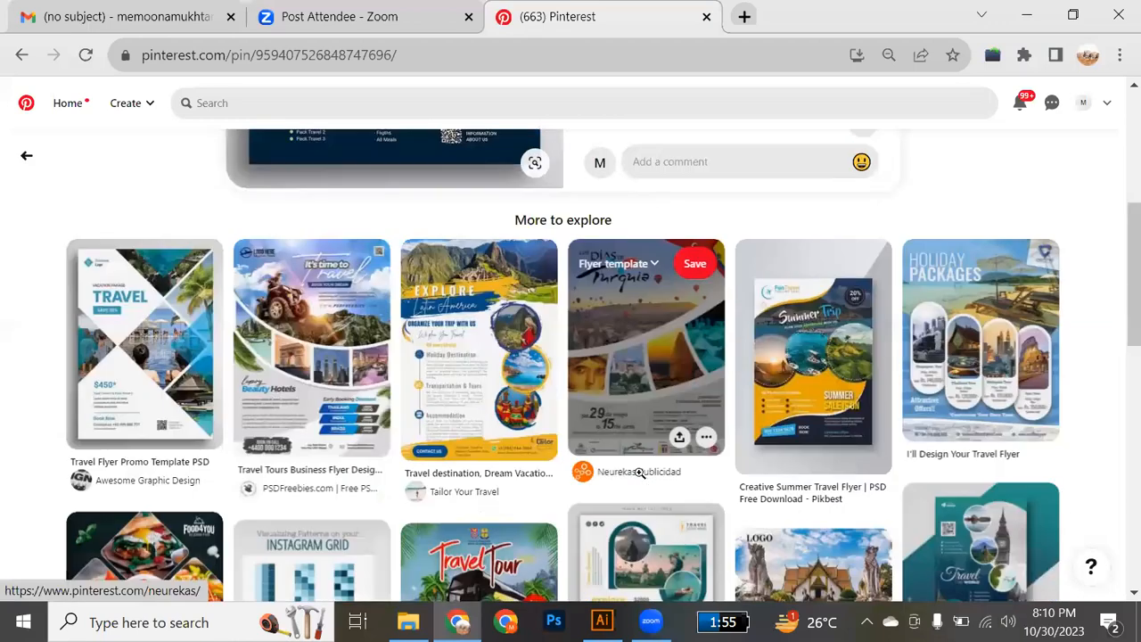
scroll(640, 473, down, 1)
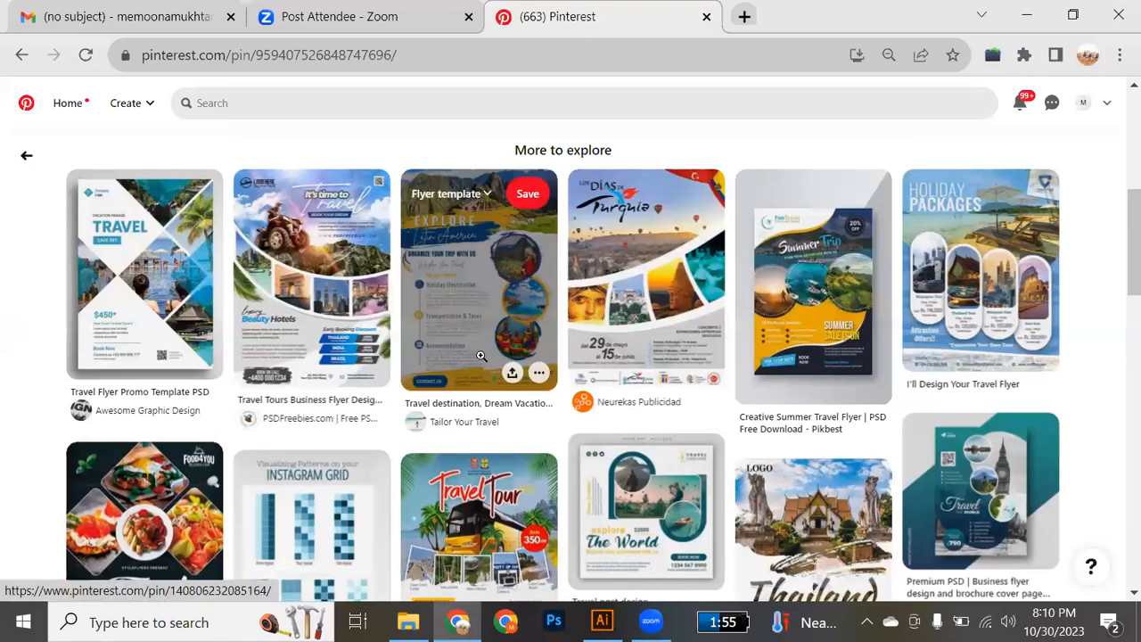
scroll(481, 356, down, 3)
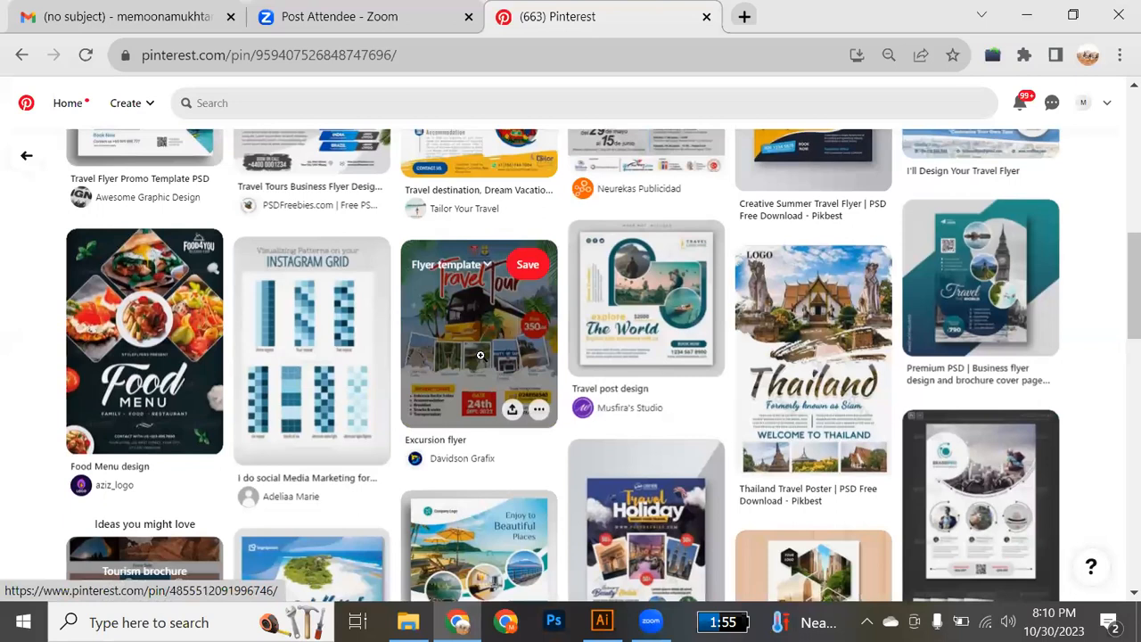
scroll(480, 356, down, 3)
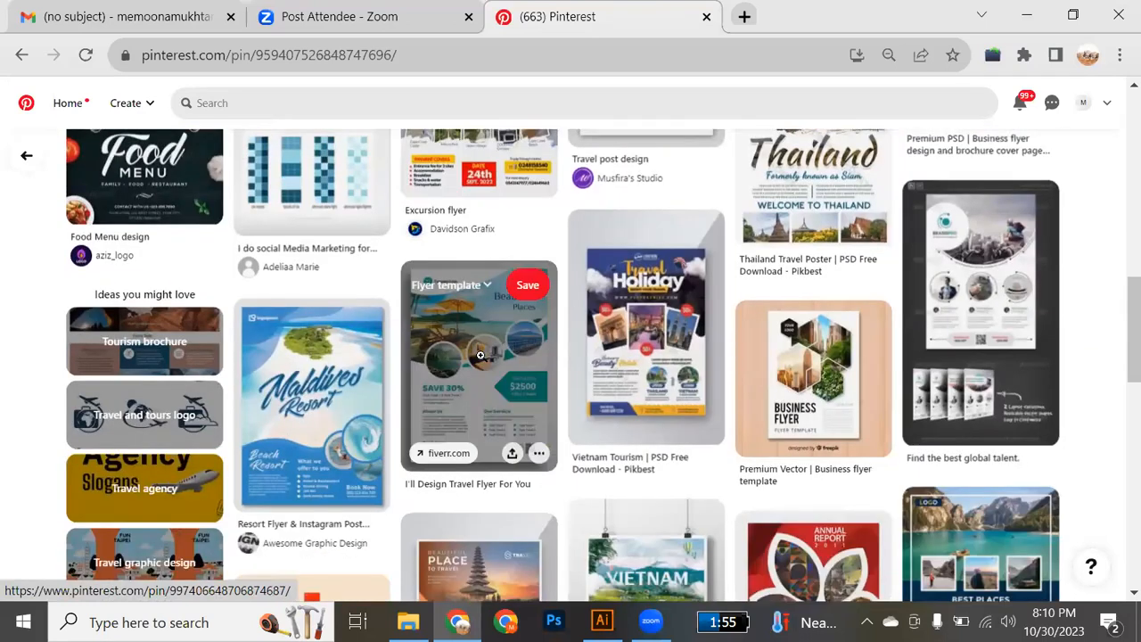
scroll(480, 356, down, 3)
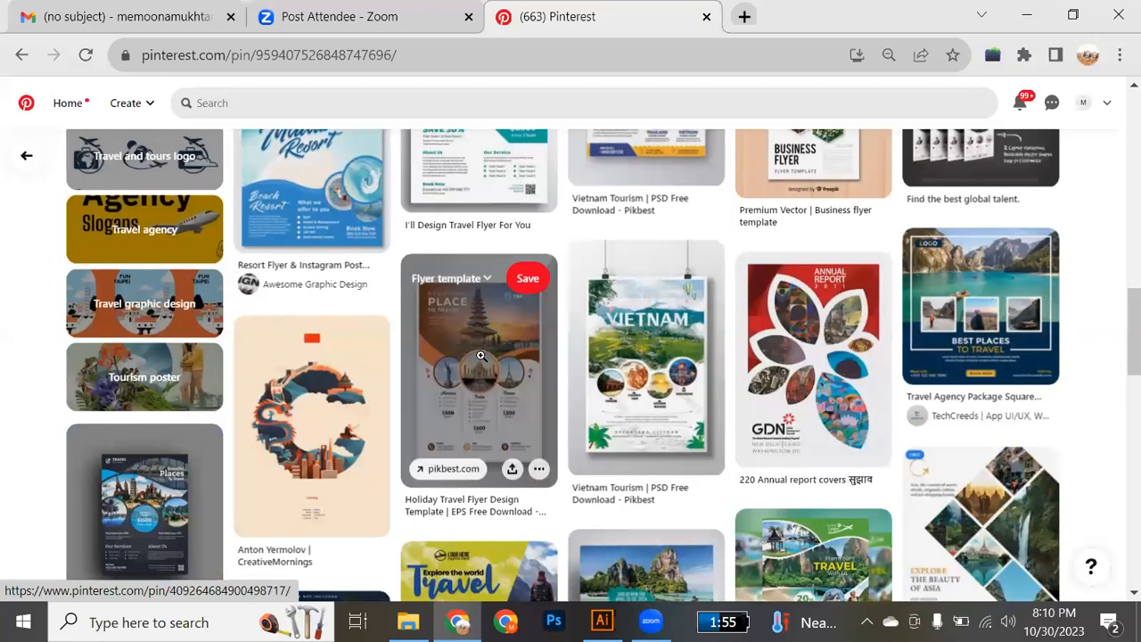
scroll(481, 356, up, 15)
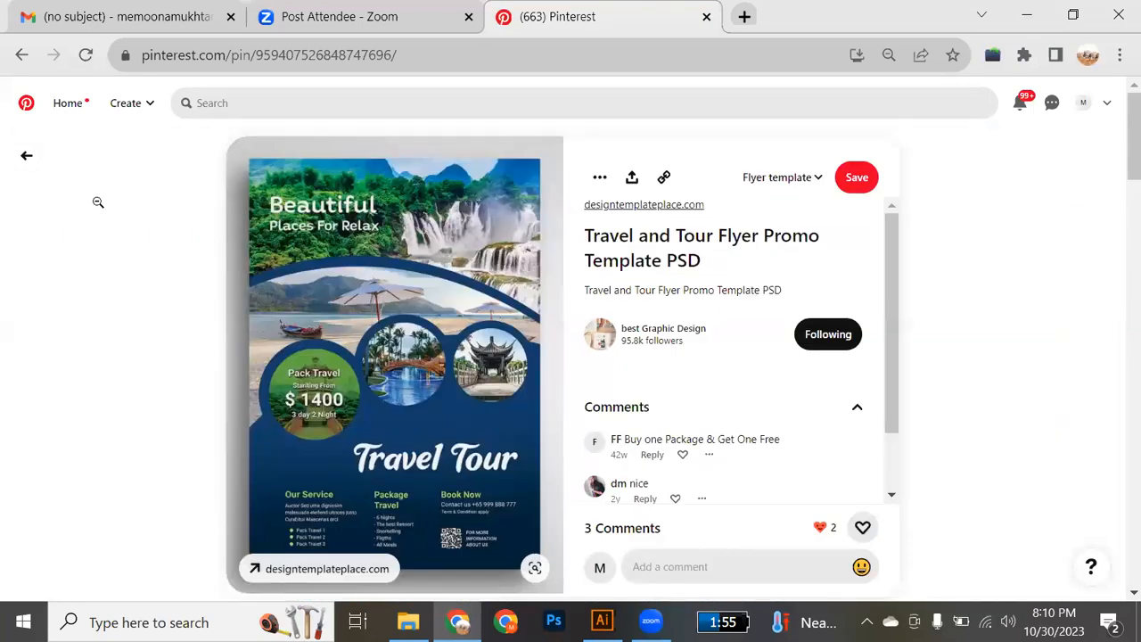
click(28, 158)
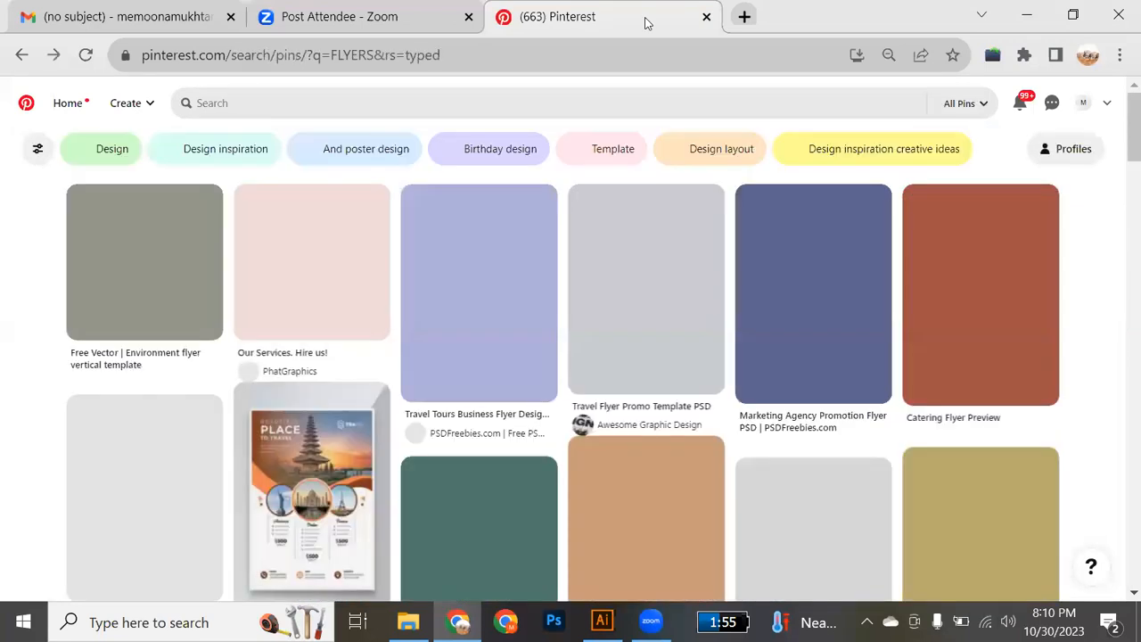
Search Google in a new tab for "visiting card size in pixels" and highlight the dimensions in the featured answer.
click(745, 16)
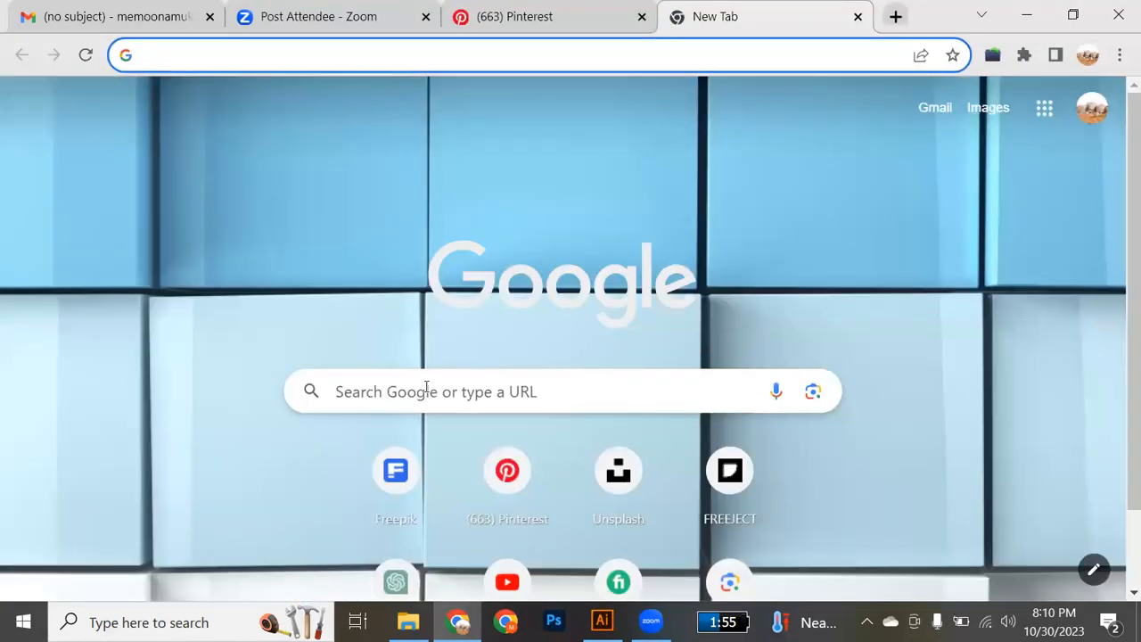
click(426, 386)
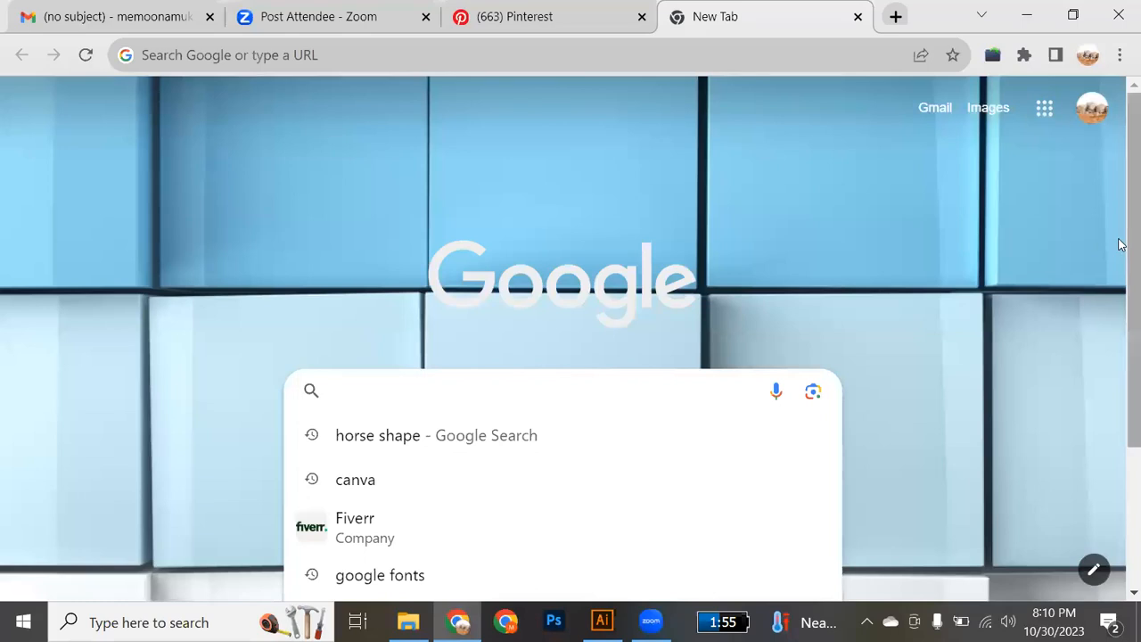
scroll(1121, 250, down, 2)
drag(1119, 394, 1117, 383)
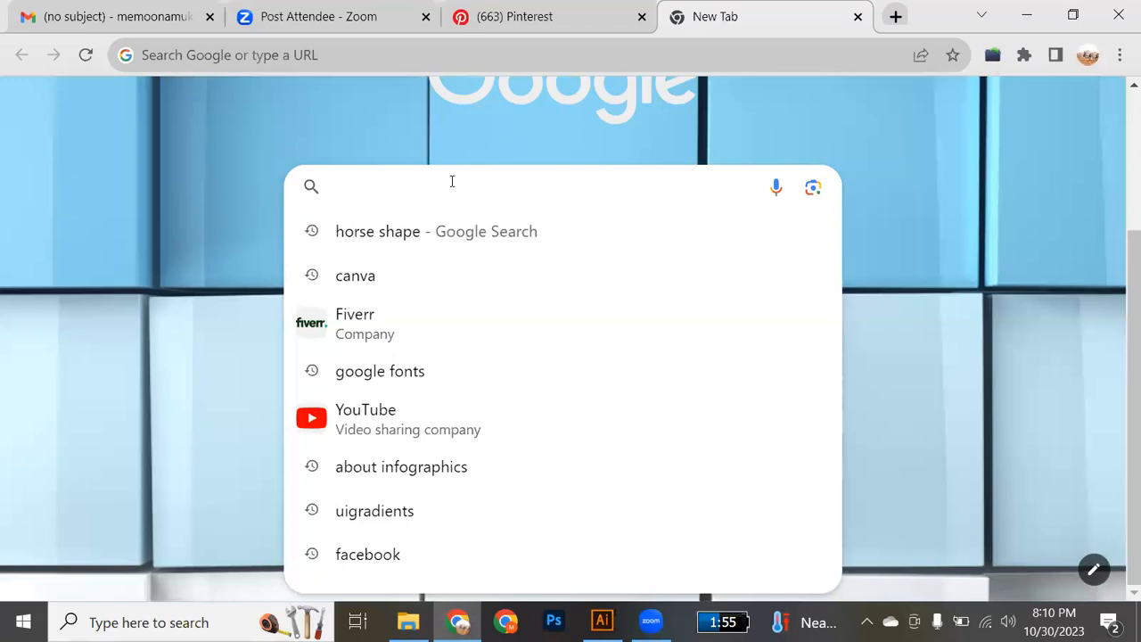
text(VISITING)
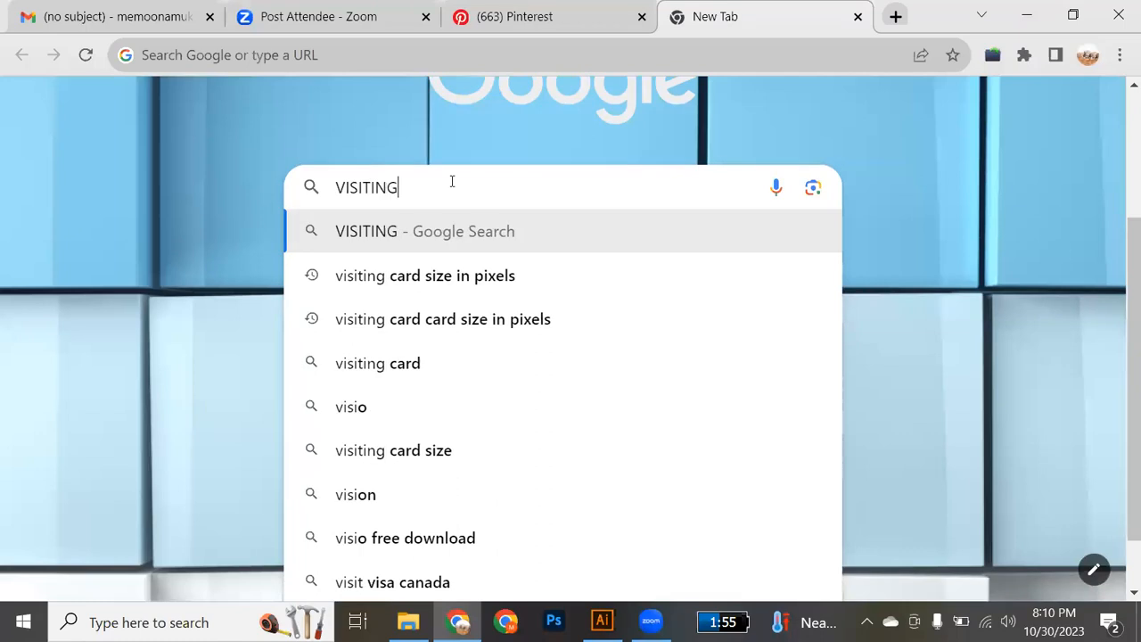
text( CARD SIZE IN PI)
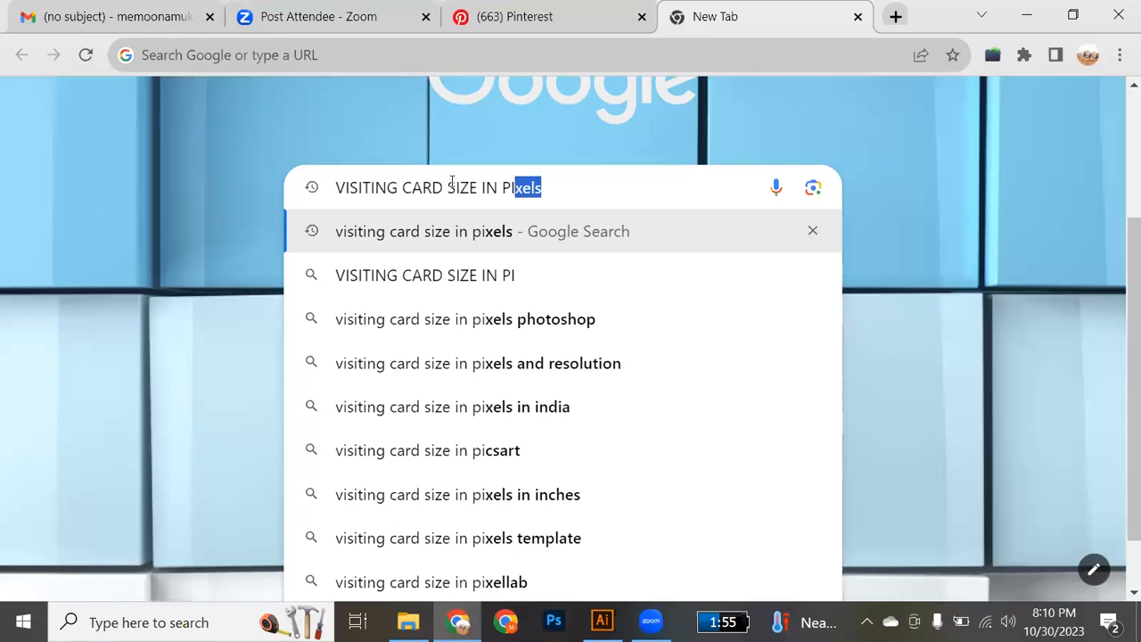
key(Return)
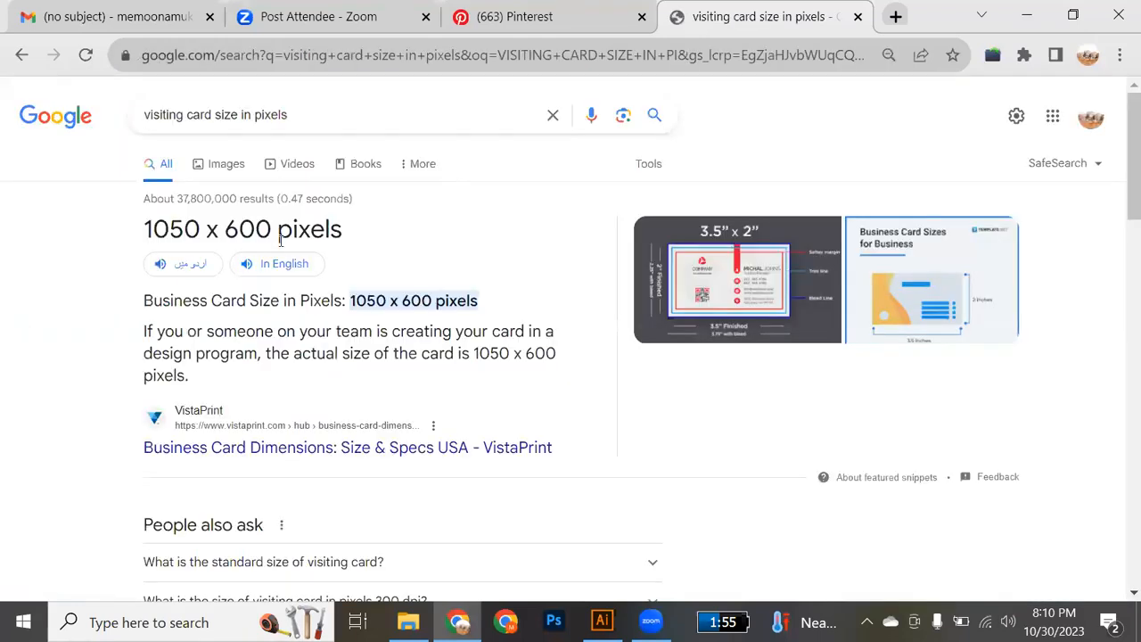
drag(141, 234, 351, 234)
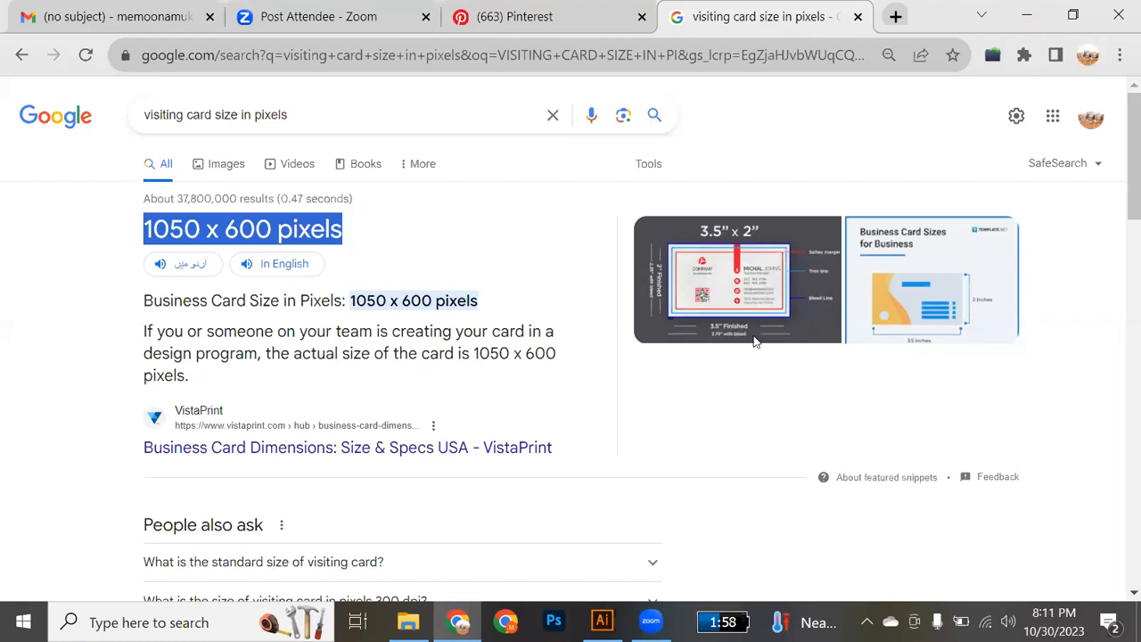
Search Google for "FACEBOOK POST SIZE" and highlight the main dimensions in the featured answer.
drag(291, 116, 125, 115)
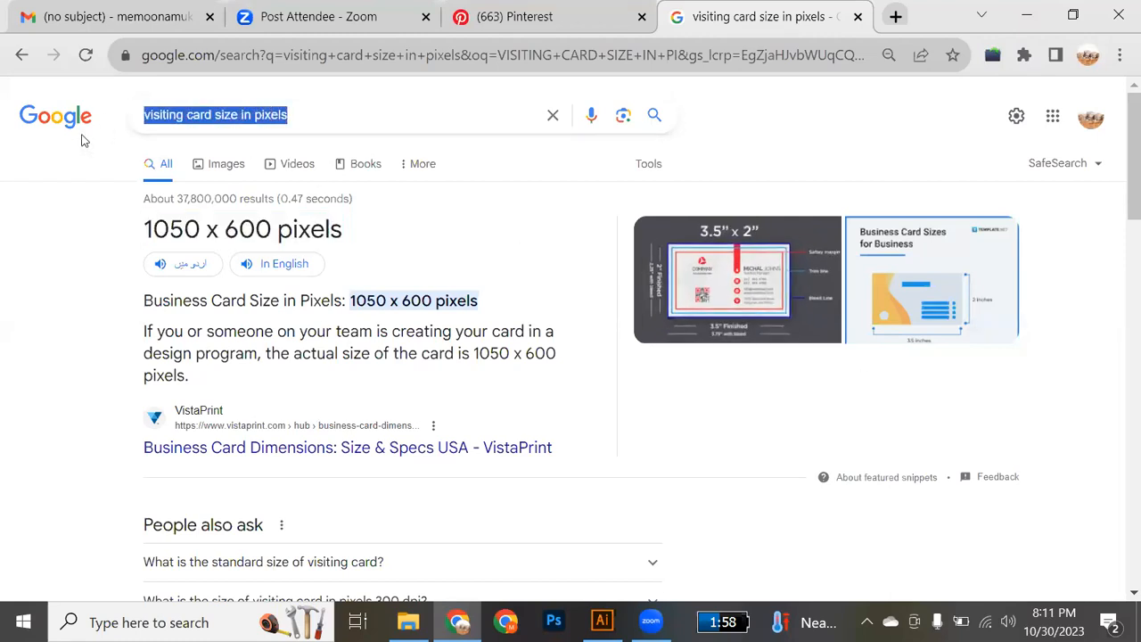
text(FA)
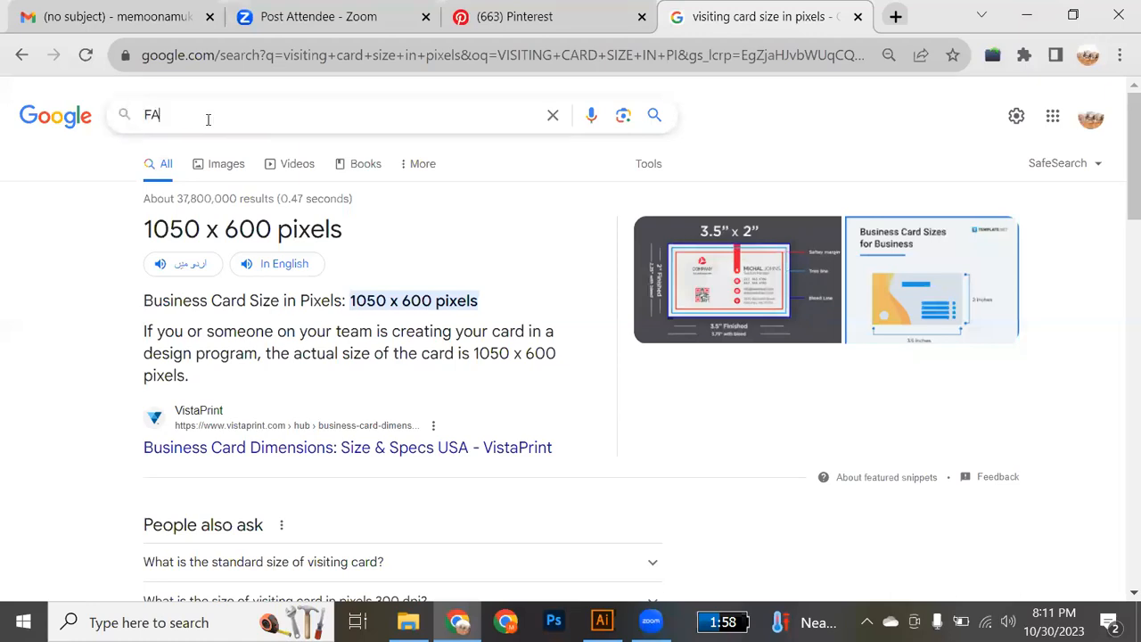
text(CEBOOK )
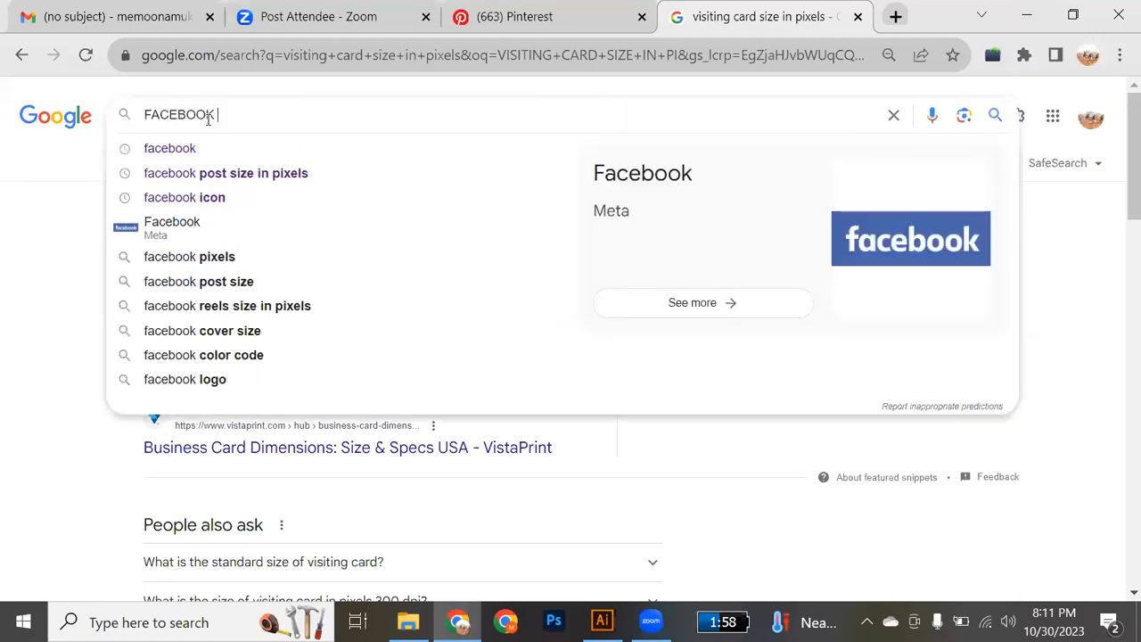
text(POST SIZE)
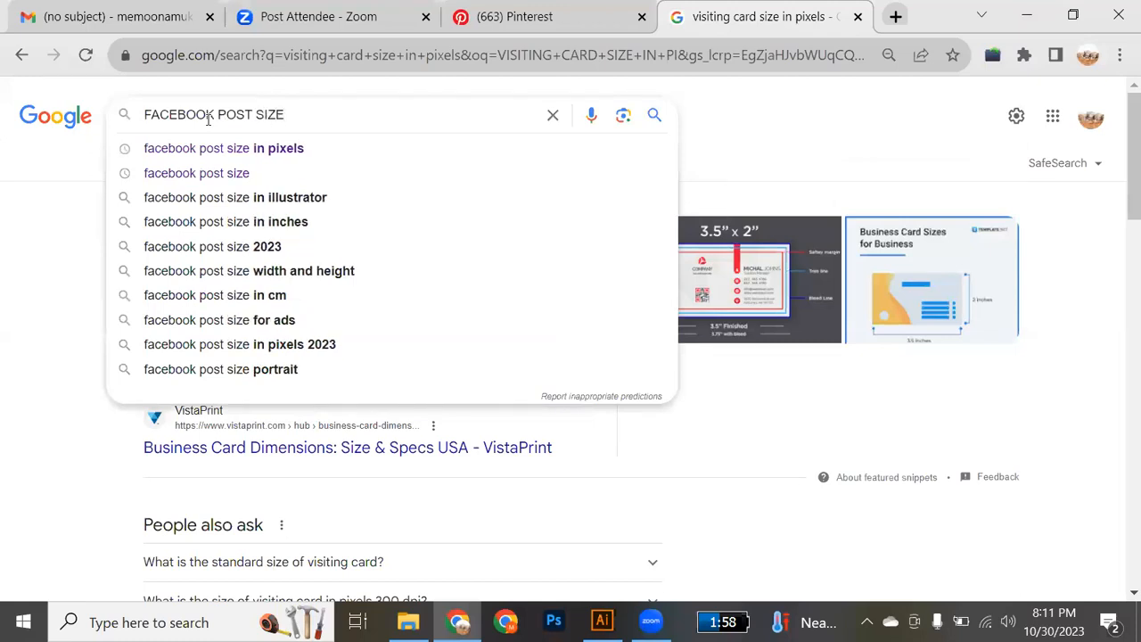
key(Return)
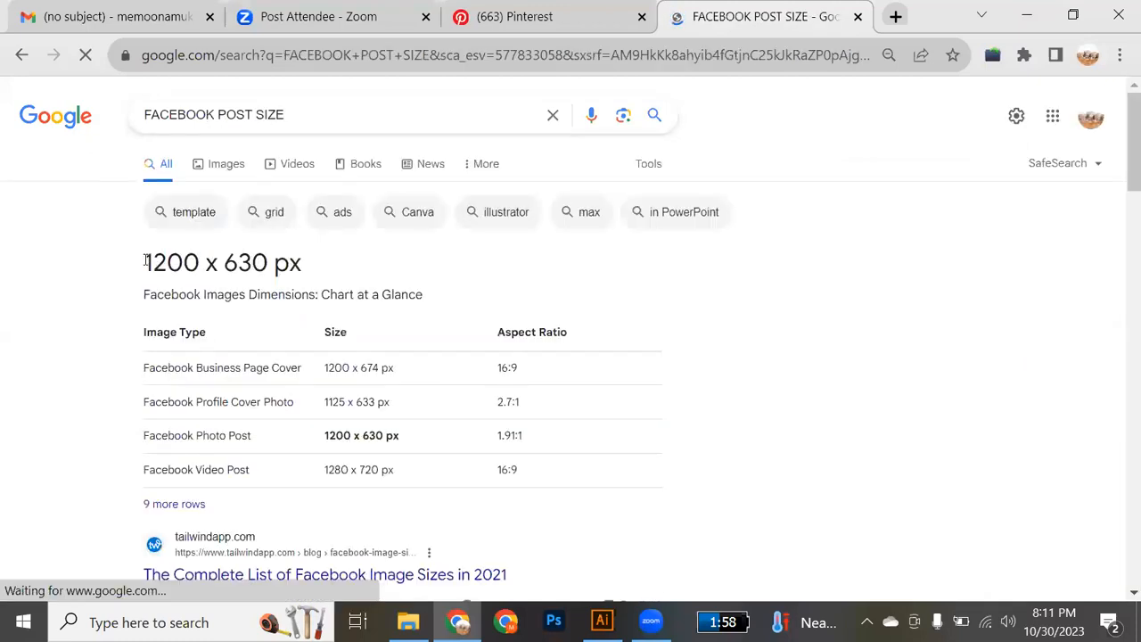
drag(146, 261, 313, 268)
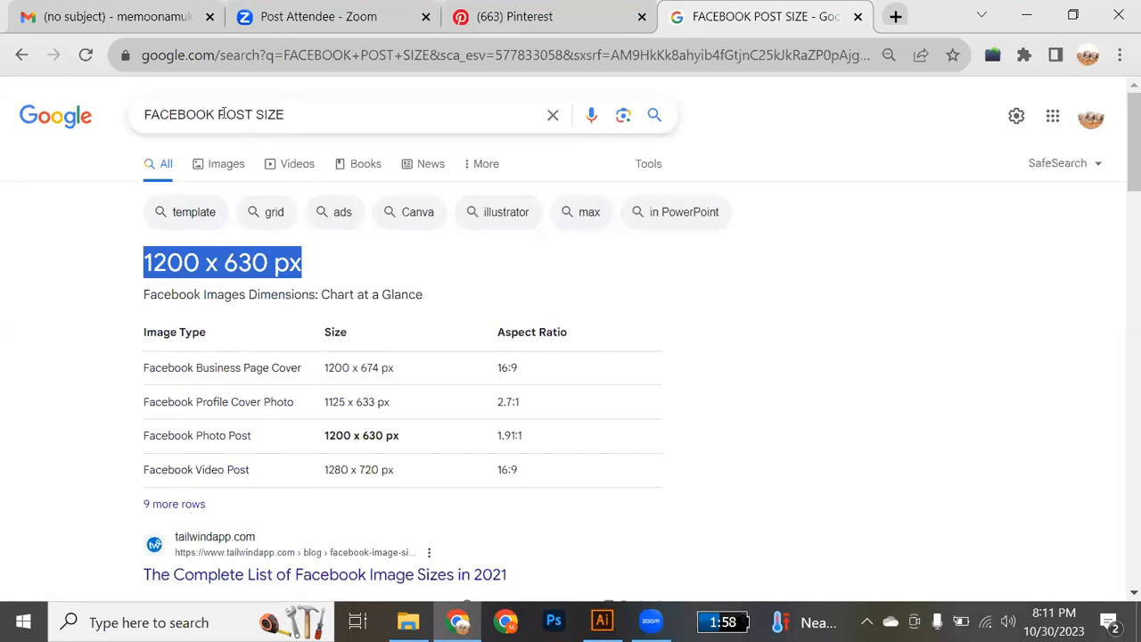
Change the query to "instagram POST SIZE", run the search, and highlight the headline dimensions and the square post dimensions.
drag(213, 110, 105, 105)
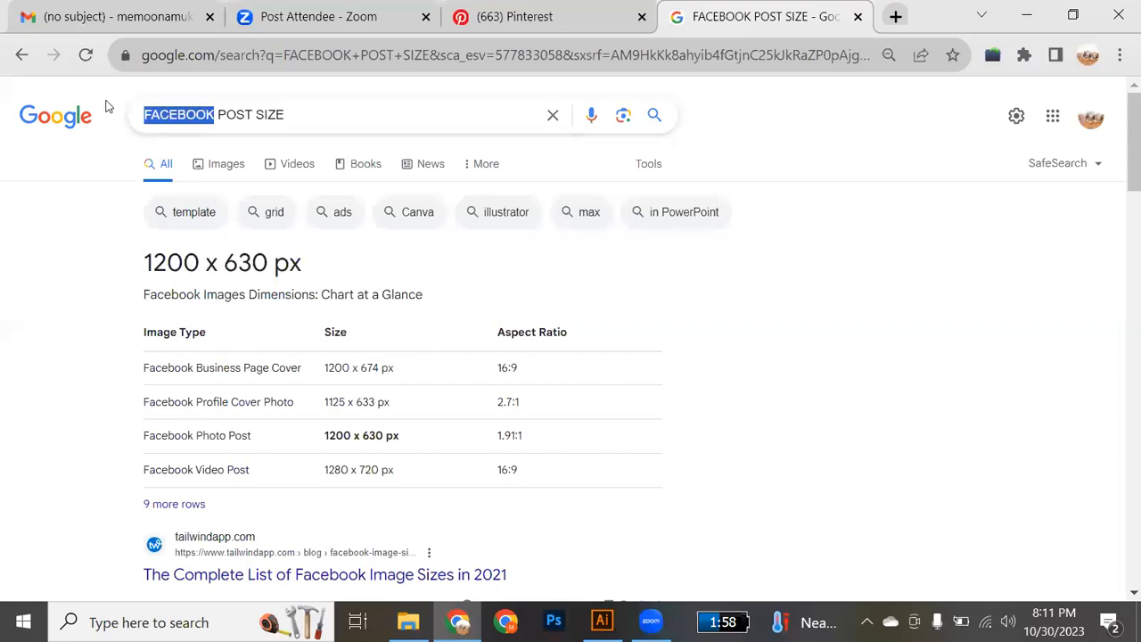
text(instra)
key(BackSpace)
key(BackSpace)
text(agram)
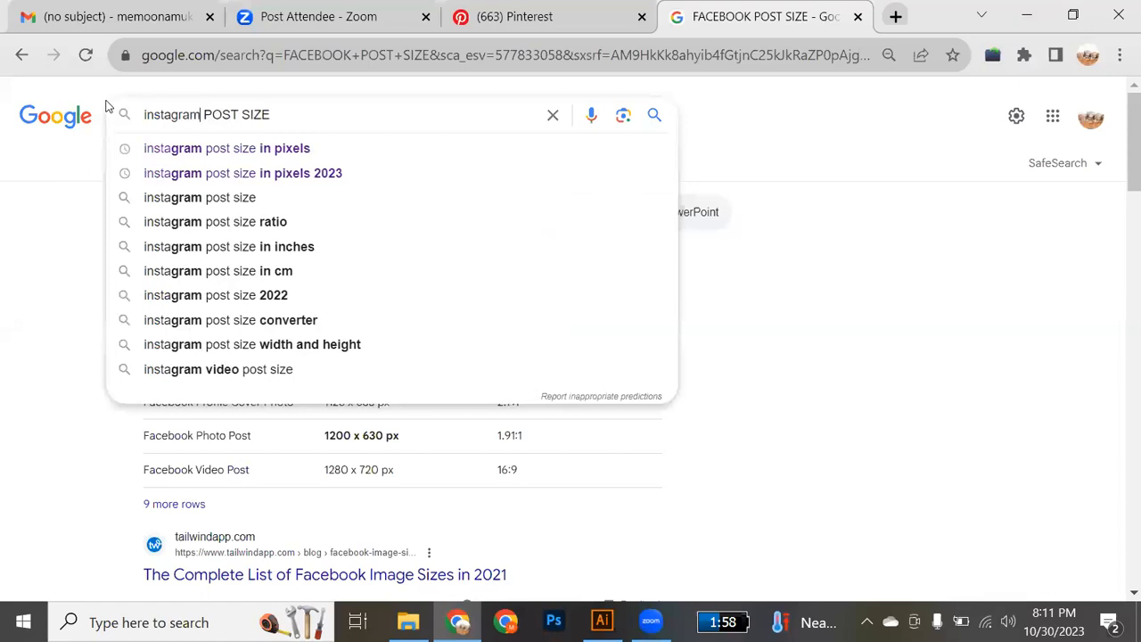
key(Return)
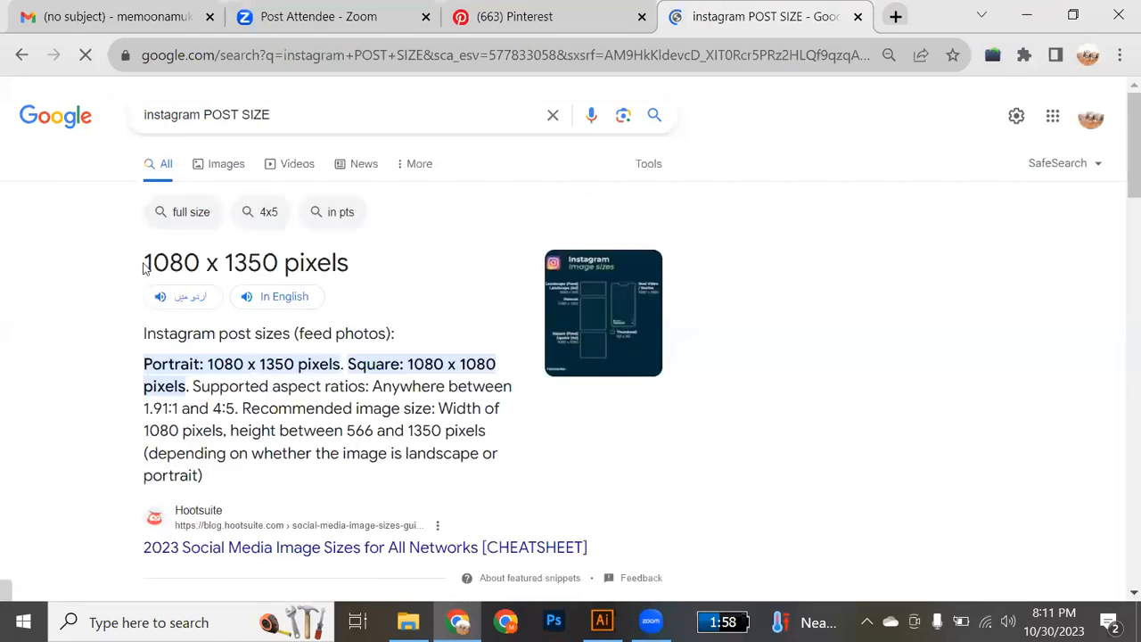
drag(143, 268, 355, 269)
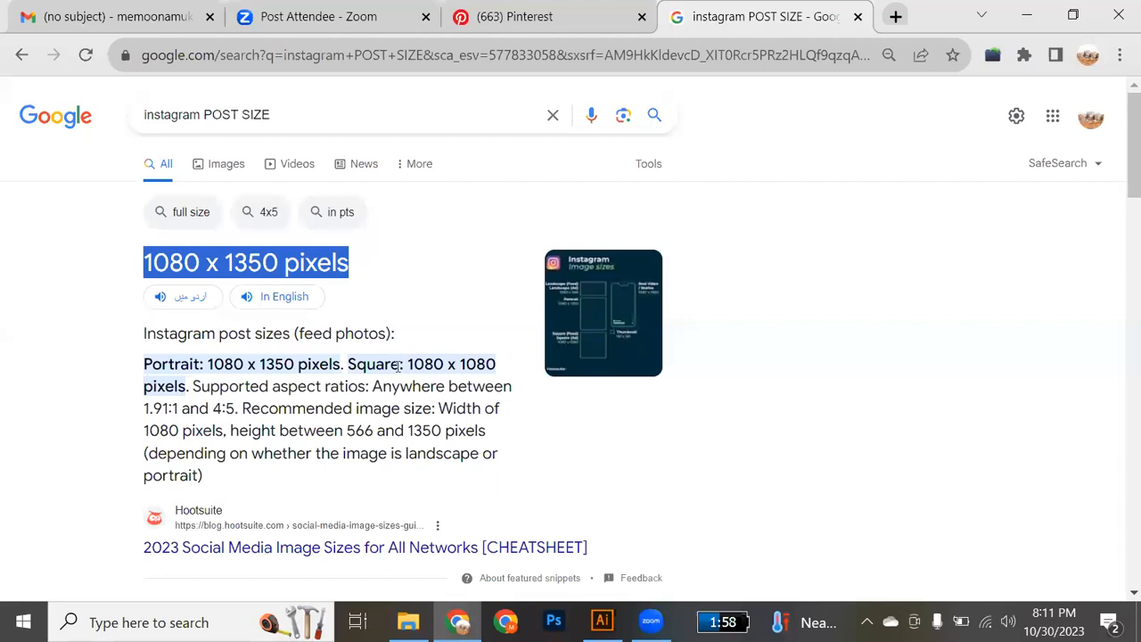
drag(410, 370, 497, 375)
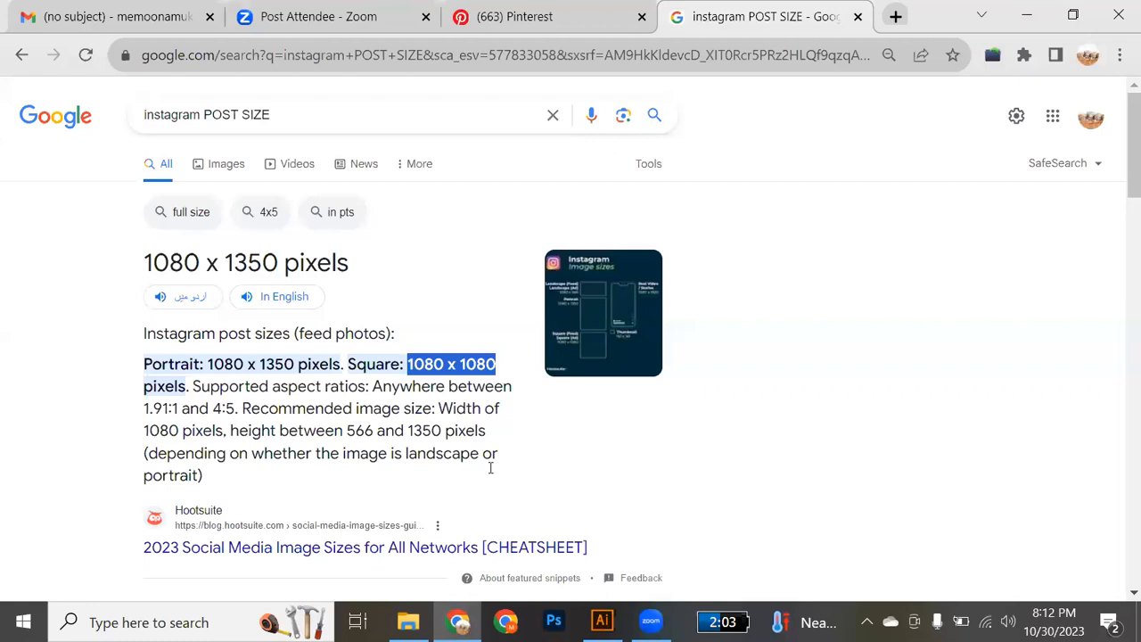
Go back to the Pinterest flyer results, view the "Travel Flyer Promo Template PSD" pin down to its contact details, and return to the results.
key(alt+Tab)
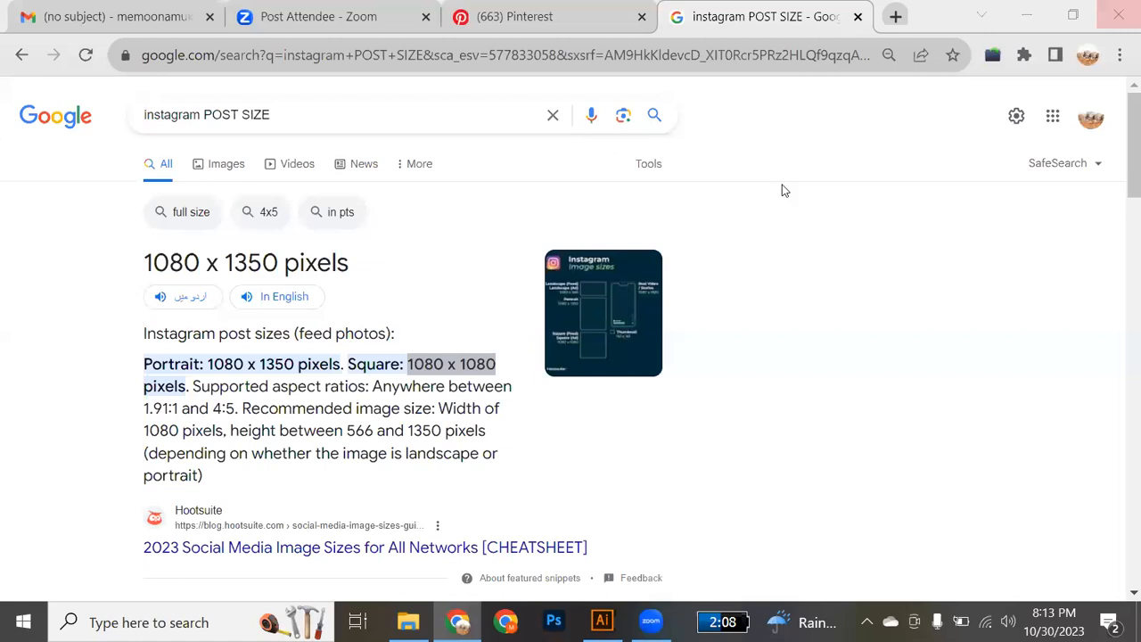
click(570, 19)
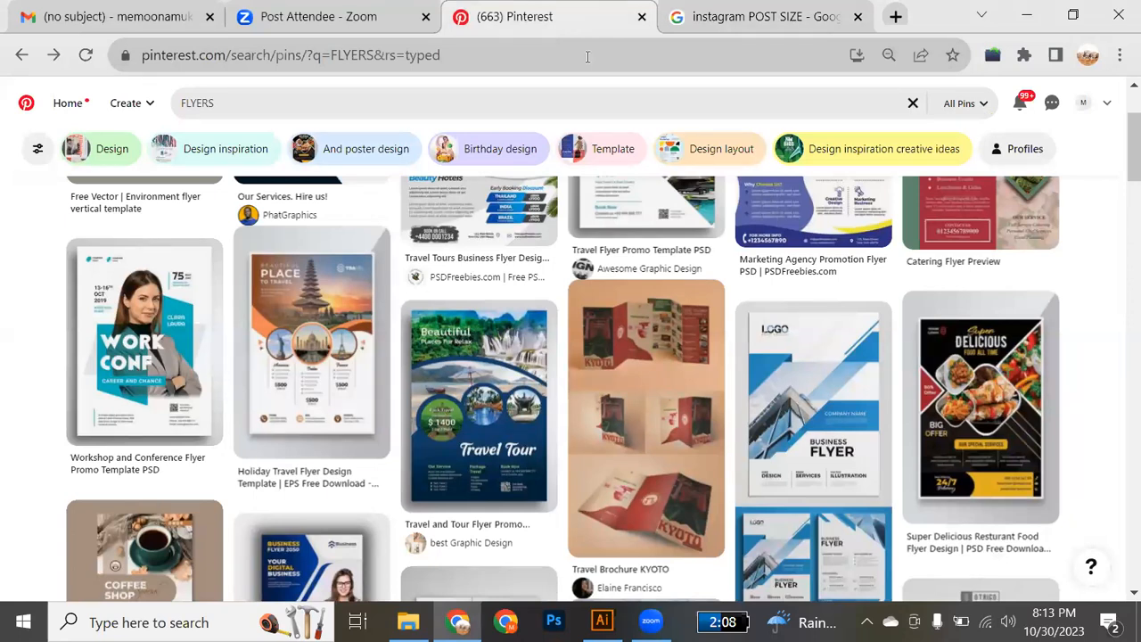
scroll(657, 249, up, 2)
mouse_move(656, 248)
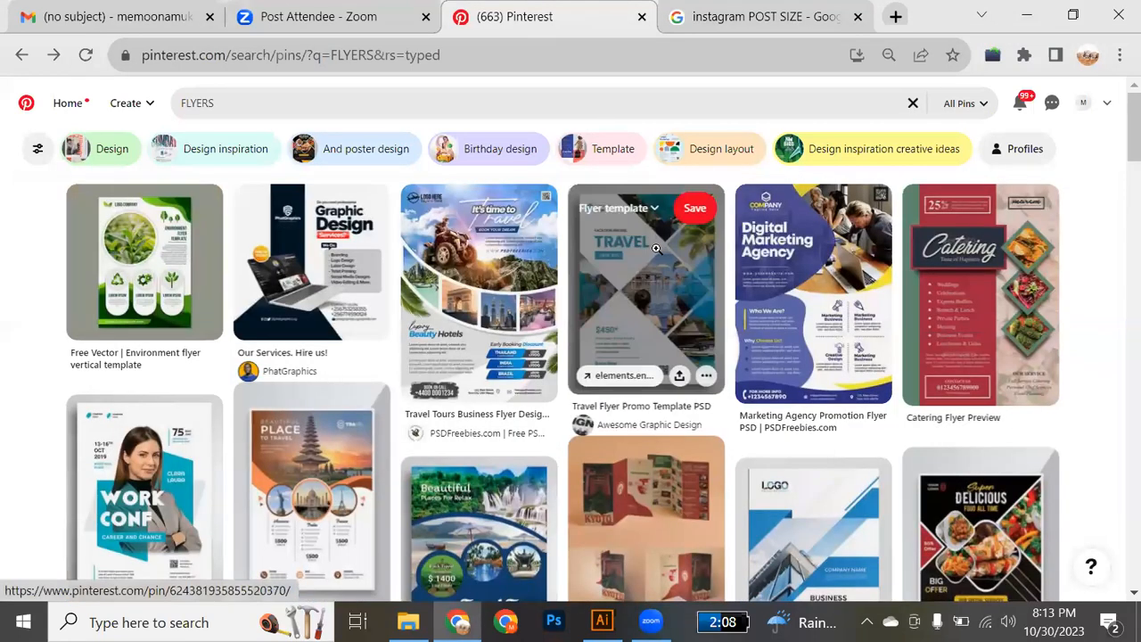
scroll(656, 248, down, 1)
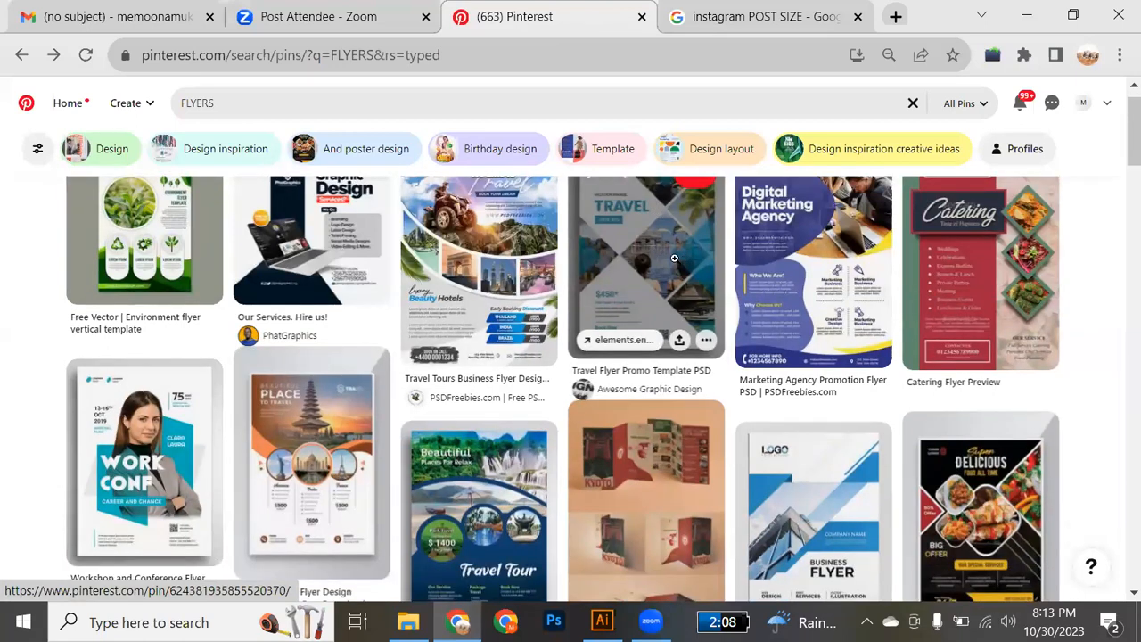
click(672, 264)
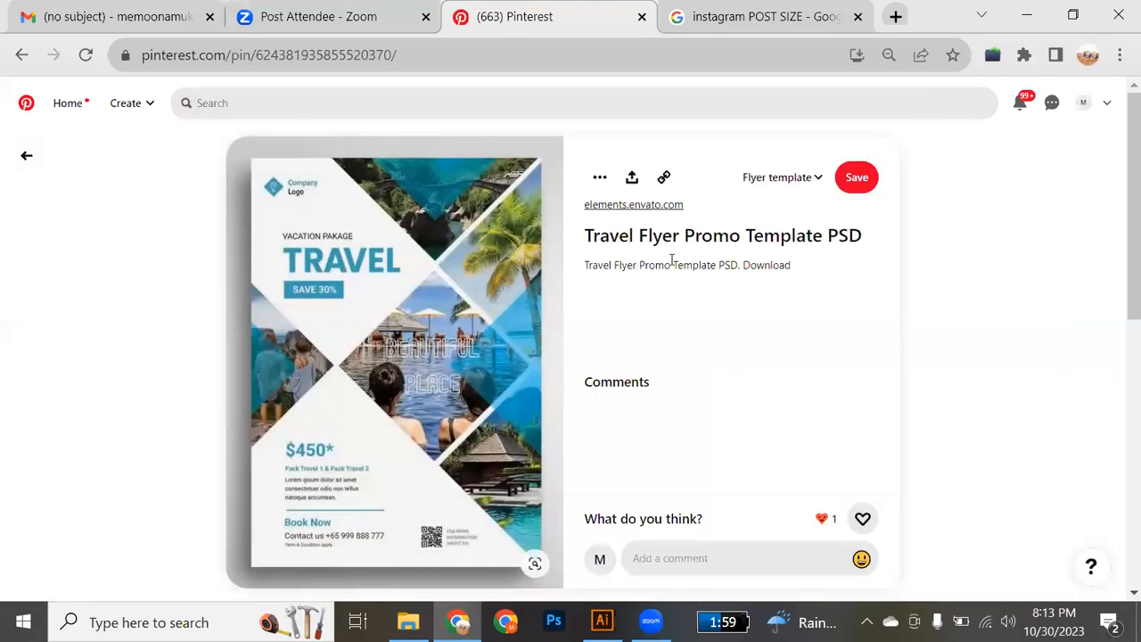
scroll(426, 426, down, 5)
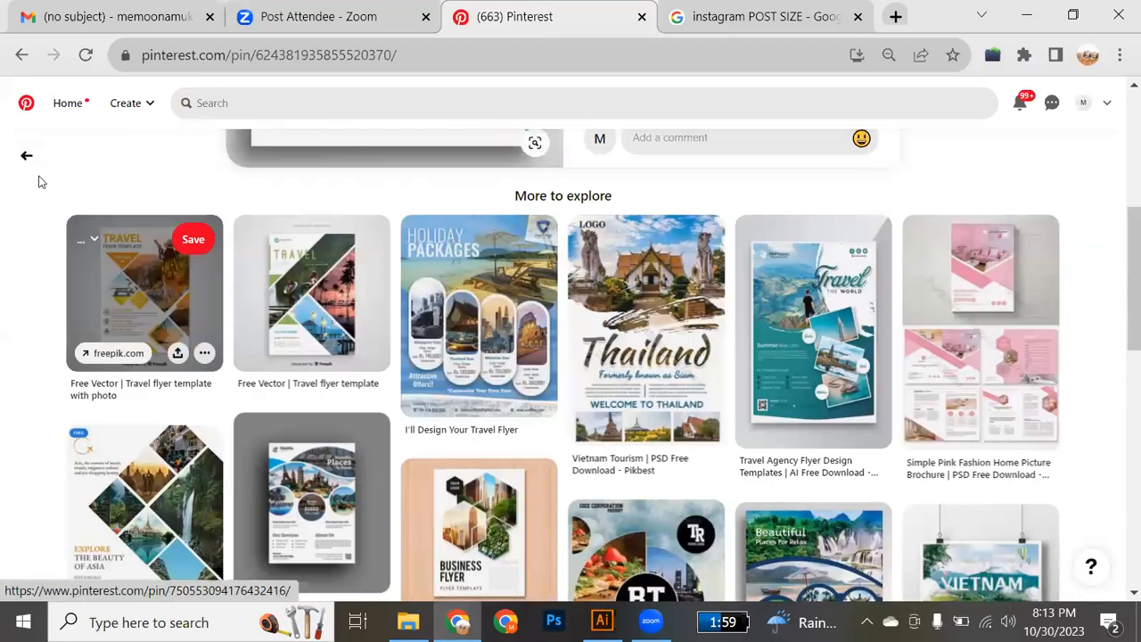
click(26, 156)
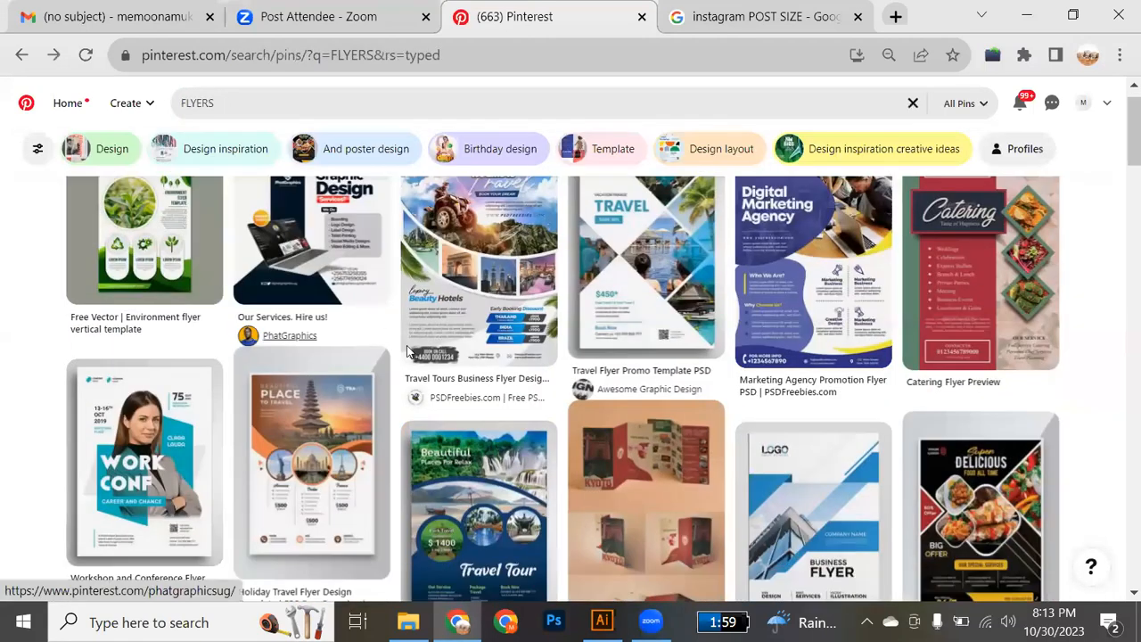
Look through the flyer results and open the "Flyer Templates: 26 Professional Business Flyer Templates" pin.
scroll(518, 395, up, 1)
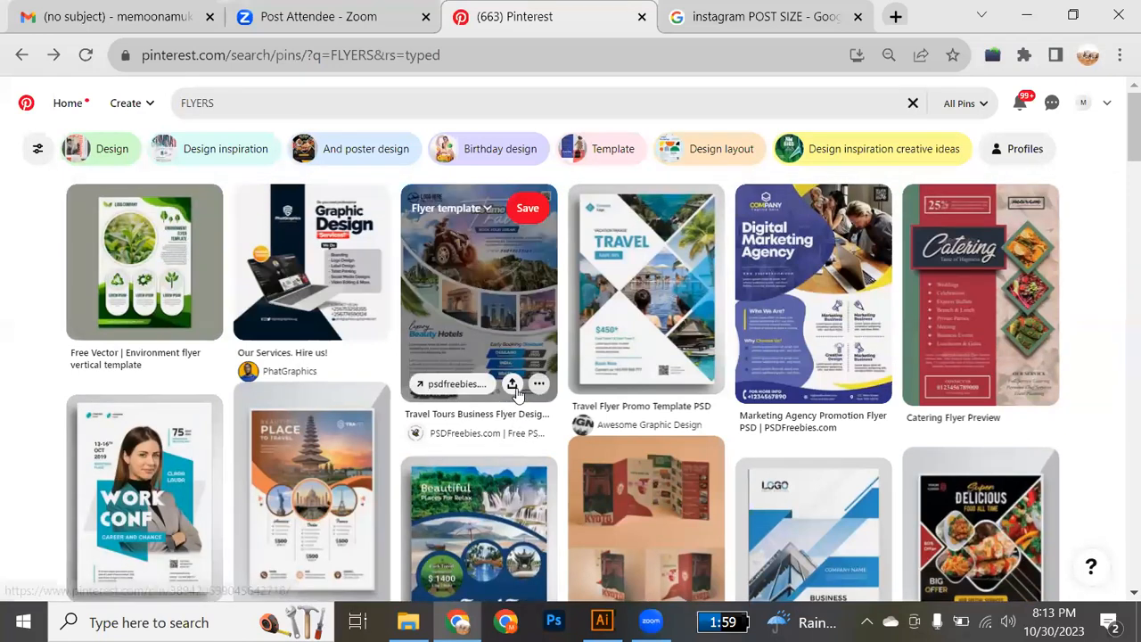
scroll(517, 387, down, 2)
scroll(516, 388, down, 3)
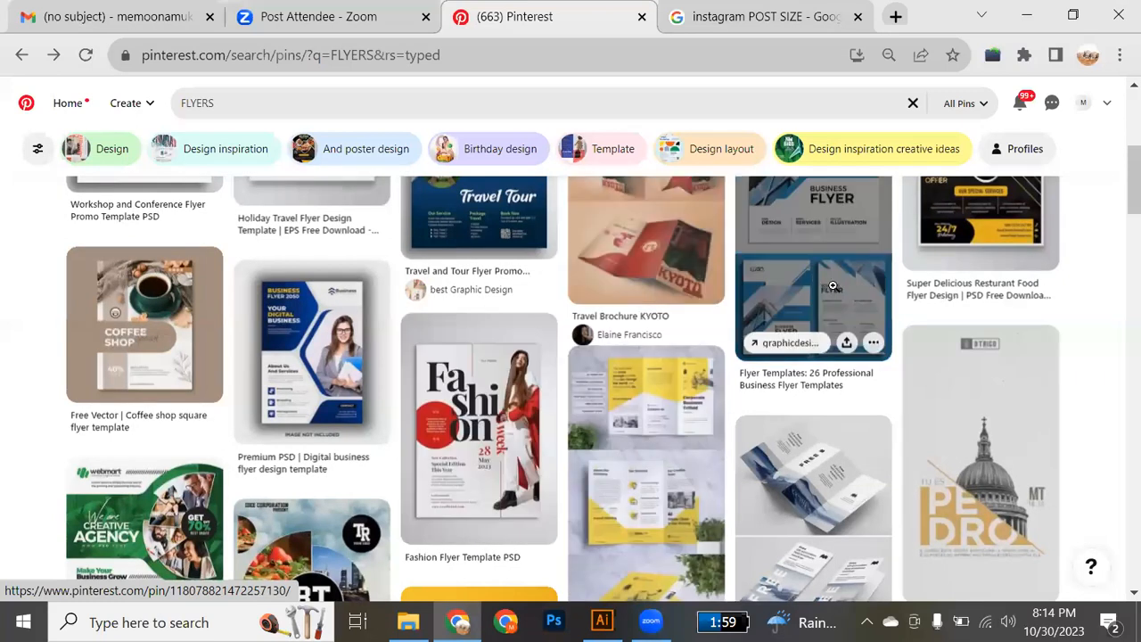
click(832, 285)
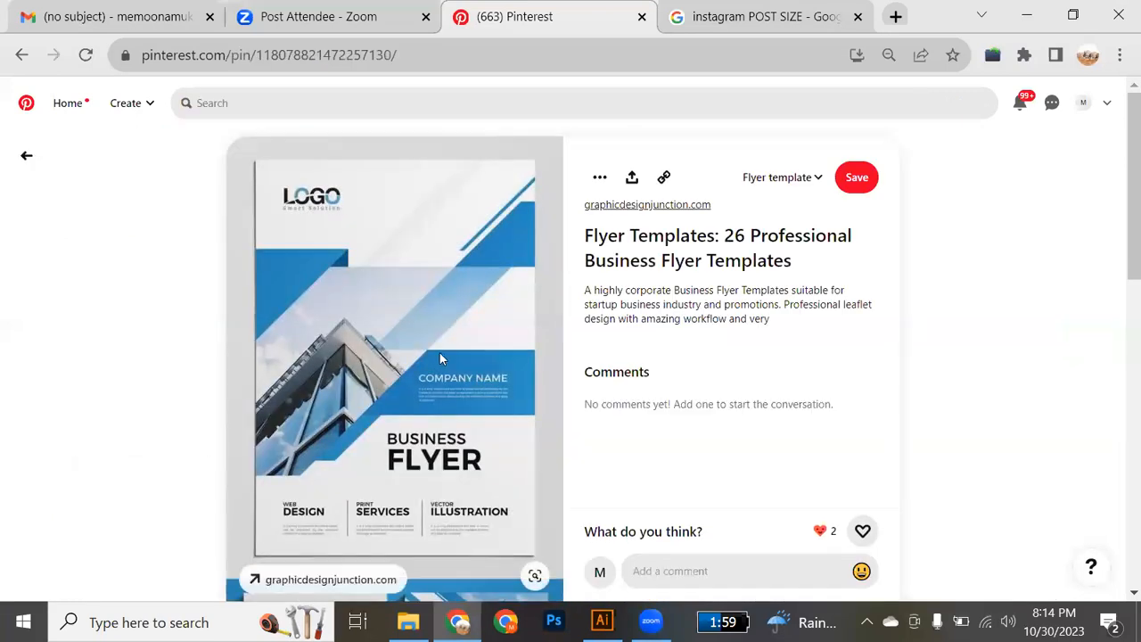
Examine the business flyer pin's cover design, its two-page preview and the related designs below it.
scroll(439, 354, down, 1)
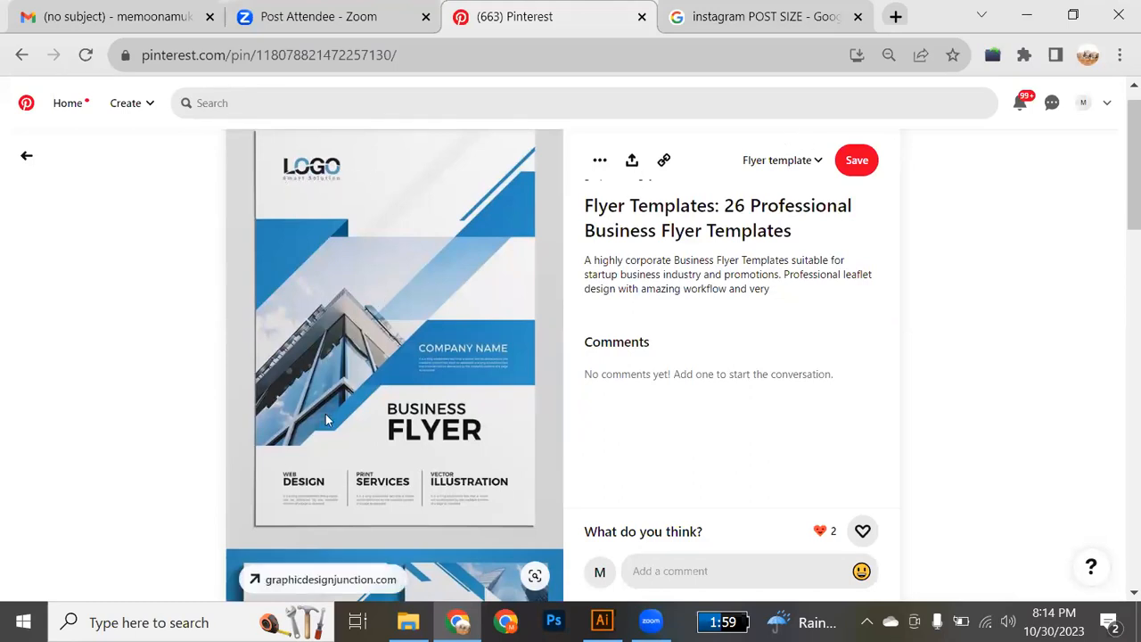
scroll(325, 419, down, 2)
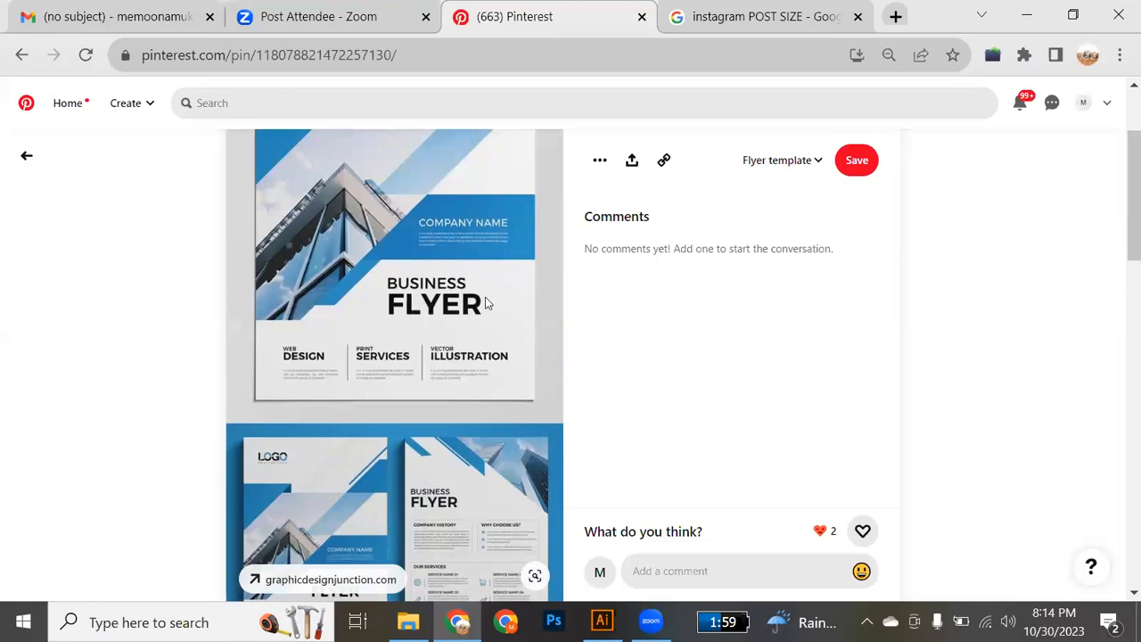
scroll(414, 290, down, 3)
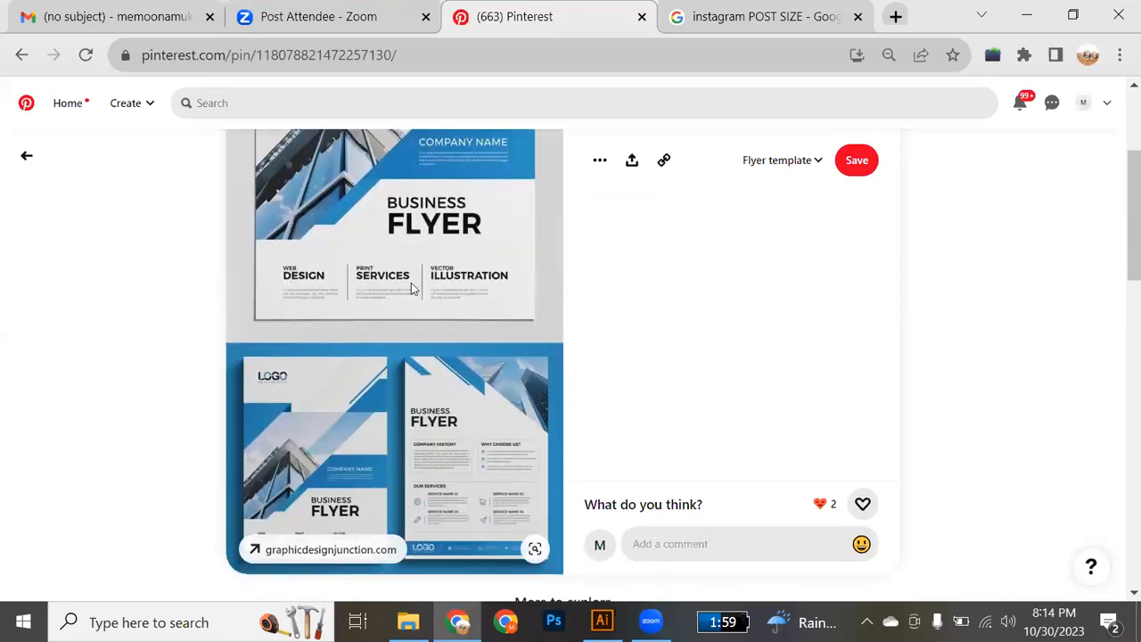
scroll(406, 314, up, 1)
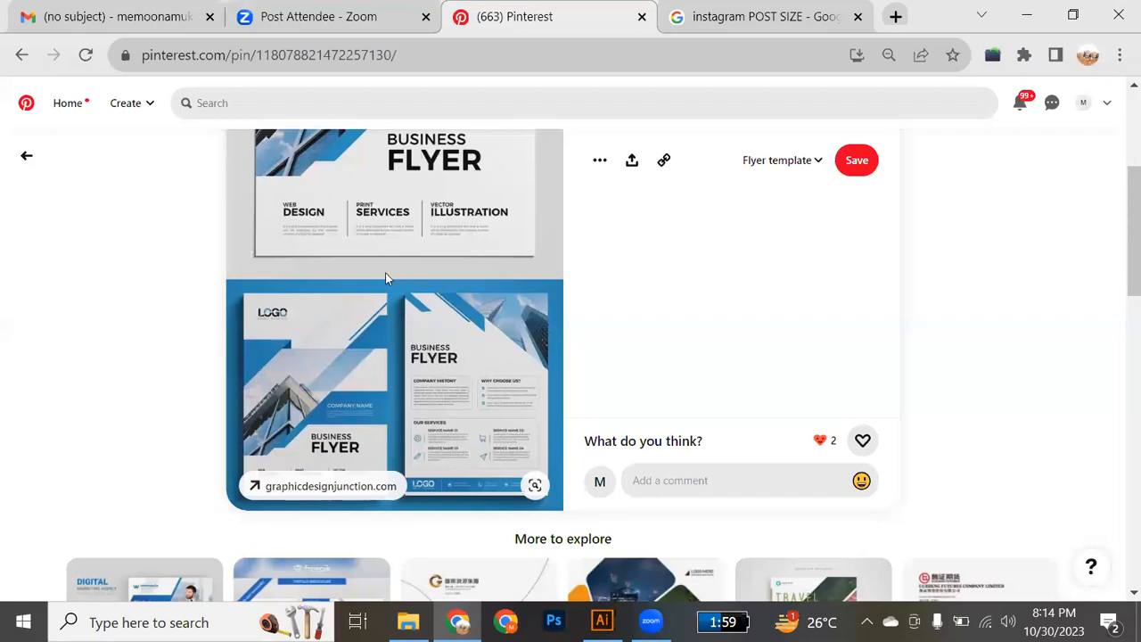
scroll(385, 273, down, 5)
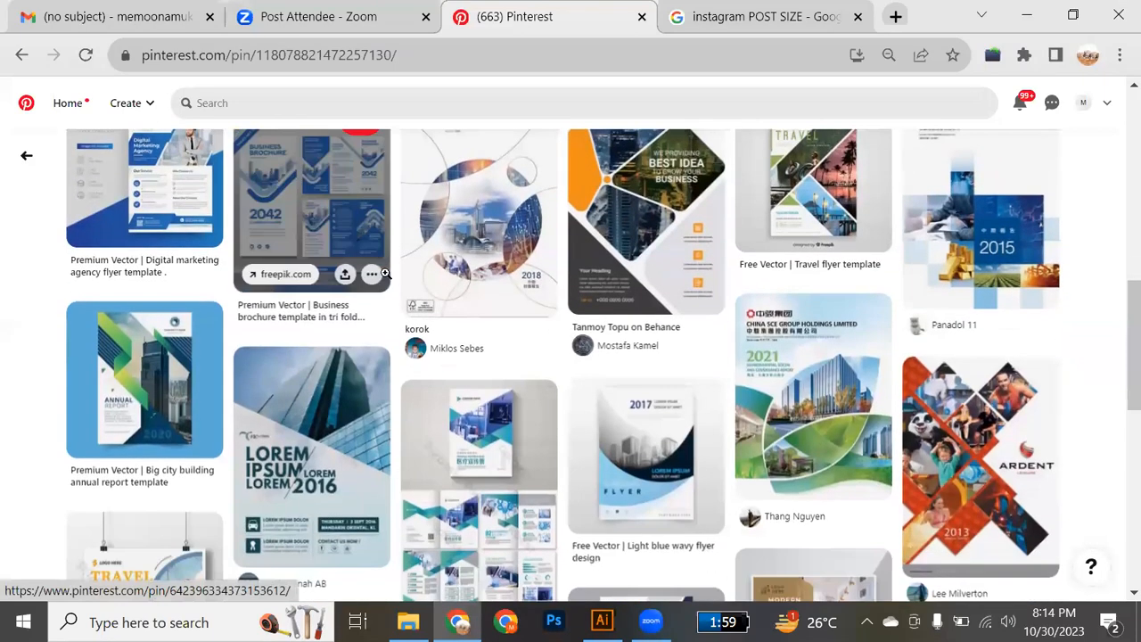
scroll(385, 273, up, 2)
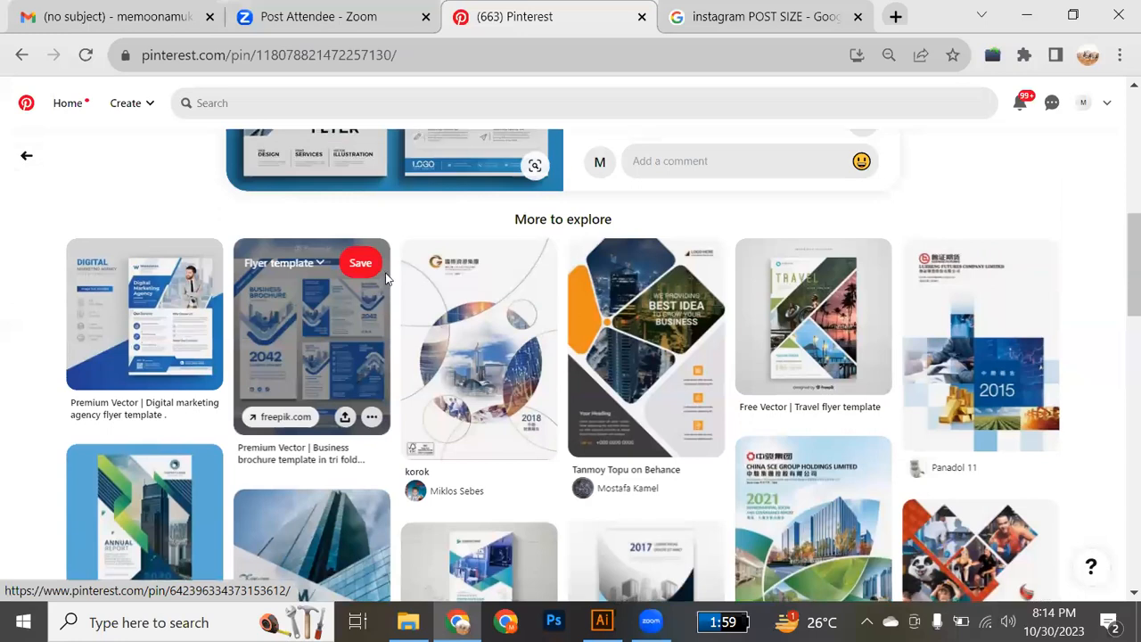
scroll(385, 279, up, 1)
scroll(385, 279, up, 4)
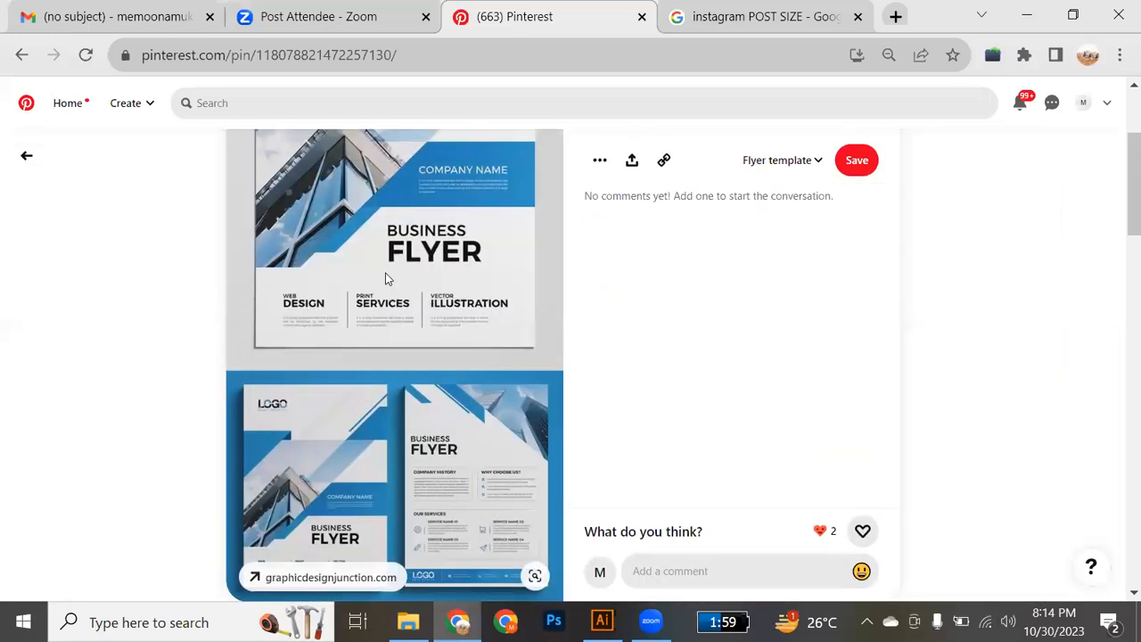
Copy the blue business flyer image from the pin into the Class reference folder and check it there.
drag(441, 247, 491, 346)
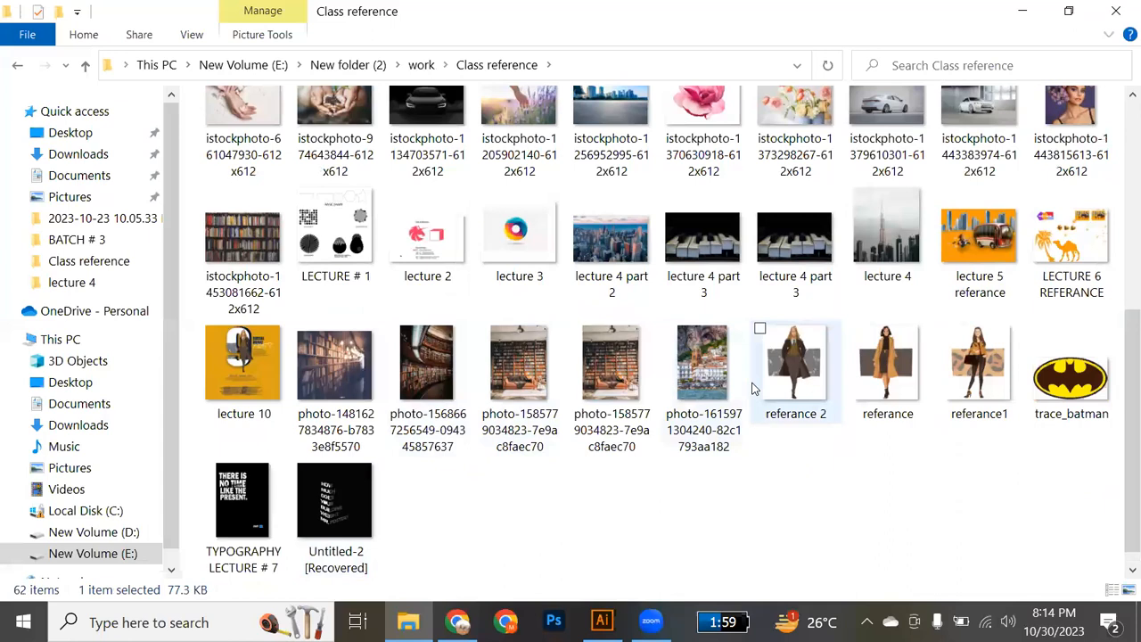
scroll(753, 388, up, 2)
scroll(753, 387, up, 3)
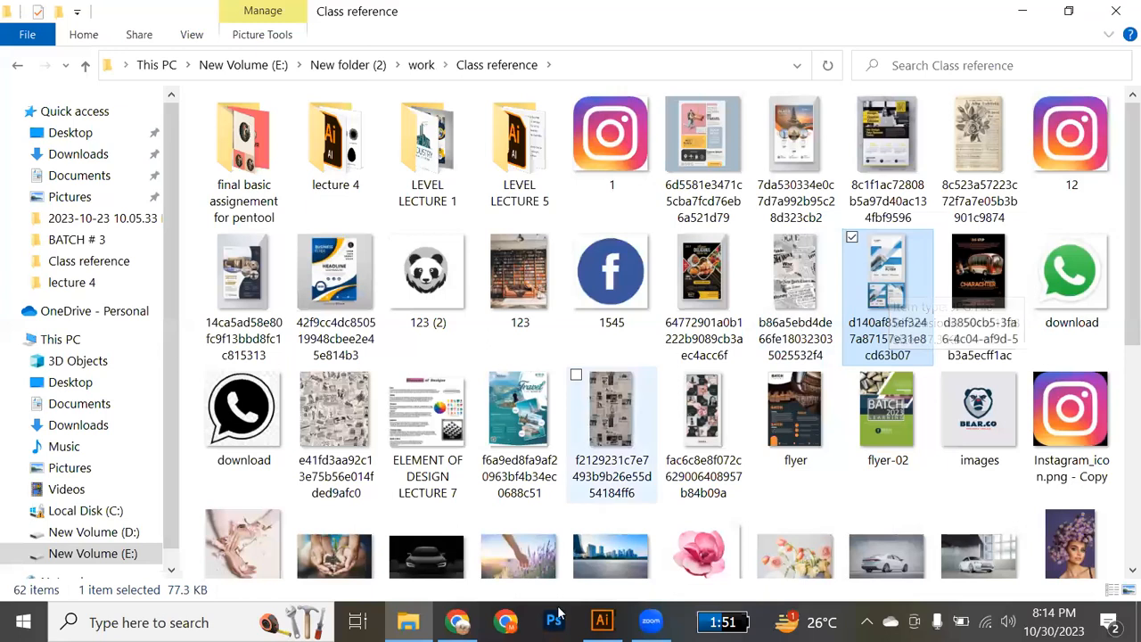
Switch to Illustrator and create a new print document from the A4 preset with pixel units and two artboards.
click(601, 622)
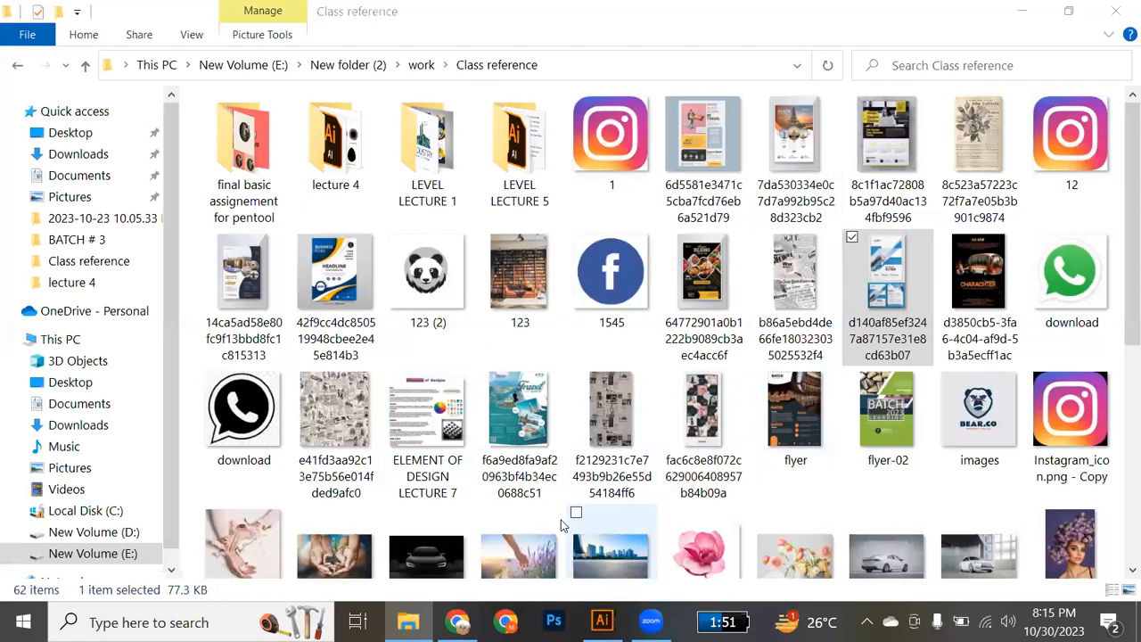
click(602, 621)
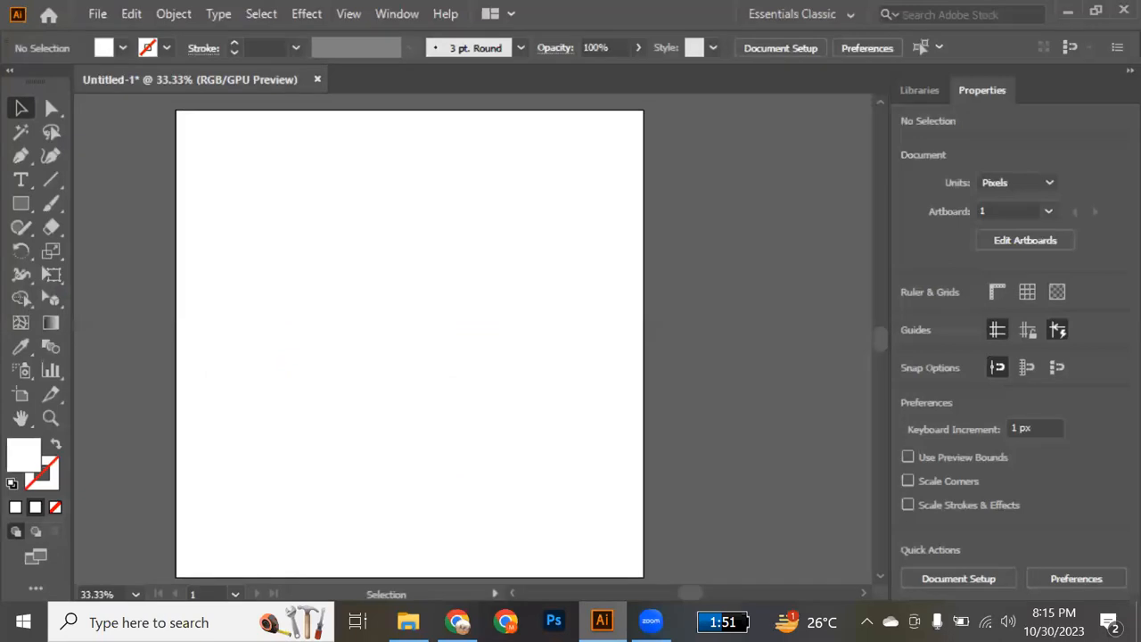
click(98, 18)
key(Escape)
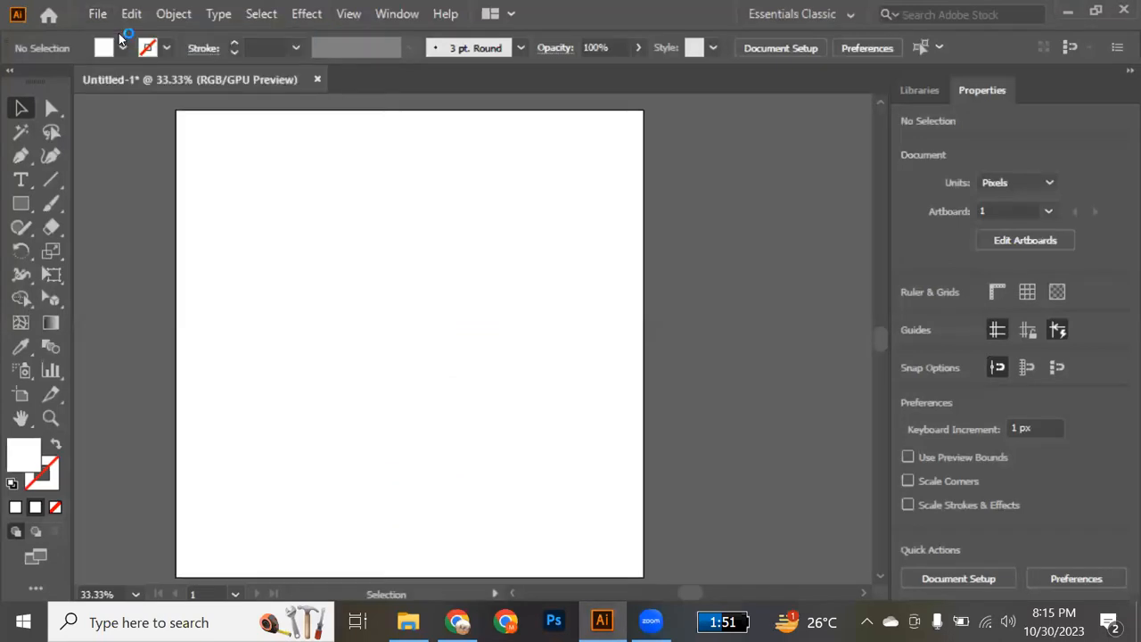
key(ctrl+n)
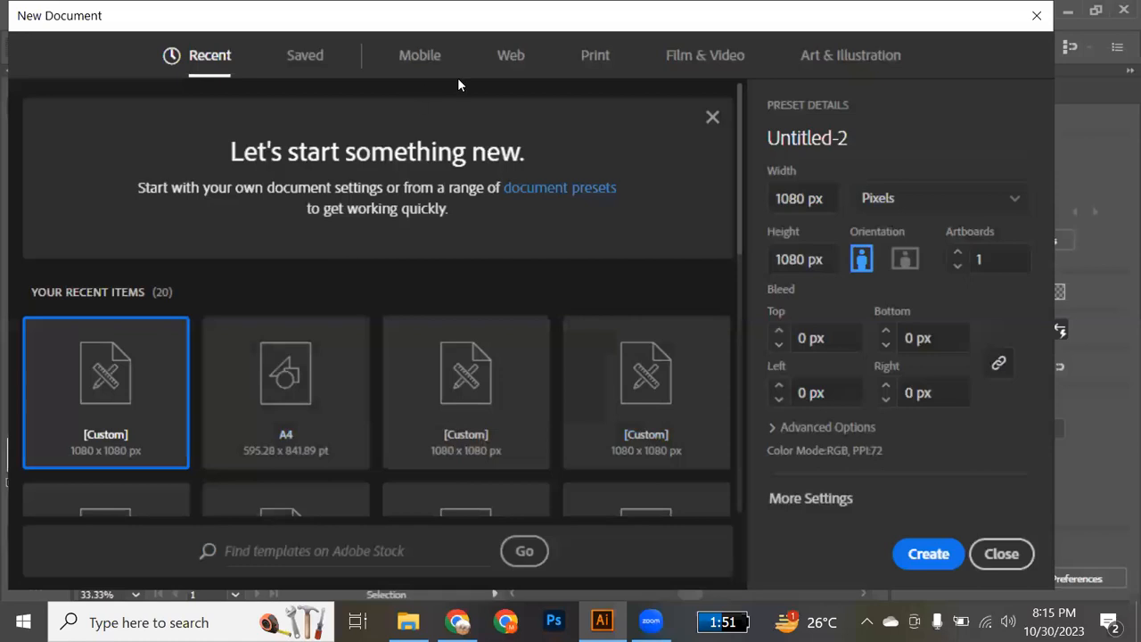
click(593, 57)
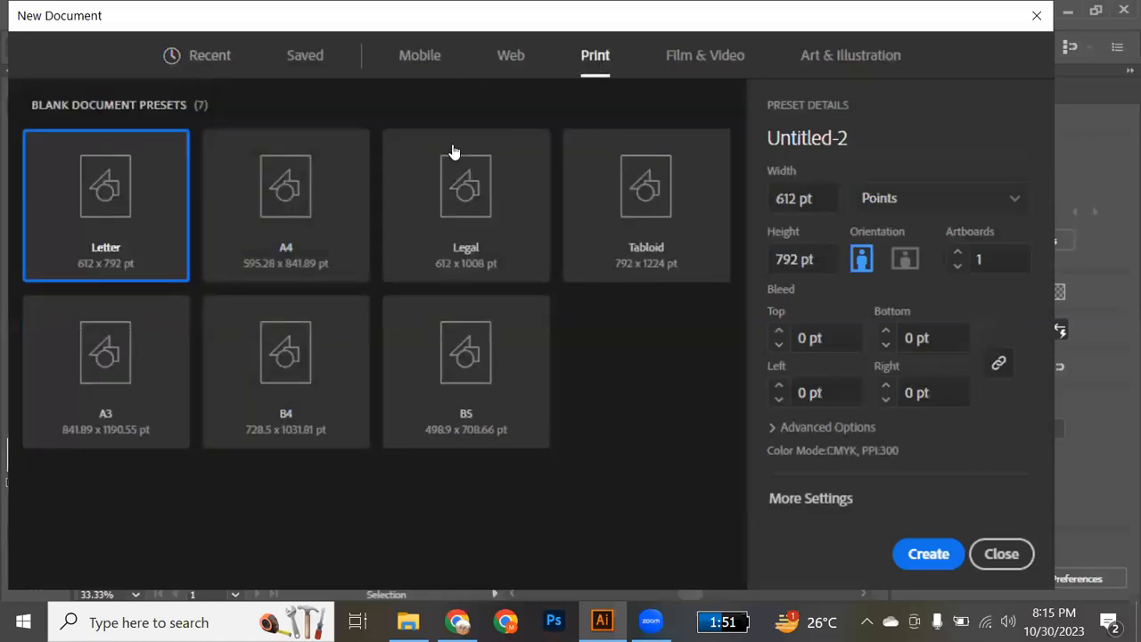
click(327, 209)
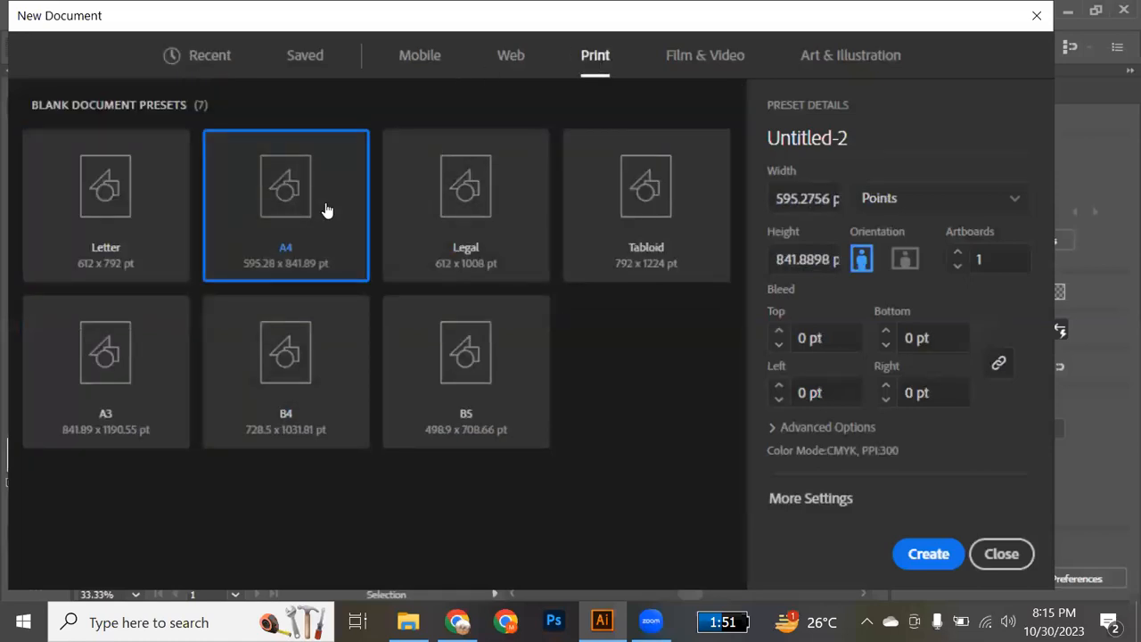
click(987, 212)
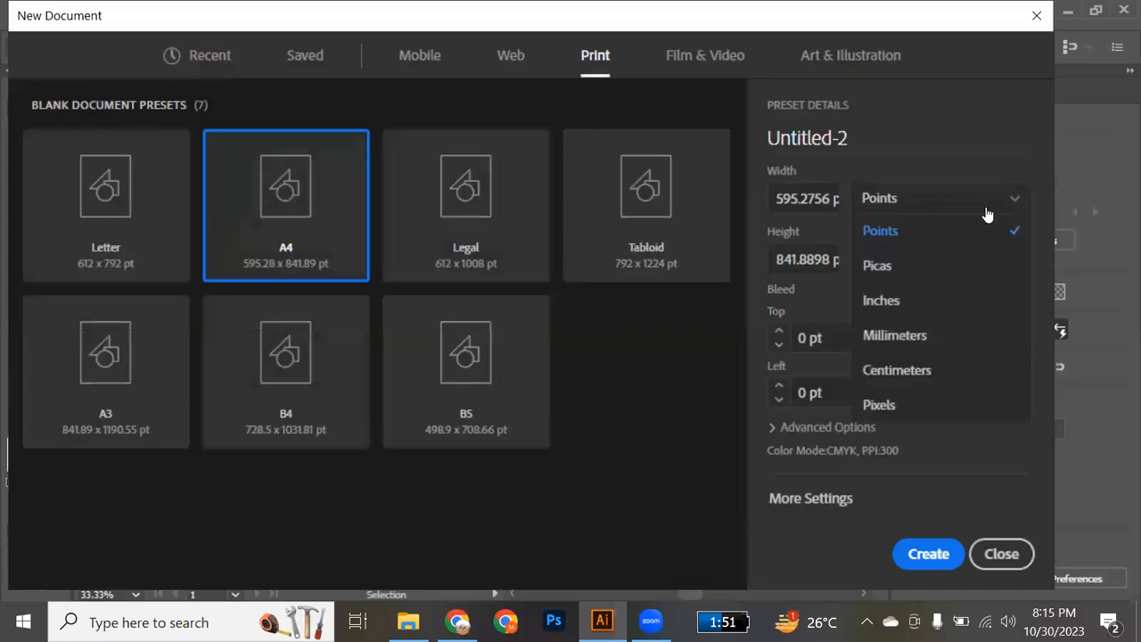
click(879, 405)
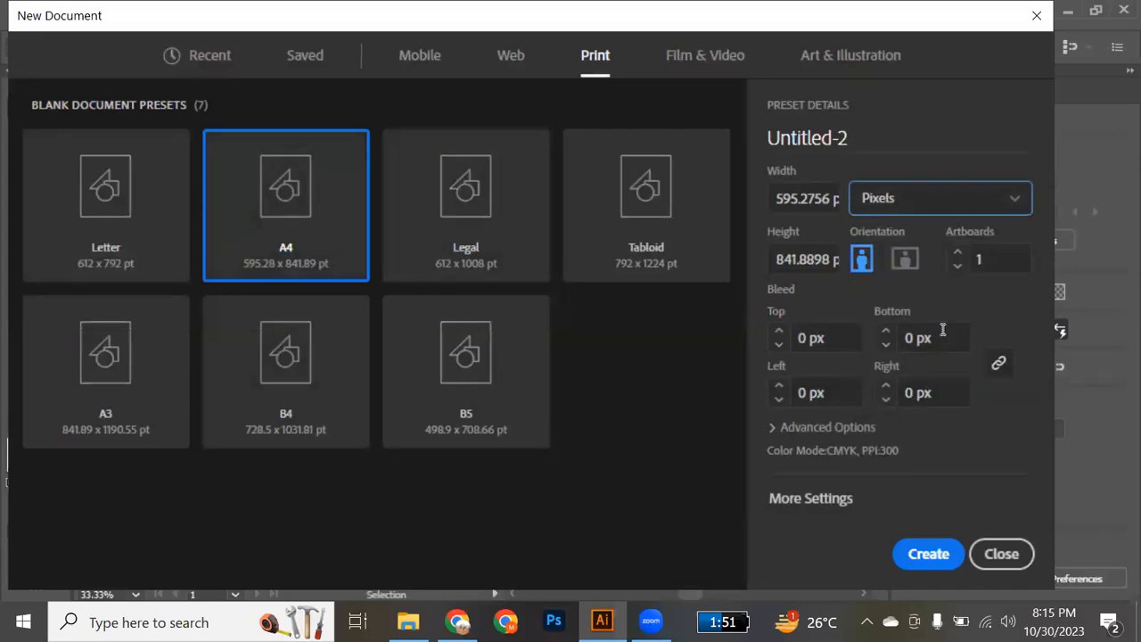
click(958, 254)
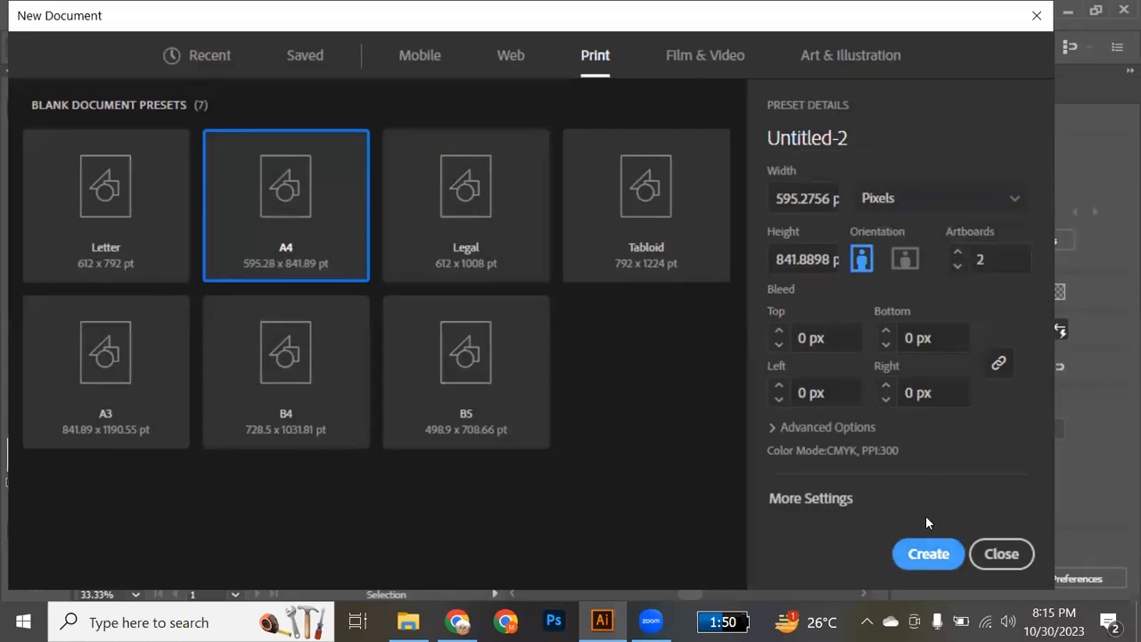
click(928, 553)
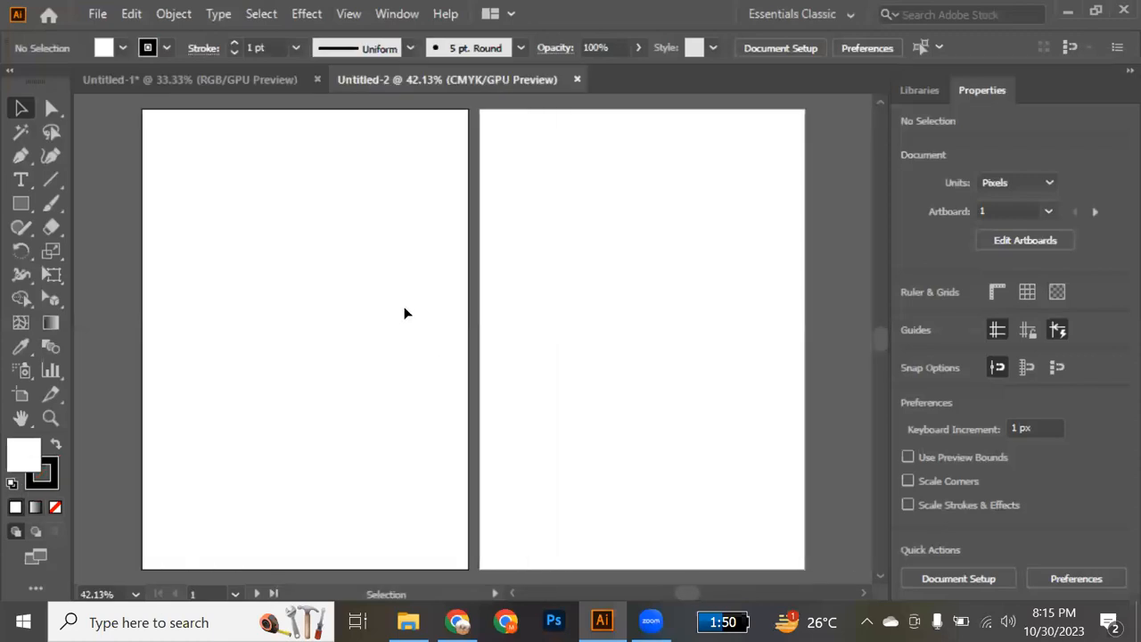
Place the flyer and flyer-02 images from the Class reference folder into the document and position flyer-02 over the second artboard.
scroll(405, 314, down, 2)
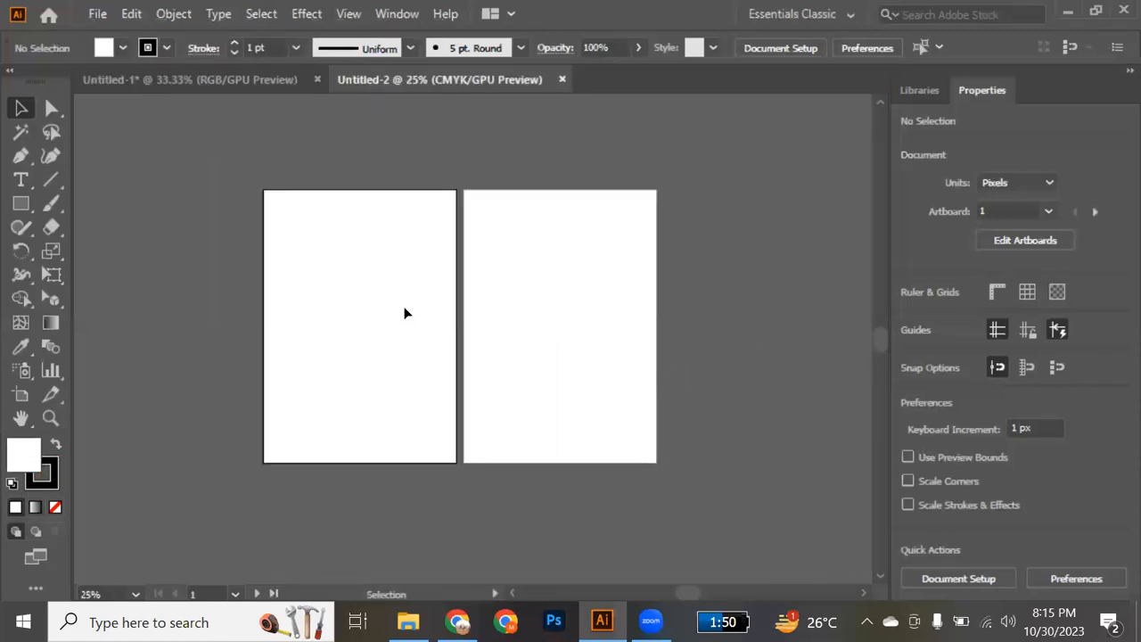
scroll(405, 313, up, 1)
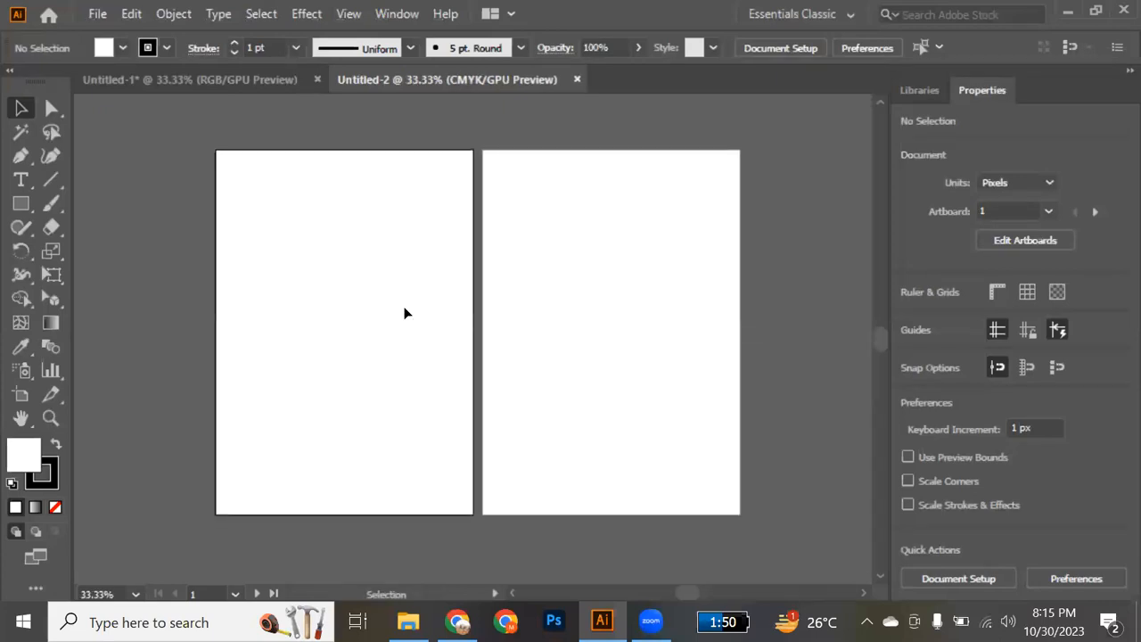
alt+scroll(404, 313, up, 1)
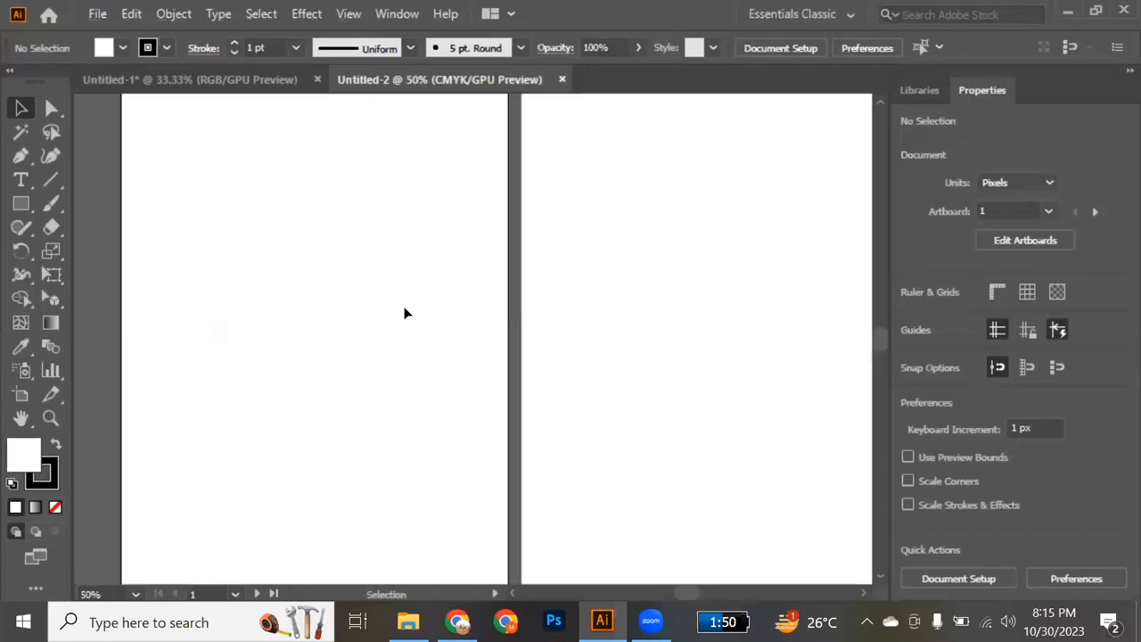
alt+scroll(404, 313, down, 1)
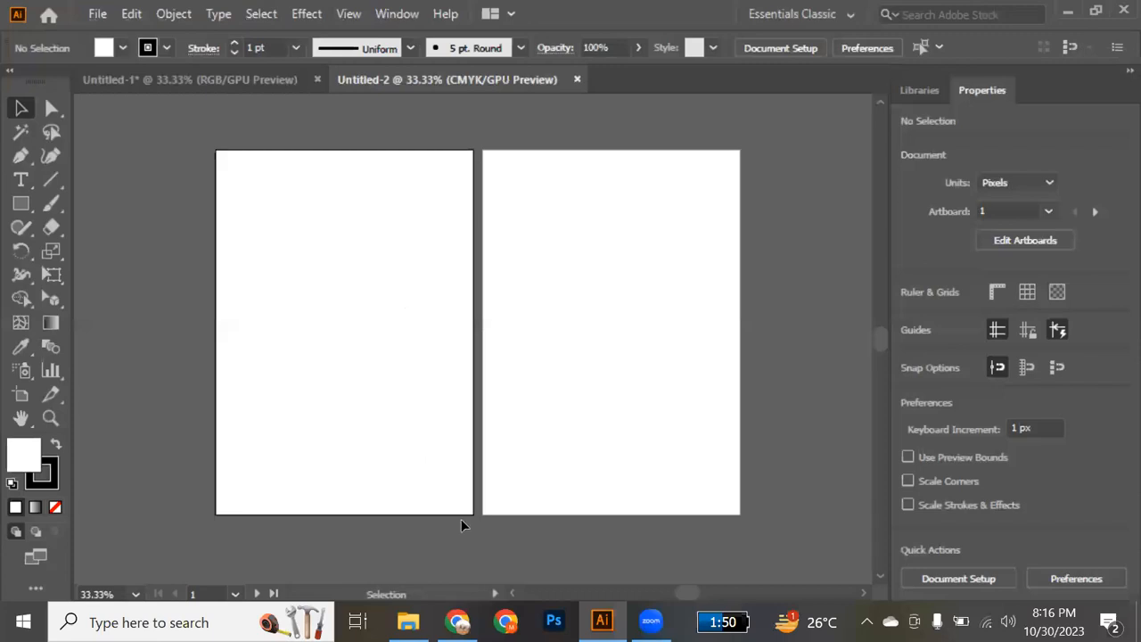
click(392, 613)
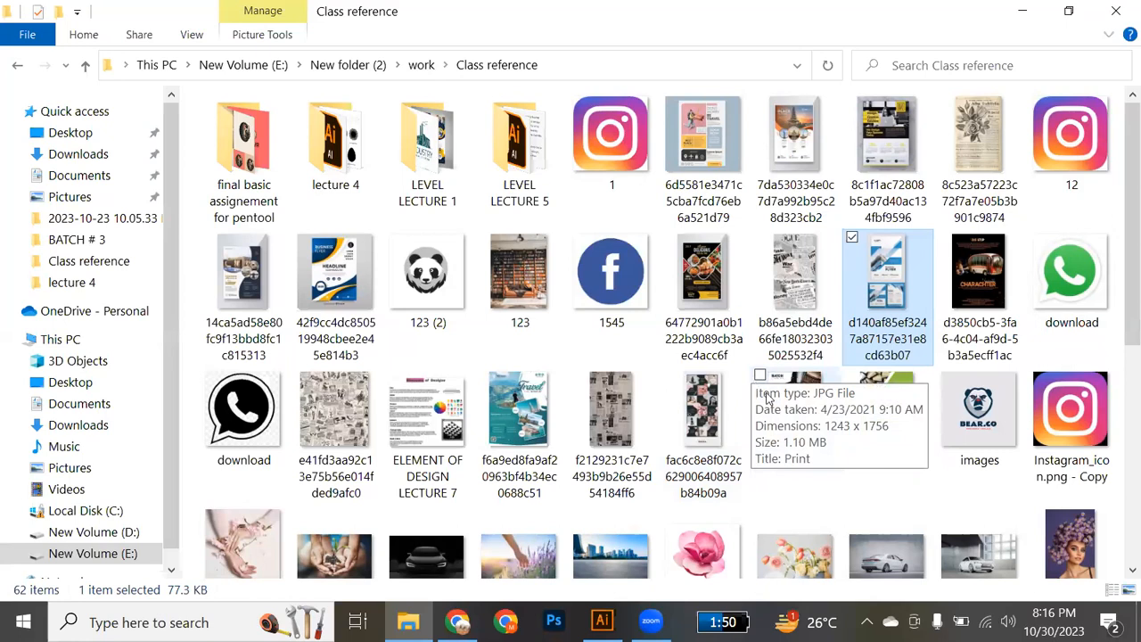
click(767, 398)
ctrl+click(897, 412)
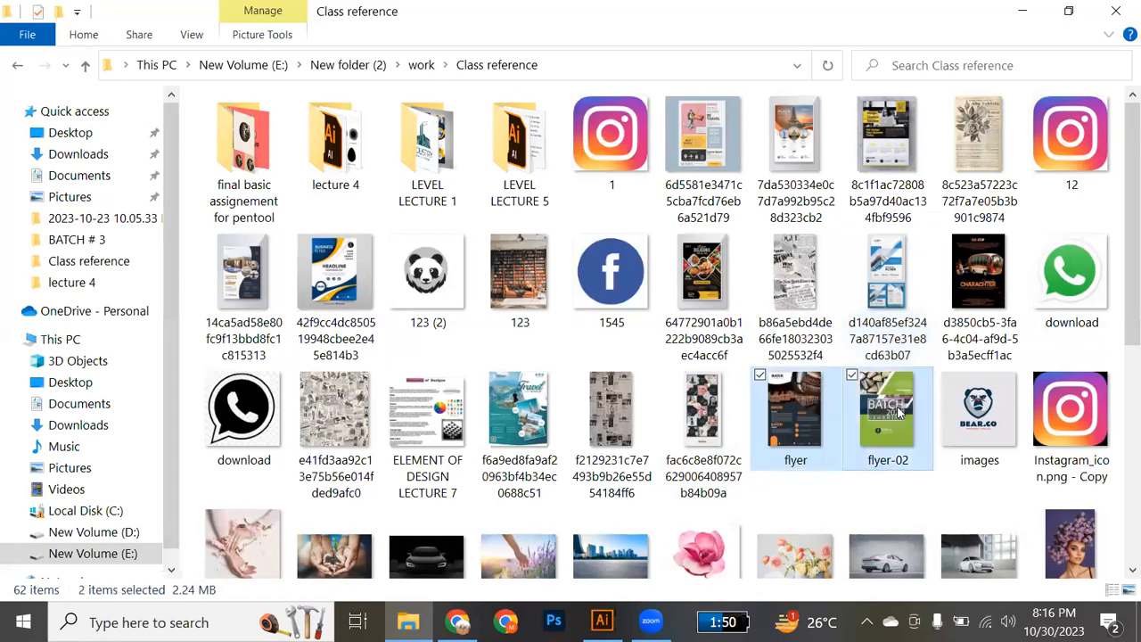
drag(894, 407, 720, 352)
click(515, 360)
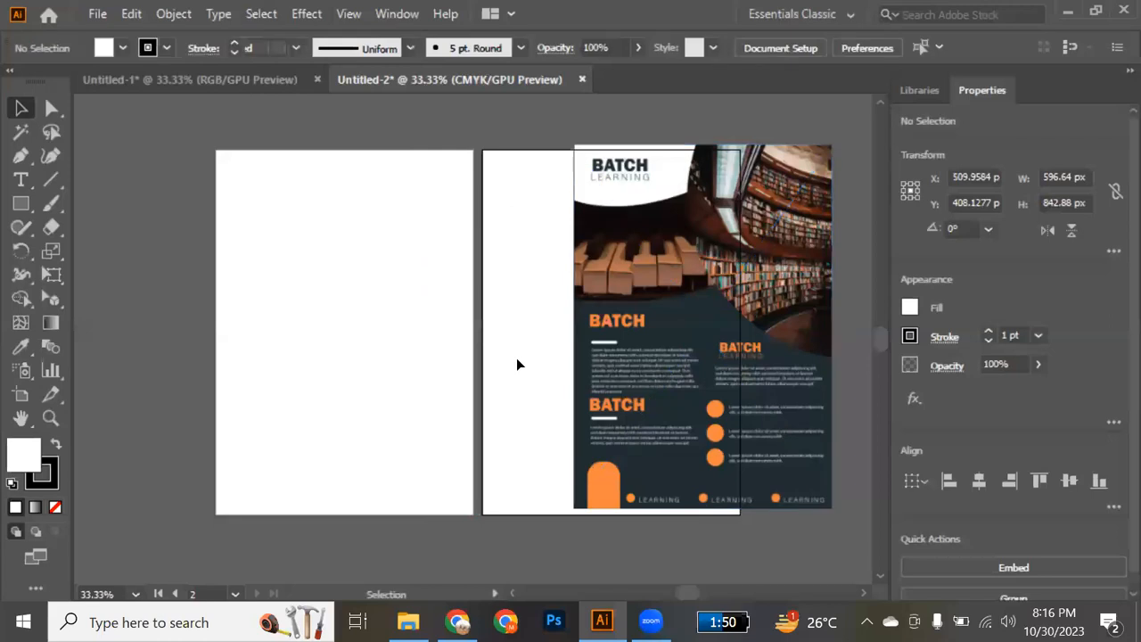
drag(645, 401, 563, 410)
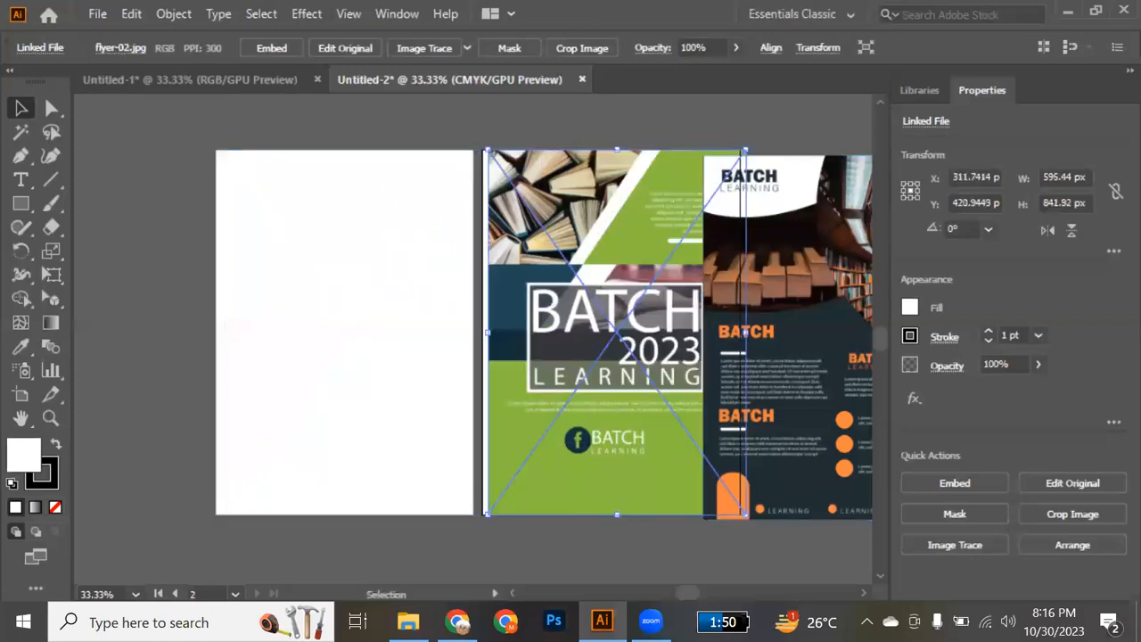
Place the saved blue business flyer image and scale it to about 717 × 1434 px, fitting its cover to the first artboard.
key(alt+Tab)
drag(904, 278, 330, 356)
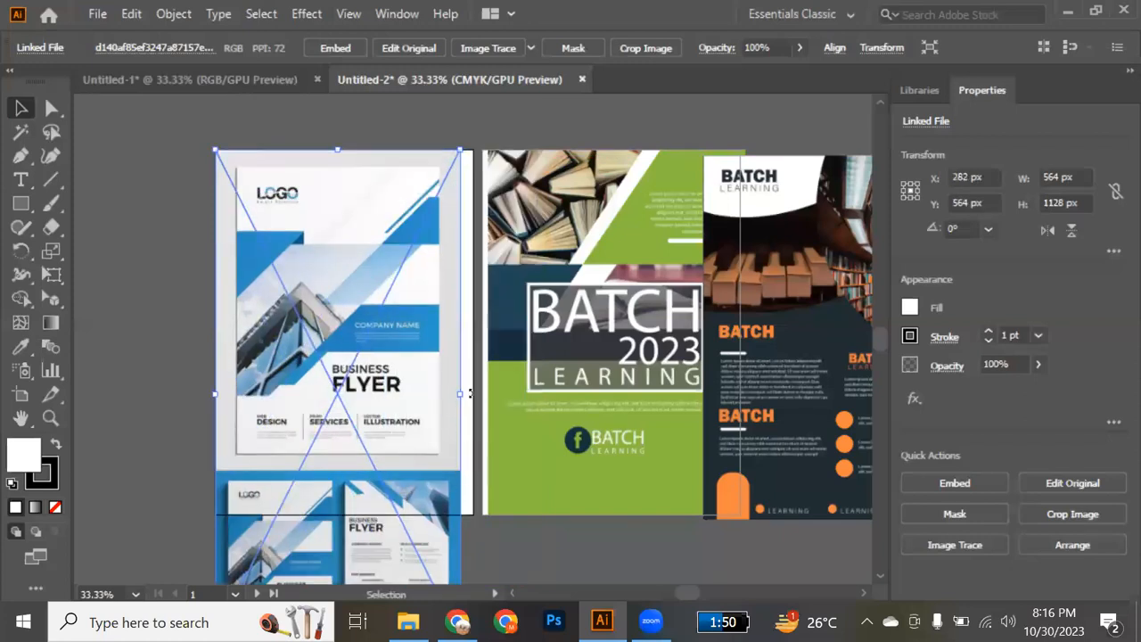
drag(459, 393, 488, 419)
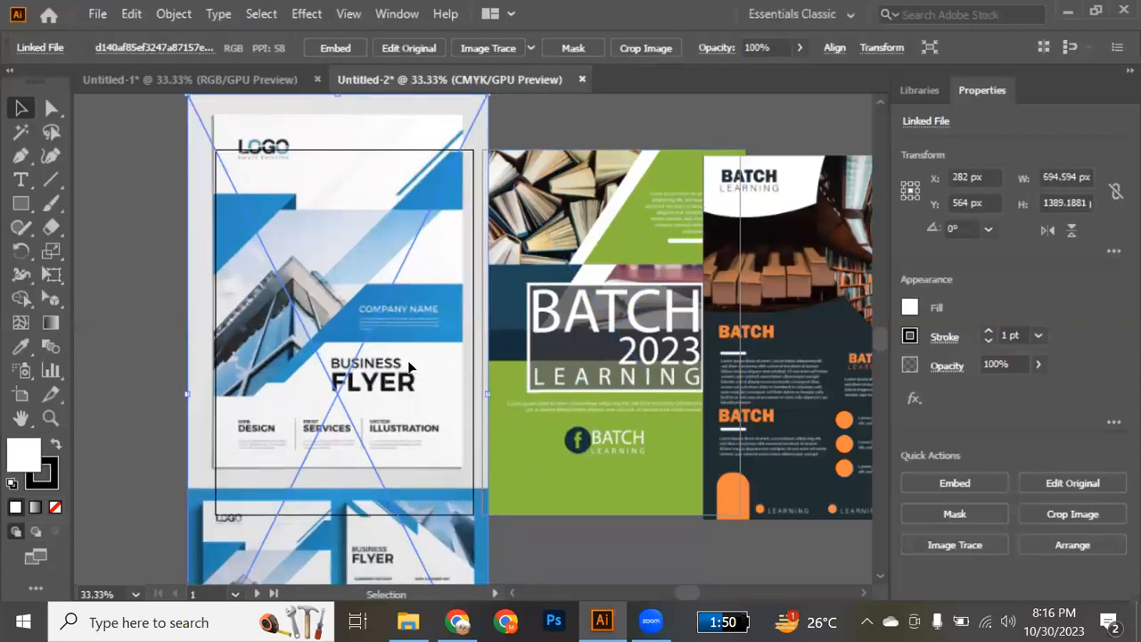
drag(391, 331, 383, 364)
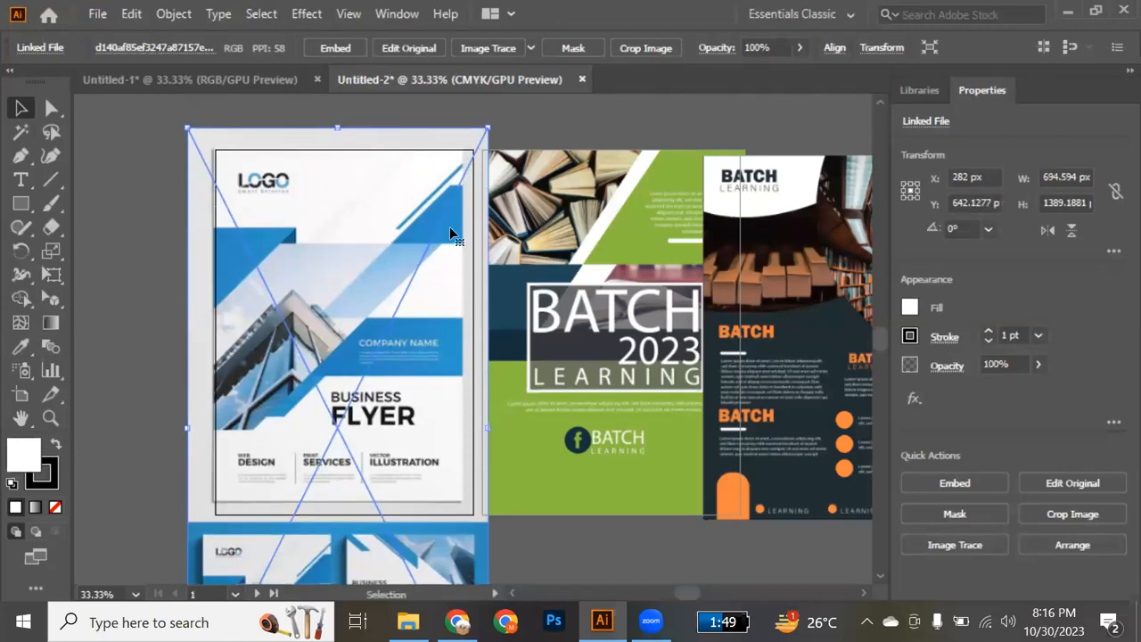
drag(486, 428, 497, 430)
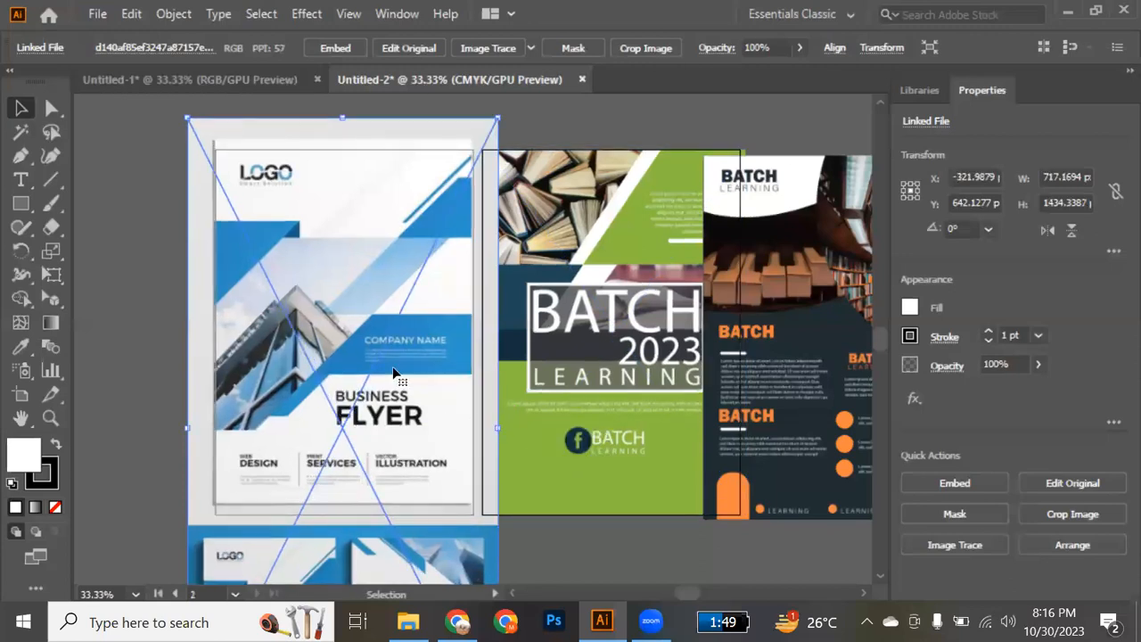
drag(392, 369, 401, 434)
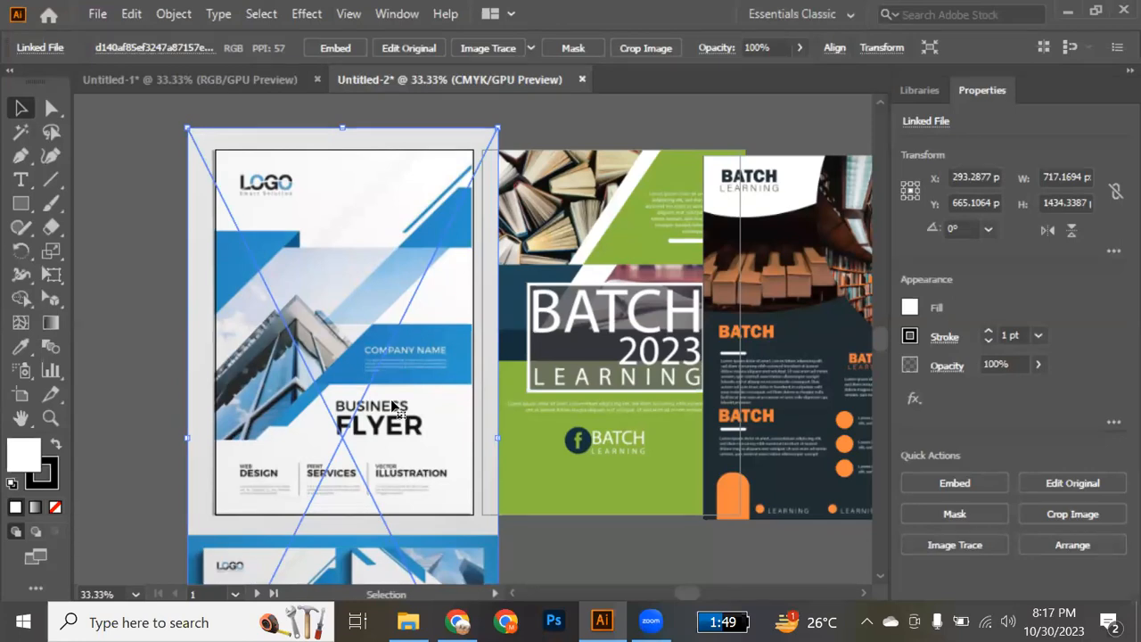
Delete the blue business flyer reference image and move flyer-02 onto the first artboard.
scroll(391, 399, down, 3)
scroll(391, 398, up, 5)
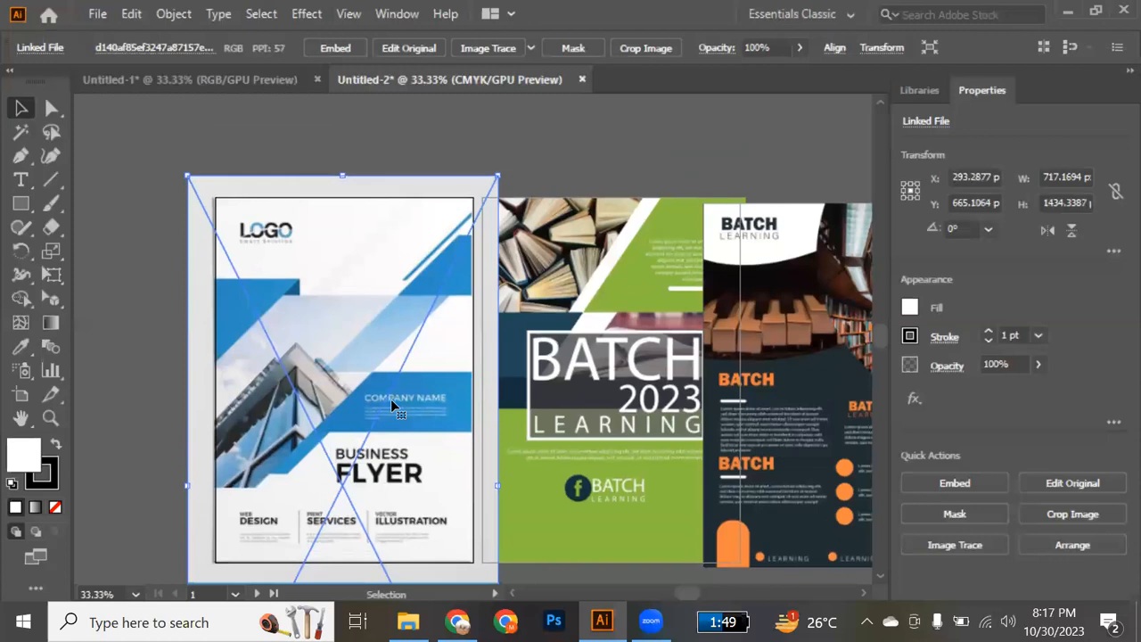
scroll(390, 398, down, 4)
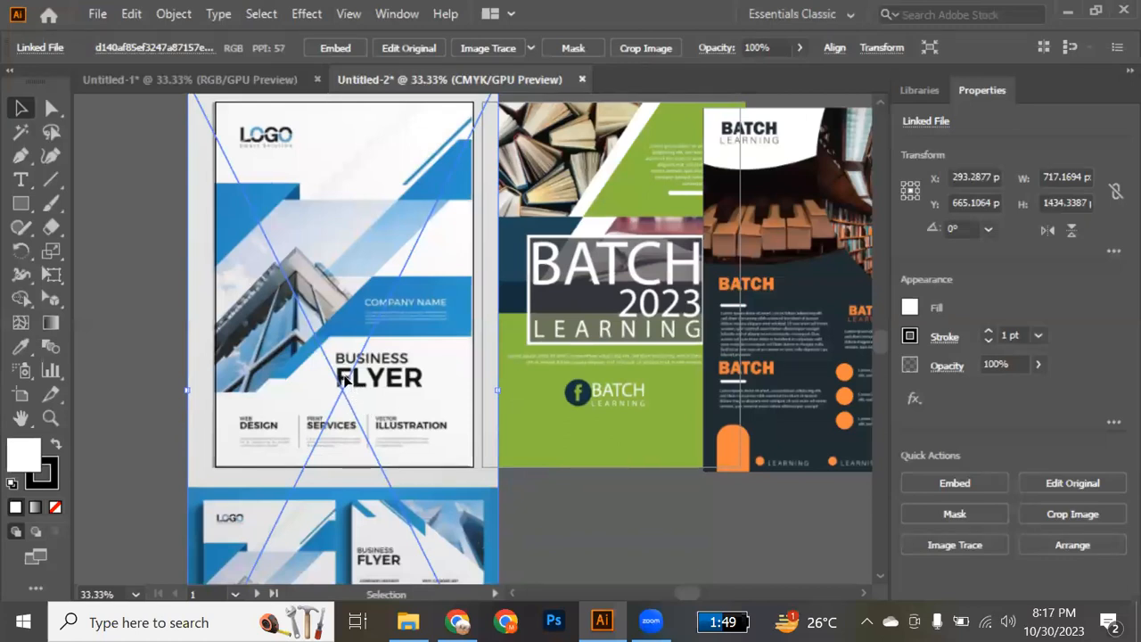
key(Delete)
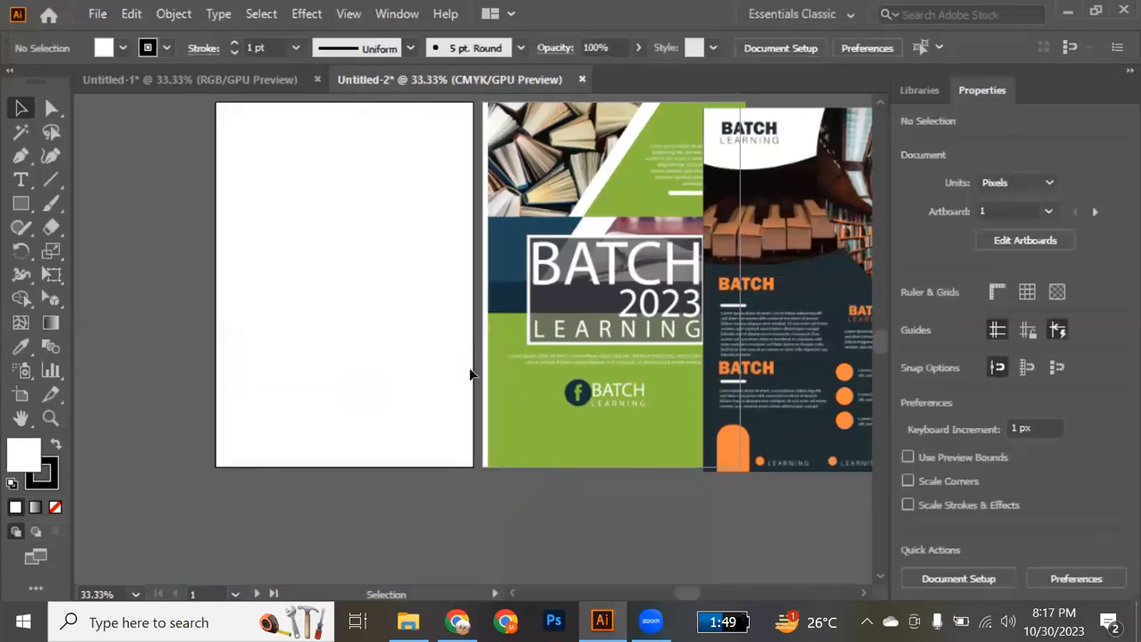
drag(512, 367, 243, 369)
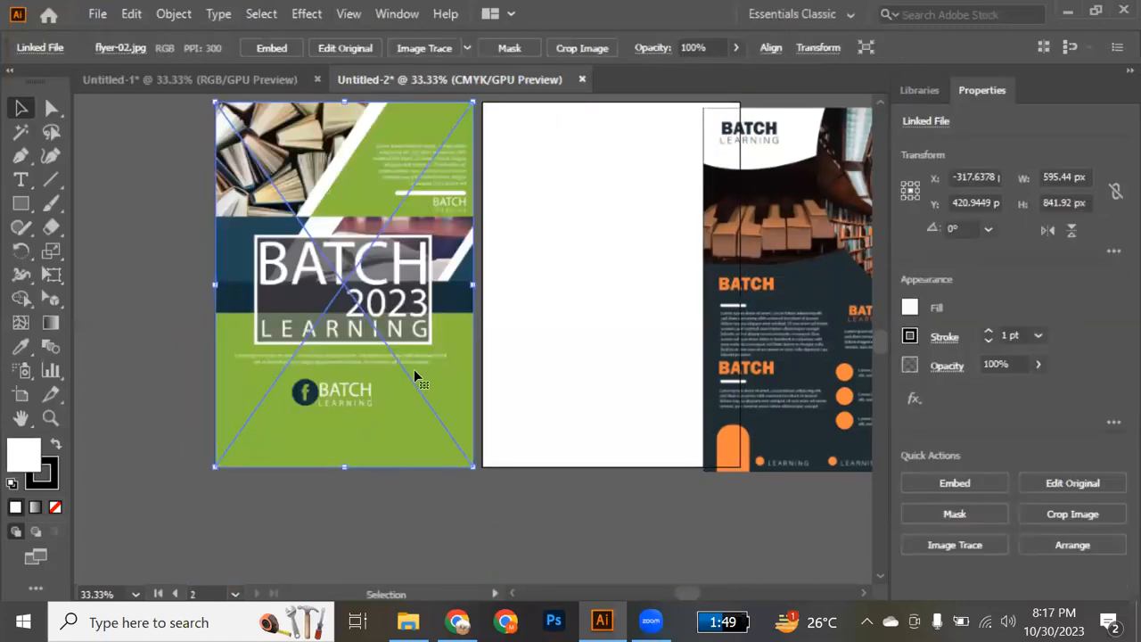
Move the flyer-02 reference off the first artboard onto the empty canvas on its left side, then clear the selection.
scroll(415, 370, left, 5)
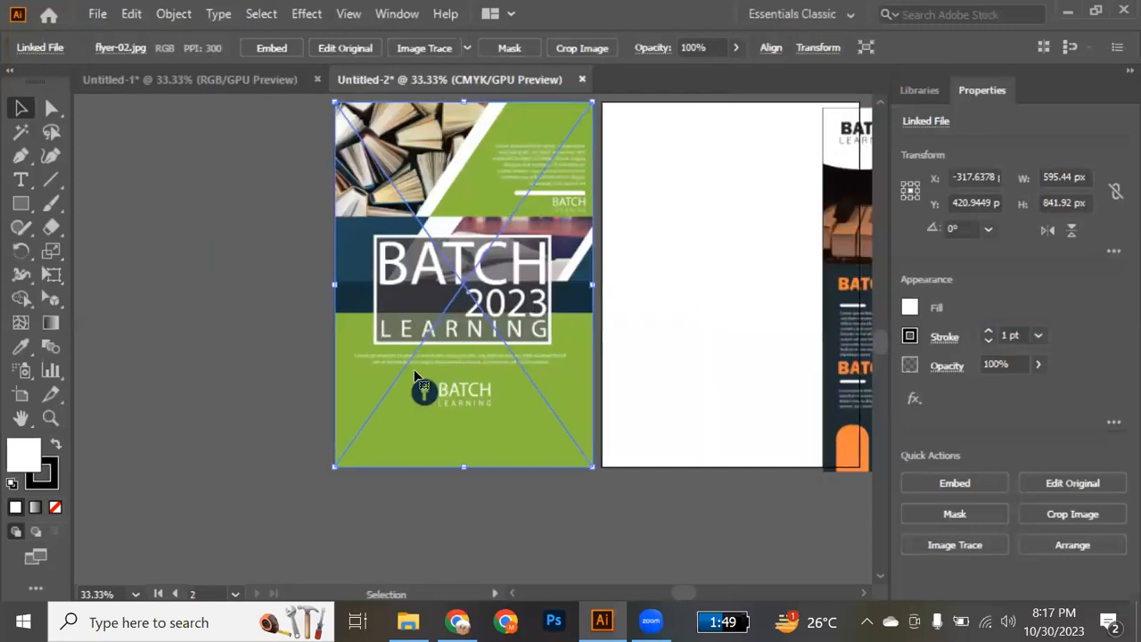
drag(652, 380, 355, 375)
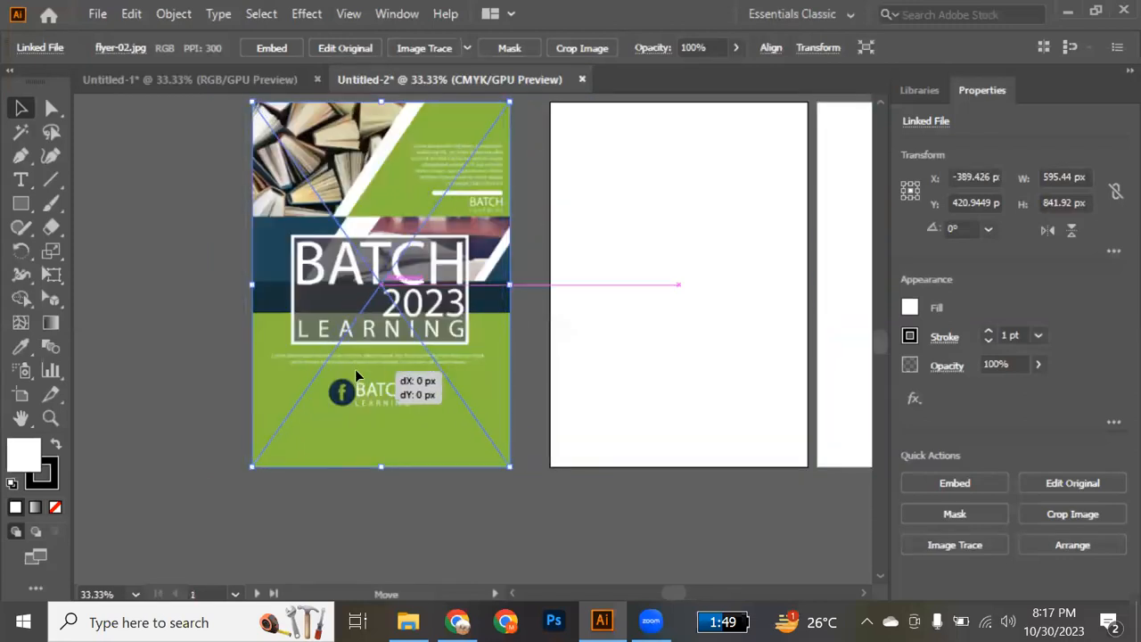
key(a)
key(ctrl+shift+a)
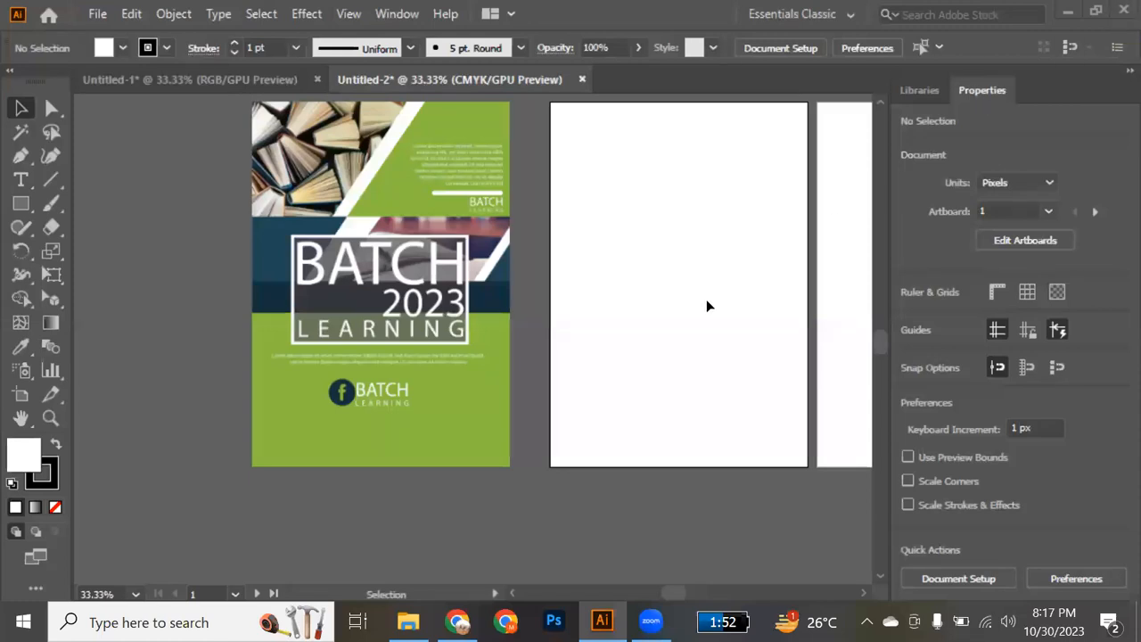
Trace the slanted four-sided book photo at the top of the reference flyer with the Pen tool and set its fill to none.
scroll(552, 314, up, 5)
scroll(552, 314, down, 2)
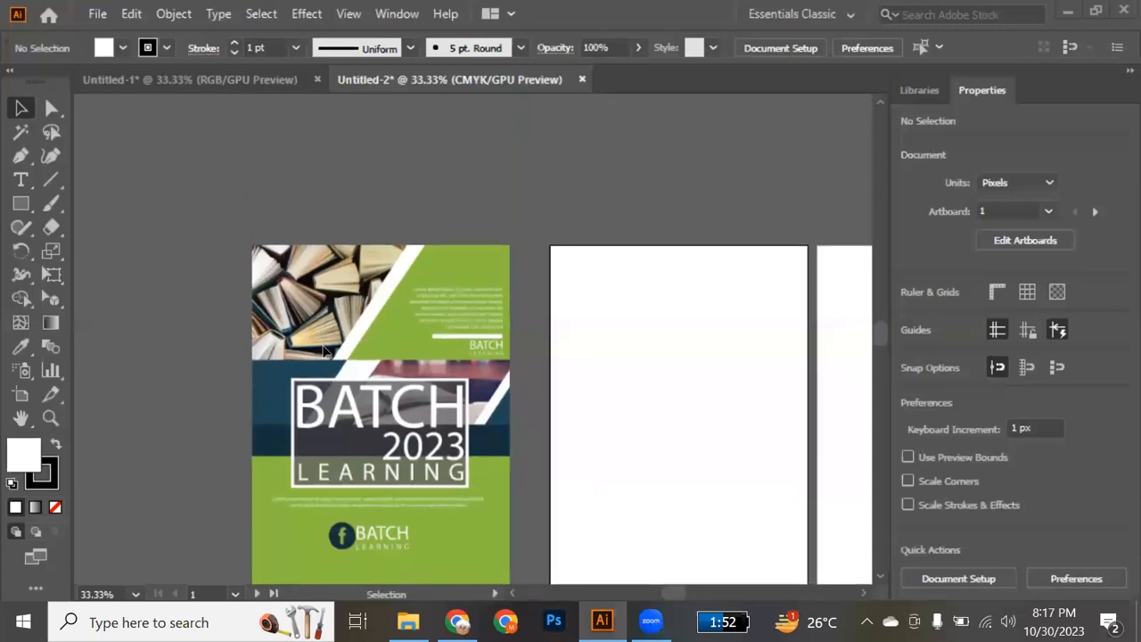
alt+scroll(324, 351, up, 1)
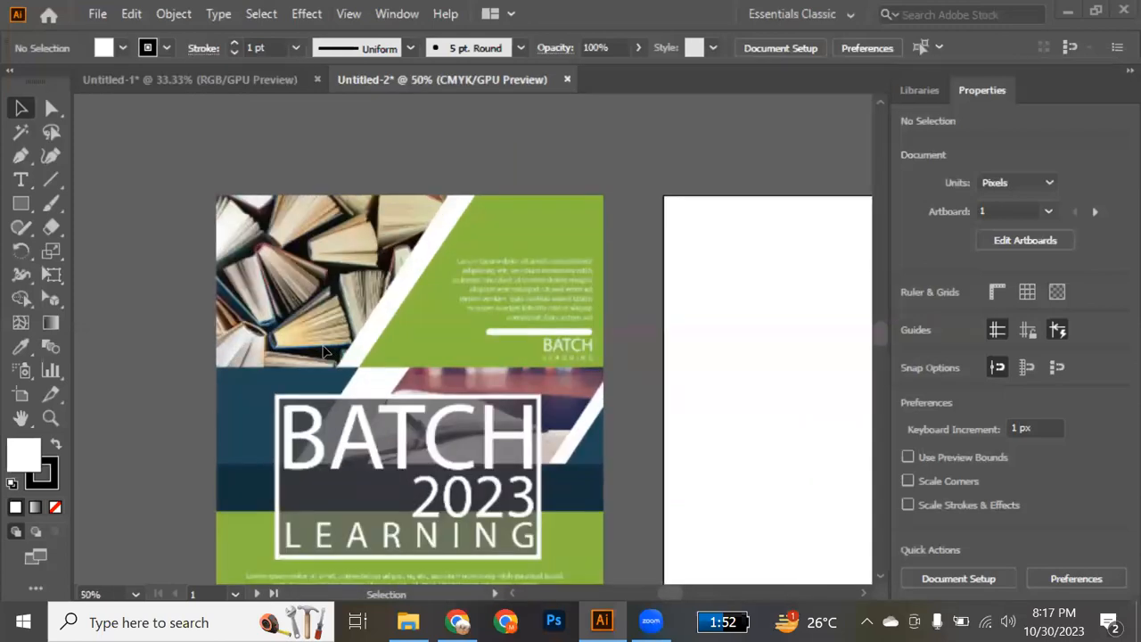
click(22, 157)
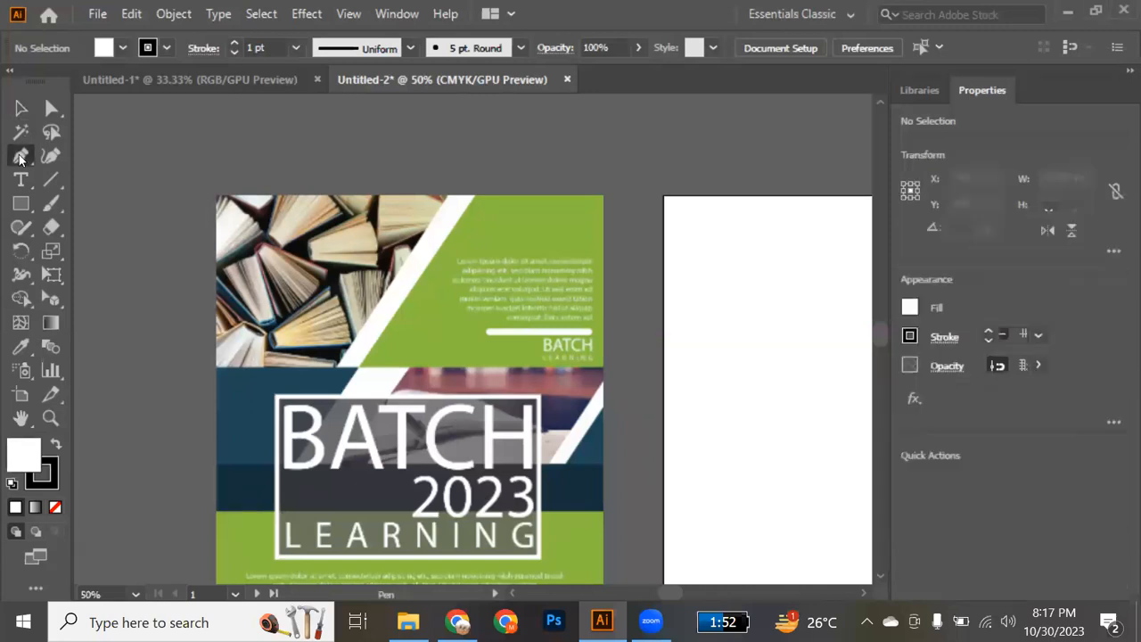
click(217, 196)
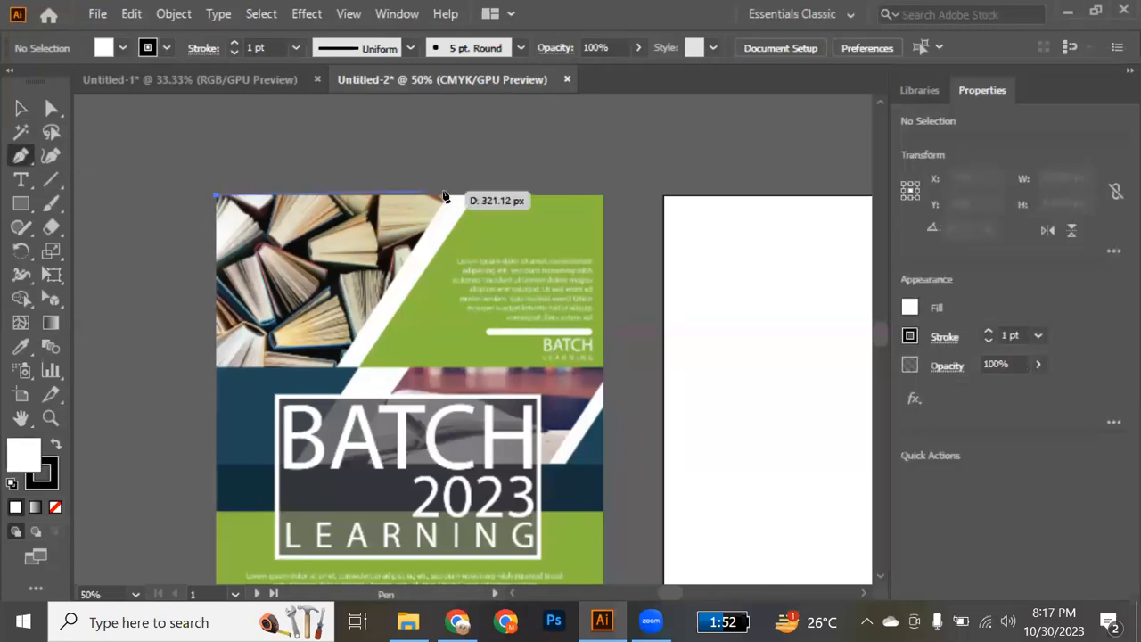
click(449, 196)
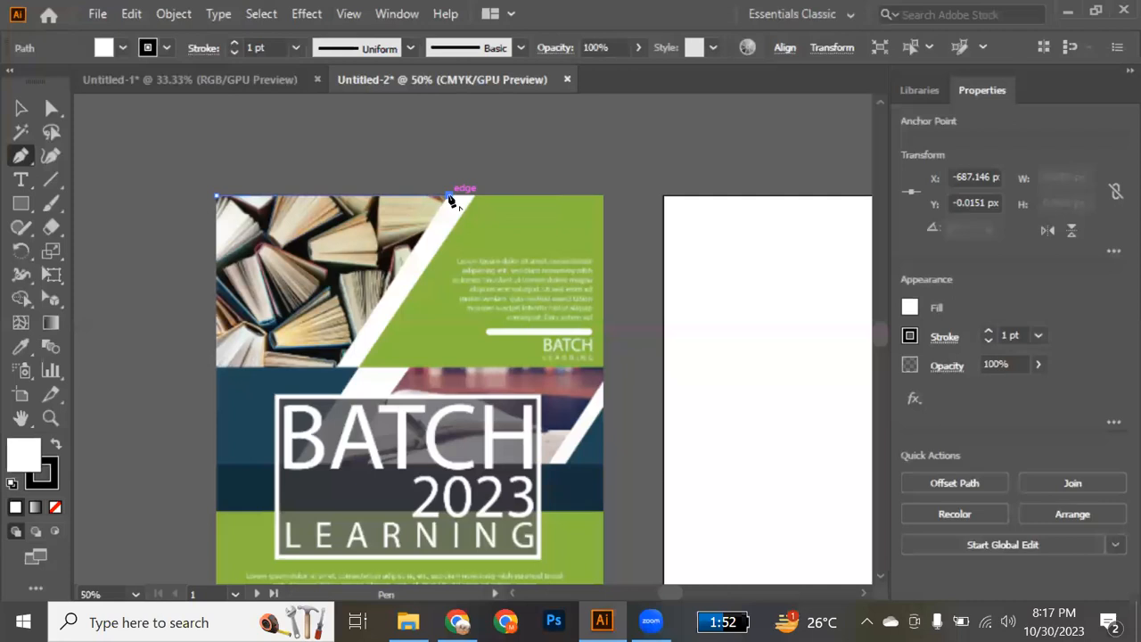
click(339, 366)
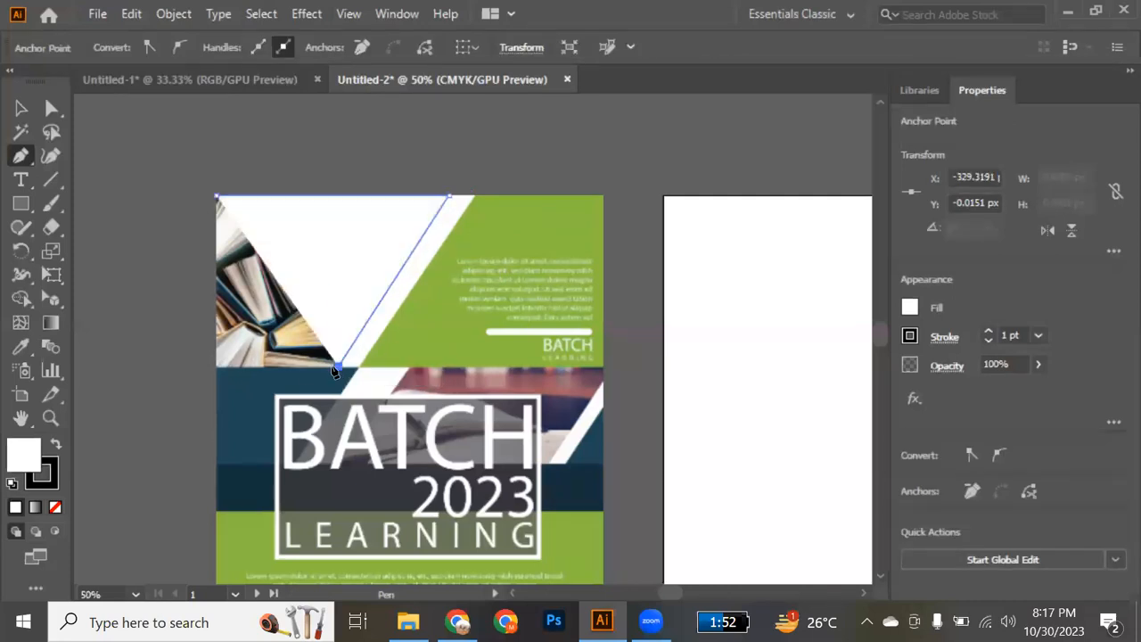
click(215, 367)
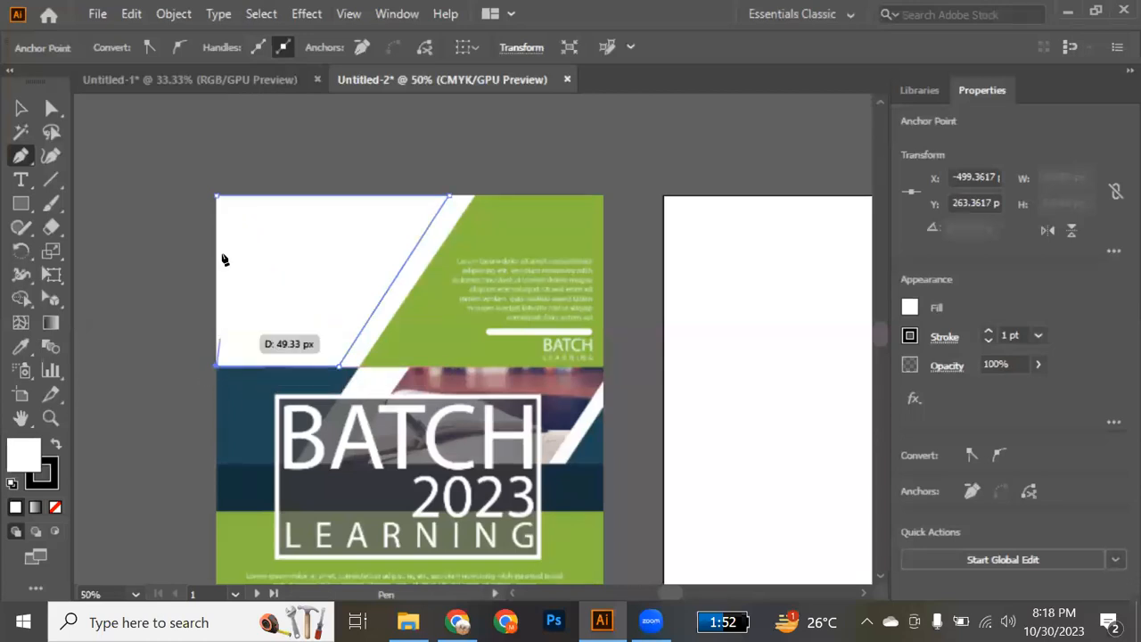
click(217, 196)
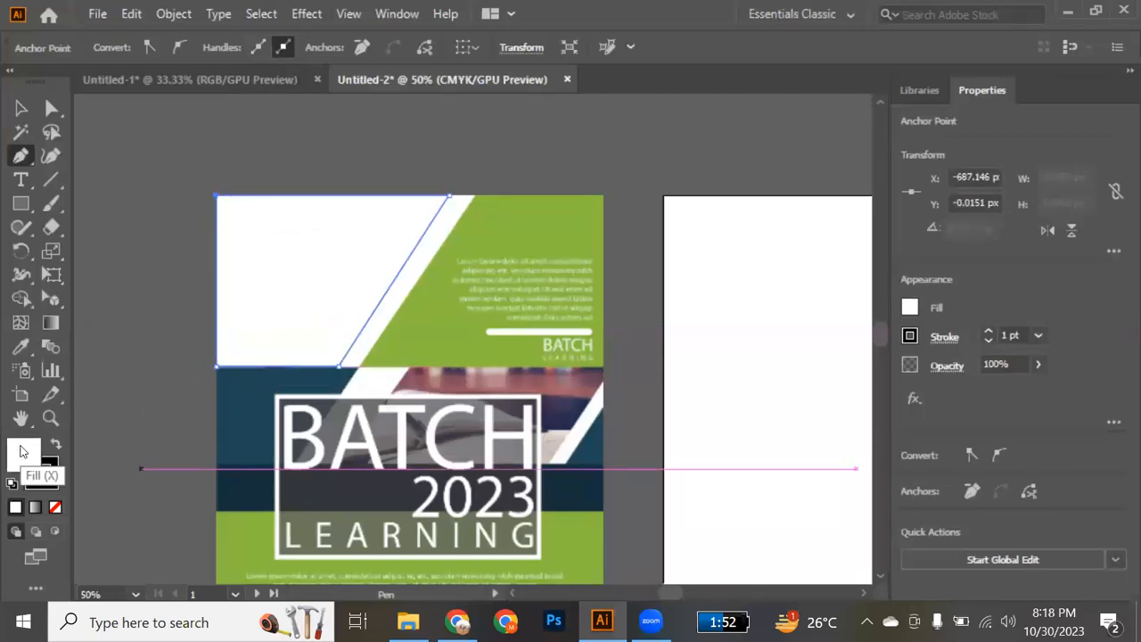
click(55, 509)
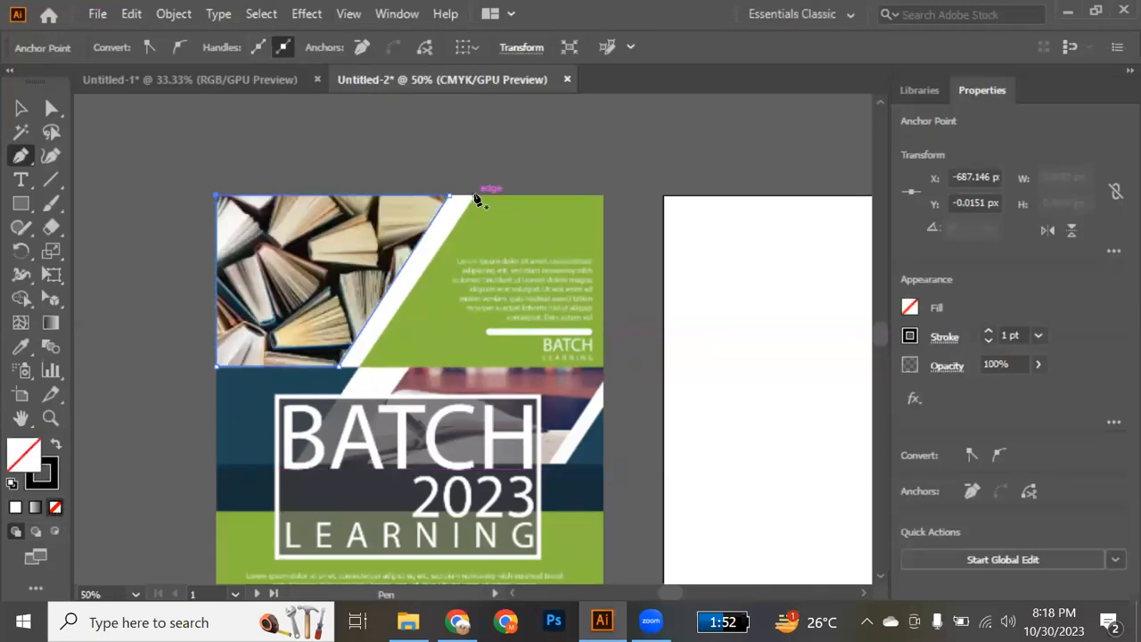
Draw a rectangle about 198 × 263 px over the upper green panel and move its lower-left corner out to the panel's slanted edge.
key(m)
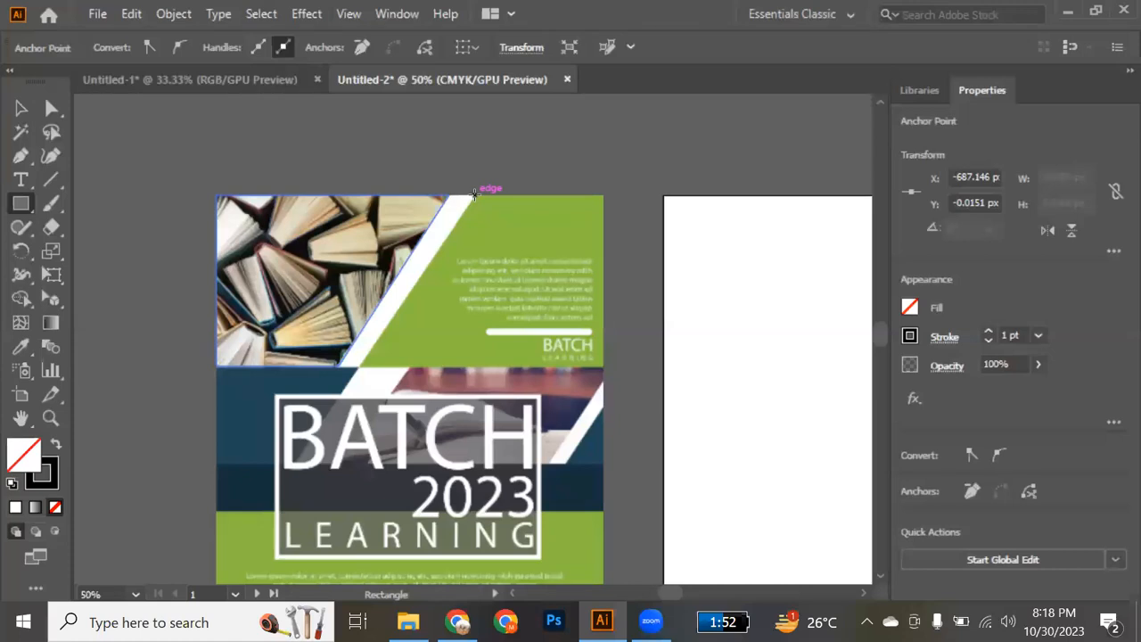
drag(475, 193, 604, 366)
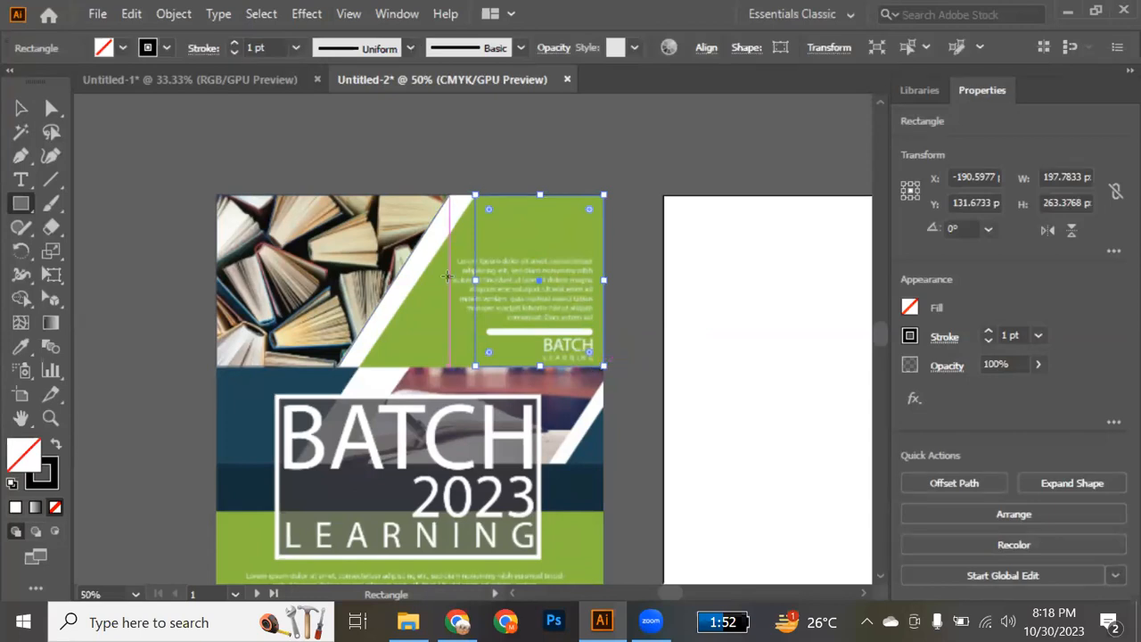
click(50, 109)
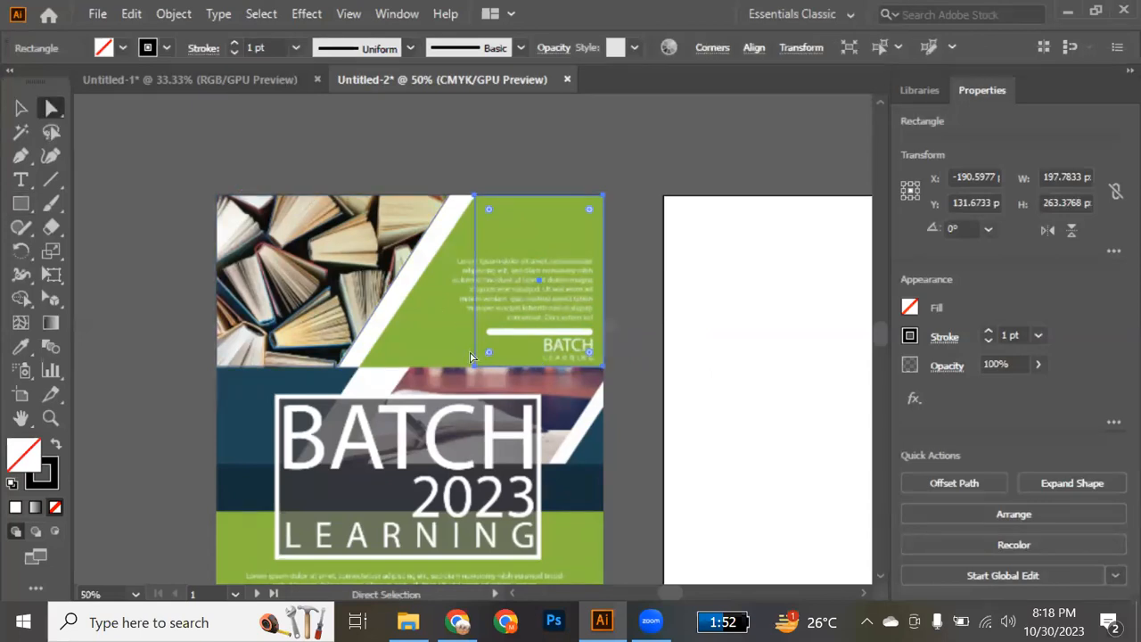
key(ctrl+equal)
key(ctrl+equal)
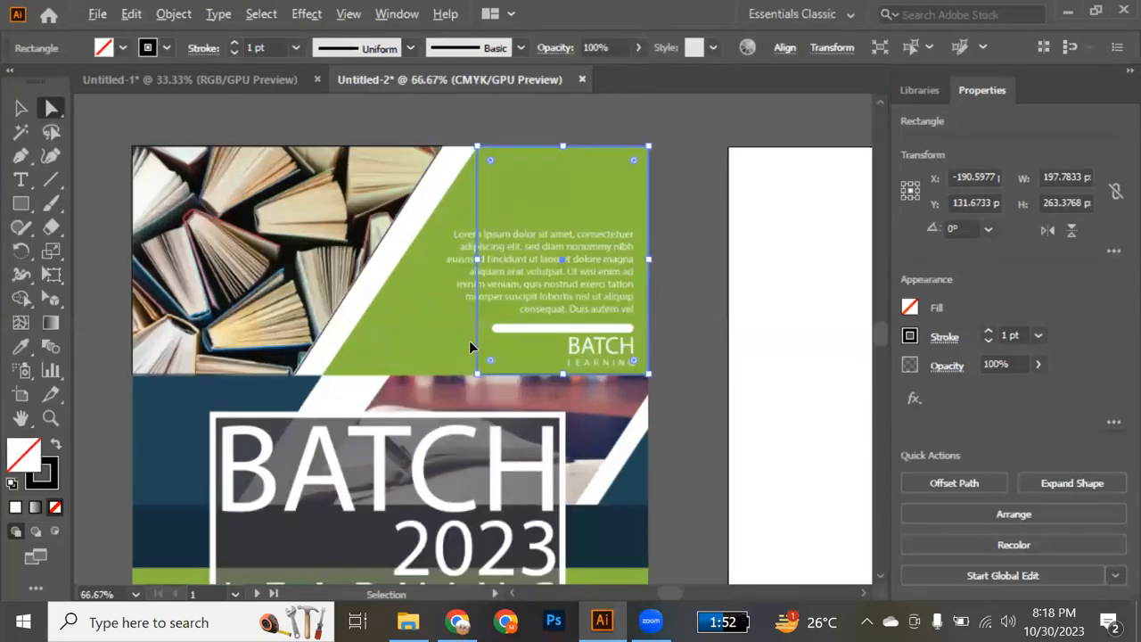
click(482, 393)
drag(483, 393, 248, 389)
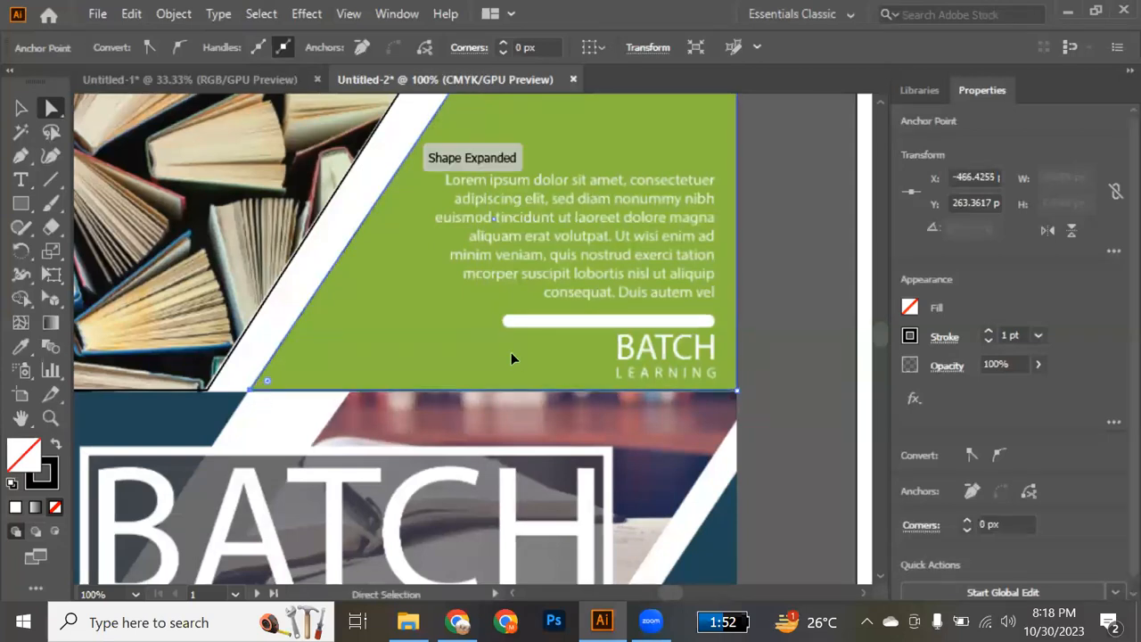
Trace the slanted teal block on the left of the flyer's middle band as a closed four-sided Pen path.
scroll(511, 357, down, 3)
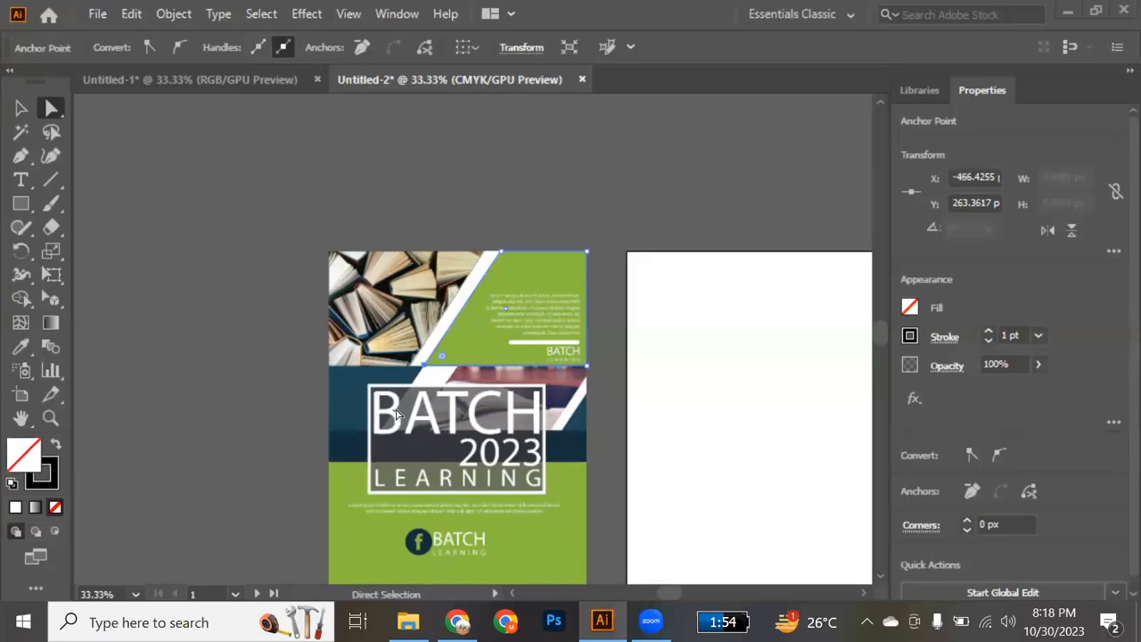
click(21, 157)
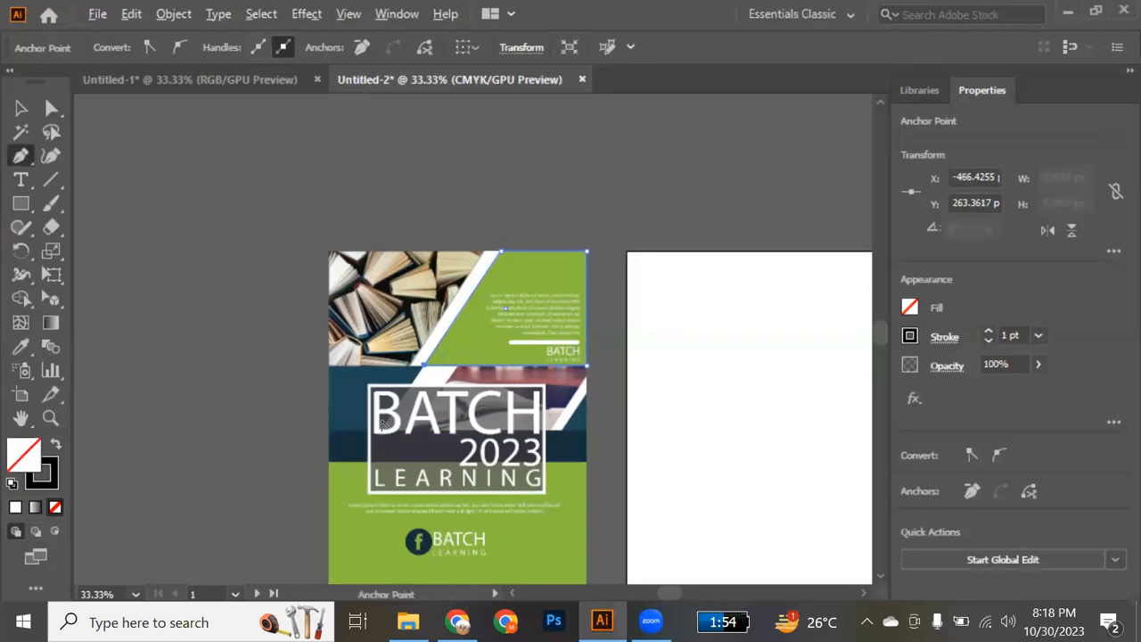
scroll(383, 425, up, 4)
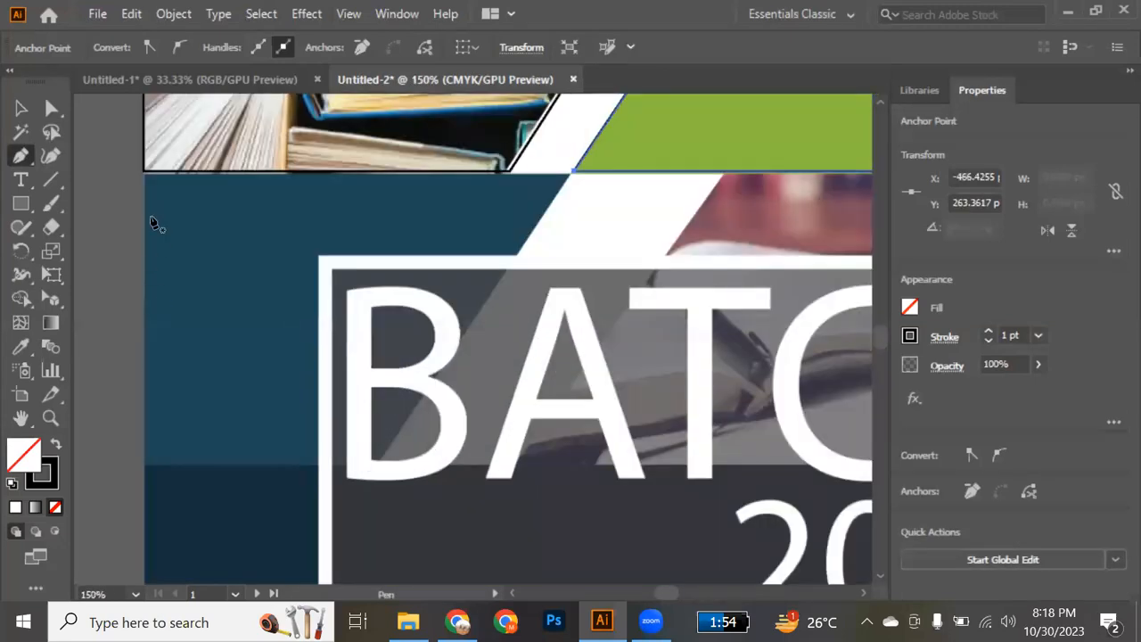
click(144, 173)
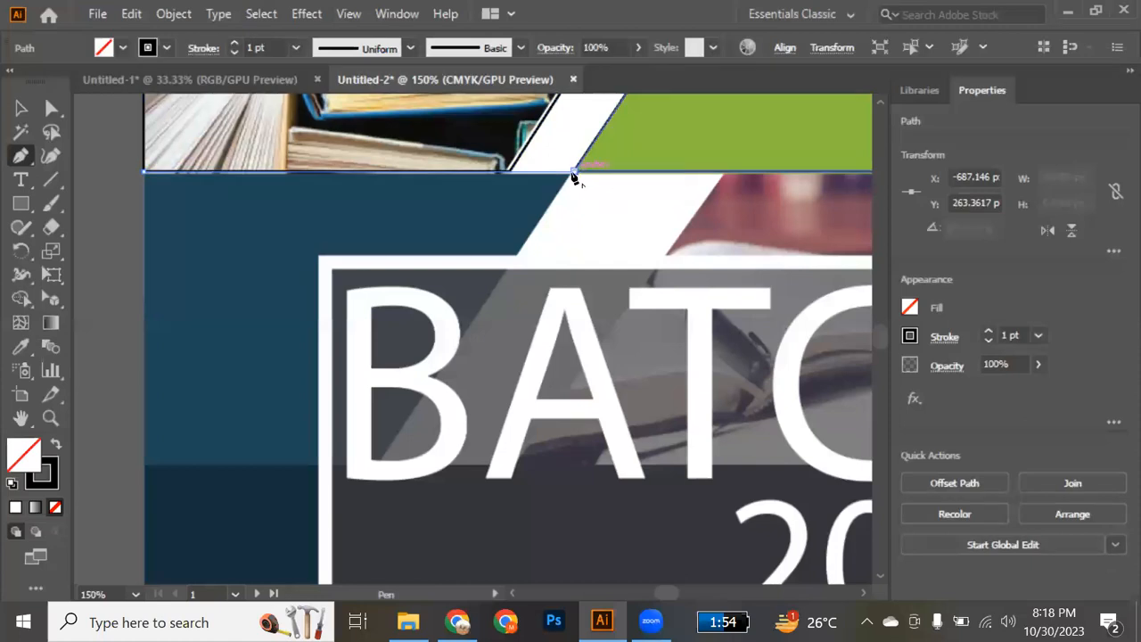
click(574, 175)
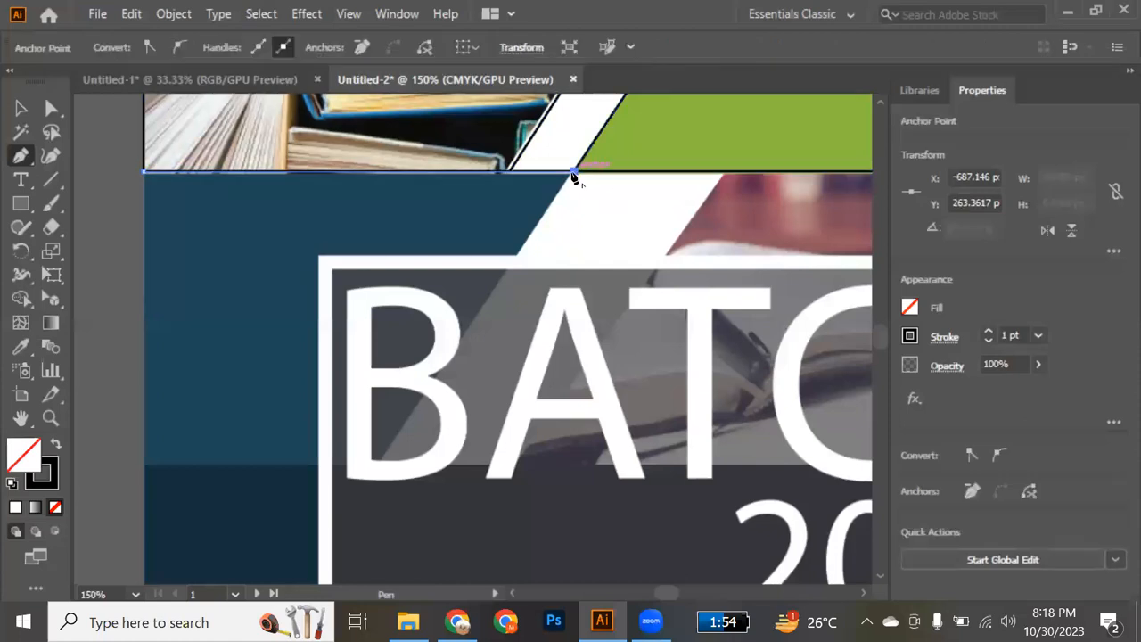
click(376, 470)
click(377, 467)
click(146, 463)
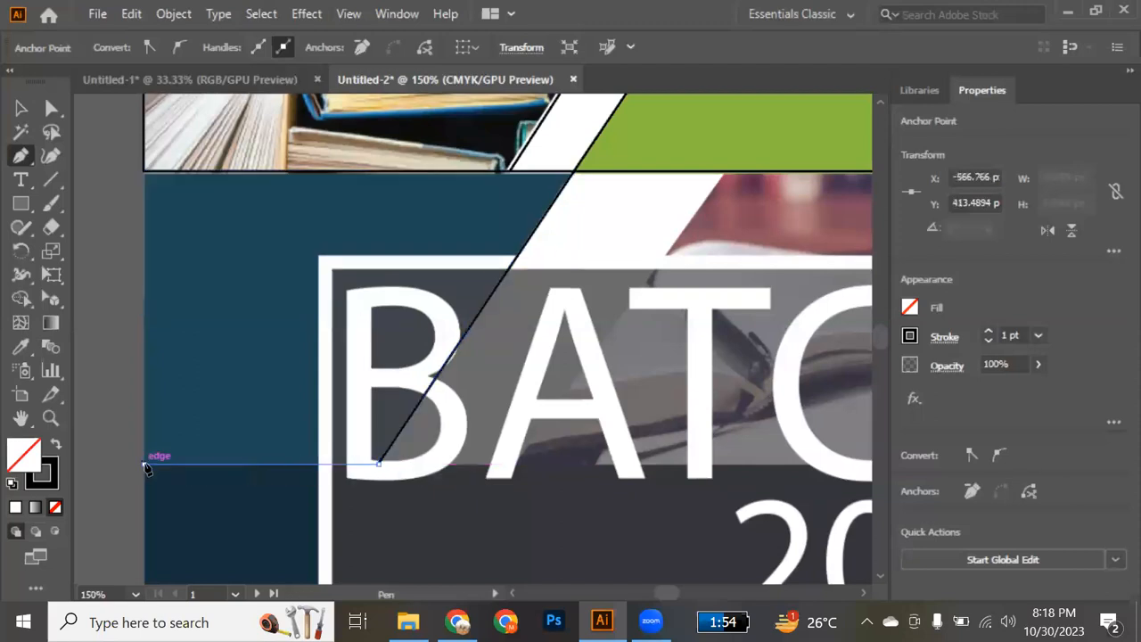
click(143, 171)
Trace the small teal triangle at the right edge of the flyer's middle band as a closed Pen path.
scroll(496, 354, right, 10)
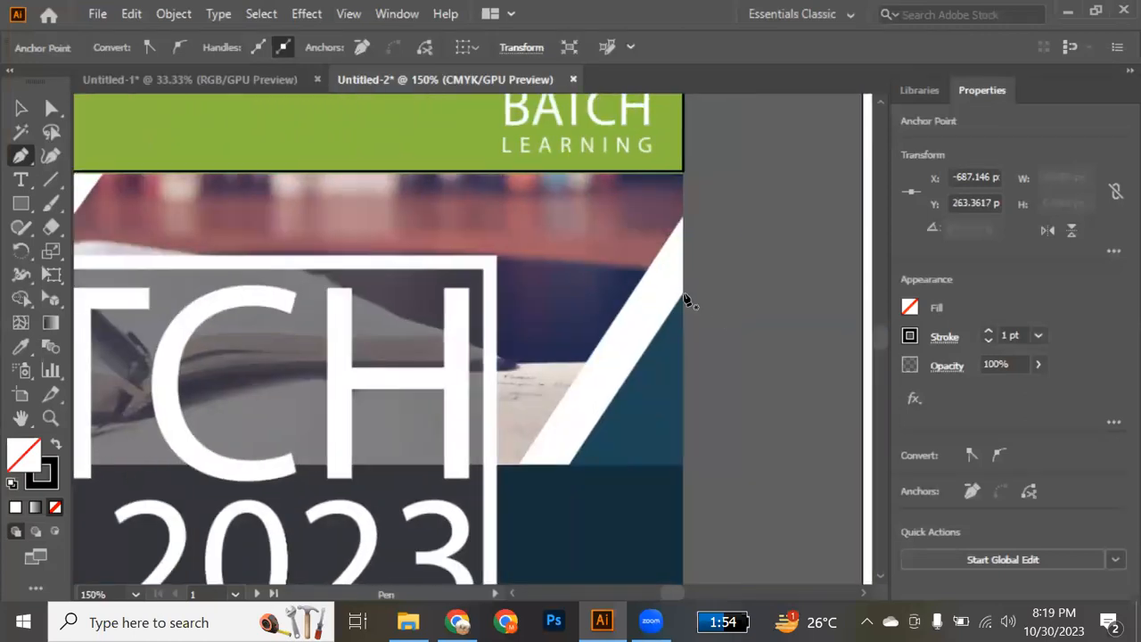
click(683, 292)
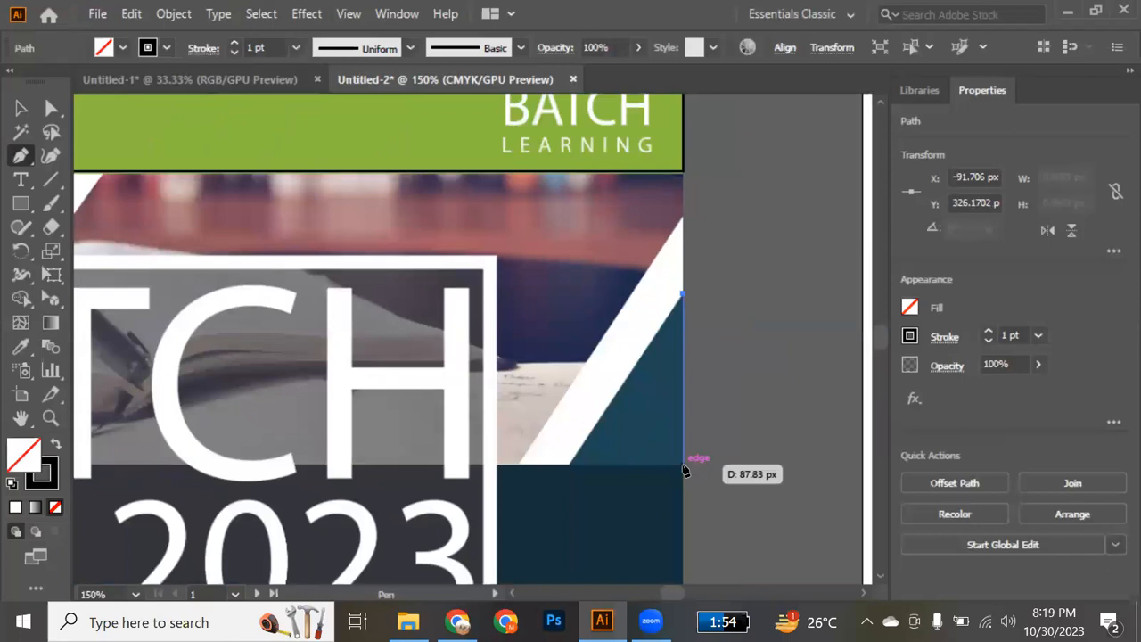
click(683, 465)
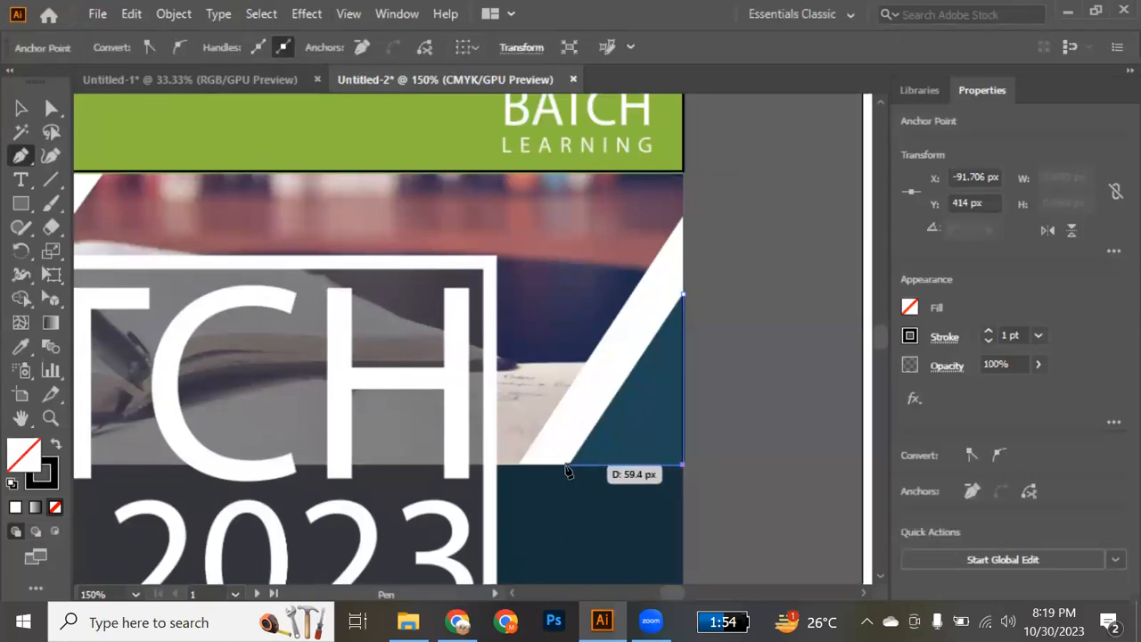
click(568, 466)
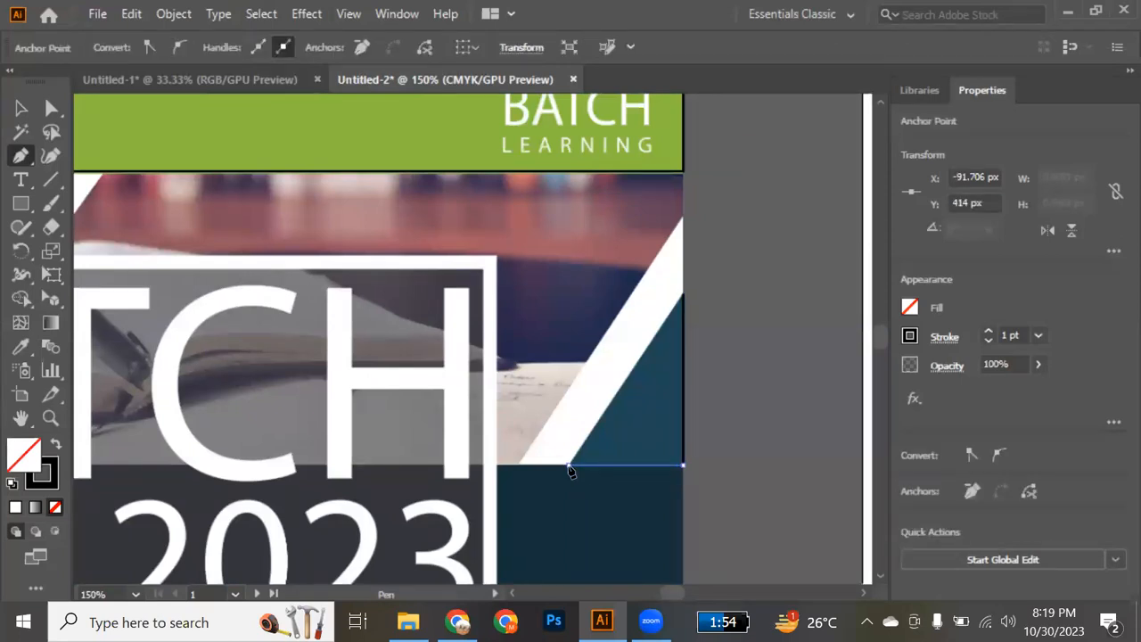
click(685, 295)
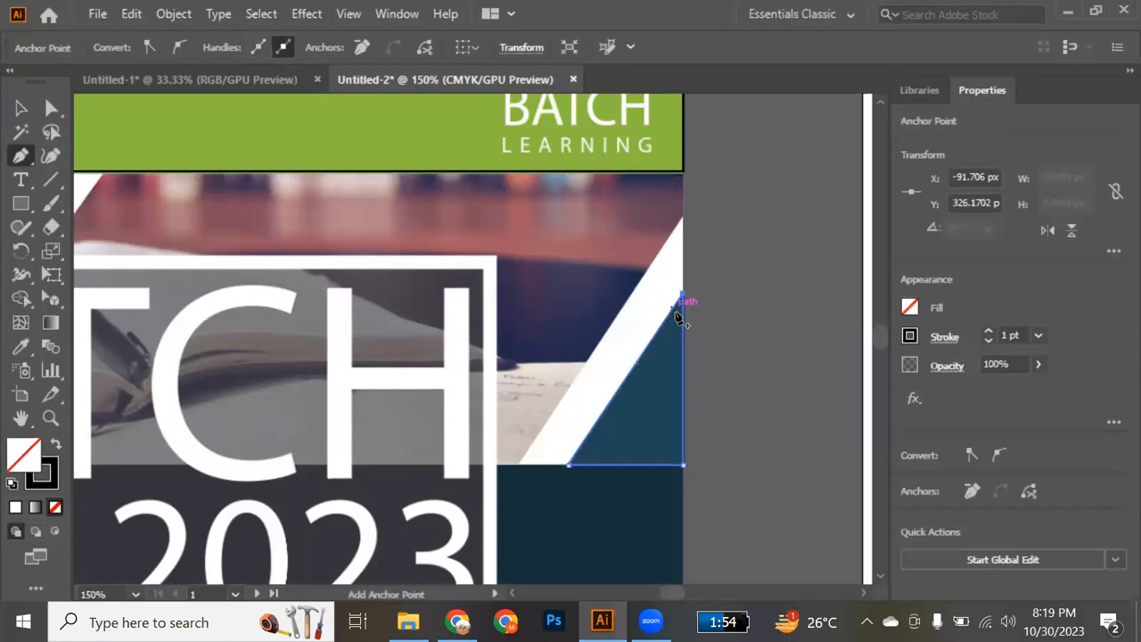
Trace the open-book photo between the white diagonal stripes of the middle band as a closed five-point Pen path.
click(683, 218)
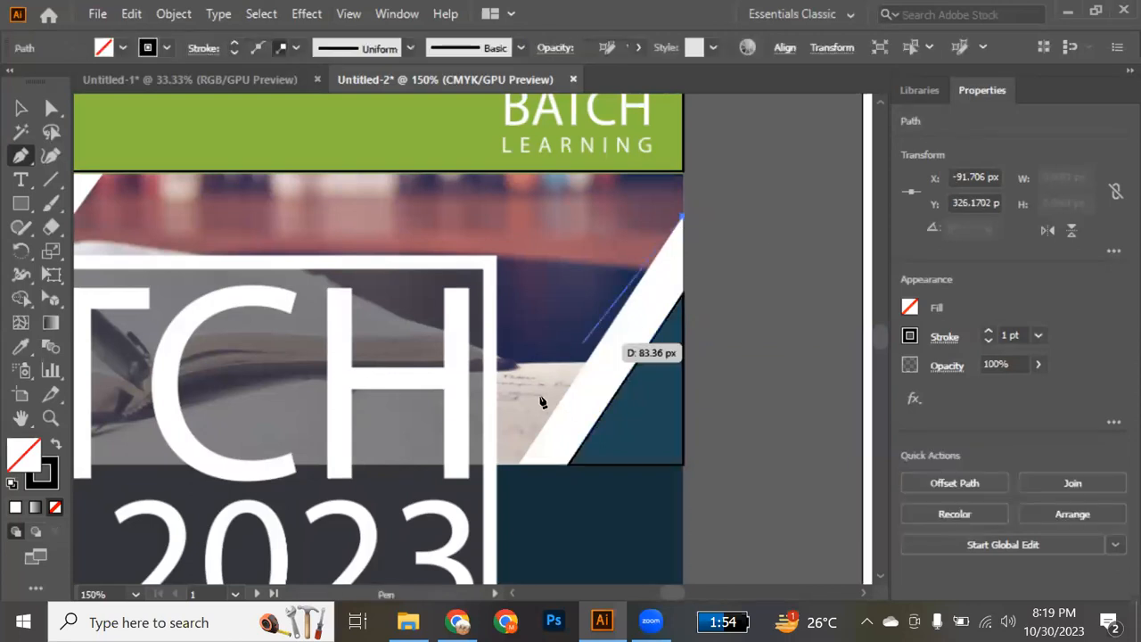
click(520, 466)
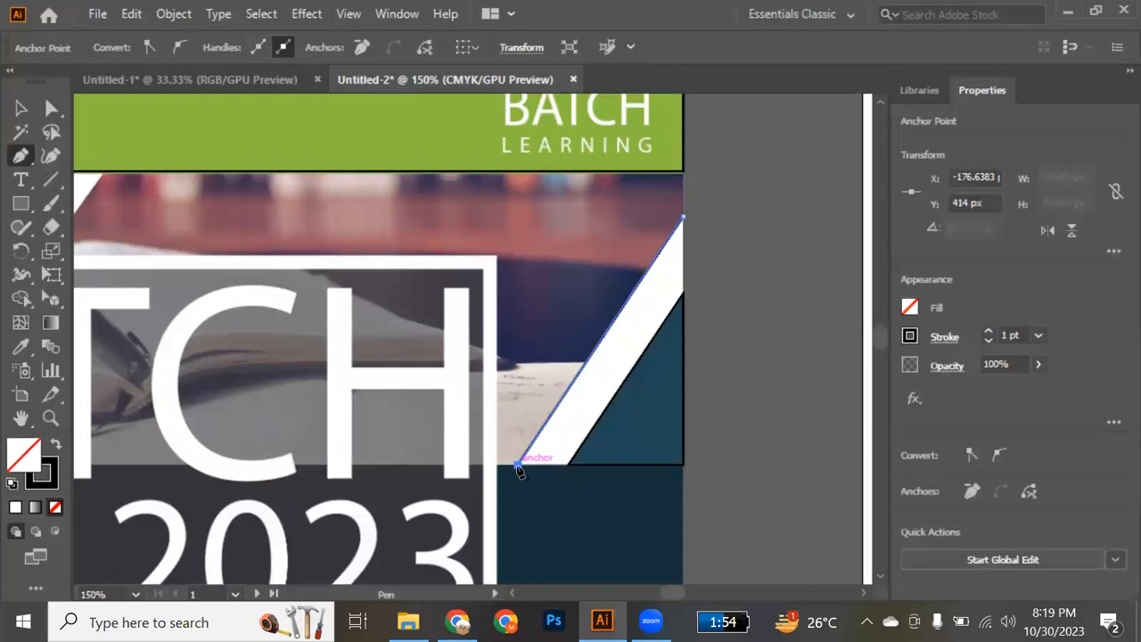
scroll(520, 470, left, 5)
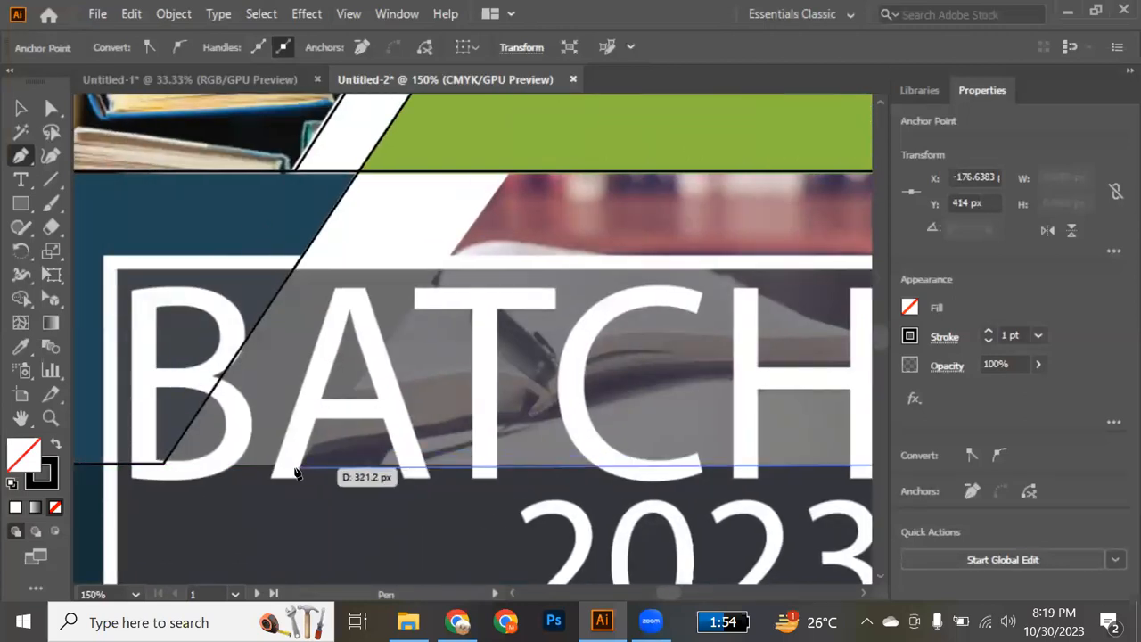
click(296, 464)
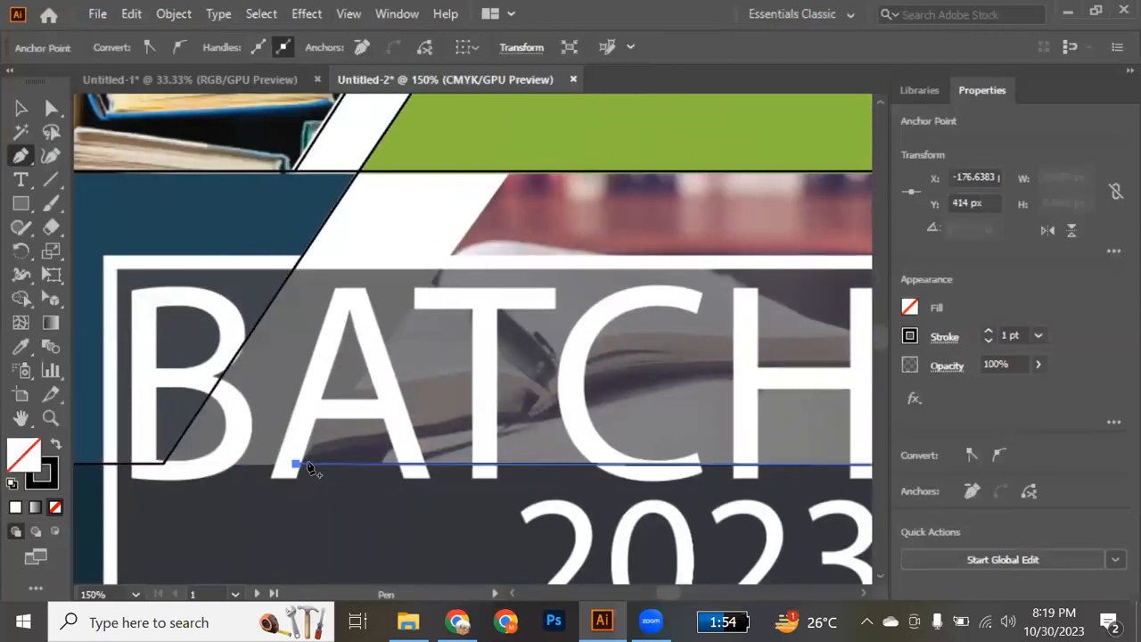
click(506, 172)
scroll(758, 209, right, 5)
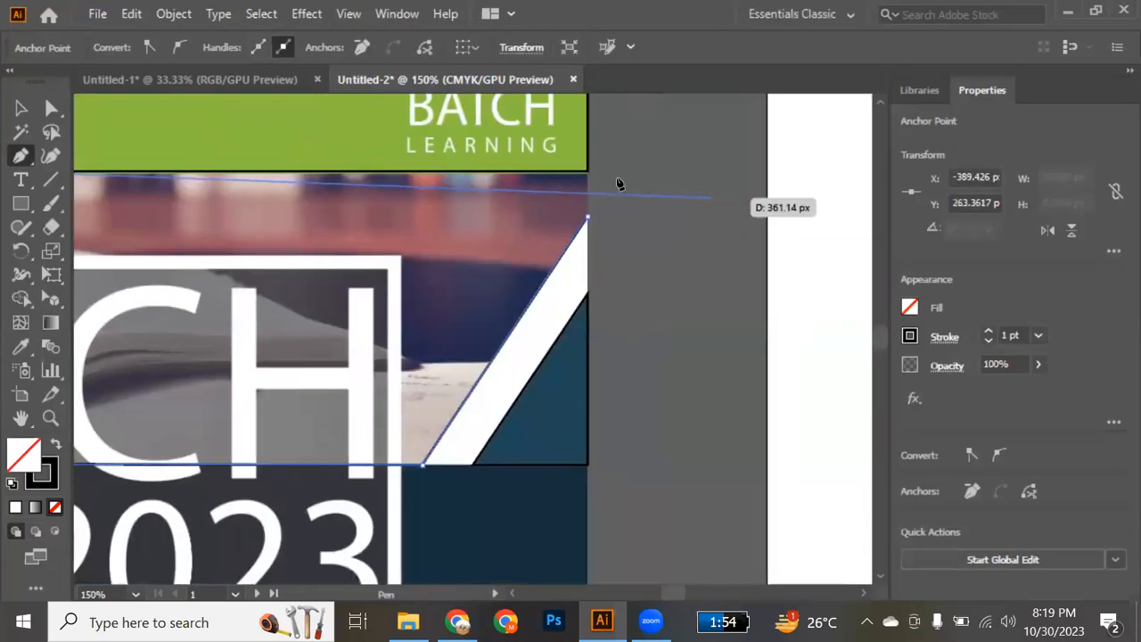
click(588, 172)
click(589, 216)
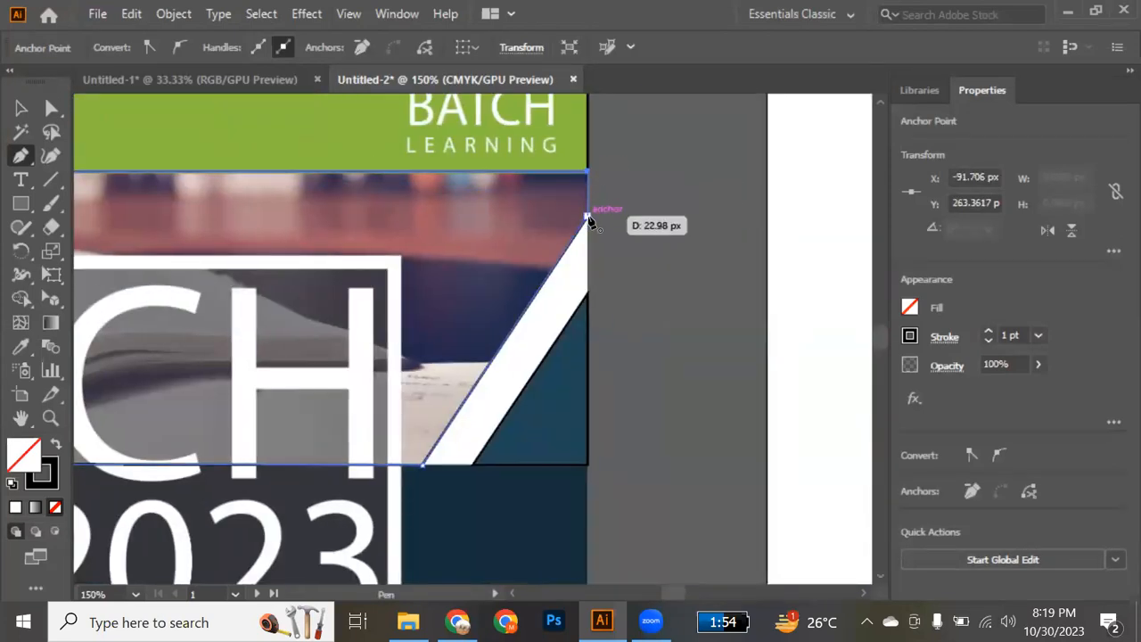
scroll(585, 282, down, 3)
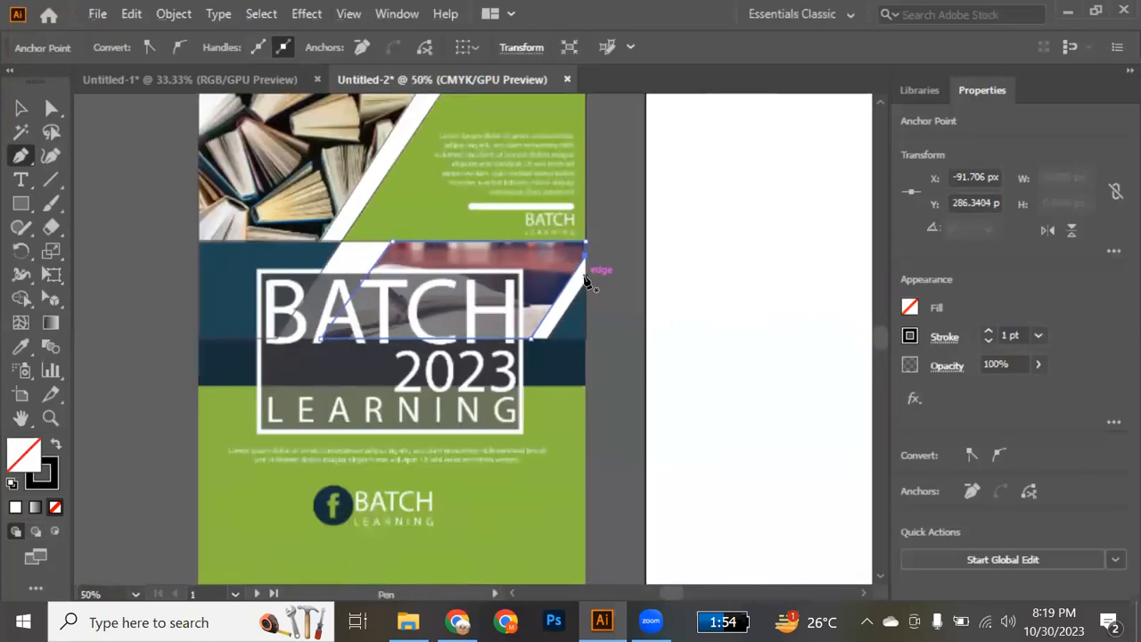
Draw full-width rectangles of about 595 × 76 px over the flyer's navy strip and 595 × 370 px over its lower green panel.
scroll(586, 282, down, 1)
key(m)
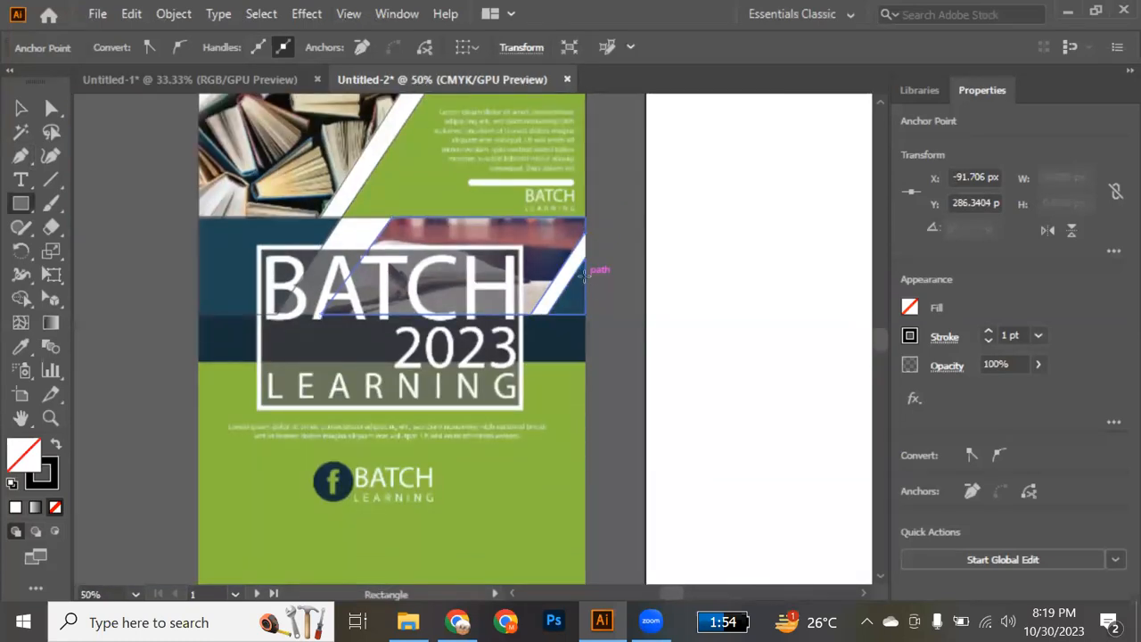
scroll(292, 422, down, 3)
scroll(291, 422, up, 1)
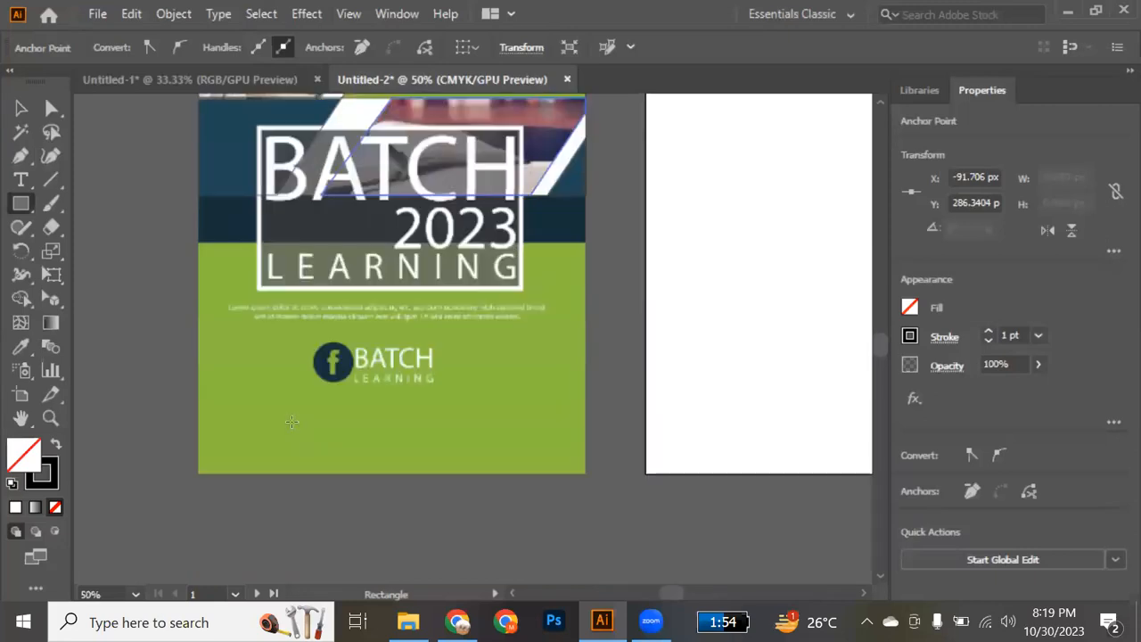
drag(198, 241, 589, 194)
drag(394, 241, 396, 246)
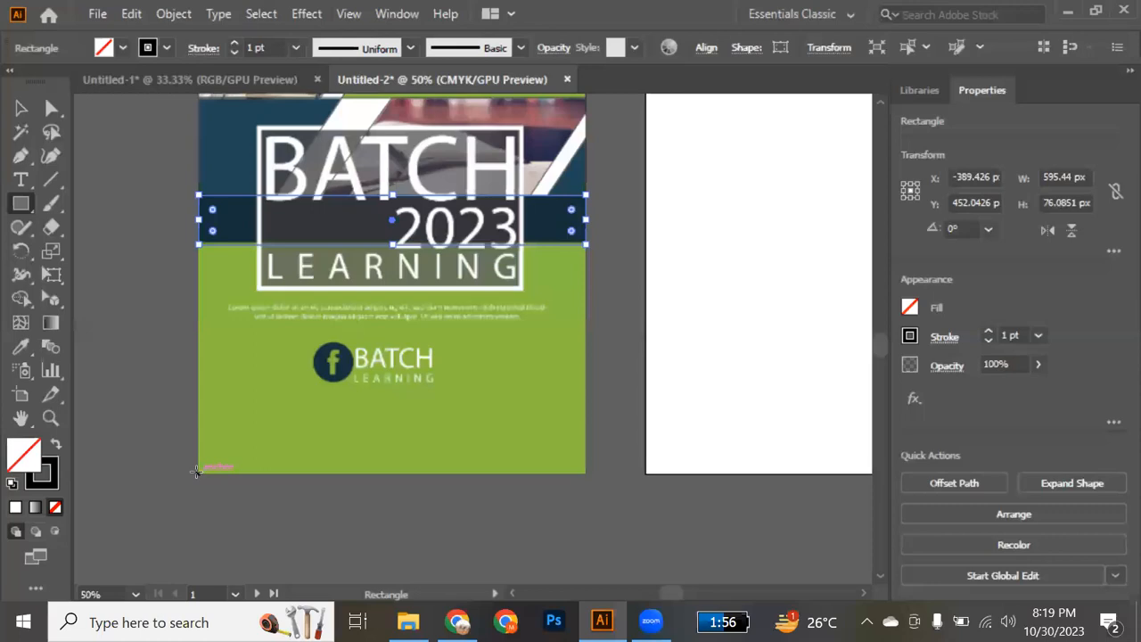
drag(196, 473, 586, 232)
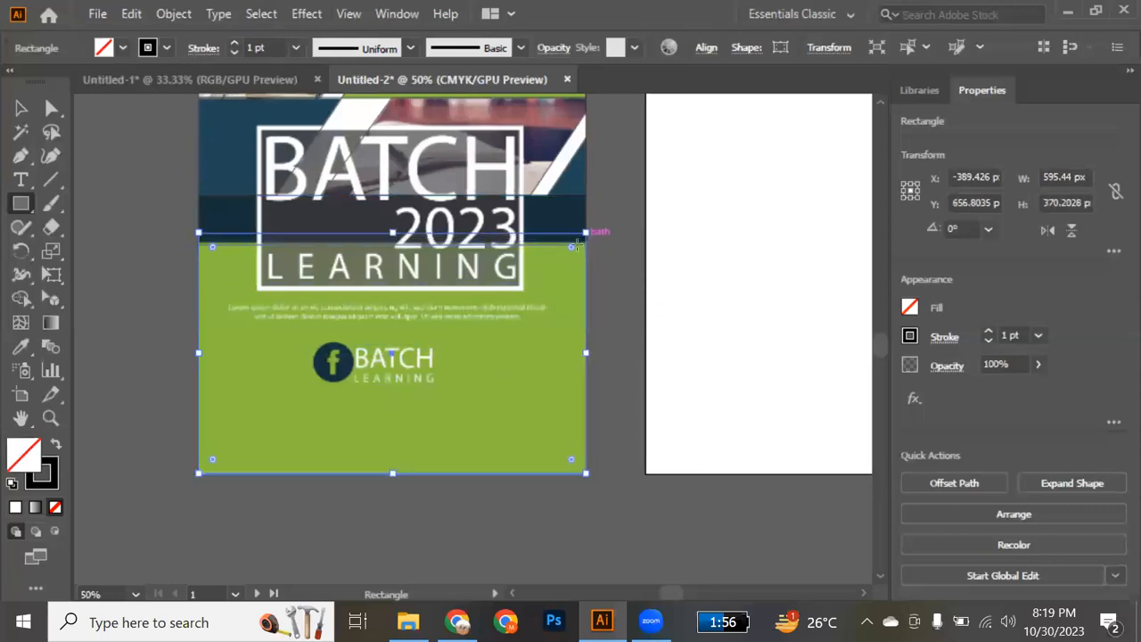
Draw a rectangle about 411 × 251 px over the BATCH 2023 LEARNING title frame and deselect it.
scroll(395, 279, up, 5)
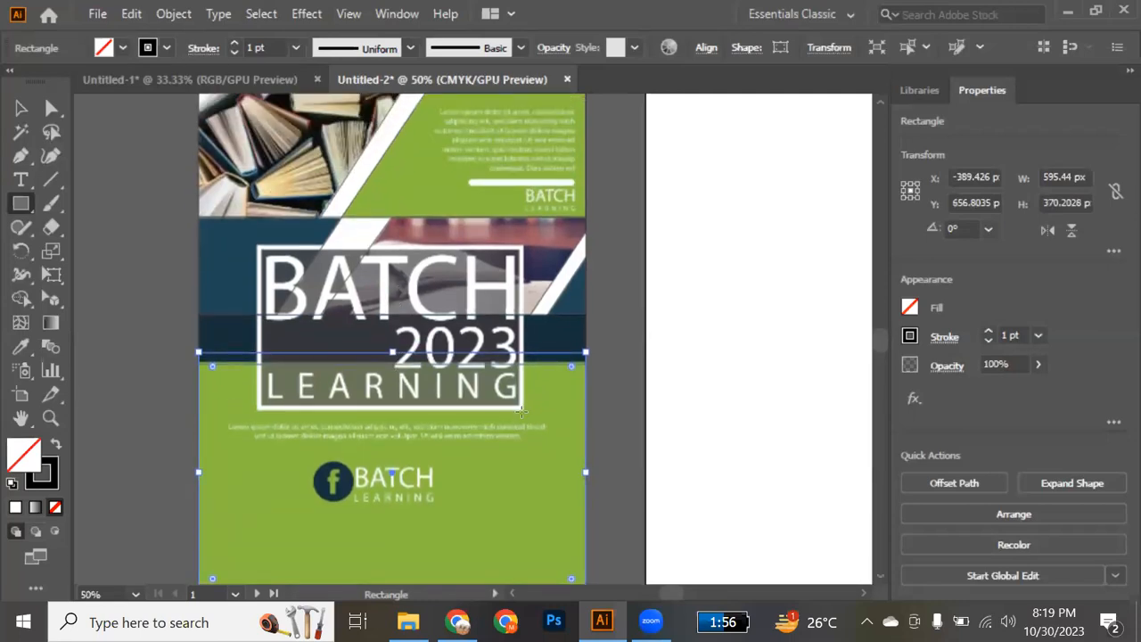
drag(522, 411, 258, 246)
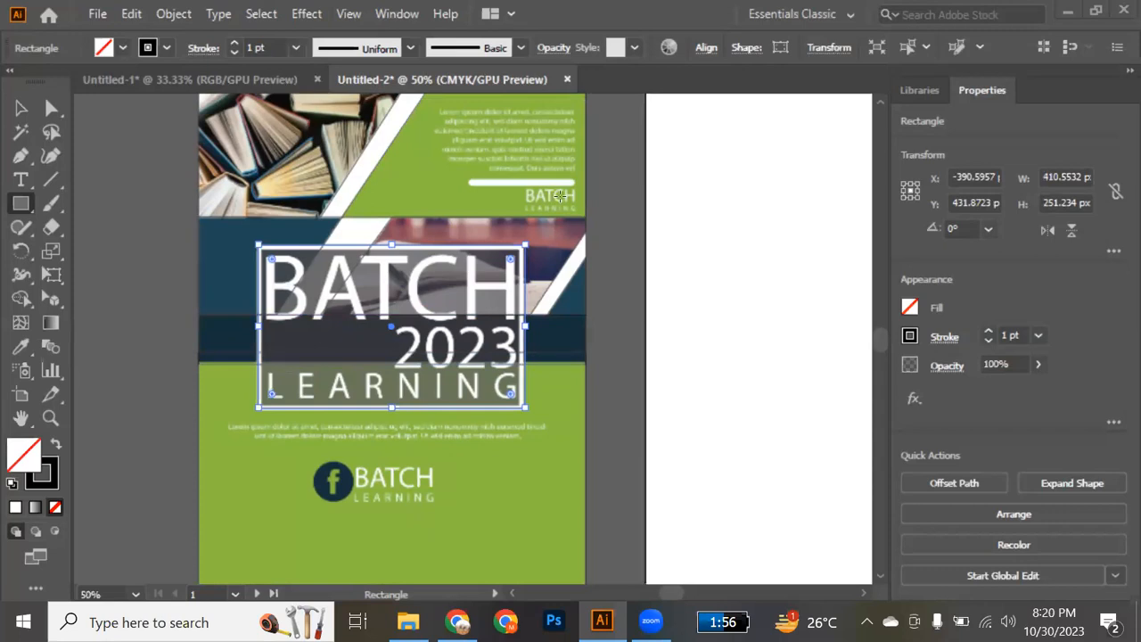
click(18, 107)
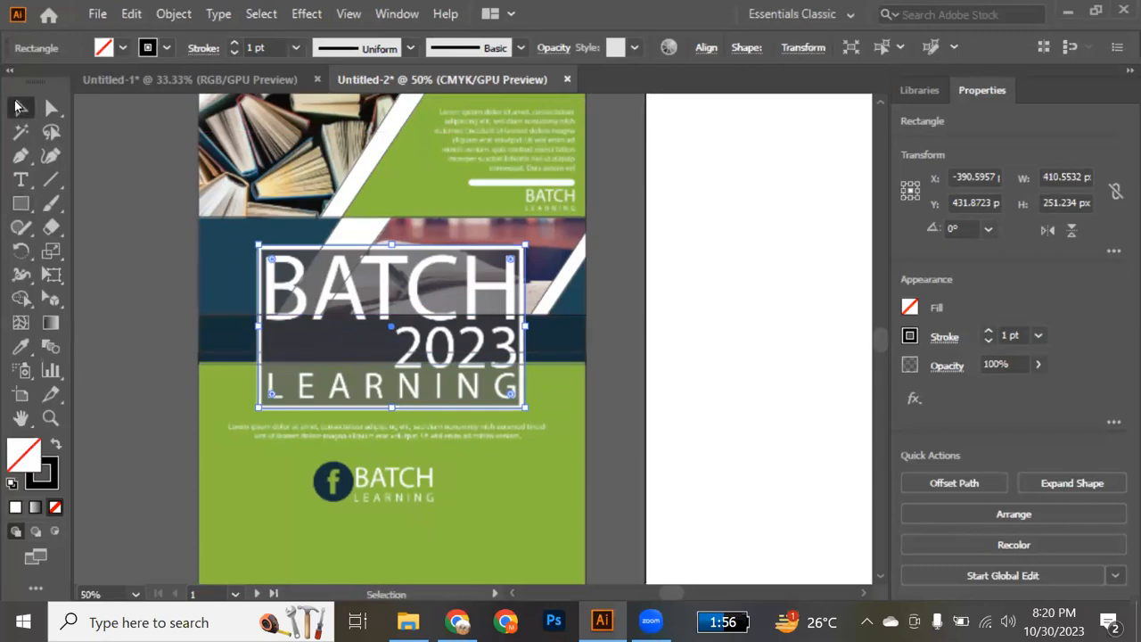
click(619, 402)
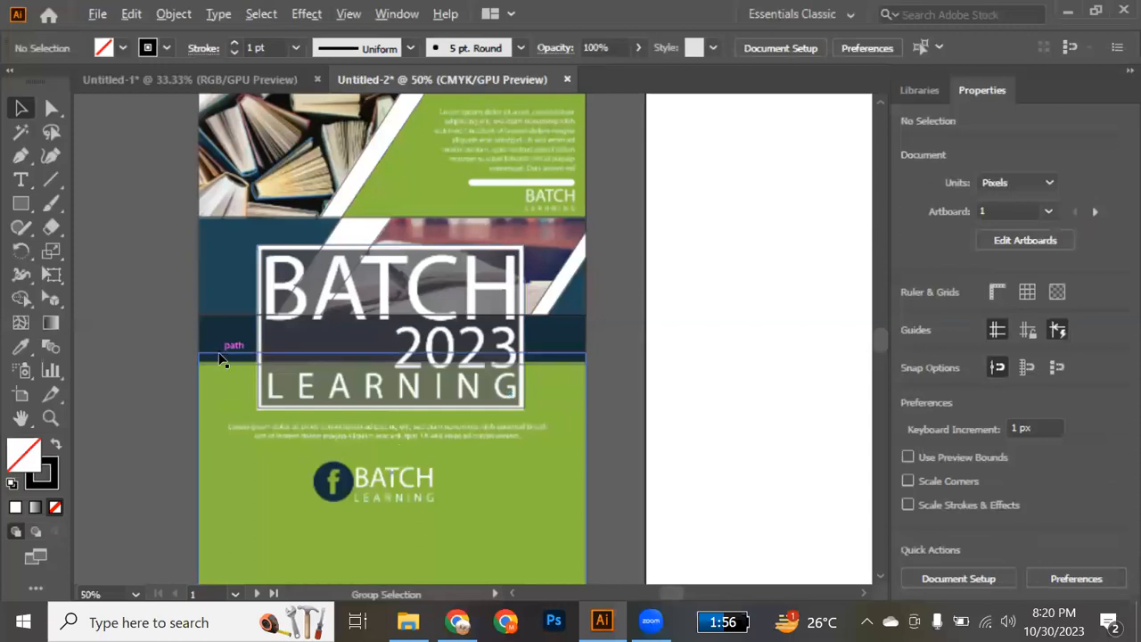
Copy all the traced outline shapes from the reference flyer onto the blank artboard beside it.
scroll(222, 360, down, 2)
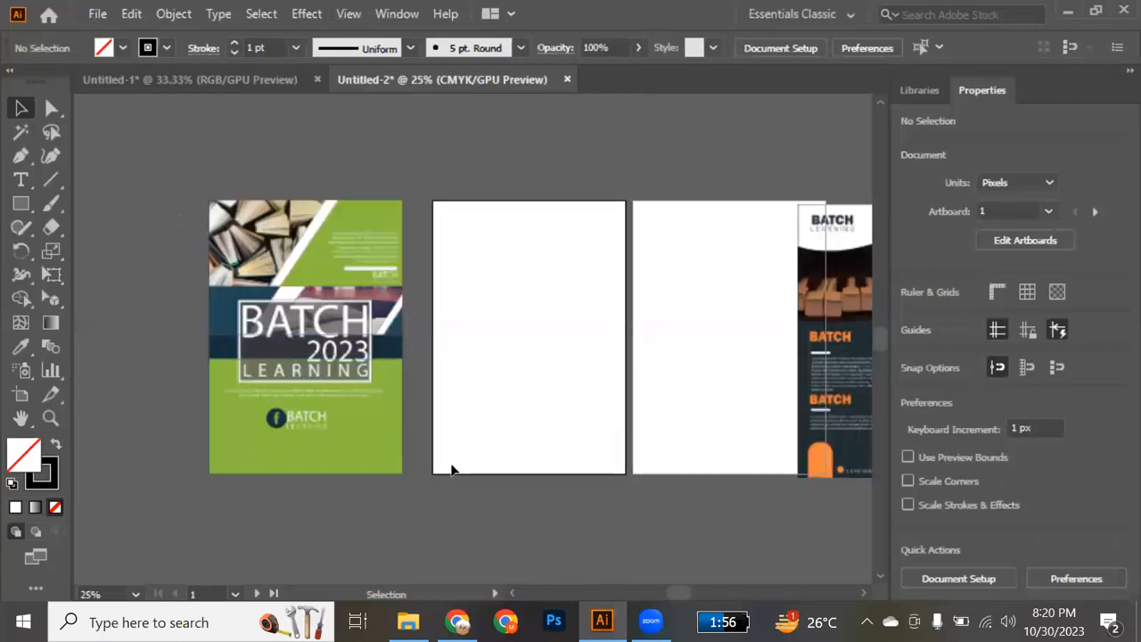
click(319, 381)
drag(319, 381, 544, 381)
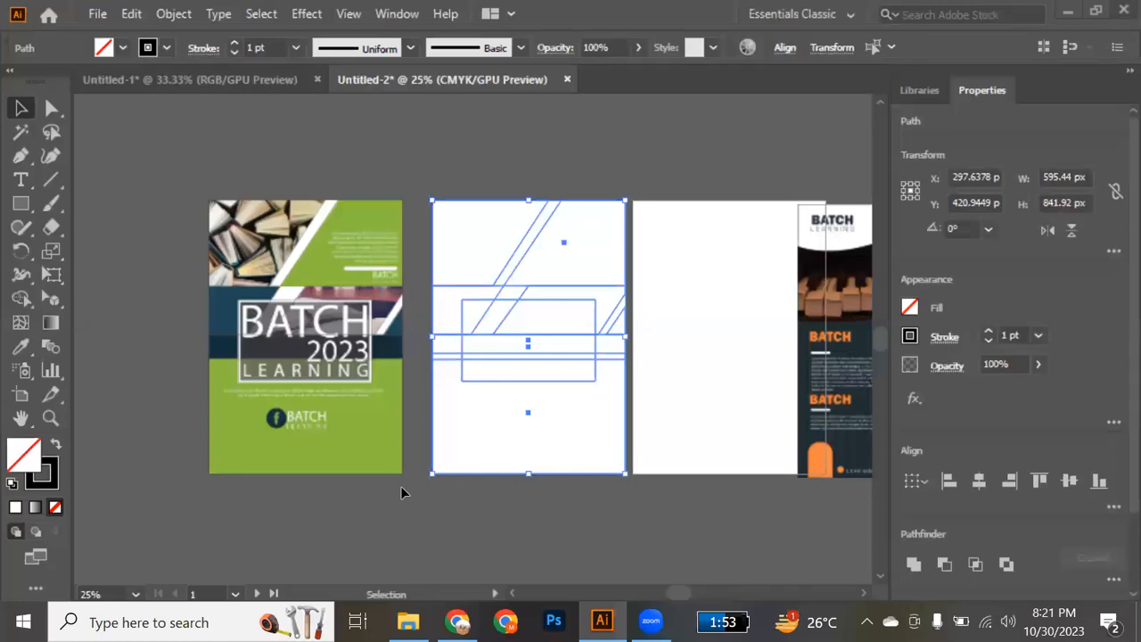
Compare the traced outlines on the reference flyer with their copies on the adjacent artboard, from the photo areas down to the lower panel.
click(287, 260)
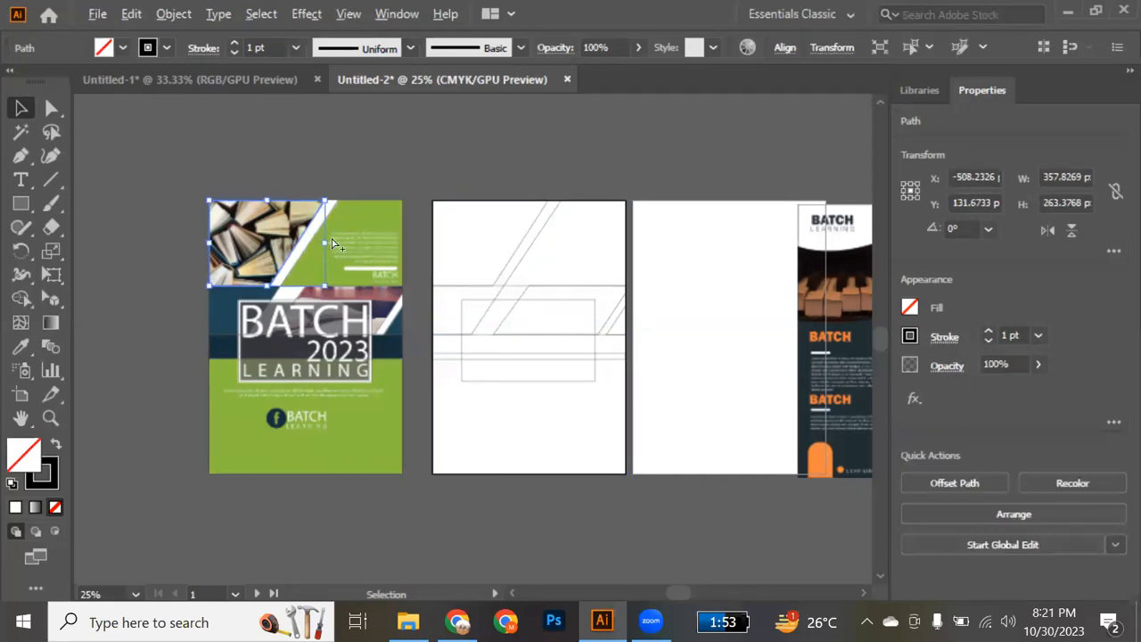
scroll(331, 237, up, 2)
scroll(331, 236, left, 2)
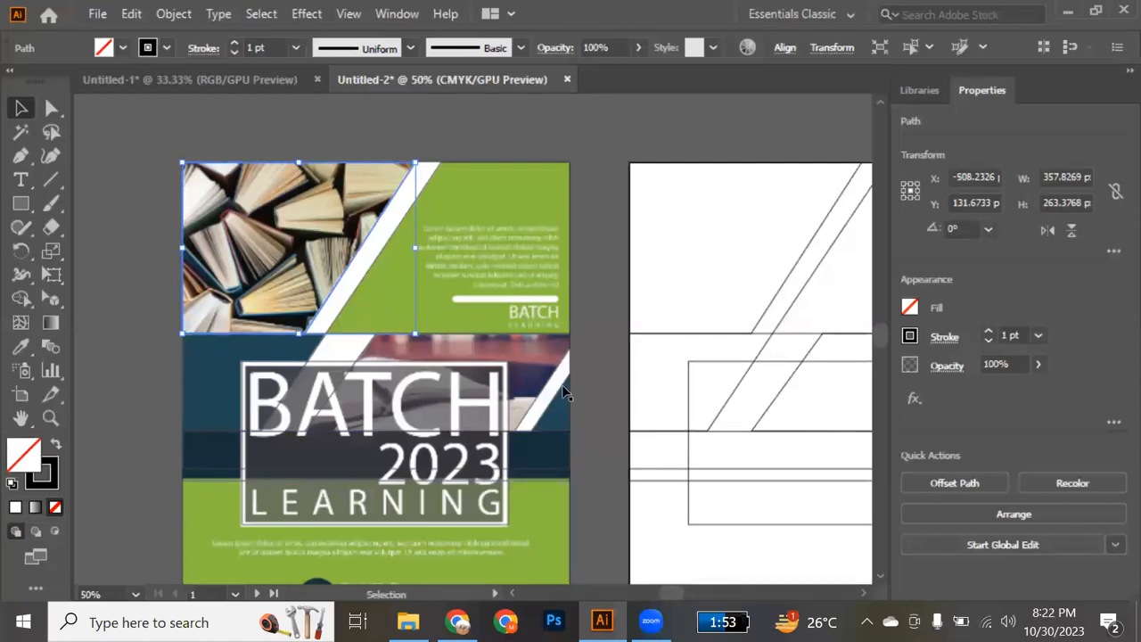
scroll(541, 420, down, 5)
scroll(540, 420, up, 1)
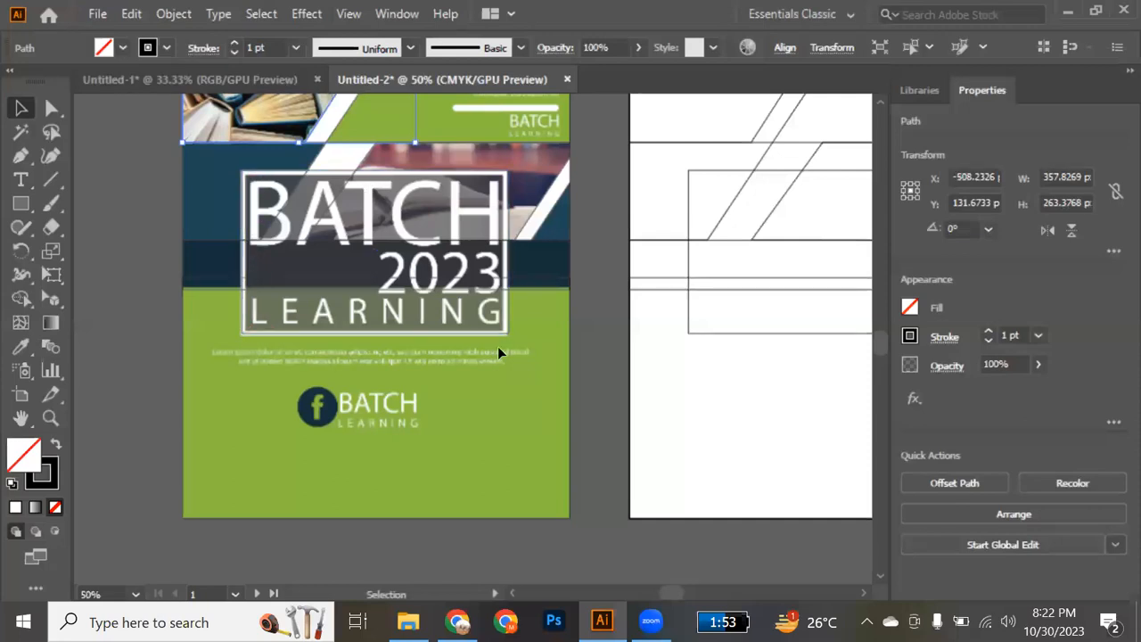
scroll(500, 346, up, 4)
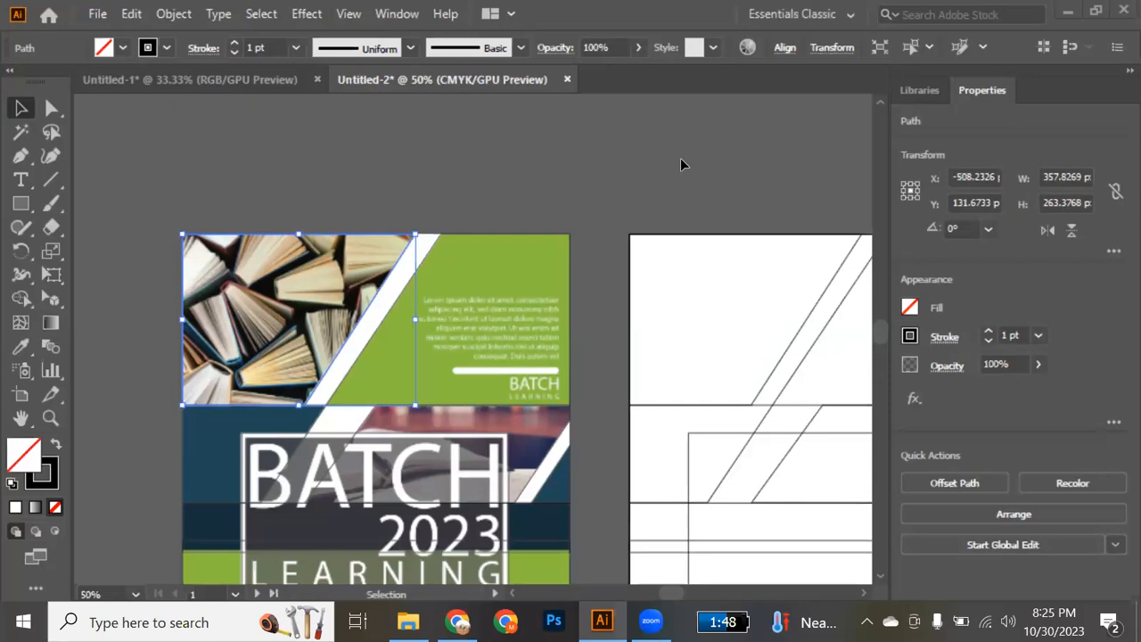
scroll(706, 259, right, 5)
scroll(706, 258, down, 2)
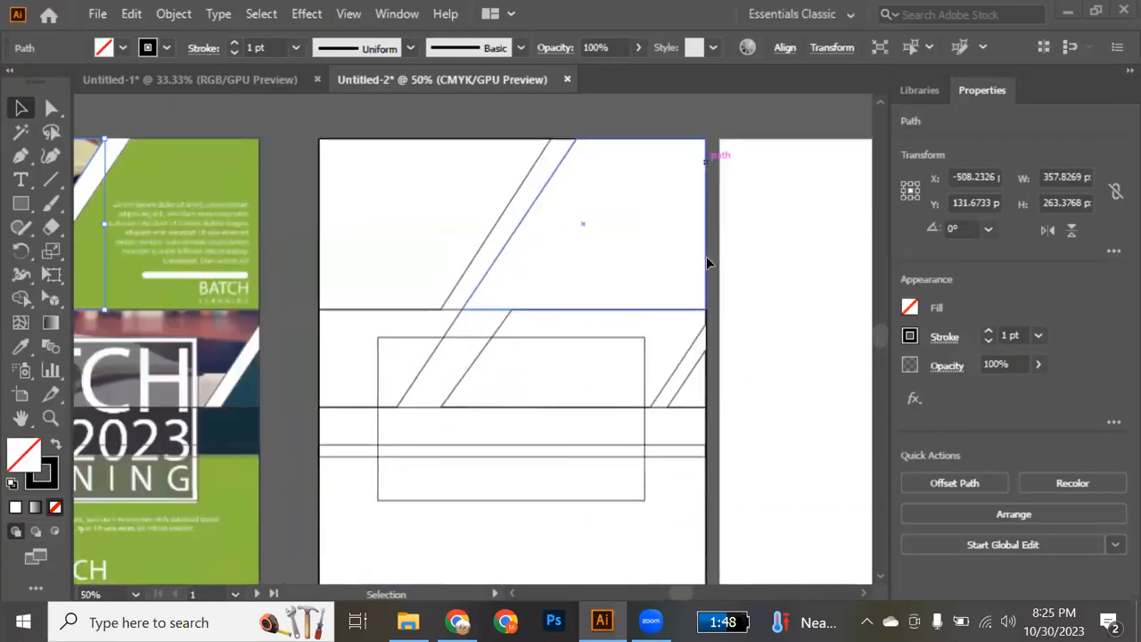
scroll(706, 259, down, 2)
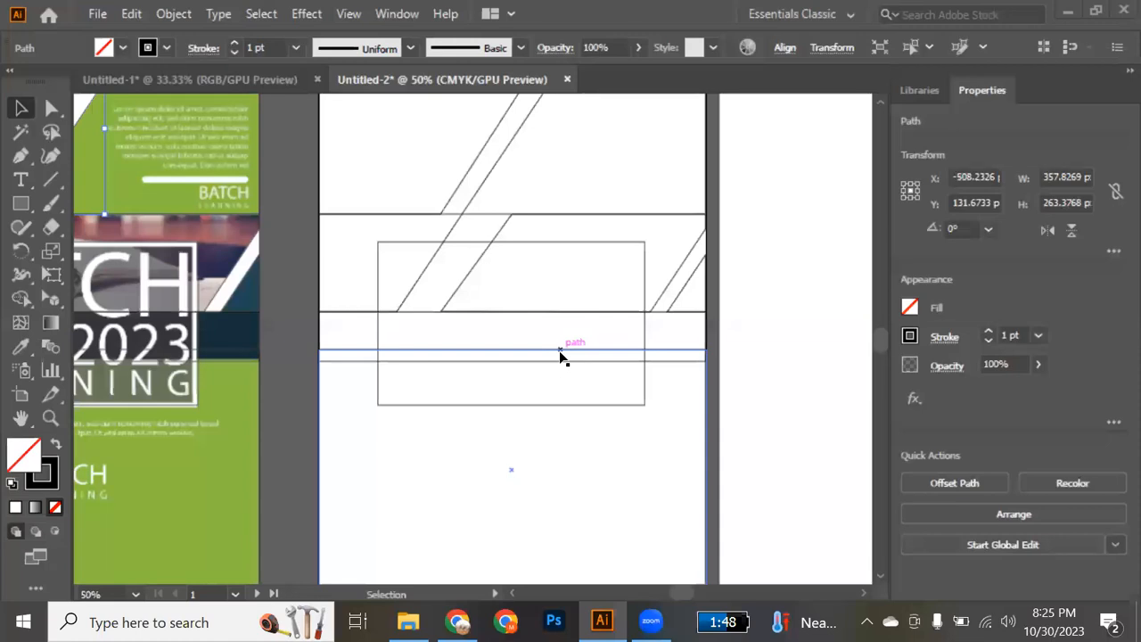
scroll(559, 352, left, 7)
scroll(559, 351, right, 3)
scroll(560, 351, left, 1)
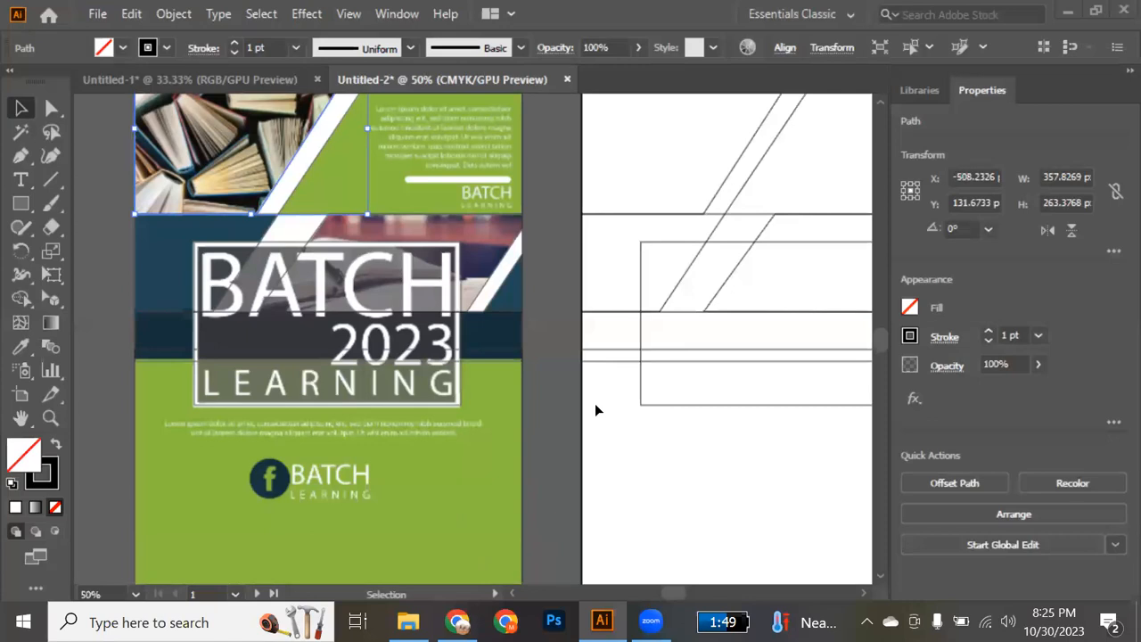
alt+scroll(595, 411, down, 2)
scroll(594, 403, right, 3)
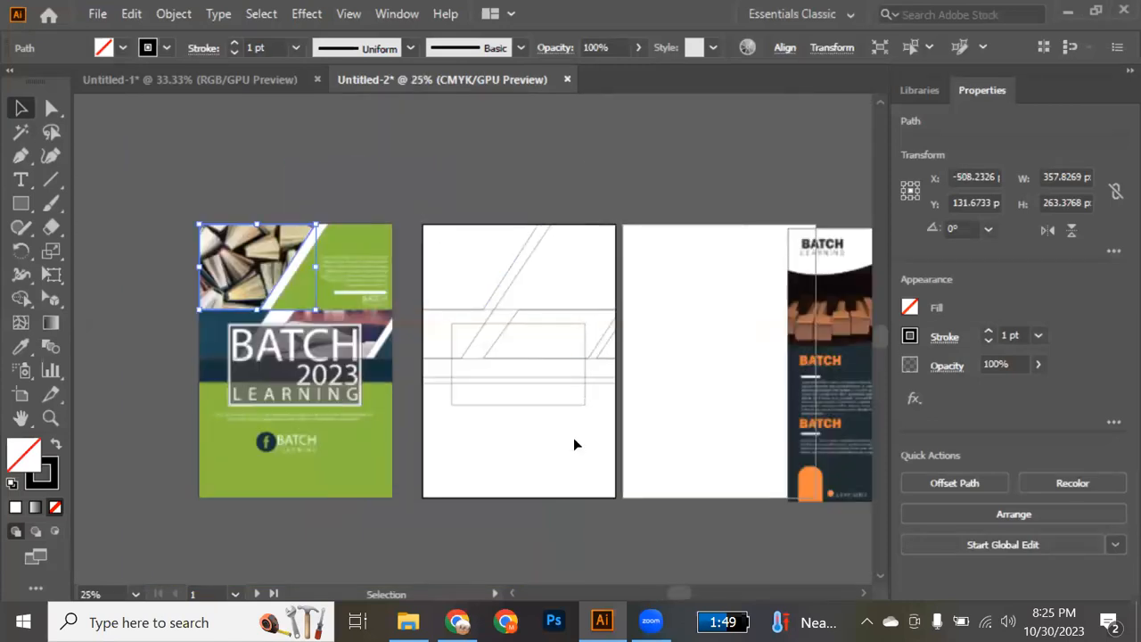
drag(426, 228, 604, 496)
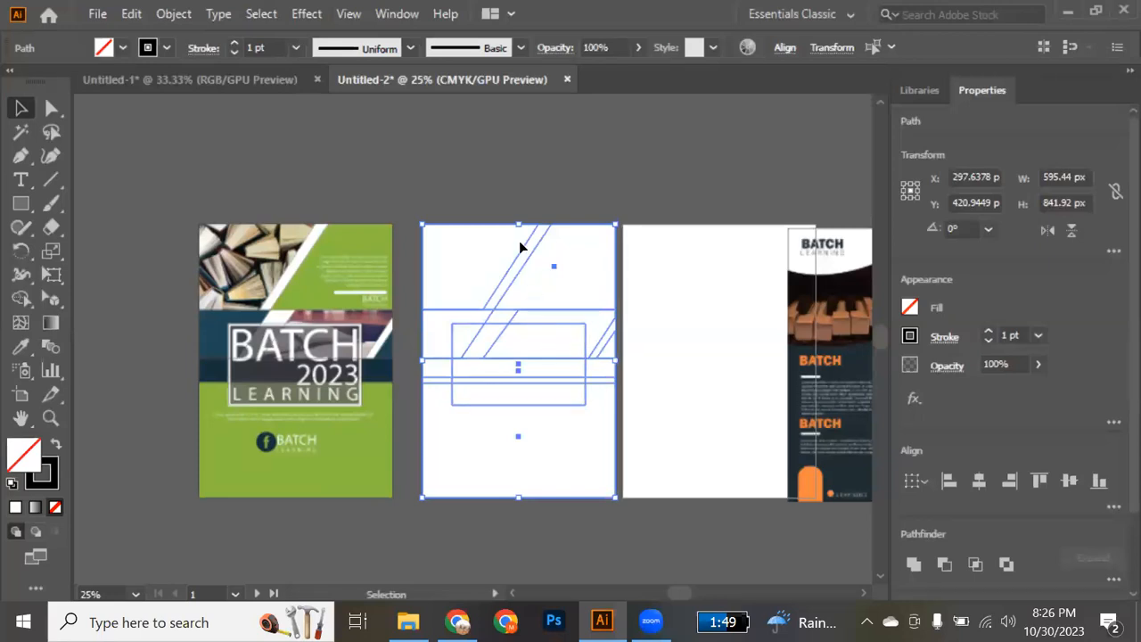
click(530, 296)
Fill the copied upper slanted panel and the large lower panel with the green sampled from the reference flyer.
scroll(531, 296, up, 1)
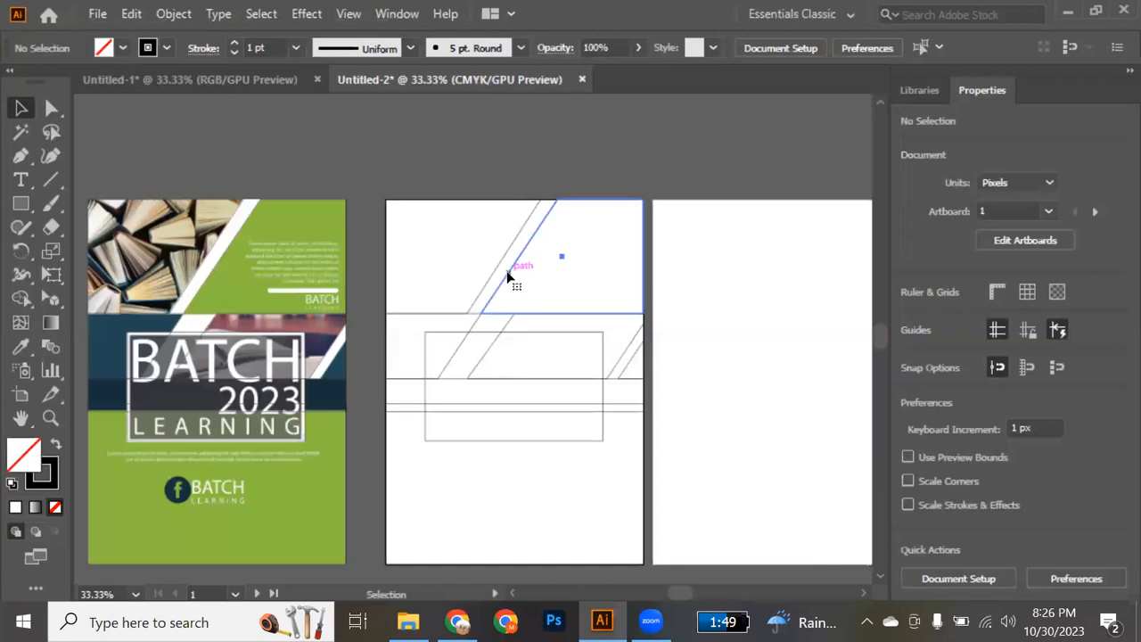
click(508, 277)
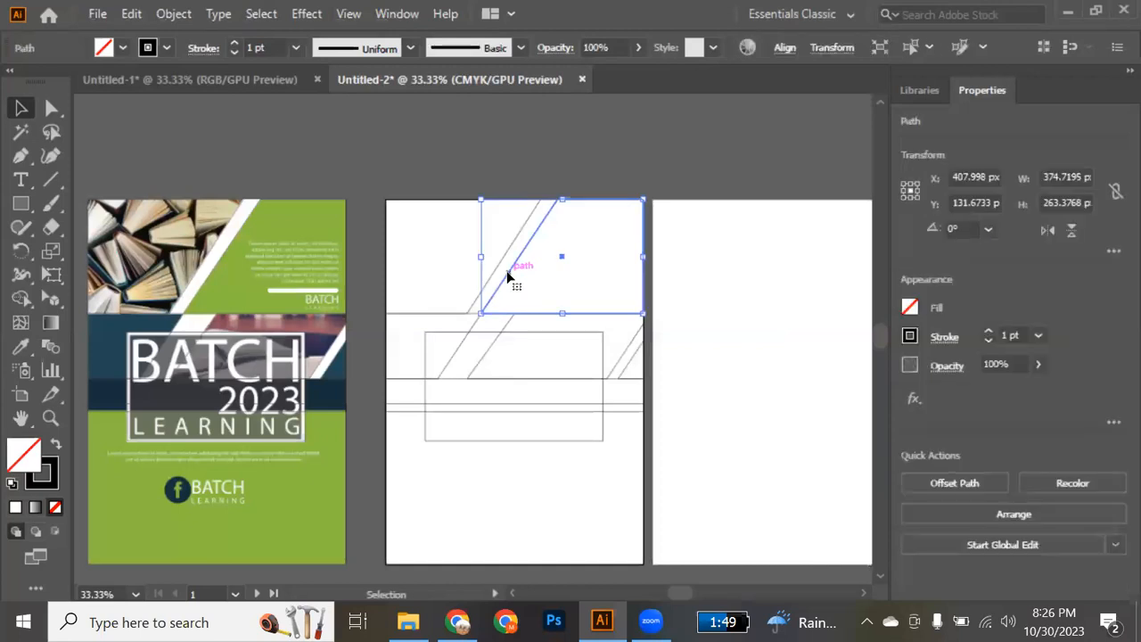
shift+click(387, 475)
key(i)
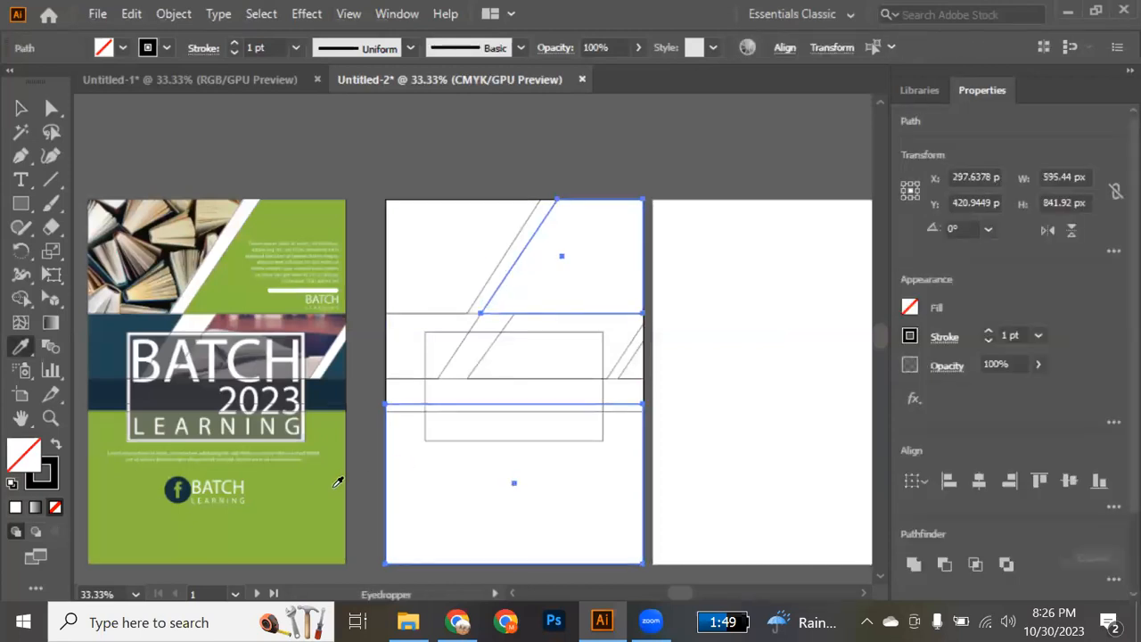
click(338, 483)
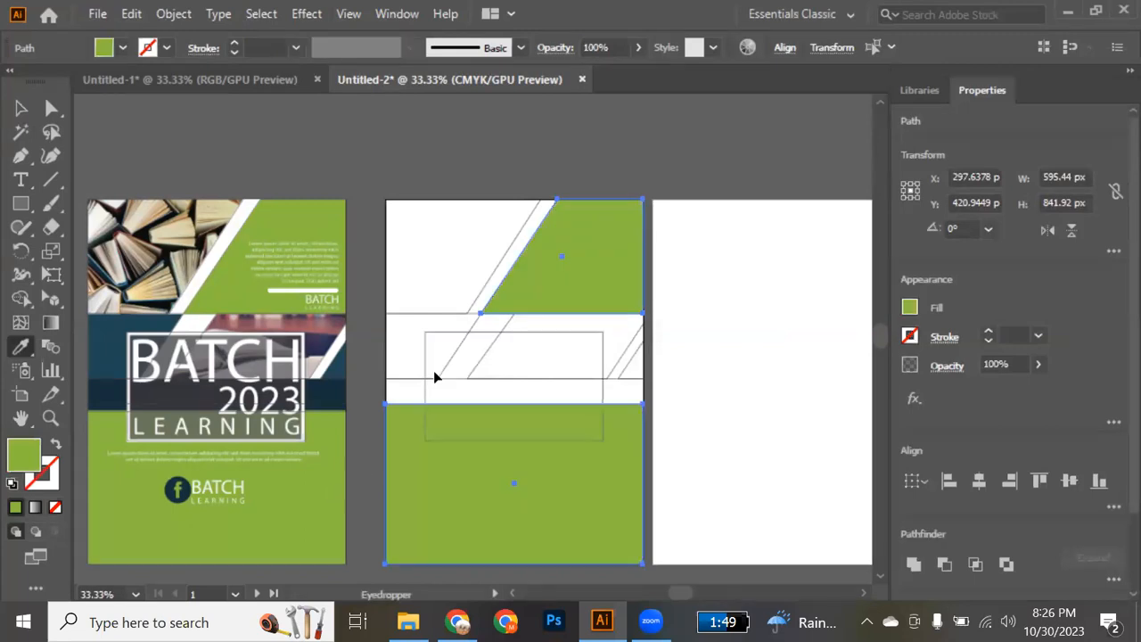
Fill the slanted block and the small edge triangle of the copied middle band with the teal sampled from the flyer.
key(v)
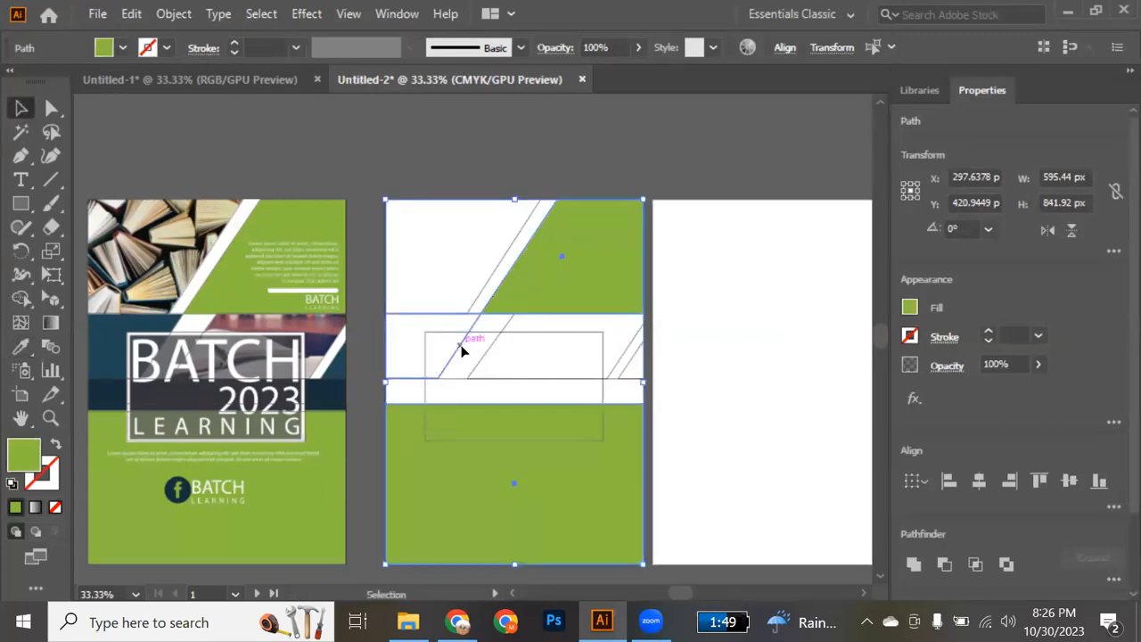
click(461, 352)
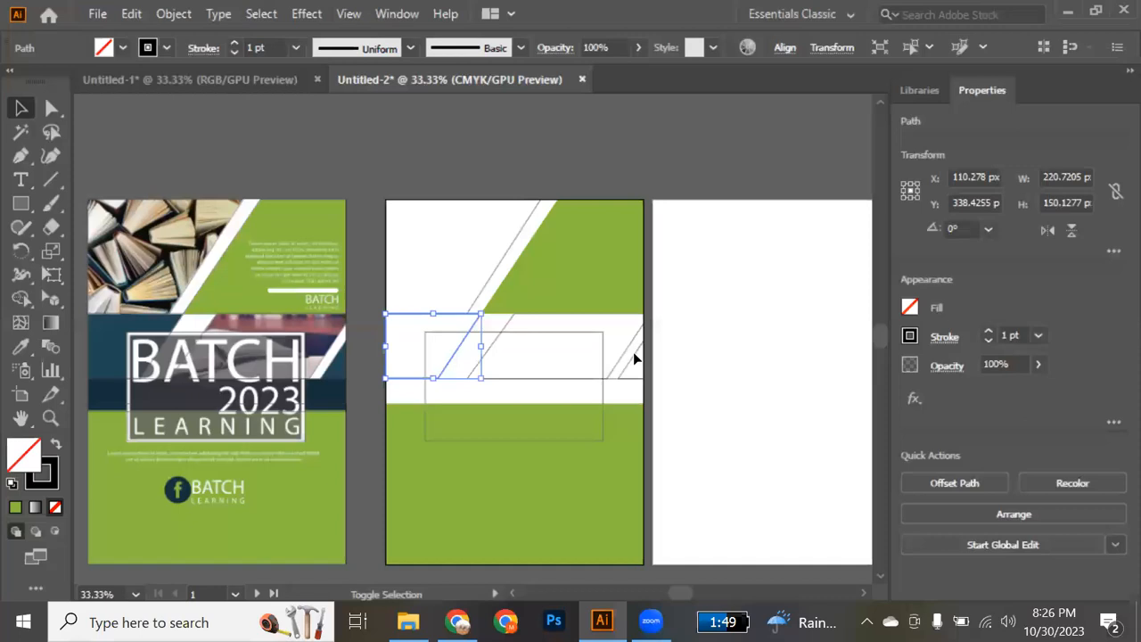
shift+click(636, 353)
key(i)
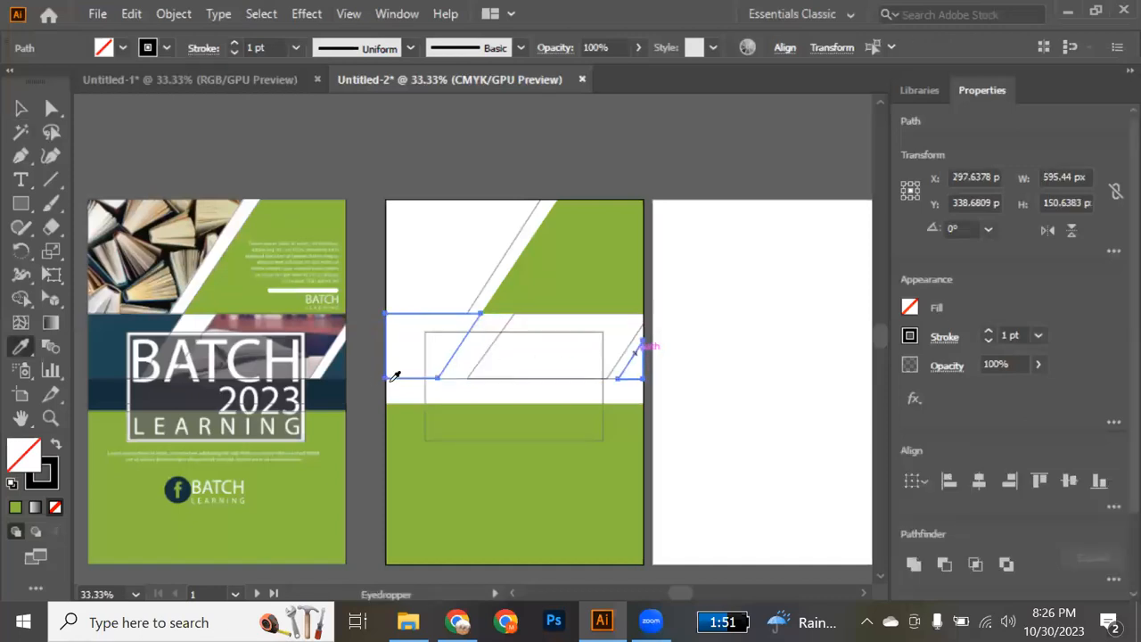
click(343, 363)
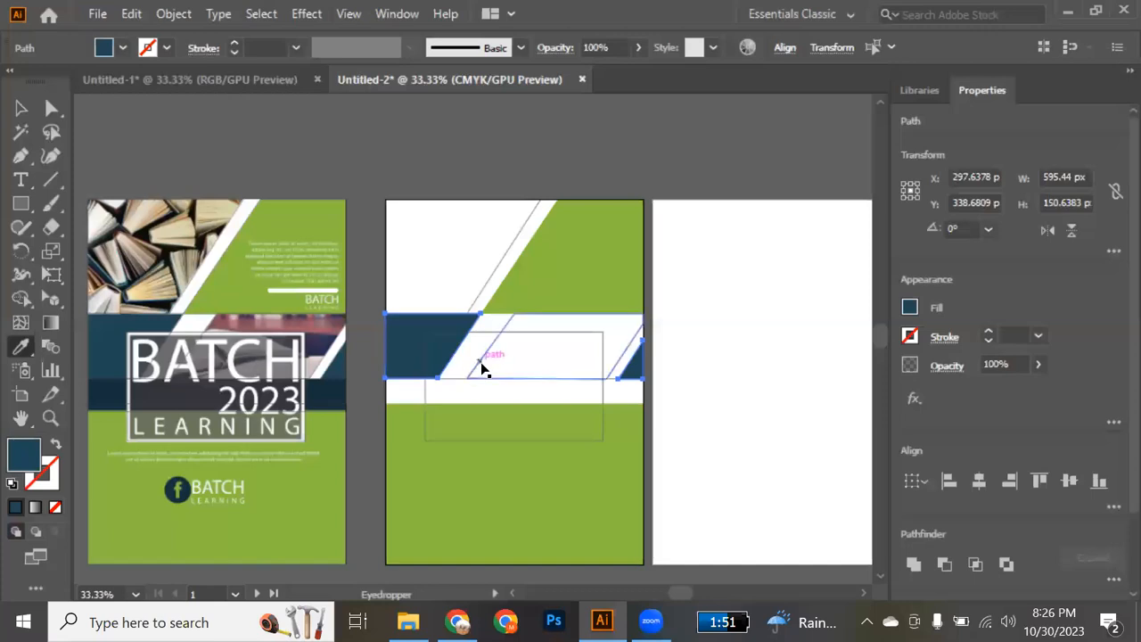
Fill the narrow full-width strip with the flyer's dark navy and bring it in front of the lower green panel.
key(v)
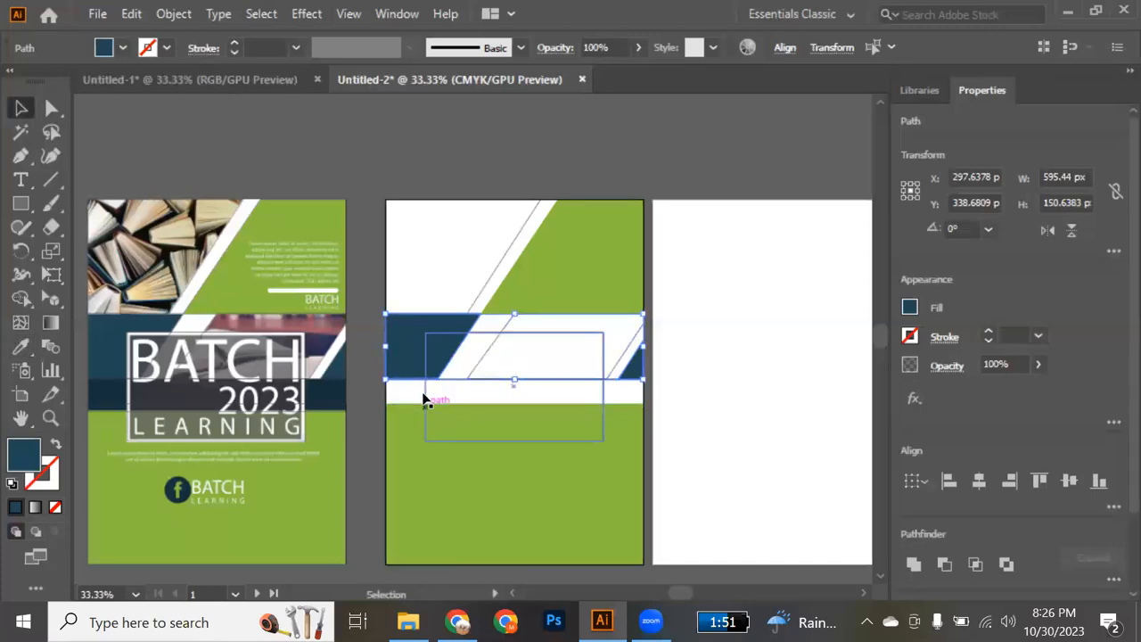
click(390, 396)
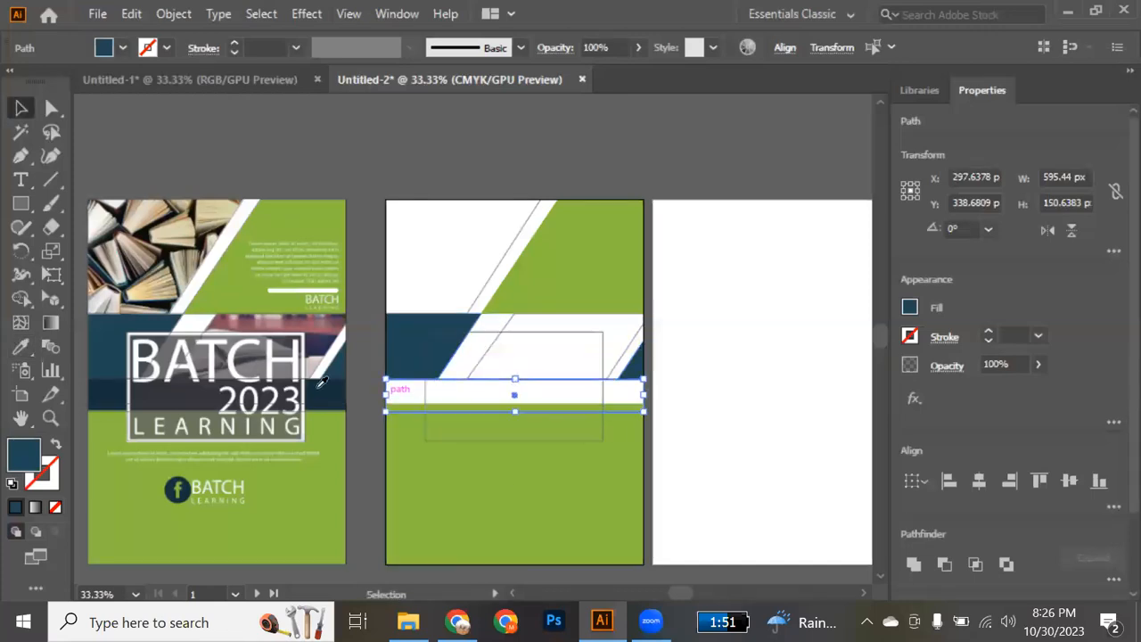
key(i)
click(325, 381)
click(326, 382)
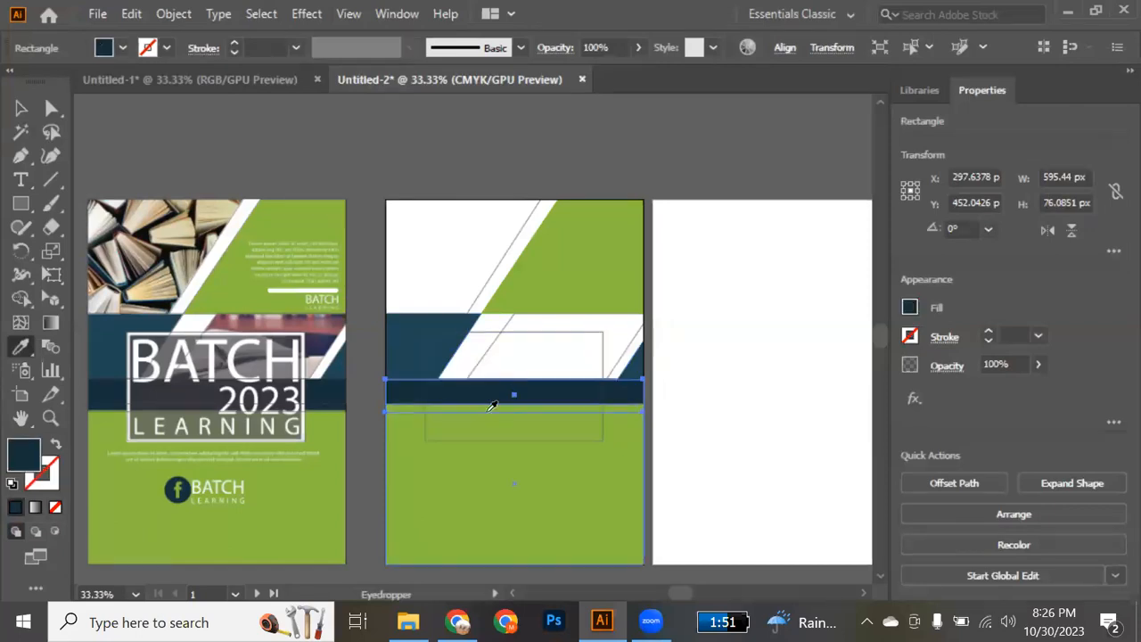
key(ctrl)
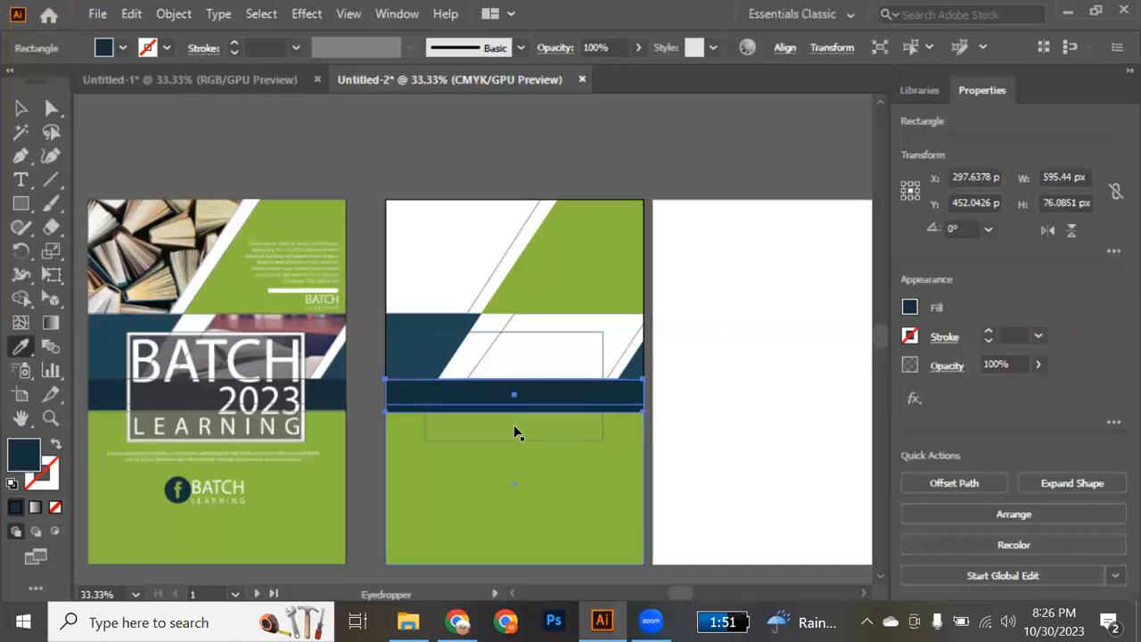
key(v)
click(649, 403)
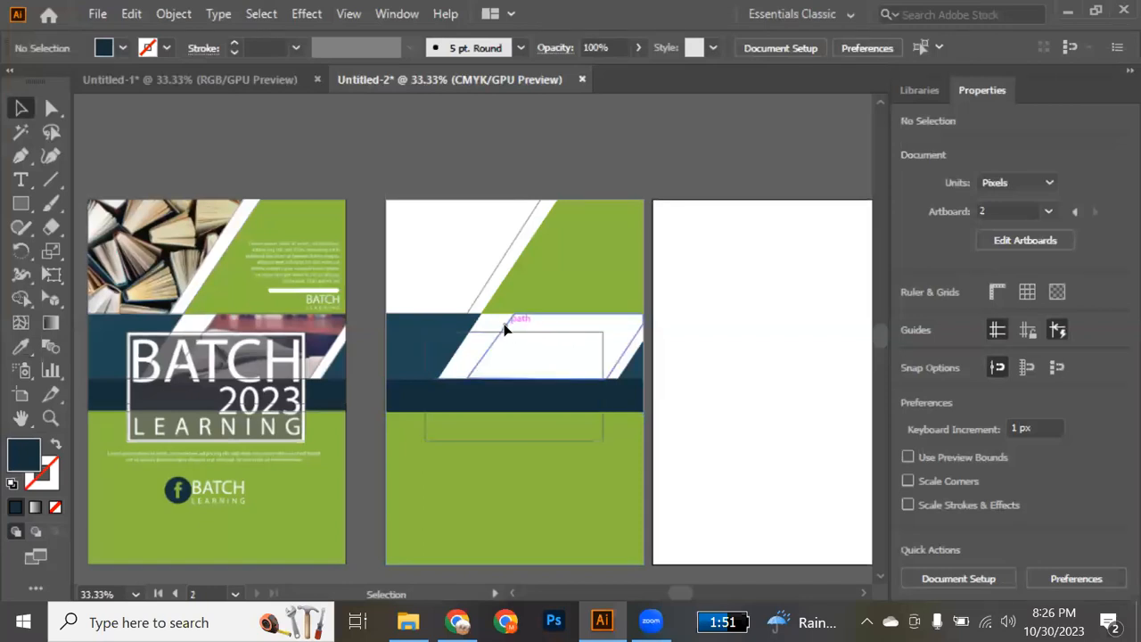
Fill the two copied photo frames with a beige sampled from the flyer's book photo.
click(486, 286)
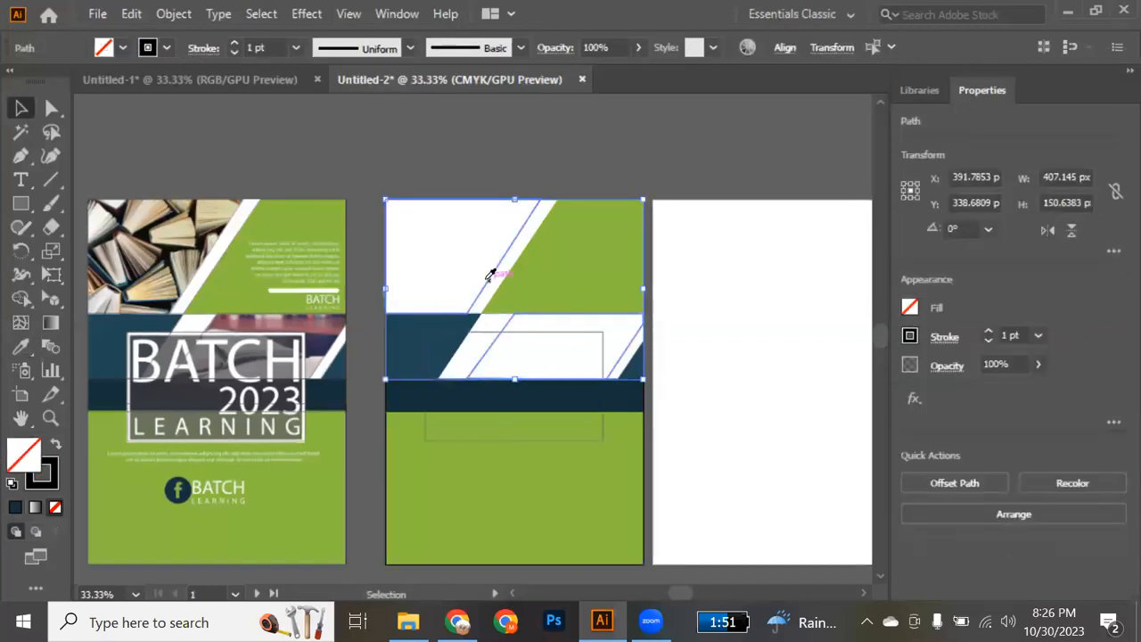
key(i)
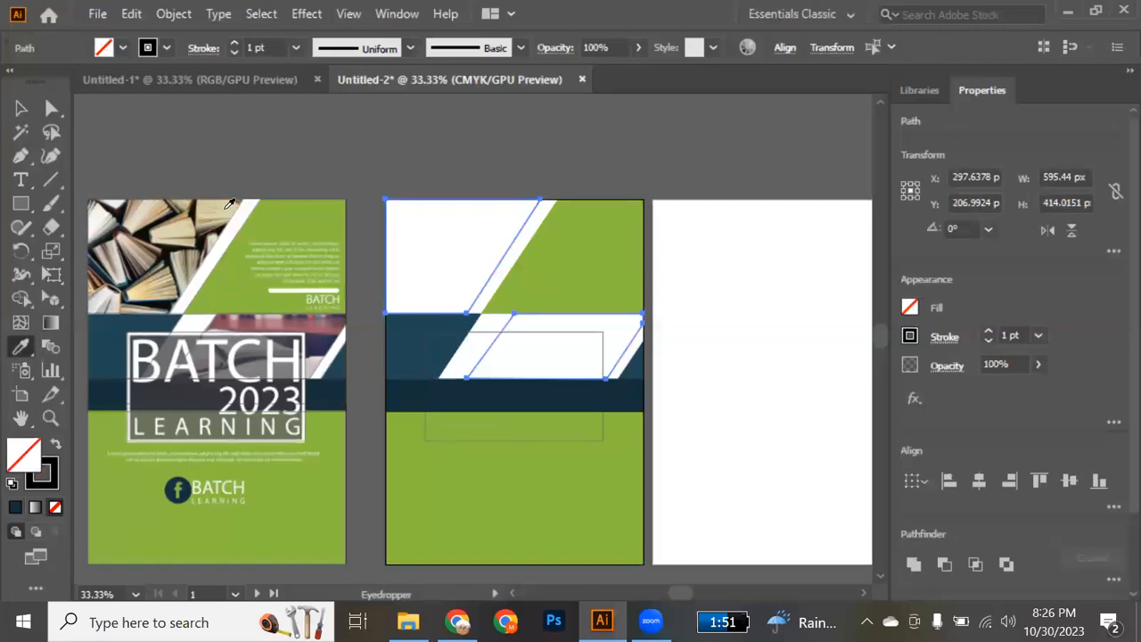
click(189, 283)
key(v)
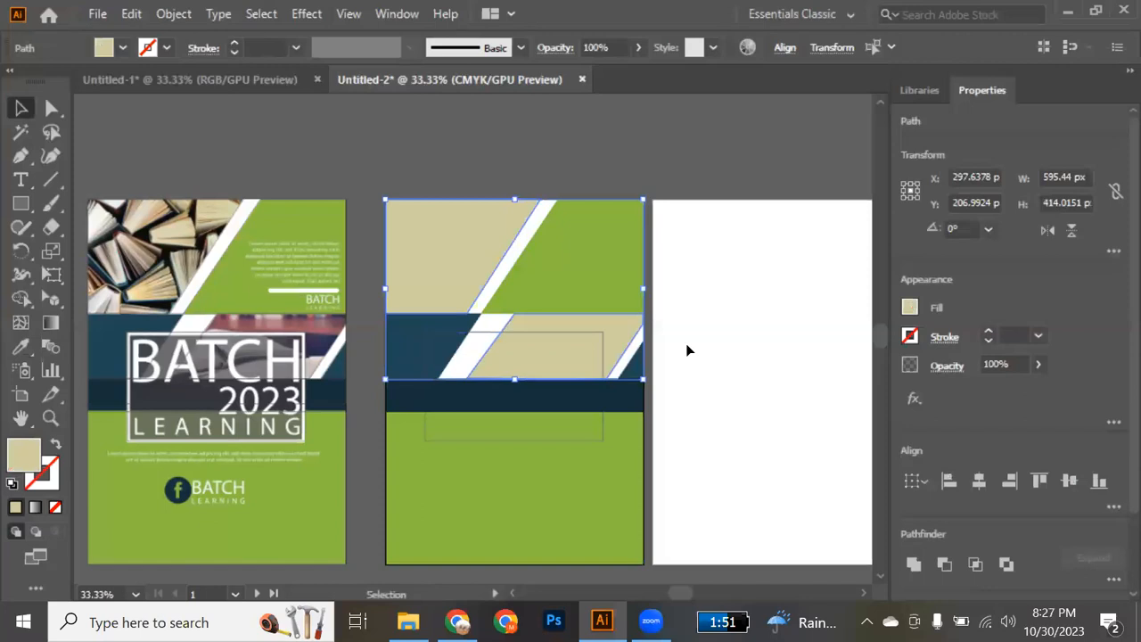
Give the copied title rectangle over the middle band a white outline with no fill.
click(482, 340)
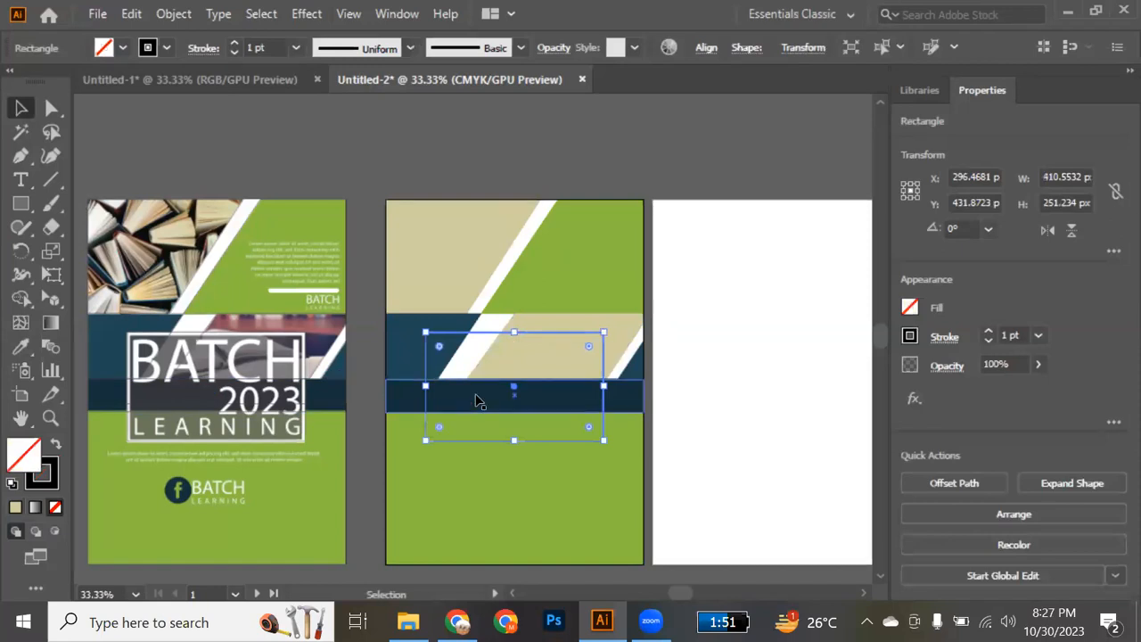
key(i)
click(472, 348)
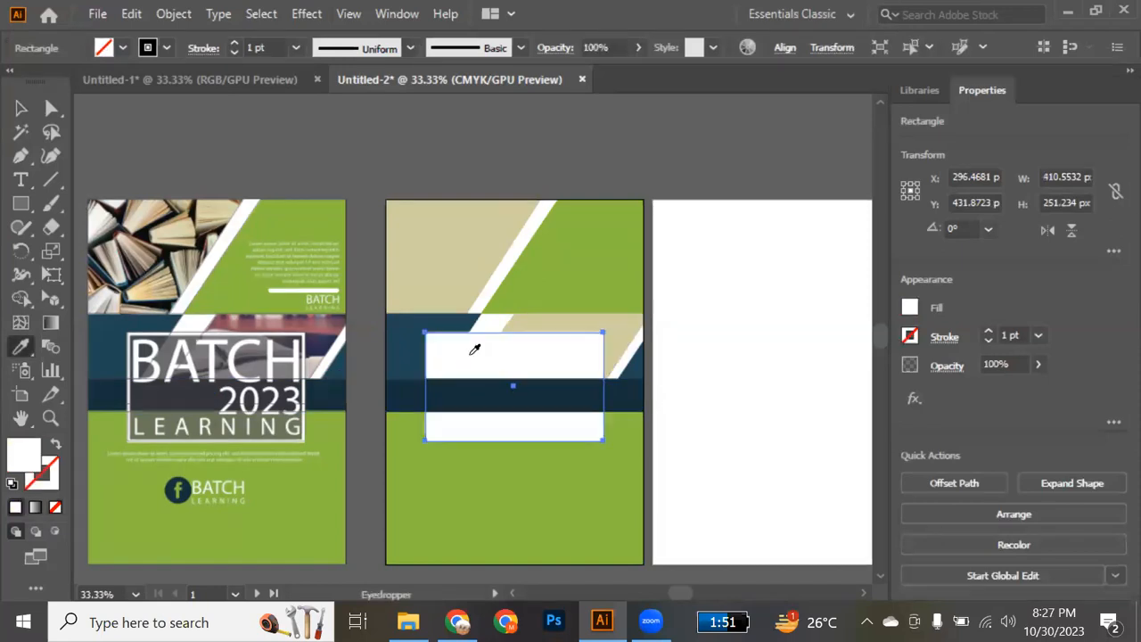
click(55, 444)
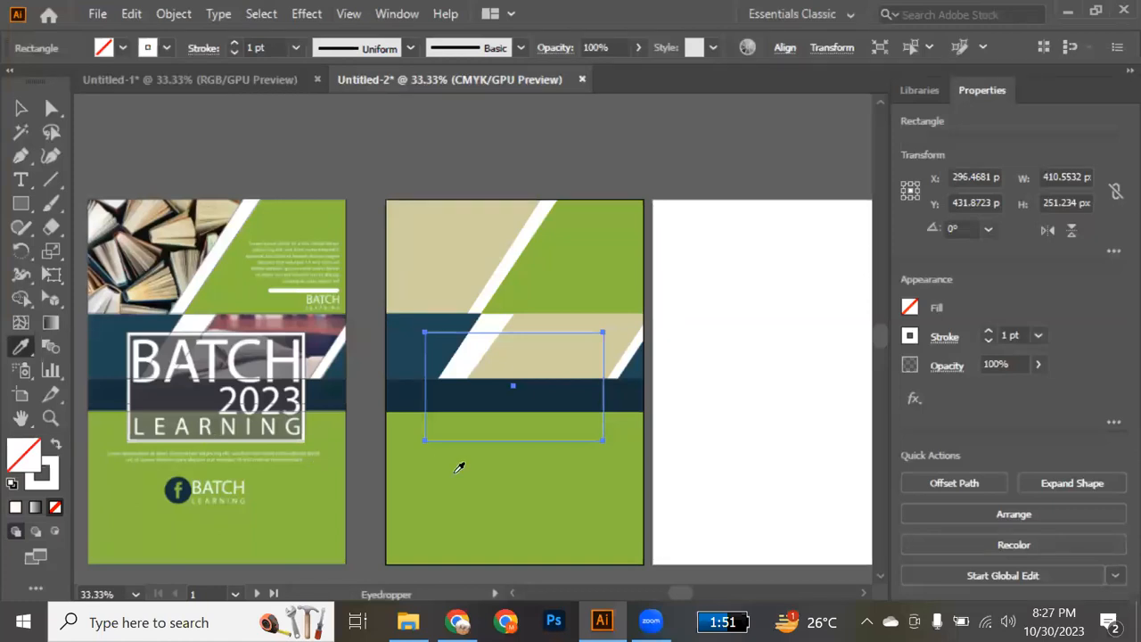
click(21, 108)
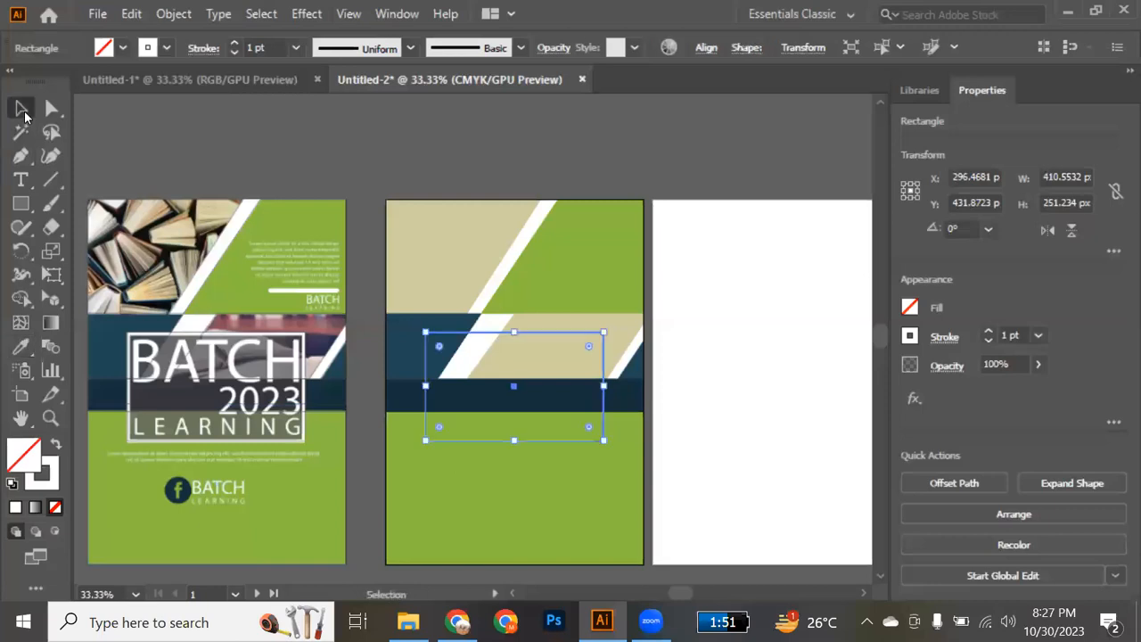
click(694, 401)
Set the white title frame's stroke weight to 6 pt.
click(556, 437)
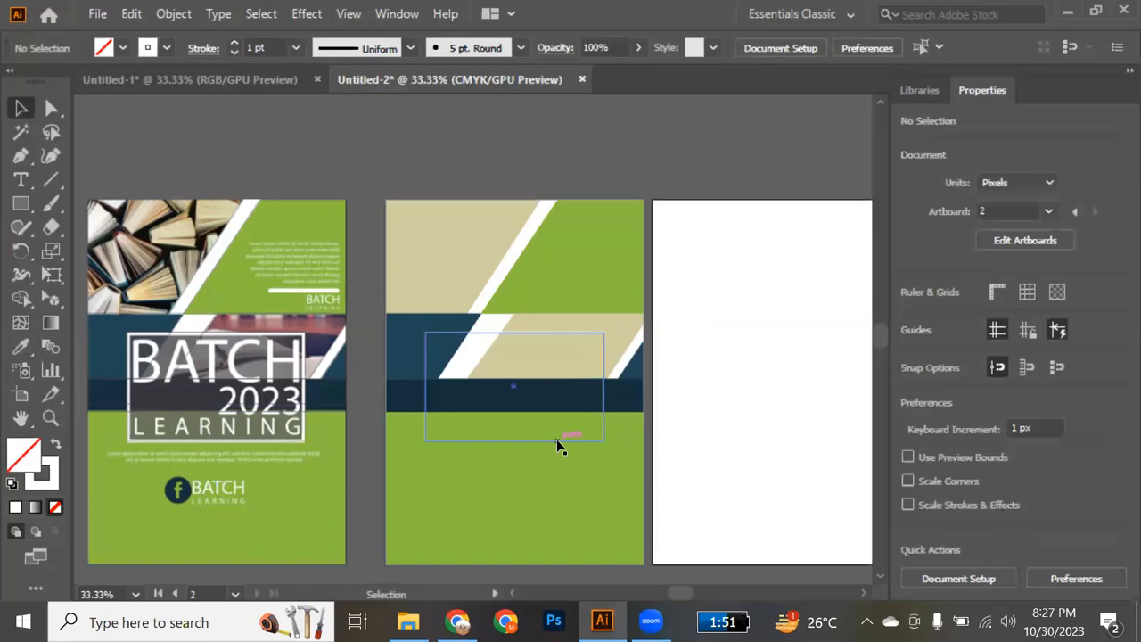
click(296, 48)
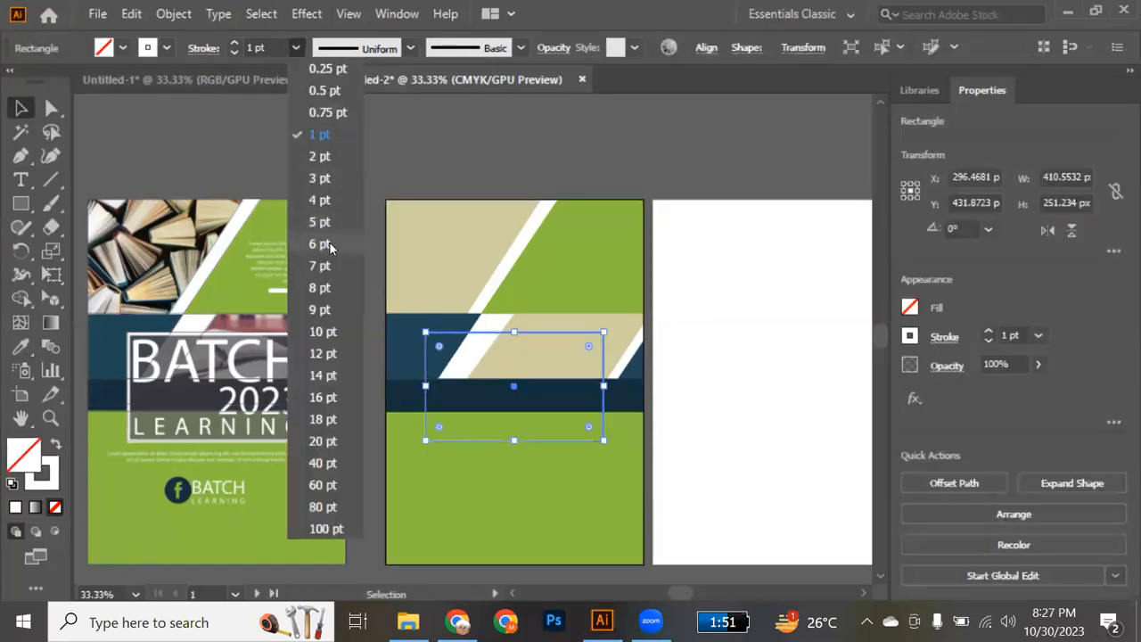
click(328, 244)
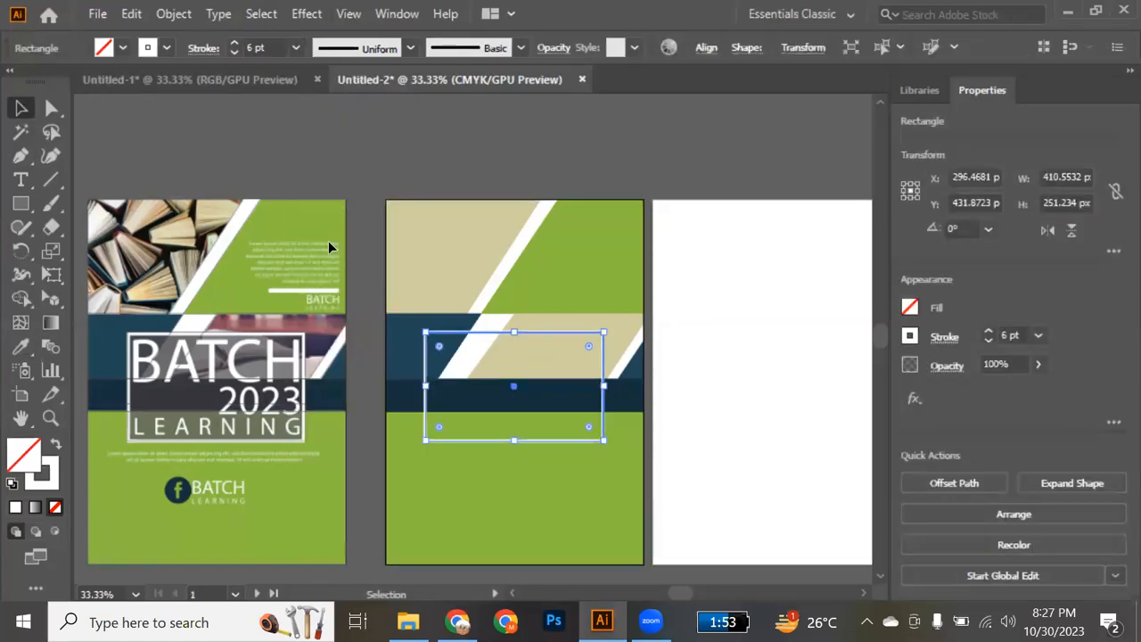
click(600, 187)
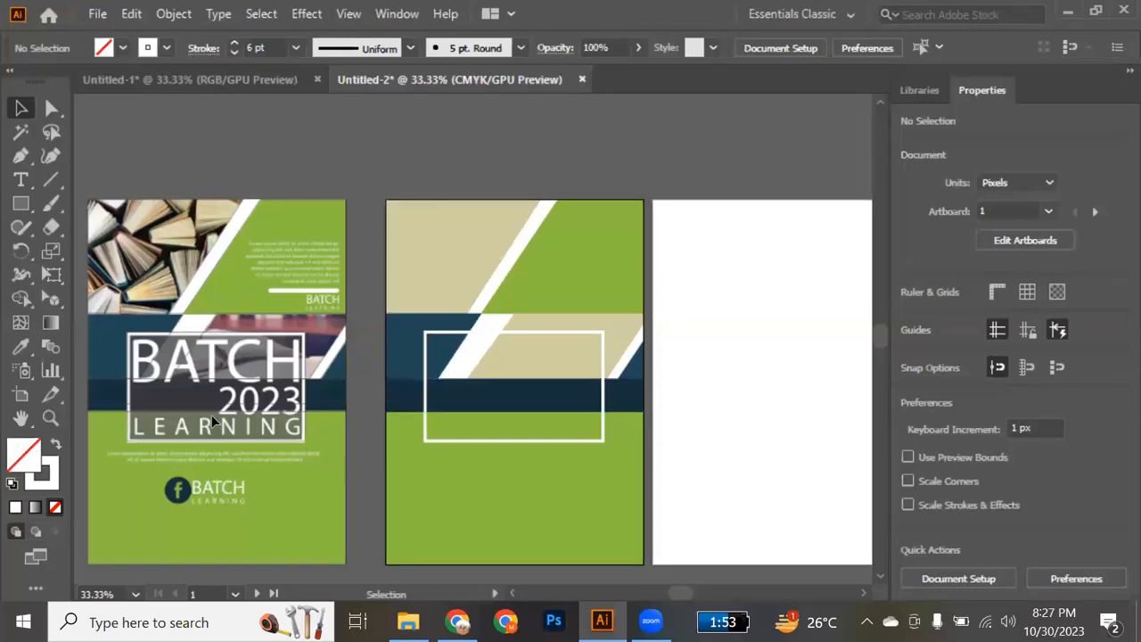
Copy the traced title rectangle from the reference flyer exactly onto the white title frame.
scroll(191, 414, up, 2)
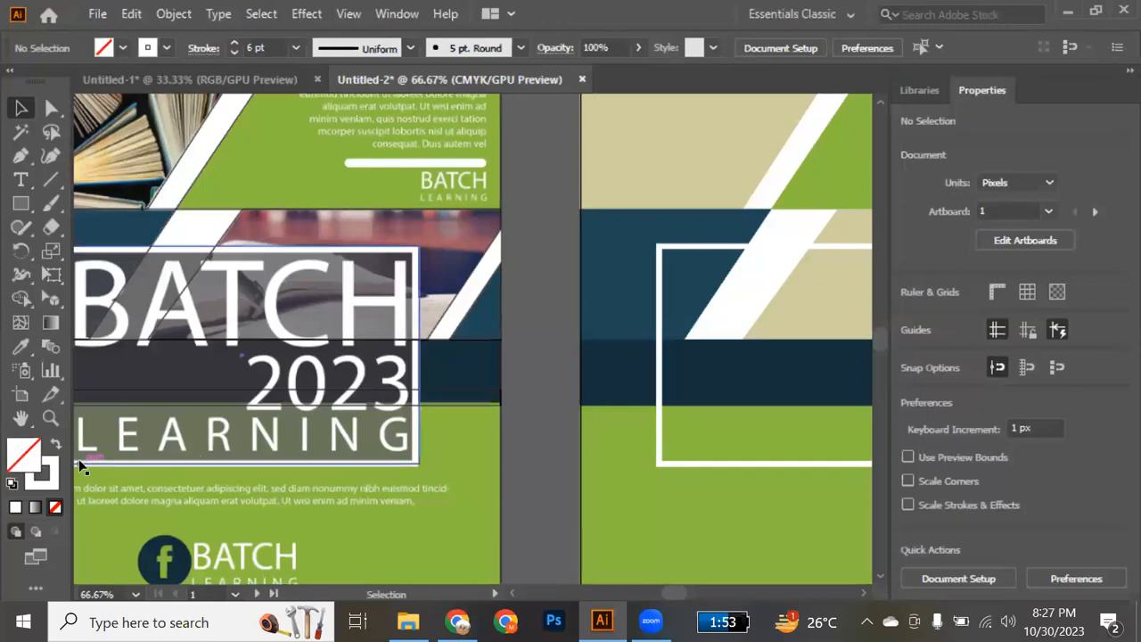
drag(78, 459, 673, 479)
scroll(673, 478, right, 10)
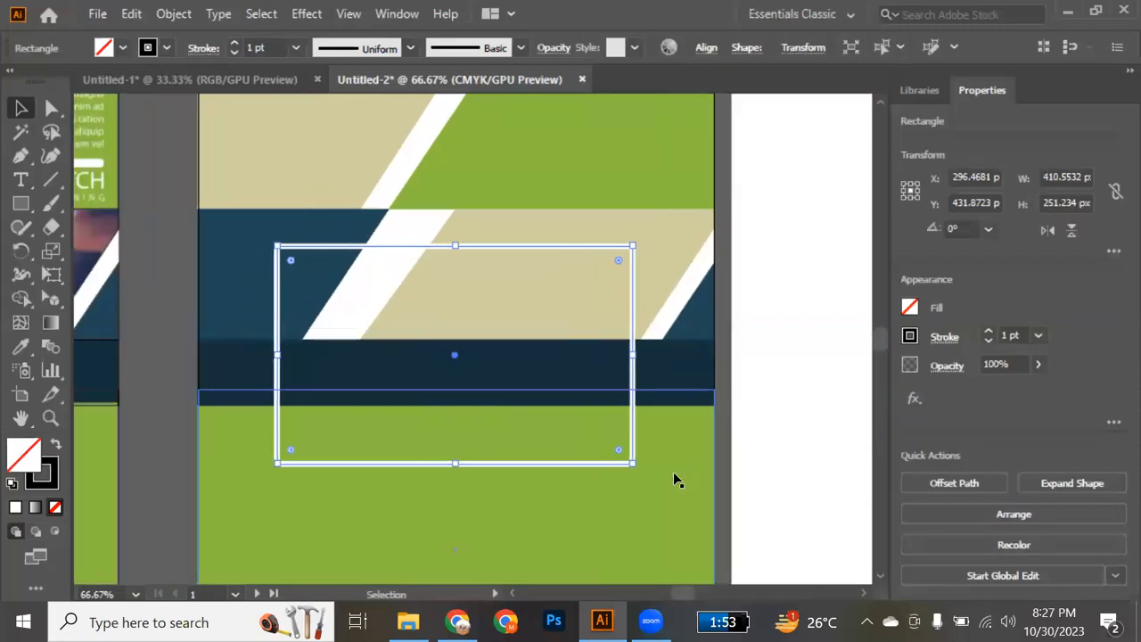
Turn the copied title rectangle into a solid black fill without stroke and lower its opacity to 43%.
click(55, 446)
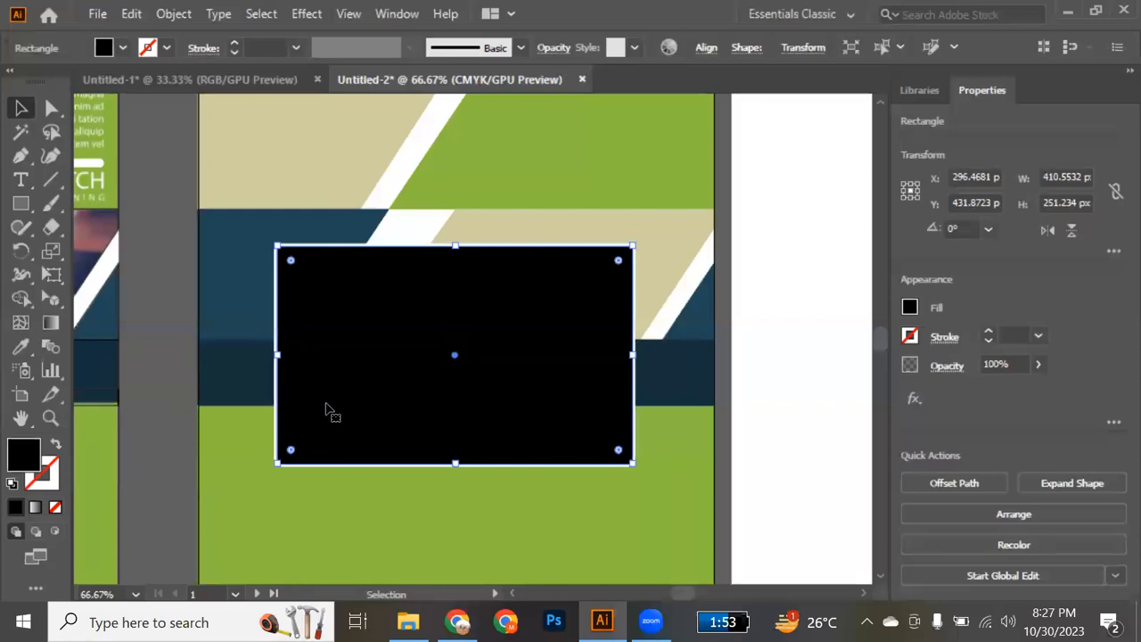
click(1038, 369)
drag(1038, 390, 1000, 394)
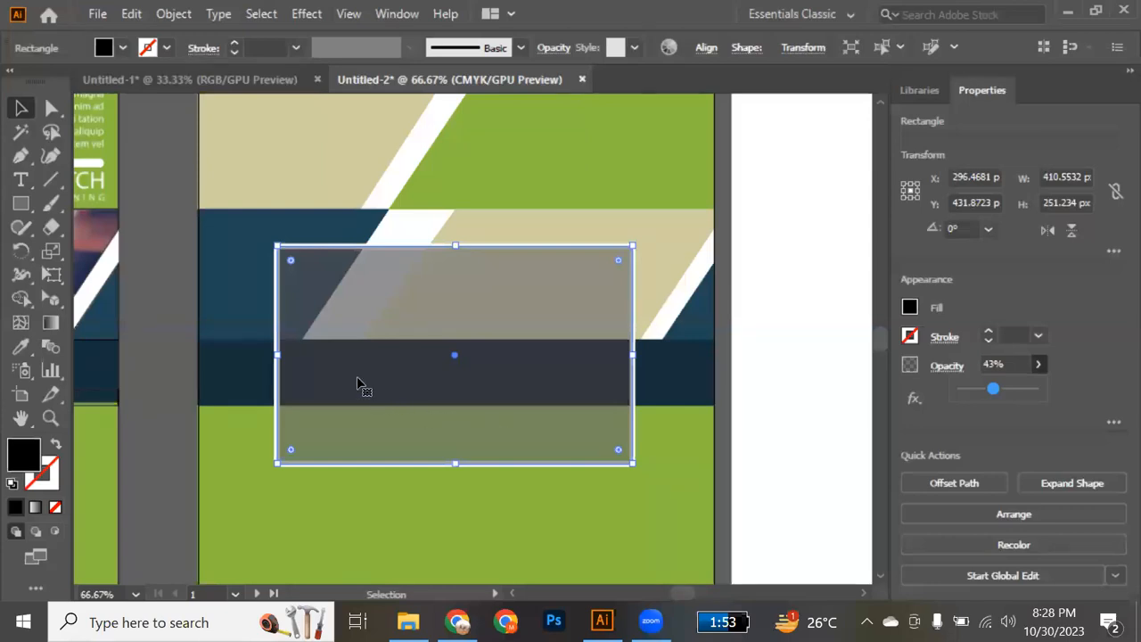
Shift the translucent black rectangle sideways to expose the separate white frame and move it back into place.
drag(462, 408, 493, 409)
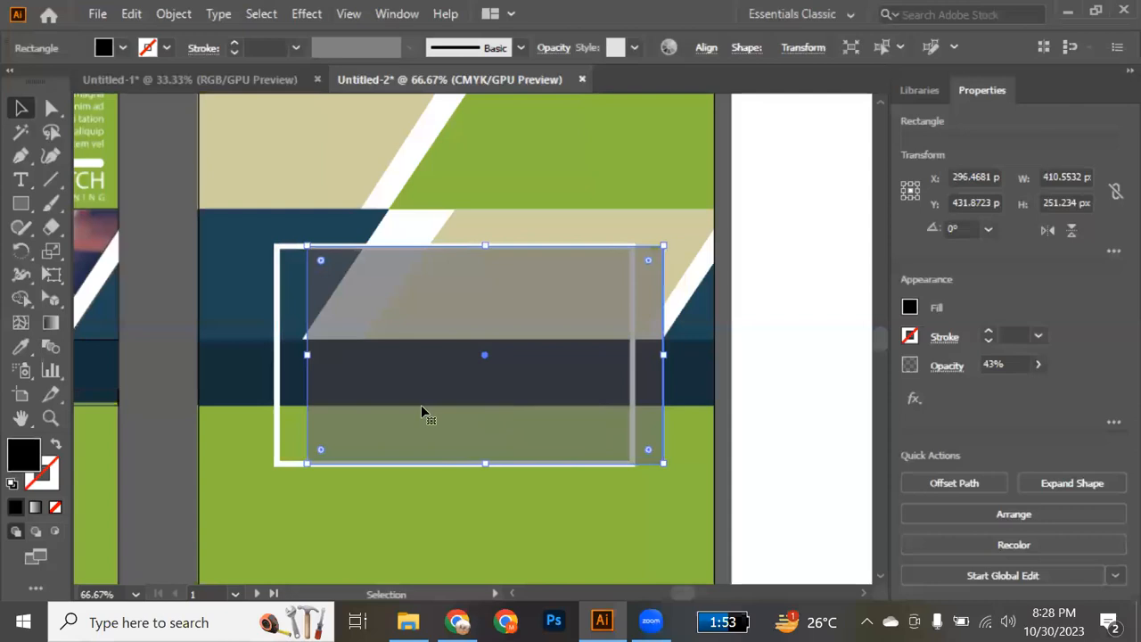
click(278, 399)
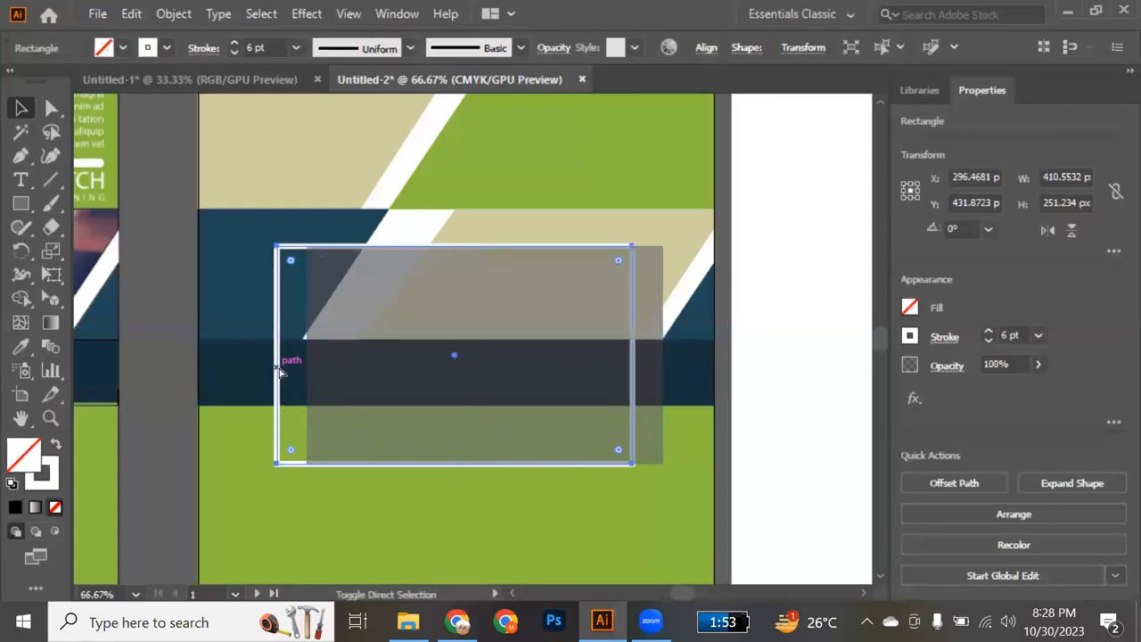
drag(387, 435, 357, 428)
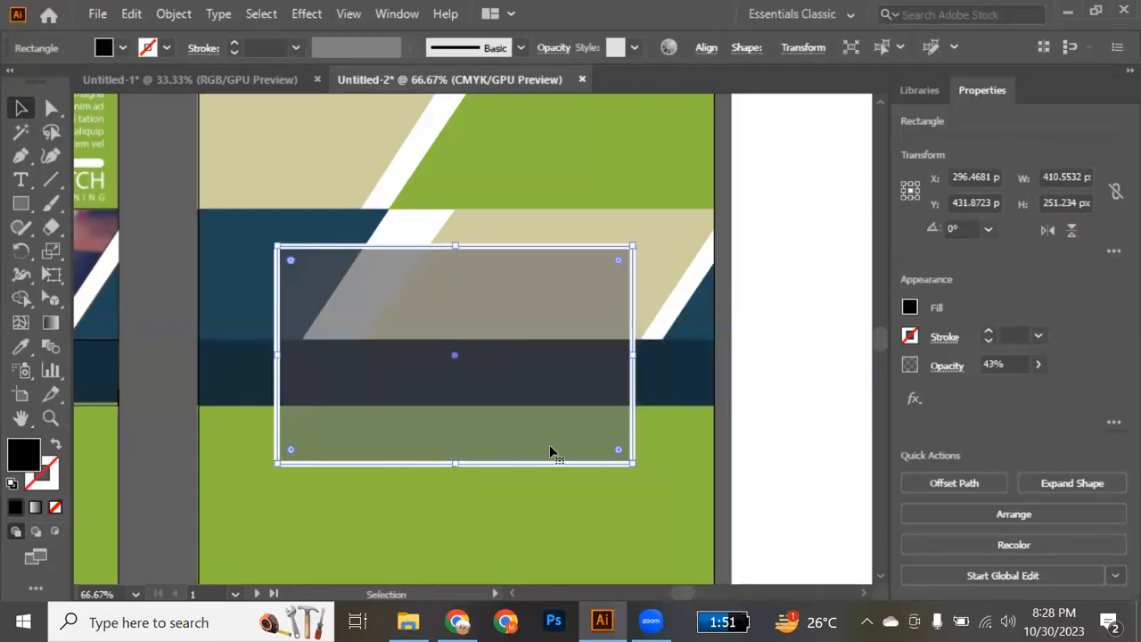
click(737, 432)
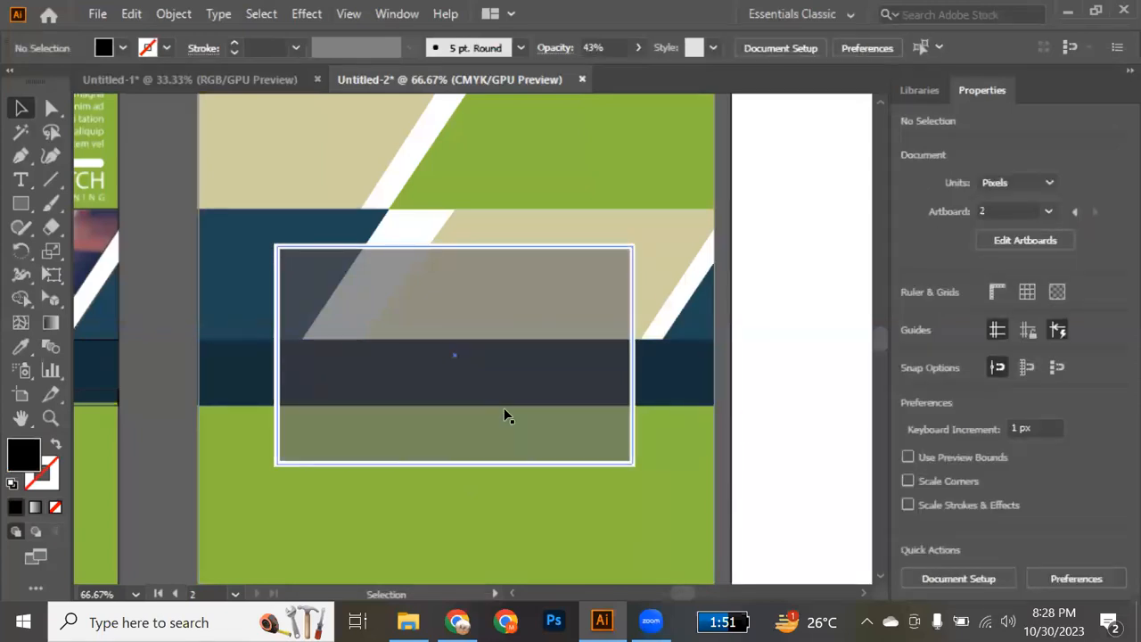
Switch to Chrome and open the Unsplash site in a new tab to find a photo for the beige frame.
scroll(504, 416, up, 5)
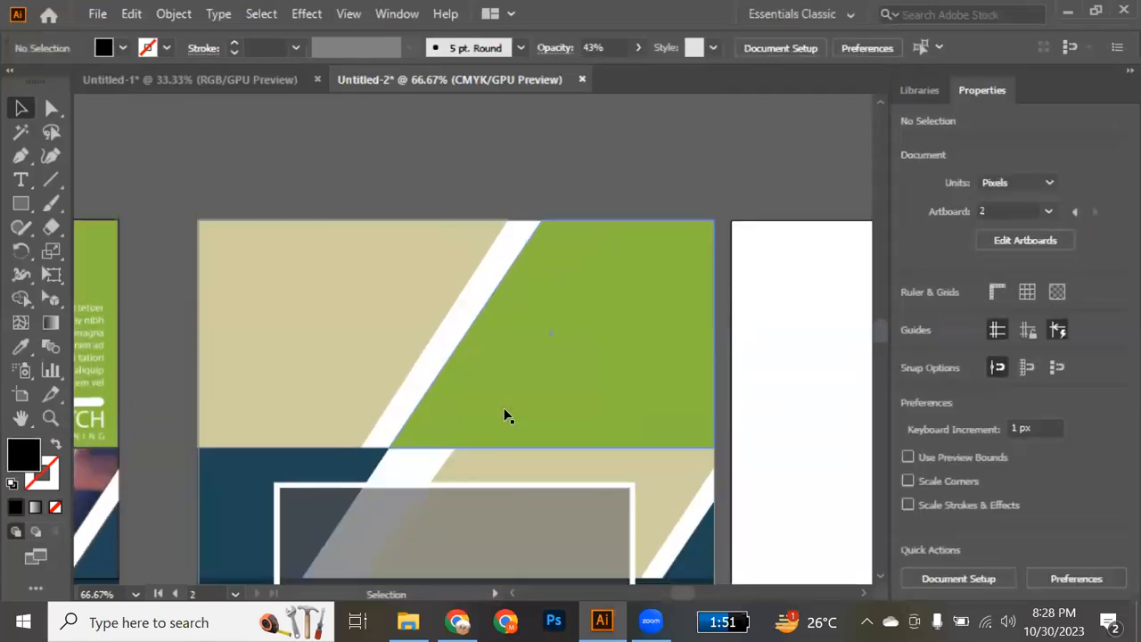
click(409, 373)
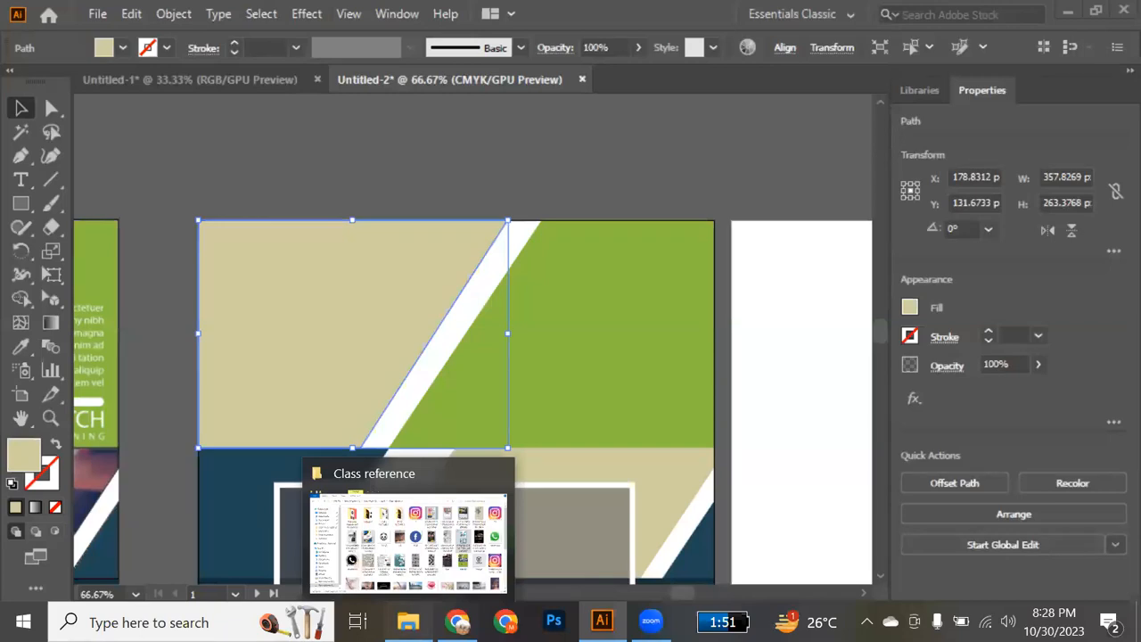
click(407, 623)
click(458, 623)
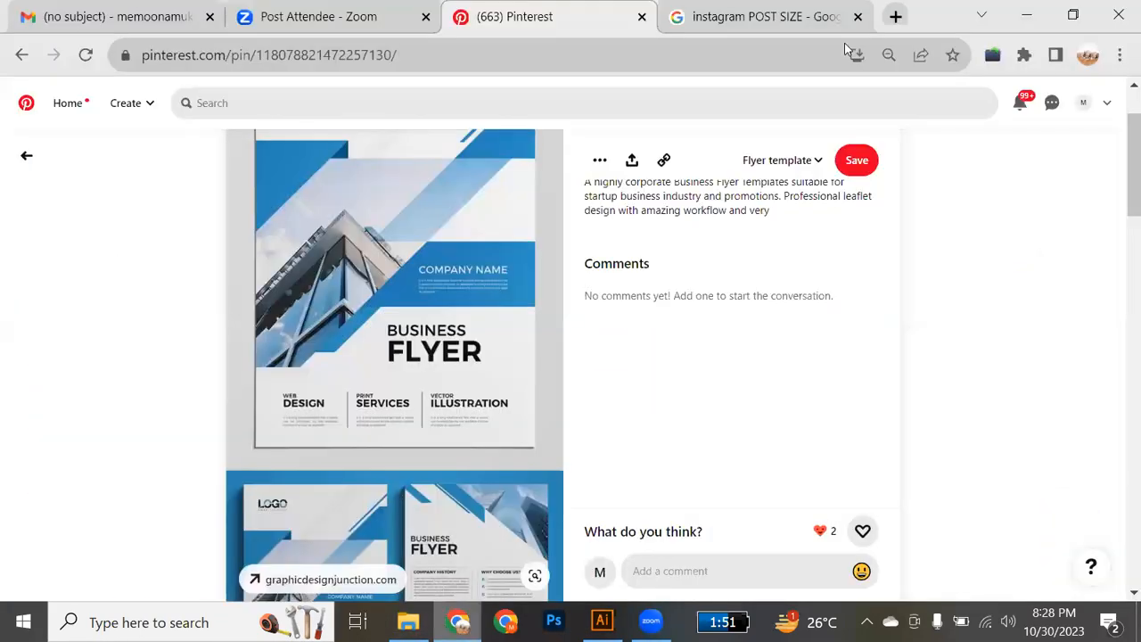
click(896, 16)
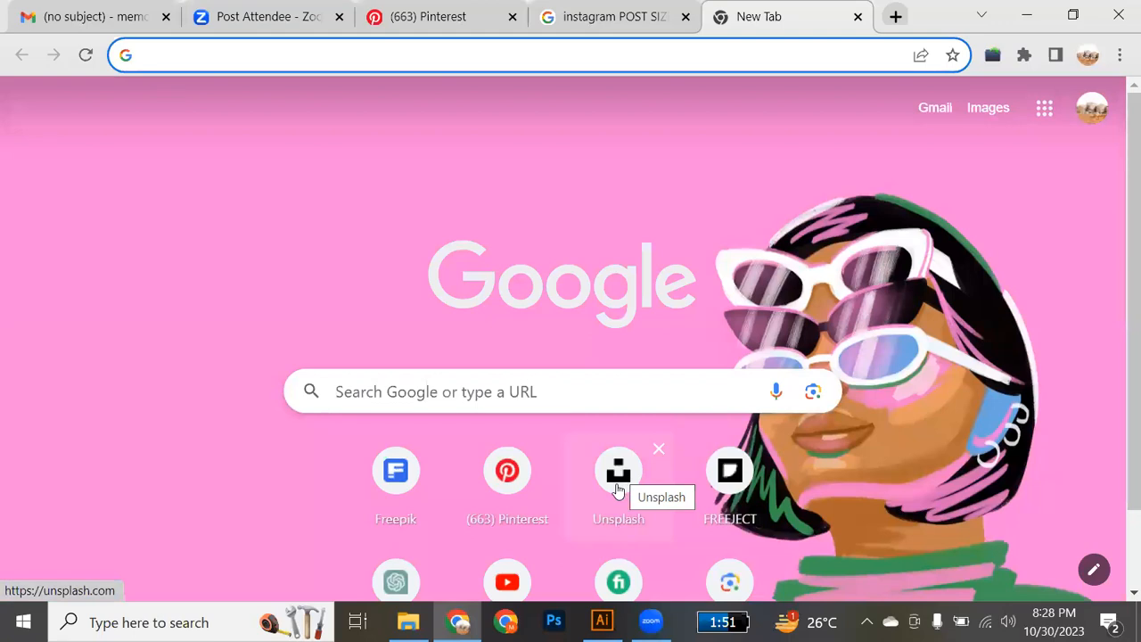
click(619, 477)
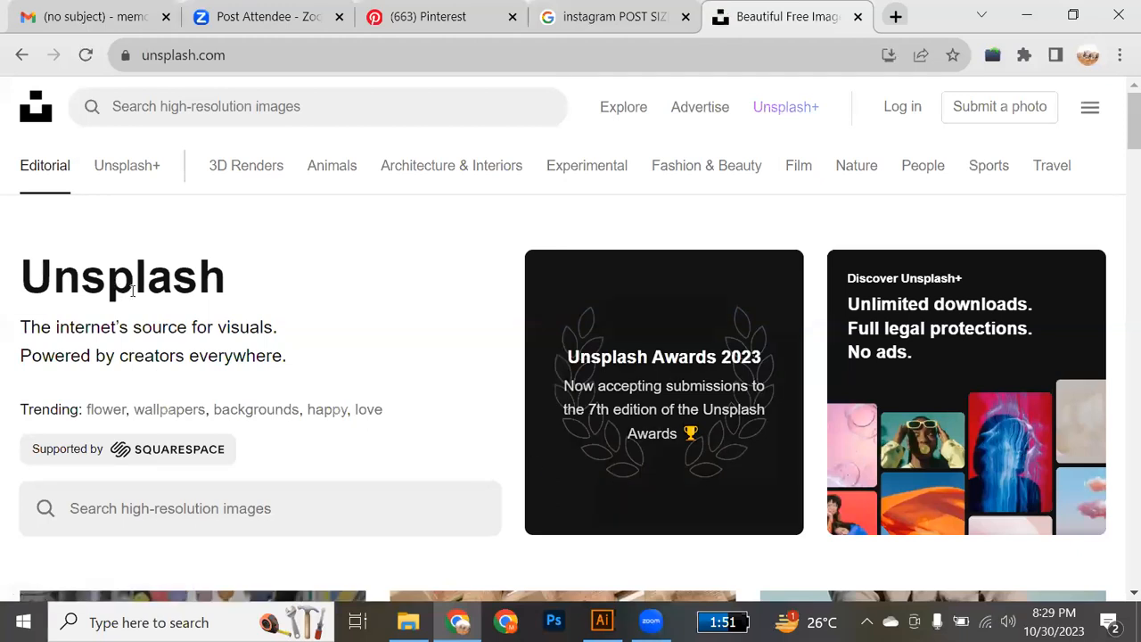
Search Unsplash for "car backgrounds" using the recent search suggestion.
scroll(311, 394, down, 5)
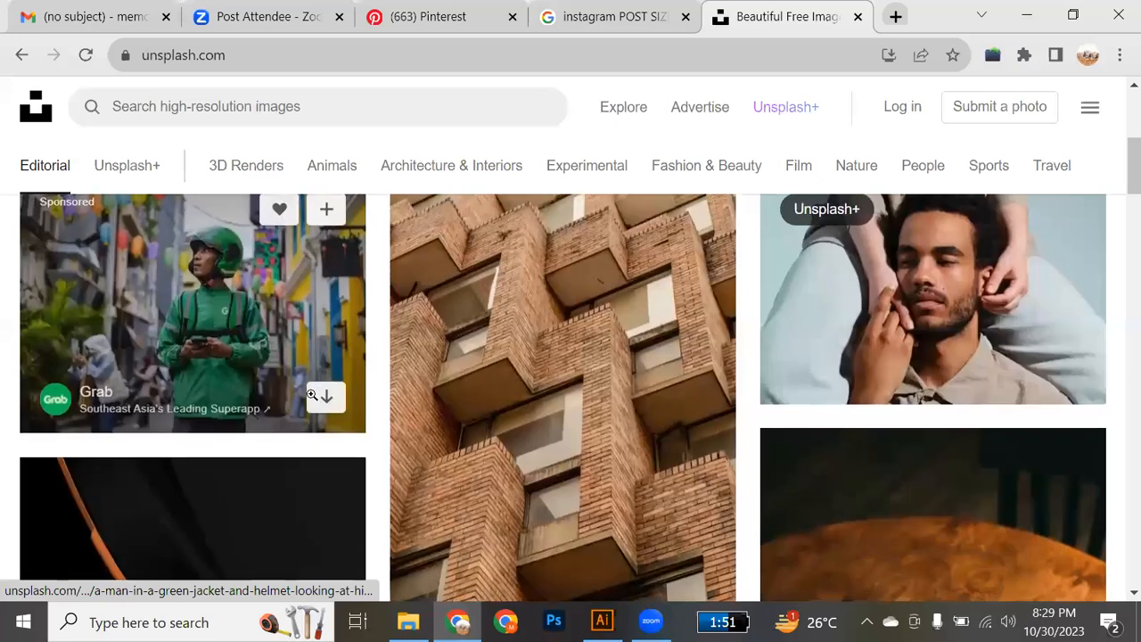
scroll(311, 394, up, 3)
scroll(311, 394, down, 7)
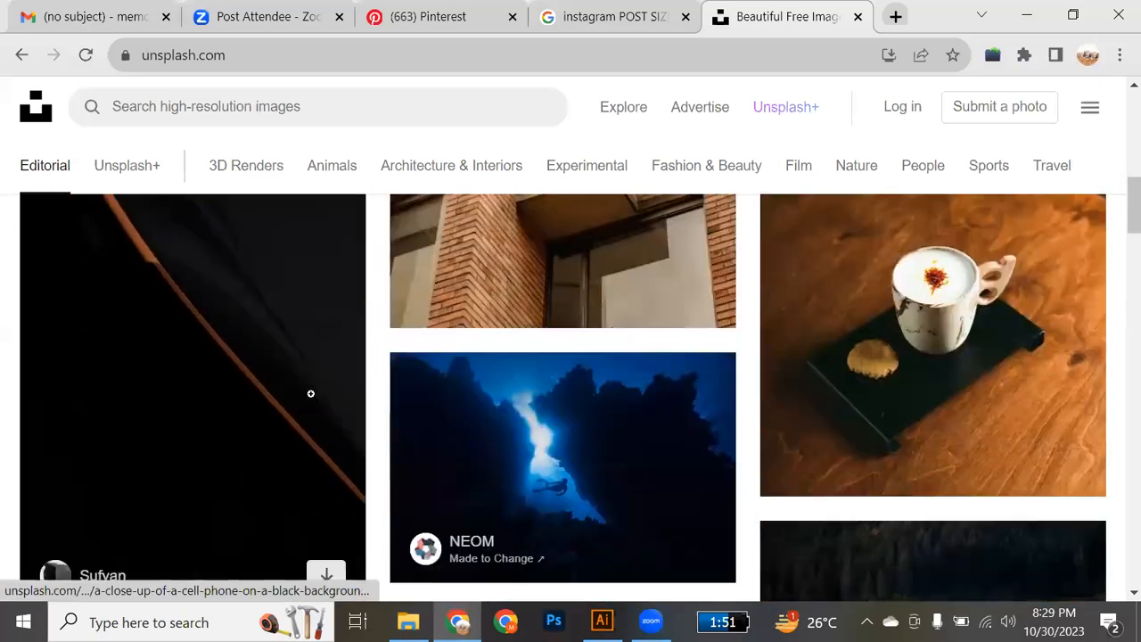
scroll(311, 394, down, 2)
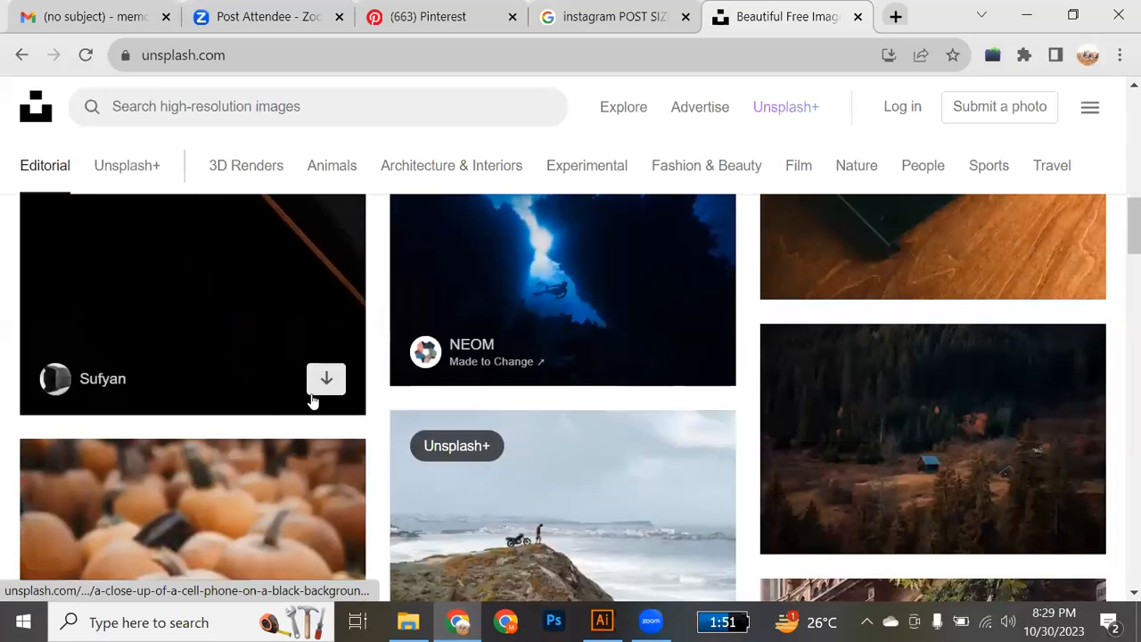
click(288, 108)
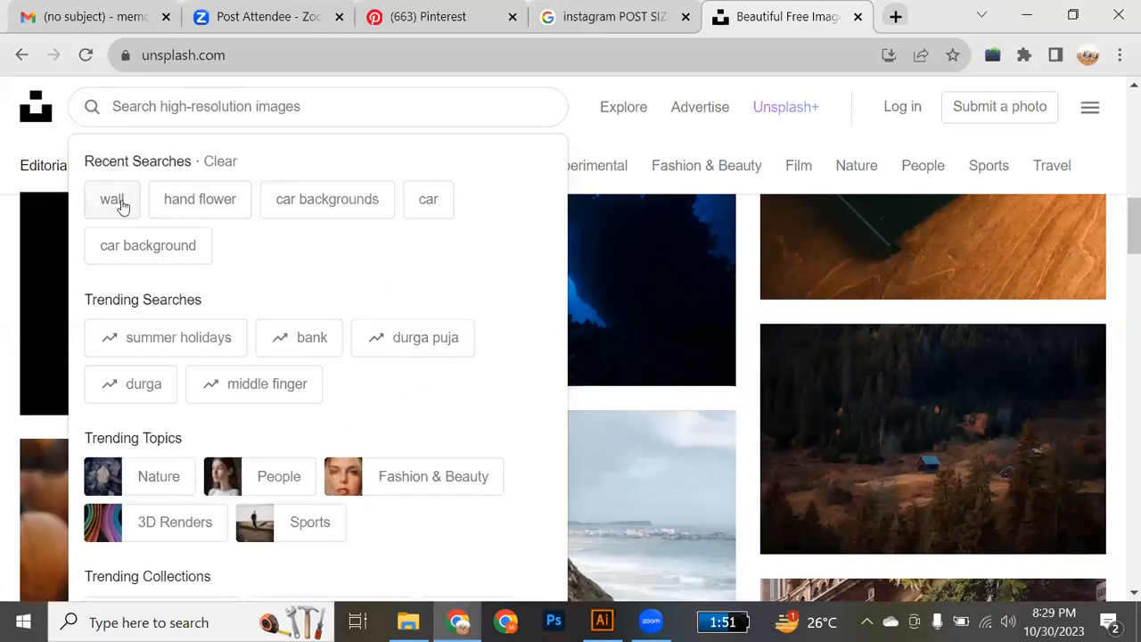
click(321, 201)
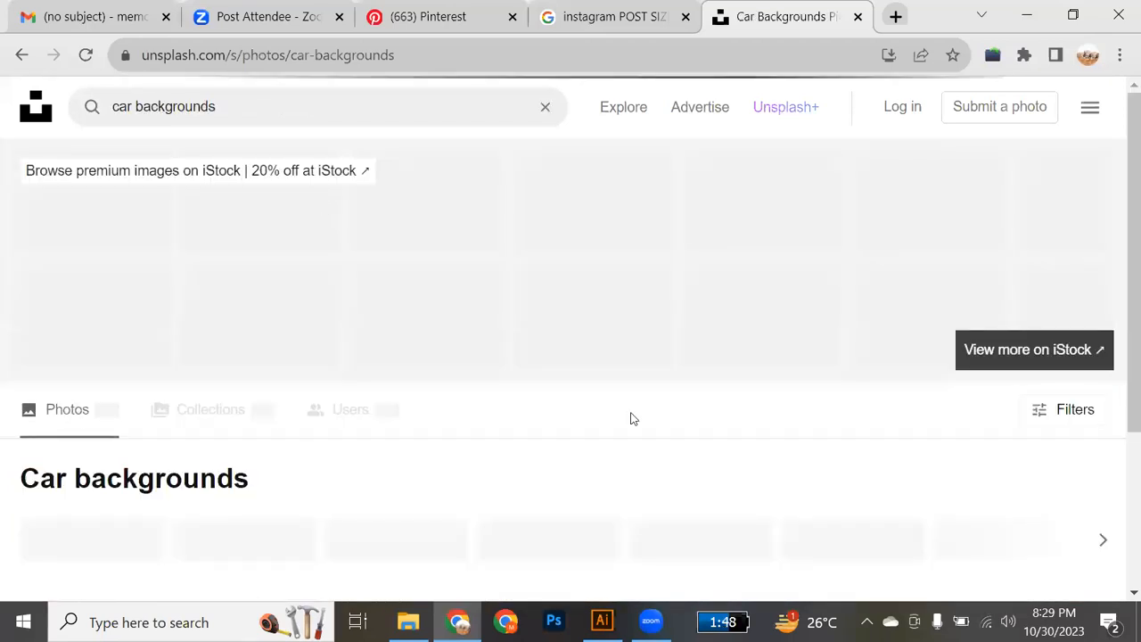
Find the photo of the white car crossing water among the results and download it in Original Size (5472 x 3648).
scroll(630, 419, down, 6)
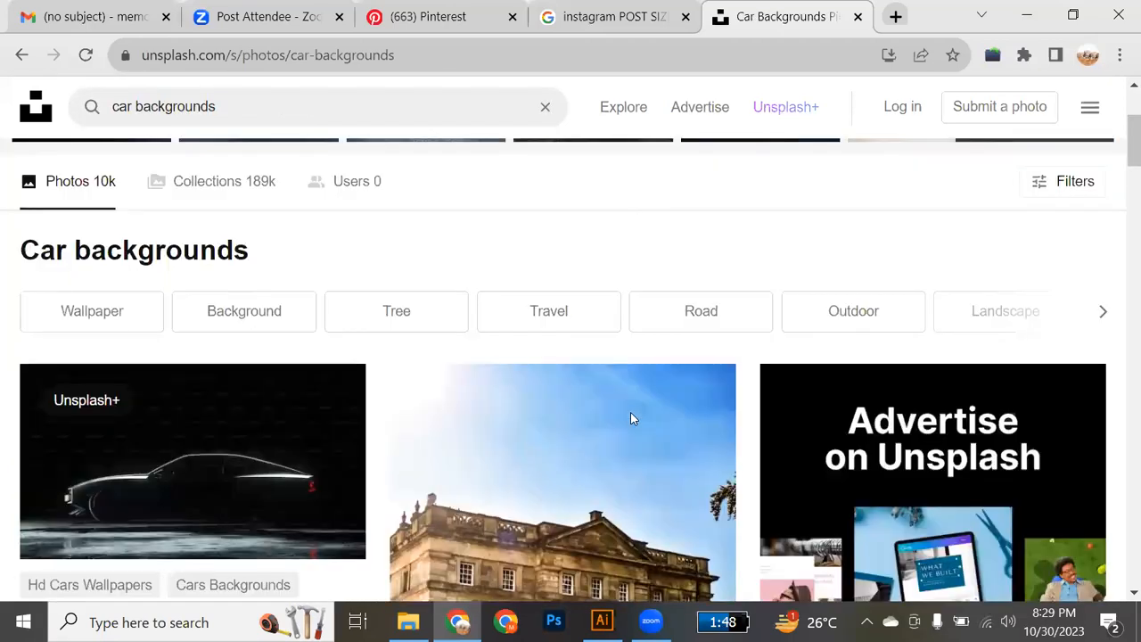
scroll(630, 412, down, 2)
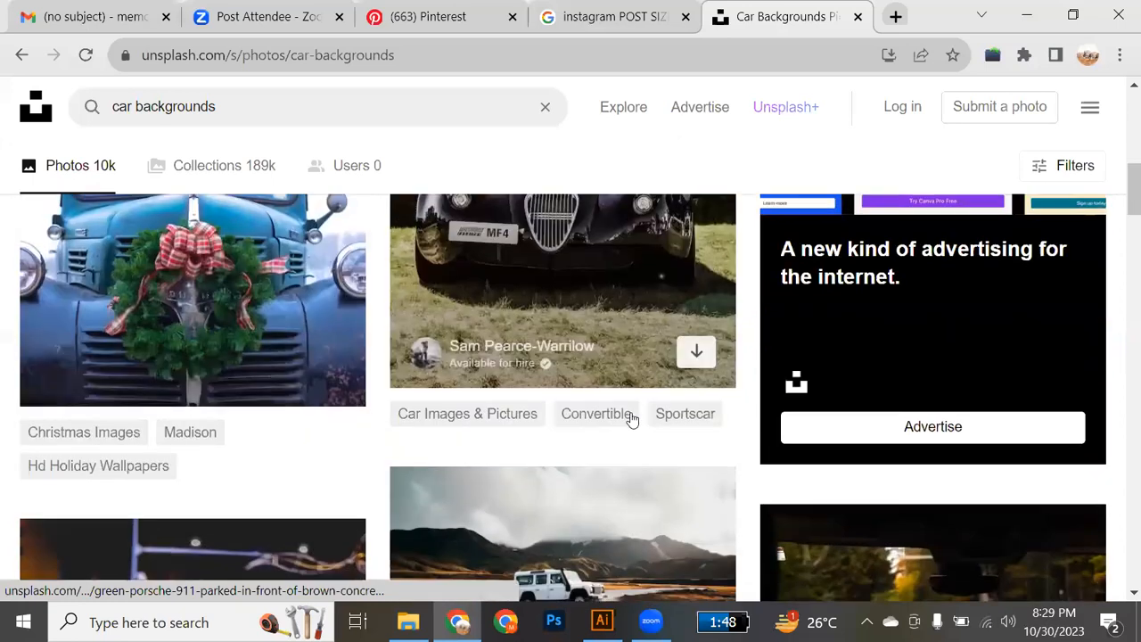
scroll(630, 419, up, 4)
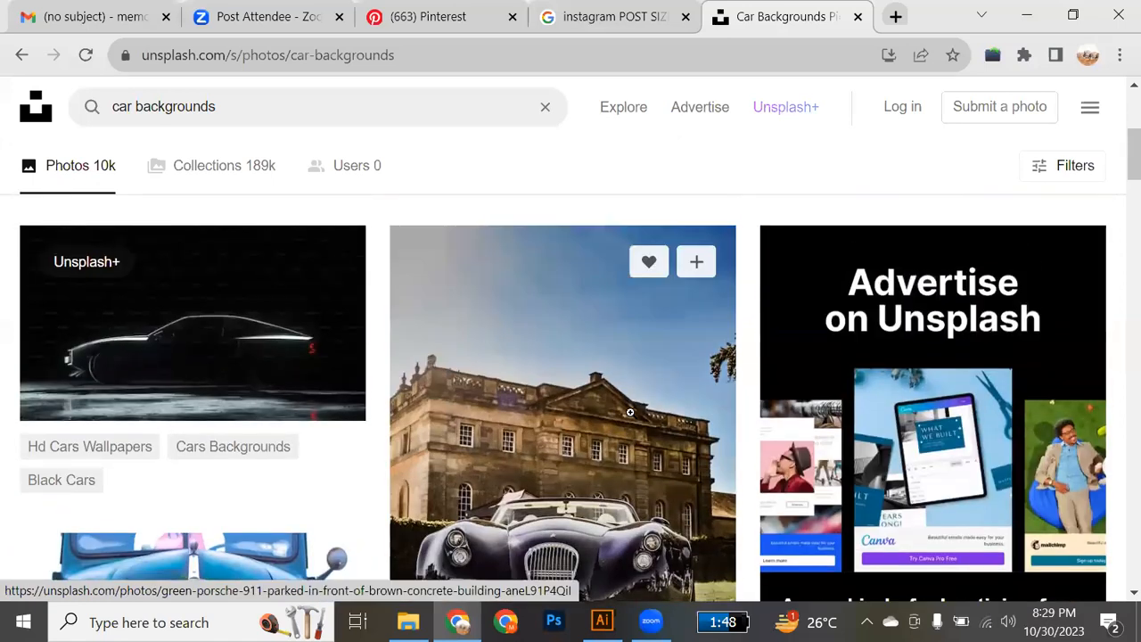
scroll(631, 412, down, 5)
scroll(631, 413, down, 3)
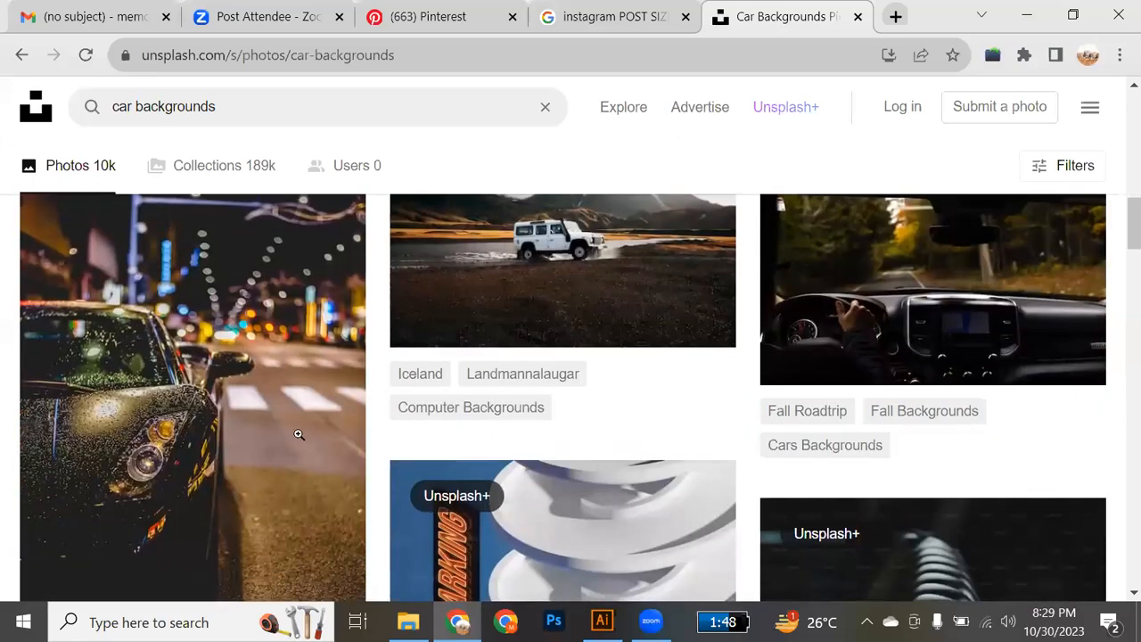
scroll(298, 434, down, 2)
scroll(301, 434, up, 3)
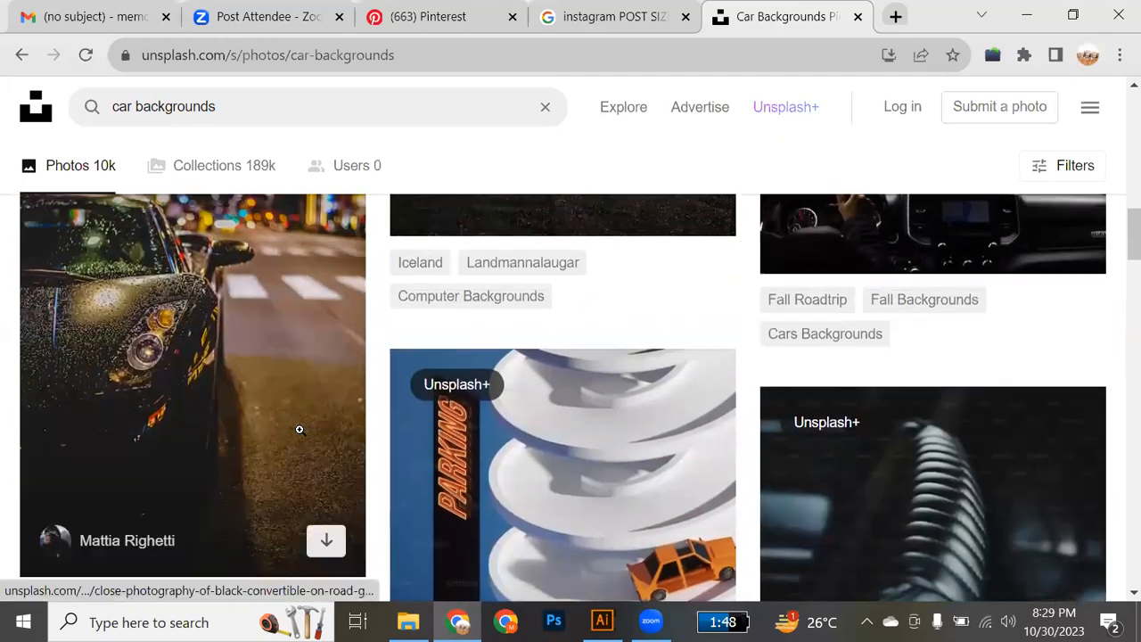
scroll(548, 387, up, 2)
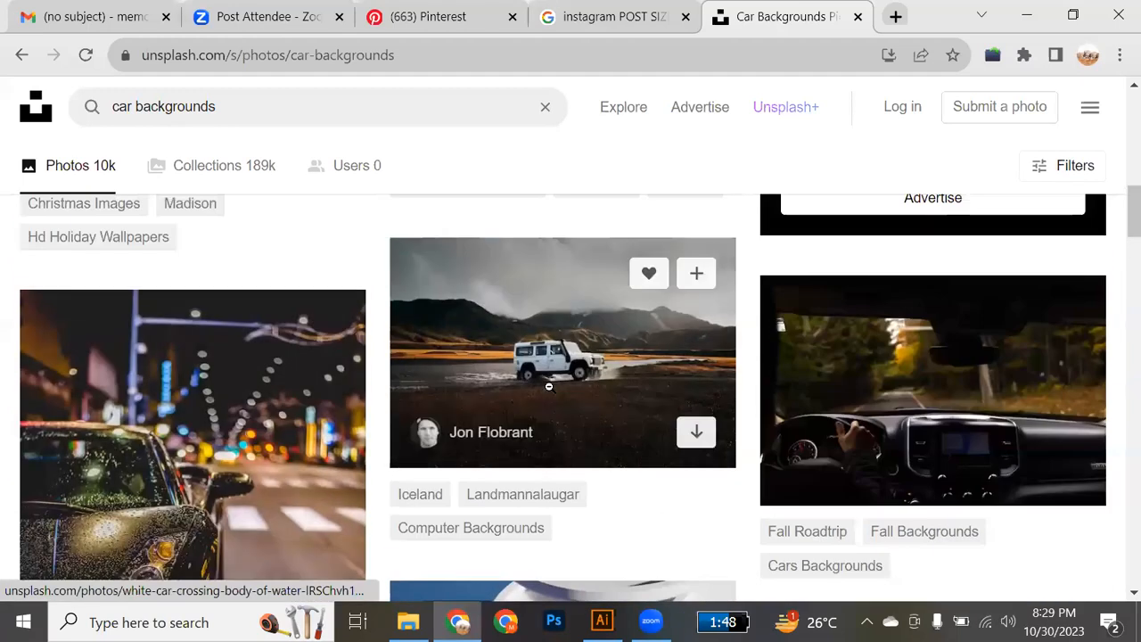
click(548, 387)
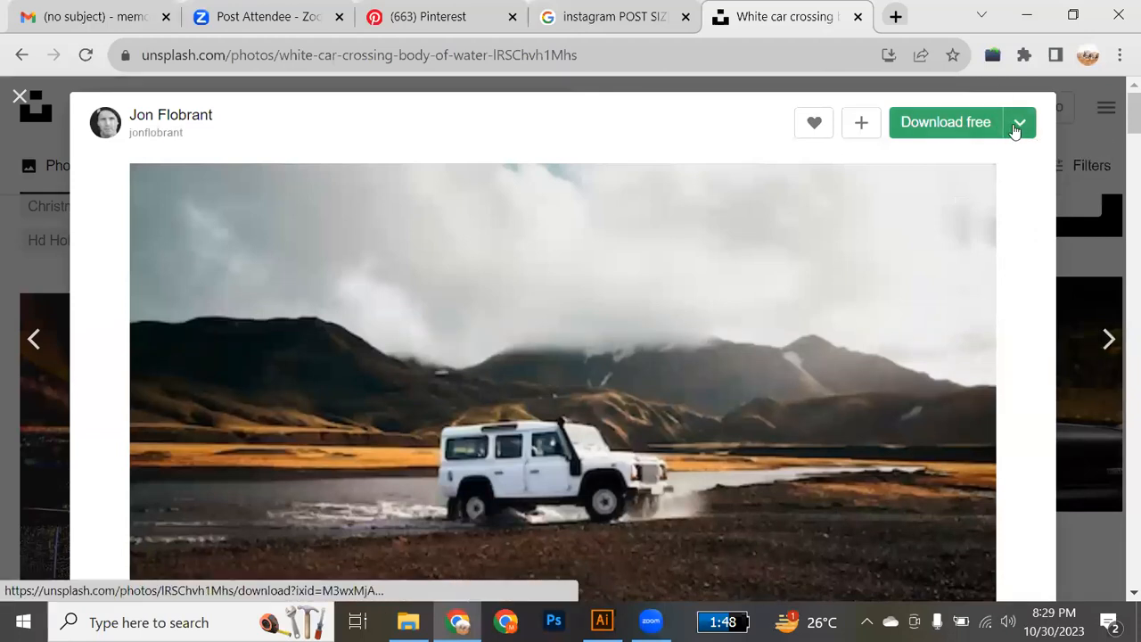
click(1016, 129)
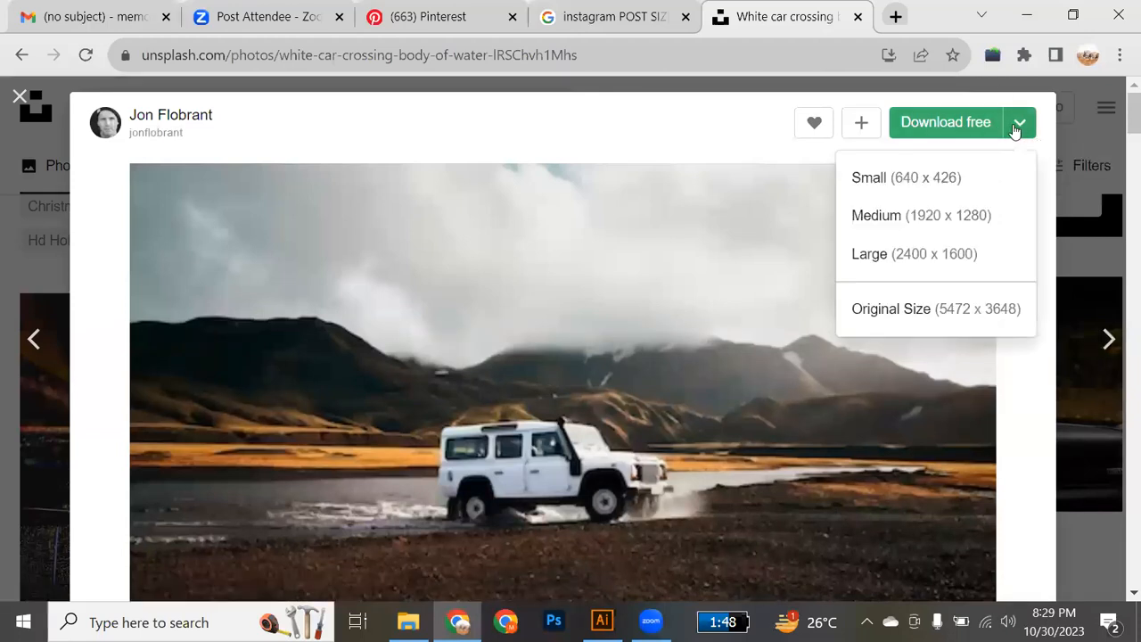
click(919, 325)
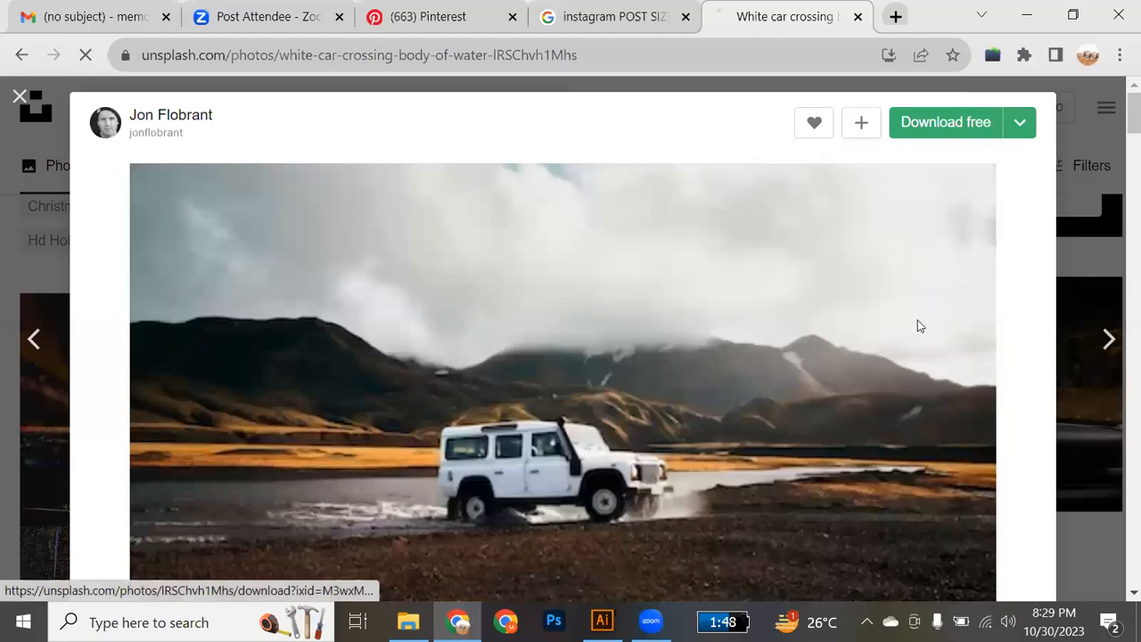
Close the white car photo and its attribution pop-up, and open the full iStock results for "car backgrounds" from Unsplash.
click(17, 95)
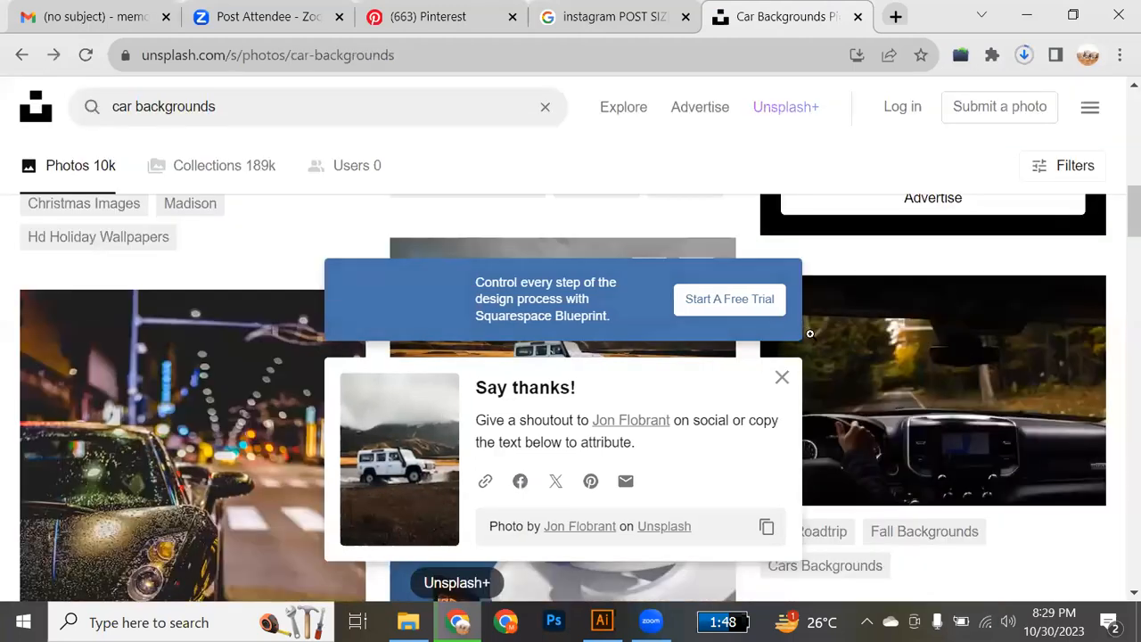
click(782, 378)
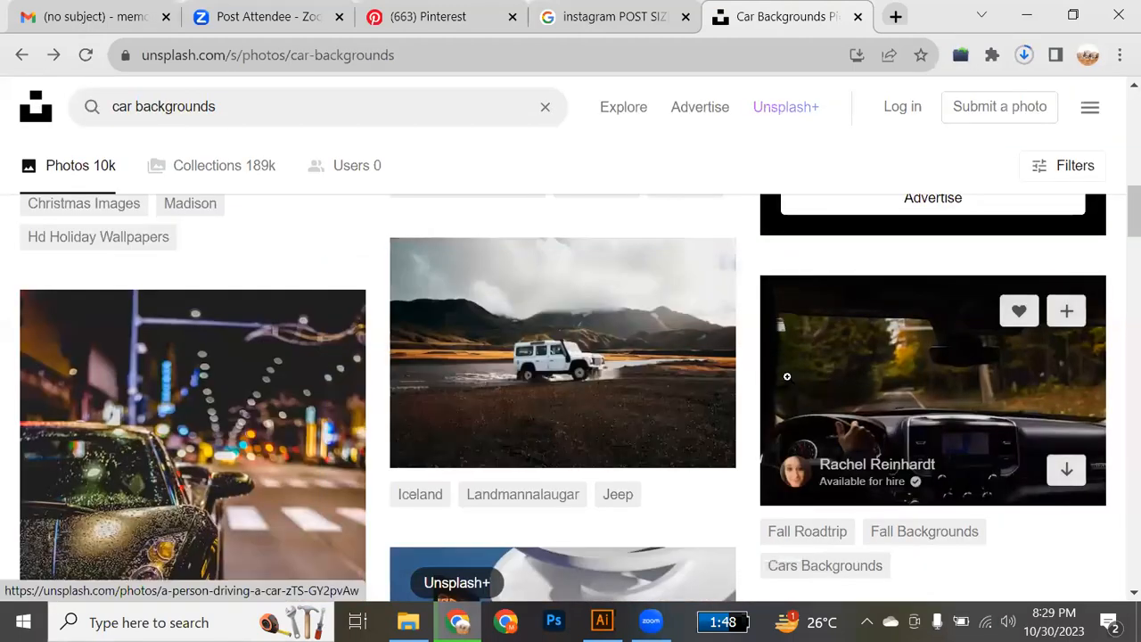
scroll(789, 383, up, 4)
scroll(790, 384, up, 5)
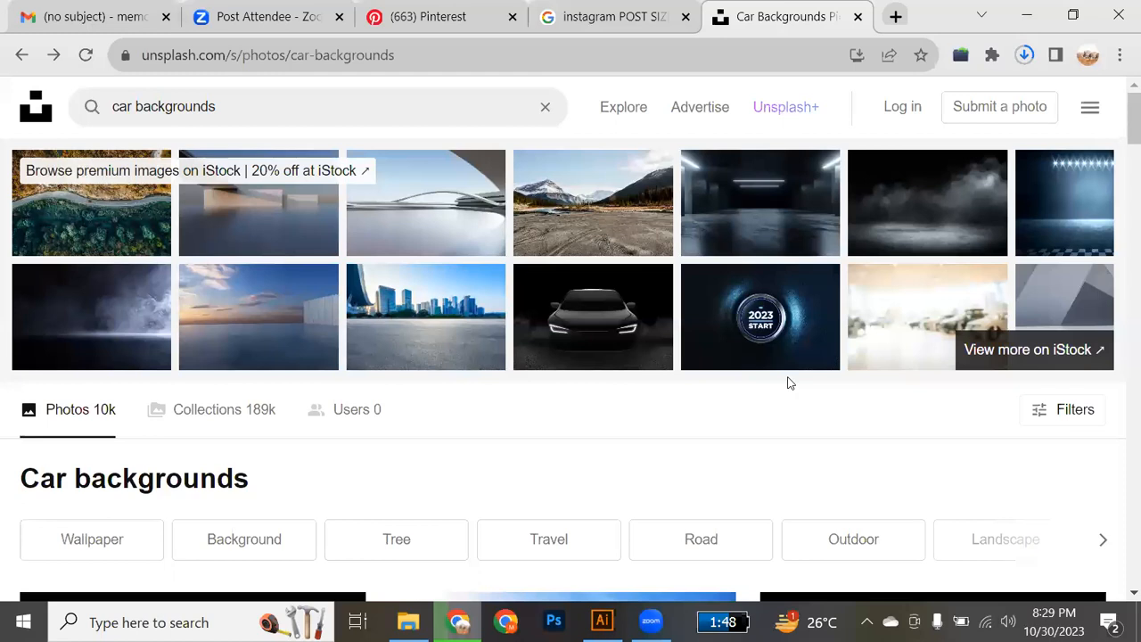
click(1057, 358)
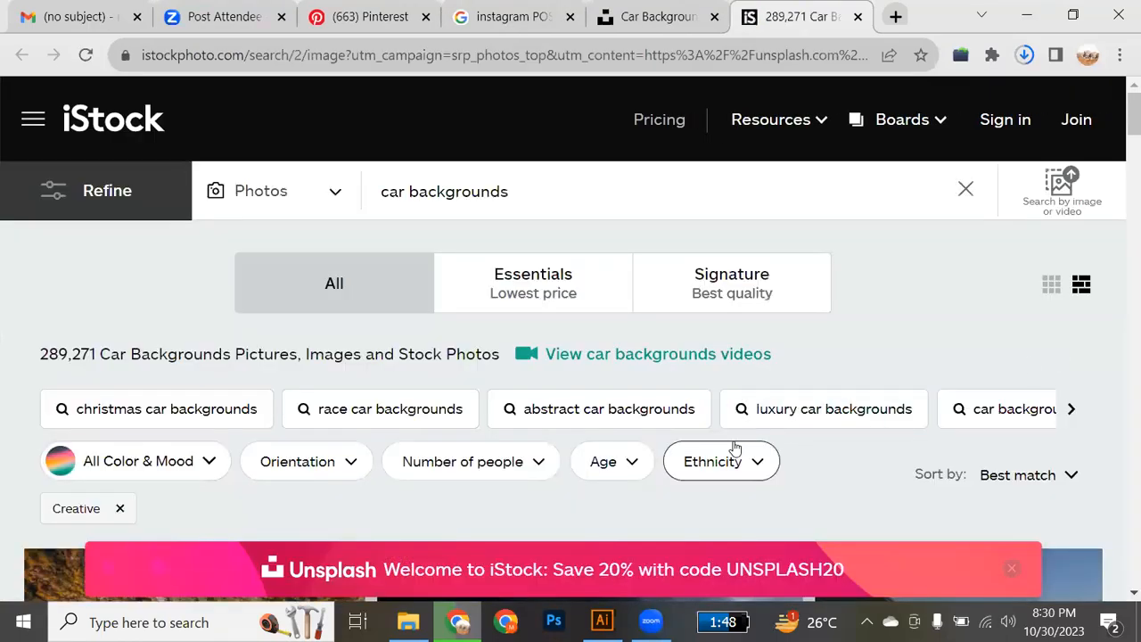
Open the "Road through the forest" stock photo, look over its page and return to the iStock results.
scroll(737, 448, down, 3)
scroll(738, 447, down, 2)
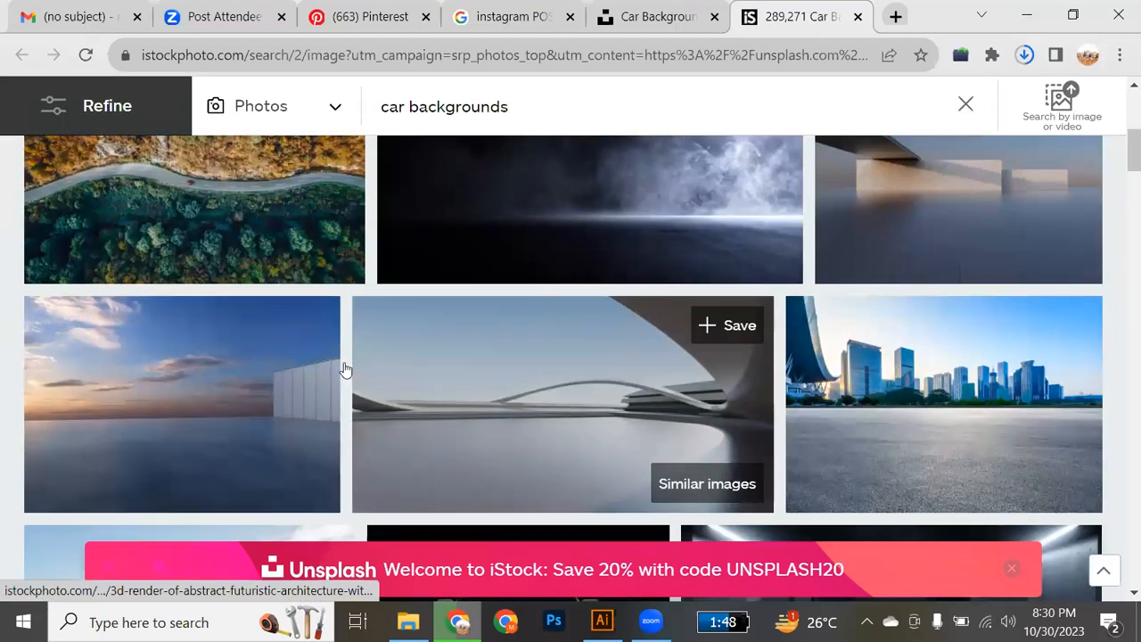
click(238, 192)
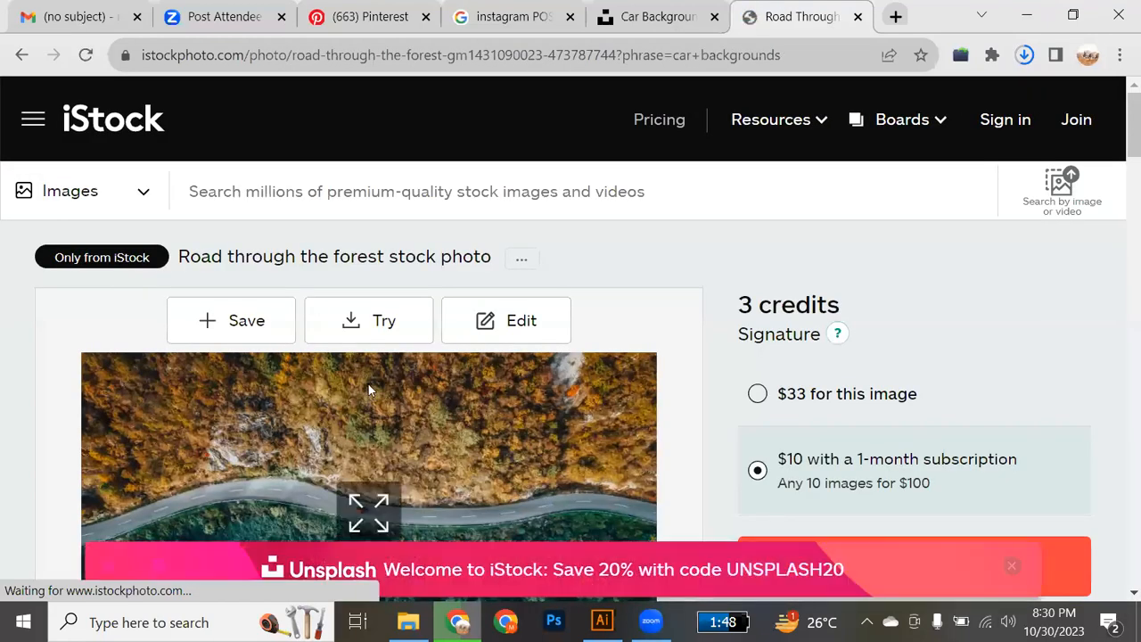
scroll(370, 389, down, 2)
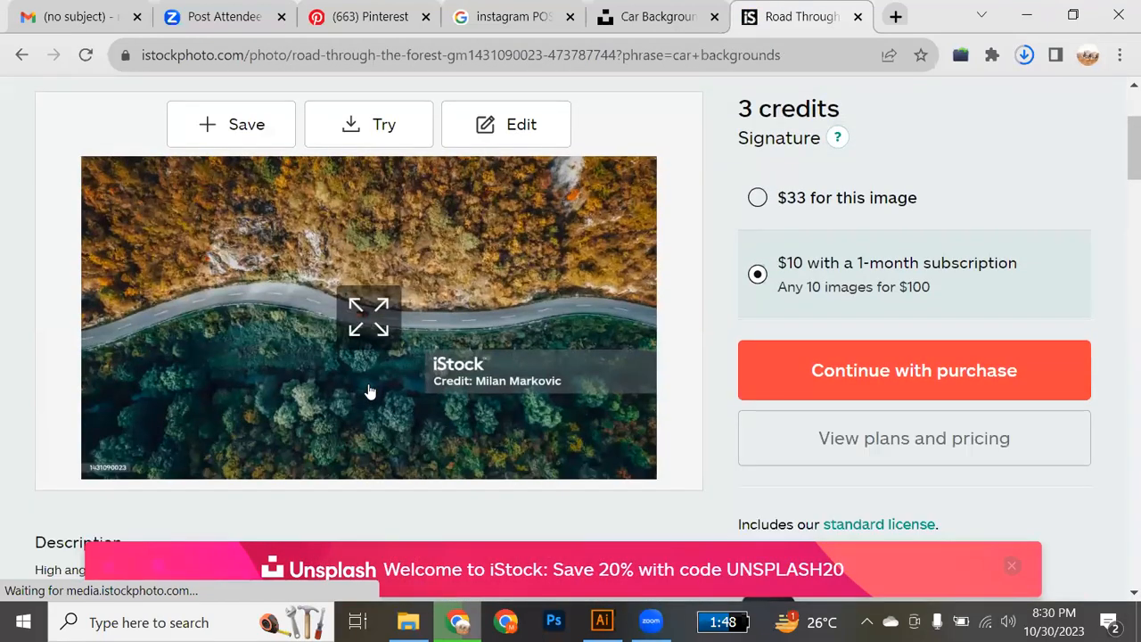
scroll(370, 393, up, 2)
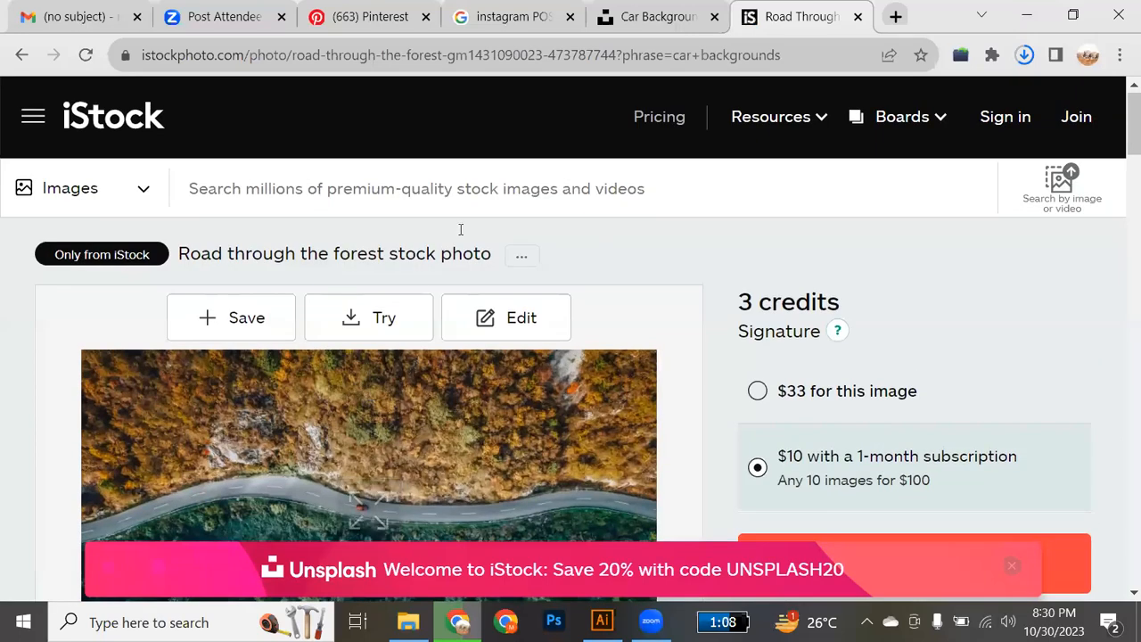
click(22, 56)
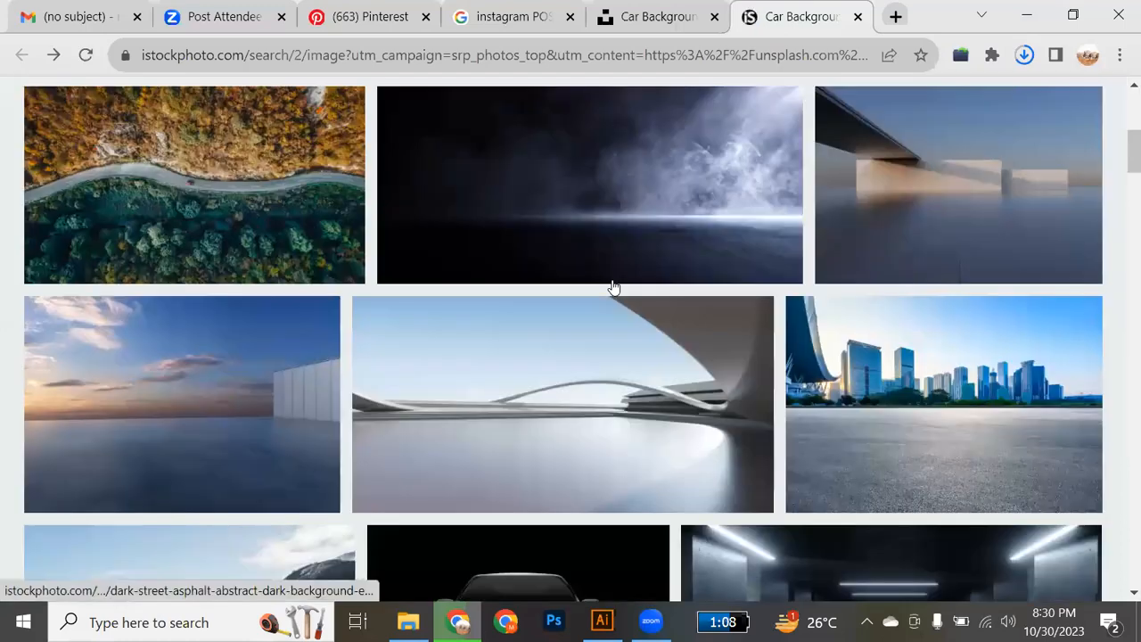
Find the photo of the empty dirt ground with snowy mountains and save it into the Class reference folder.
scroll(614, 286, down, 2)
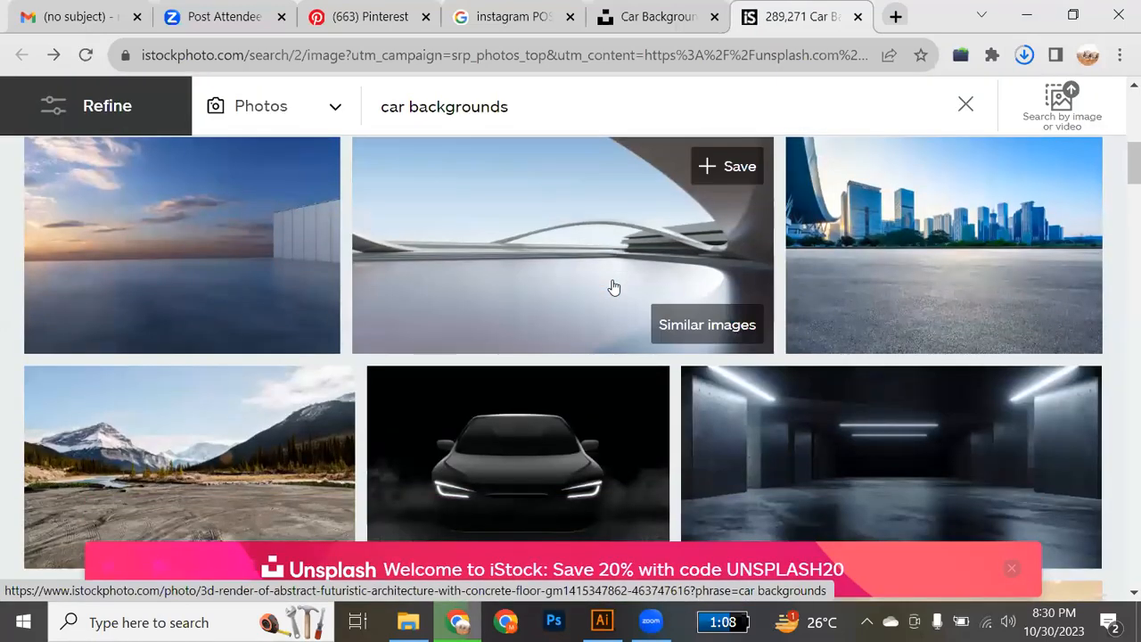
scroll(614, 287, down, 2)
scroll(614, 286, down, 5)
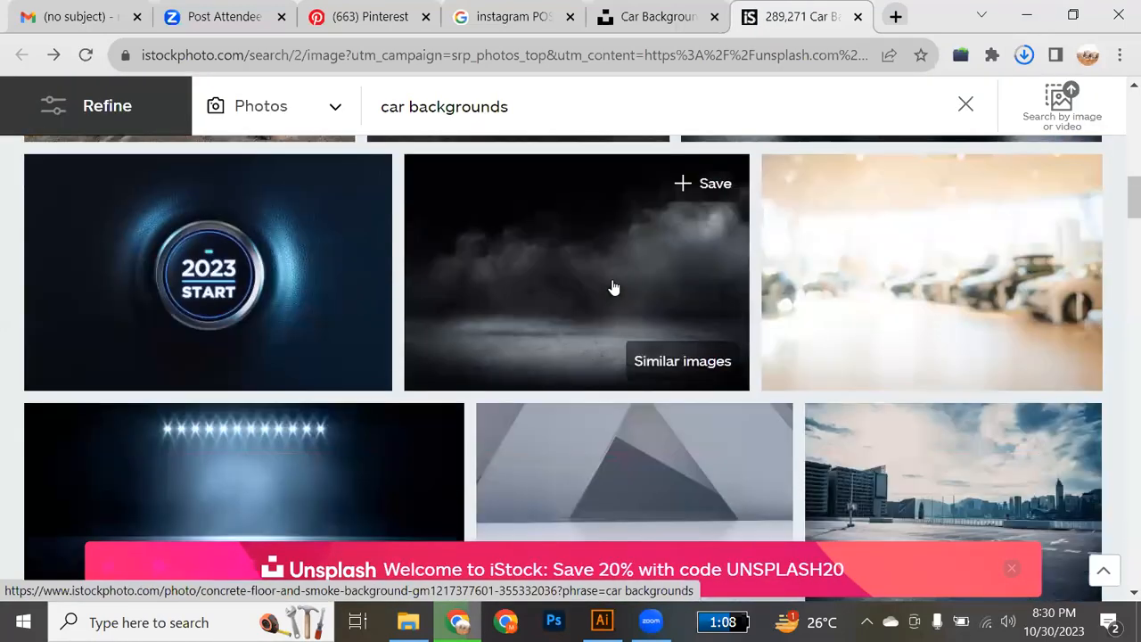
scroll(613, 287, down, 2)
scroll(614, 287, up, 2)
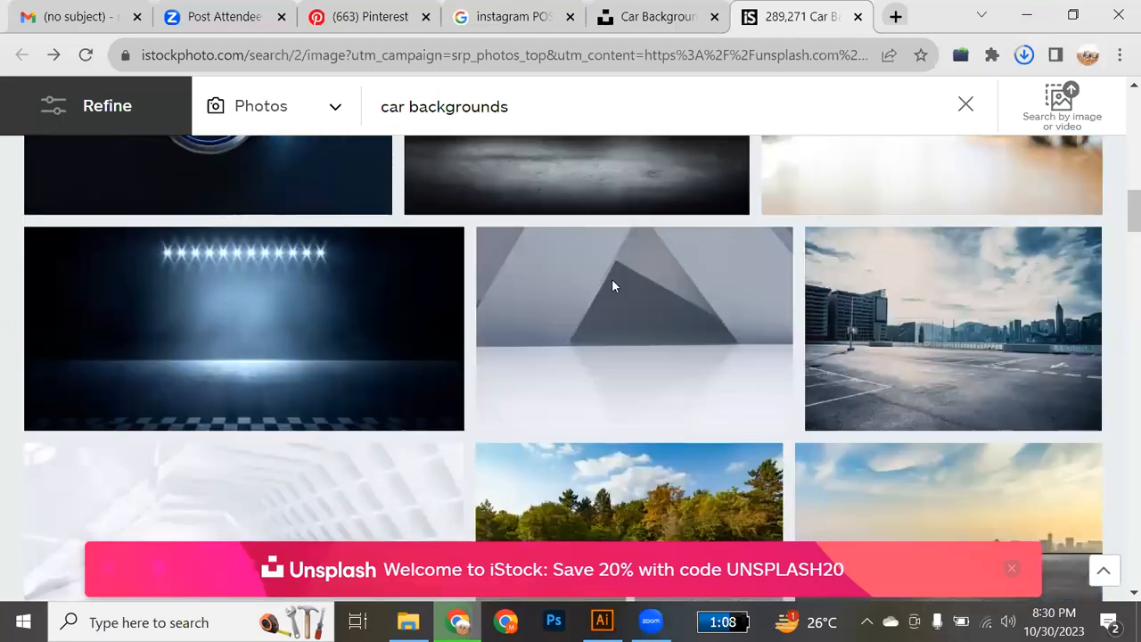
scroll(614, 288, up, 3)
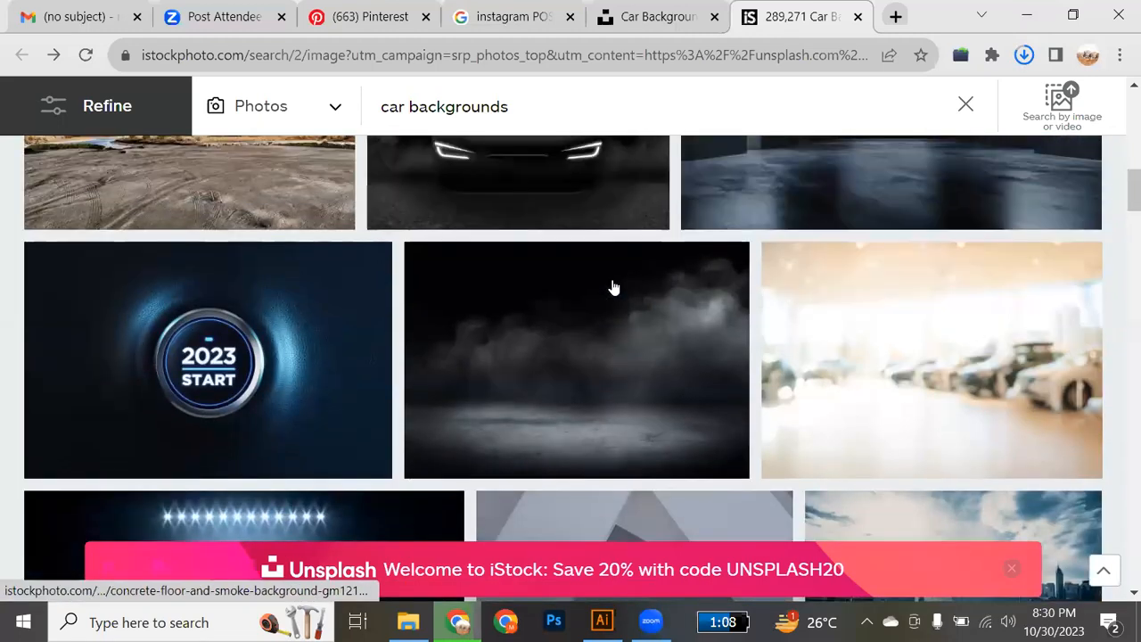
scroll(614, 287, up, 2)
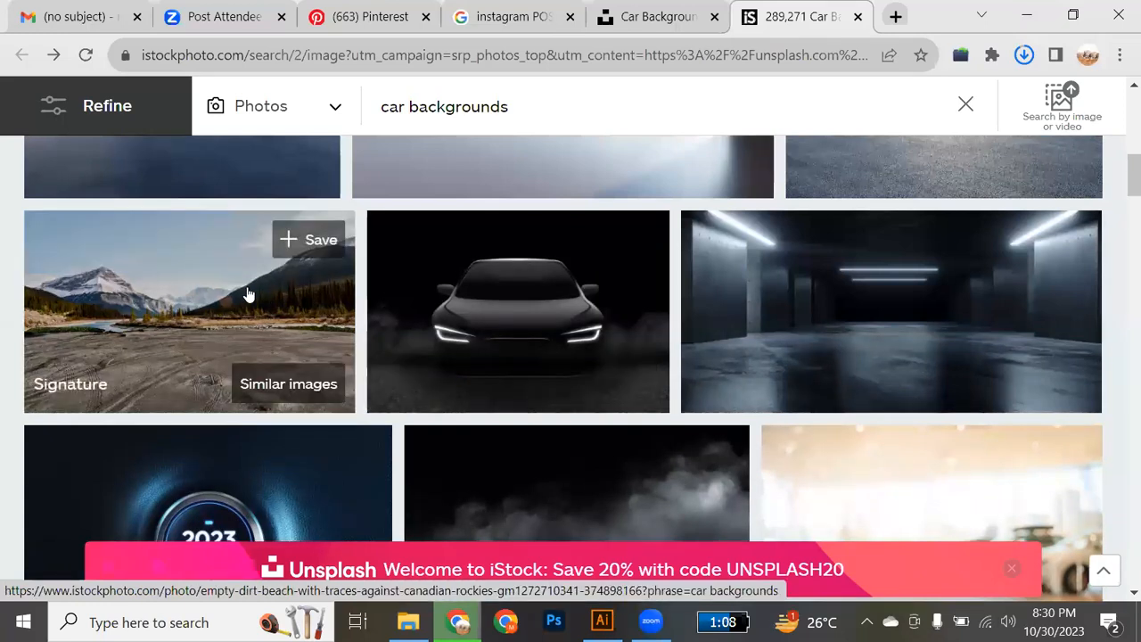
drag(309, 365, 411, 622)
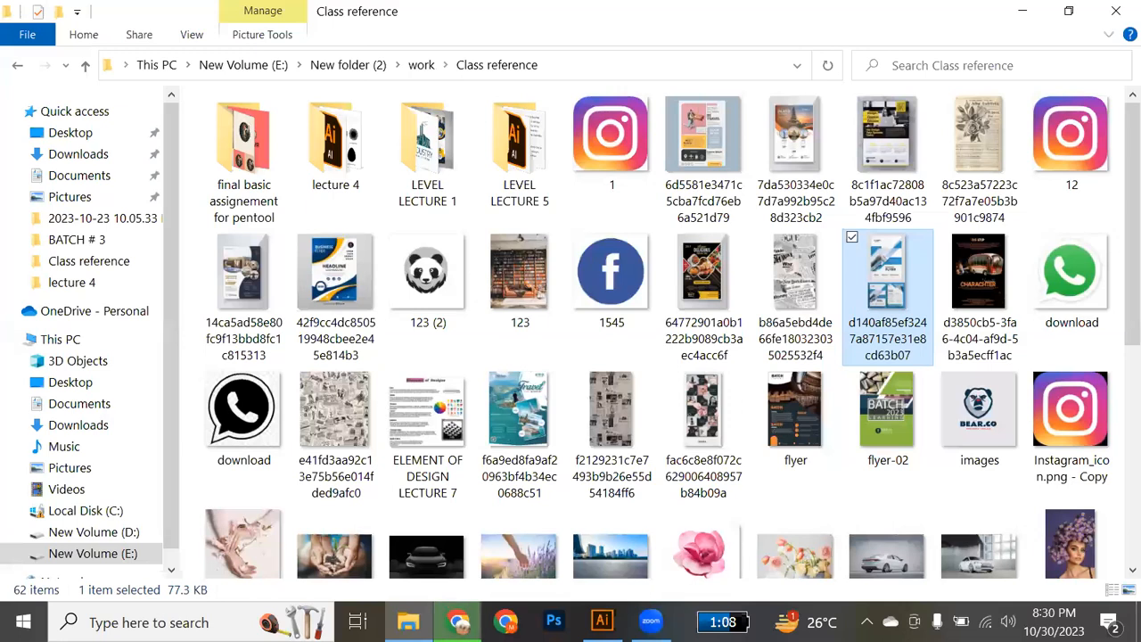
key(alt+Tab)
drag(379, 604, 558, 320)
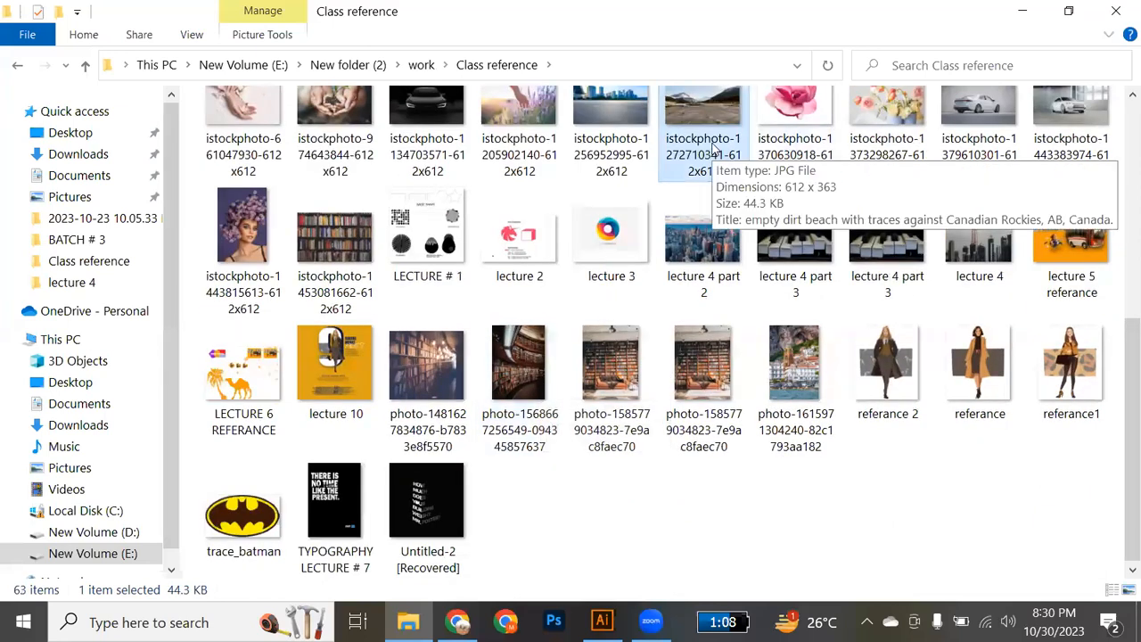
Place the mountain photo in the Illustrator flyer and scale it to about 436 x 258 px over the lower beige parallelogram.
scroll(715, 157, up, 3)
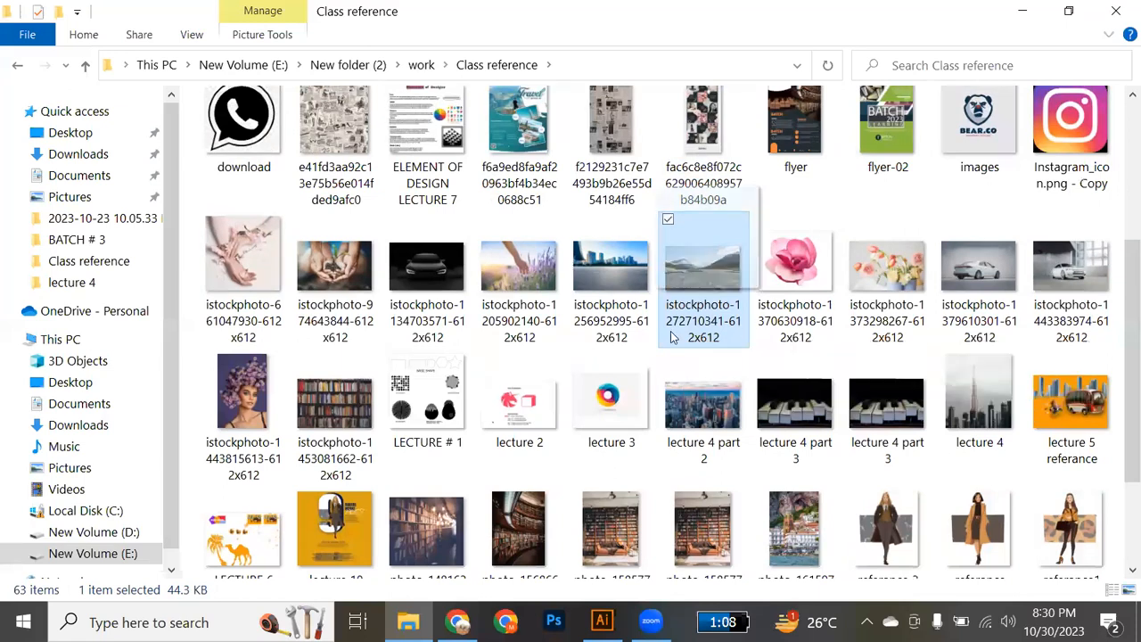
drag(704, 267, 566, 340)
drag(628, 378, 719, 438)
scroll(719, 438, down, 5)
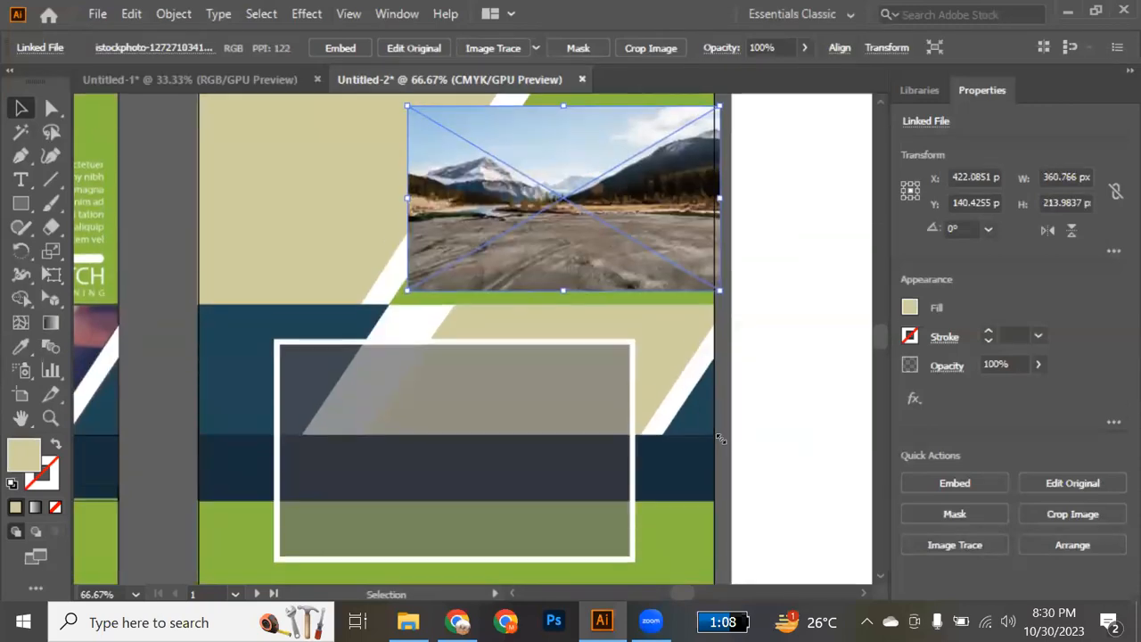
drag(592, 267, 538, 443)
drag(627, 444, 733, 500)
drag(590, 453, 582, 436)
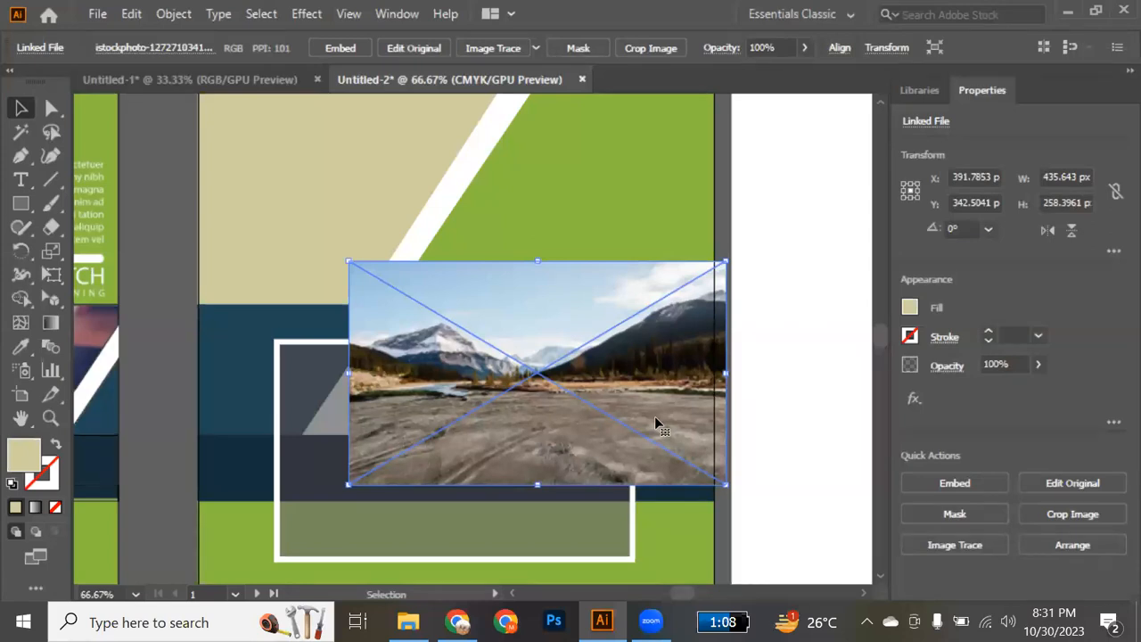
Send the mountain photo behind the lower beige parallelogram and clip it to that shape with a clipping mask.
key(ctrl)
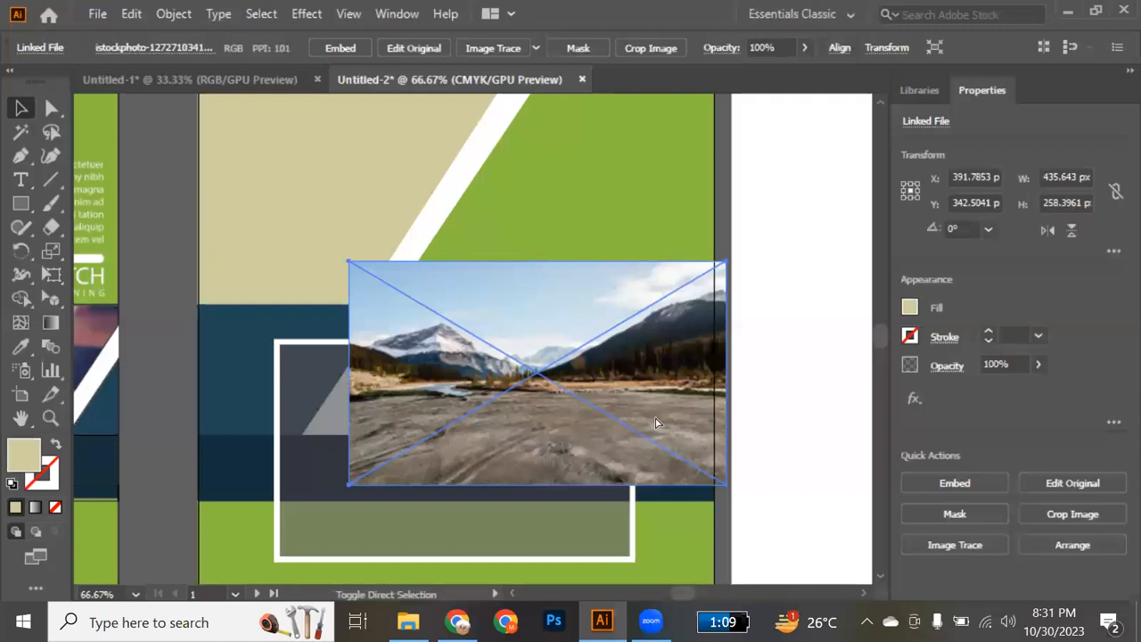
key(ctrl+bracketleft)
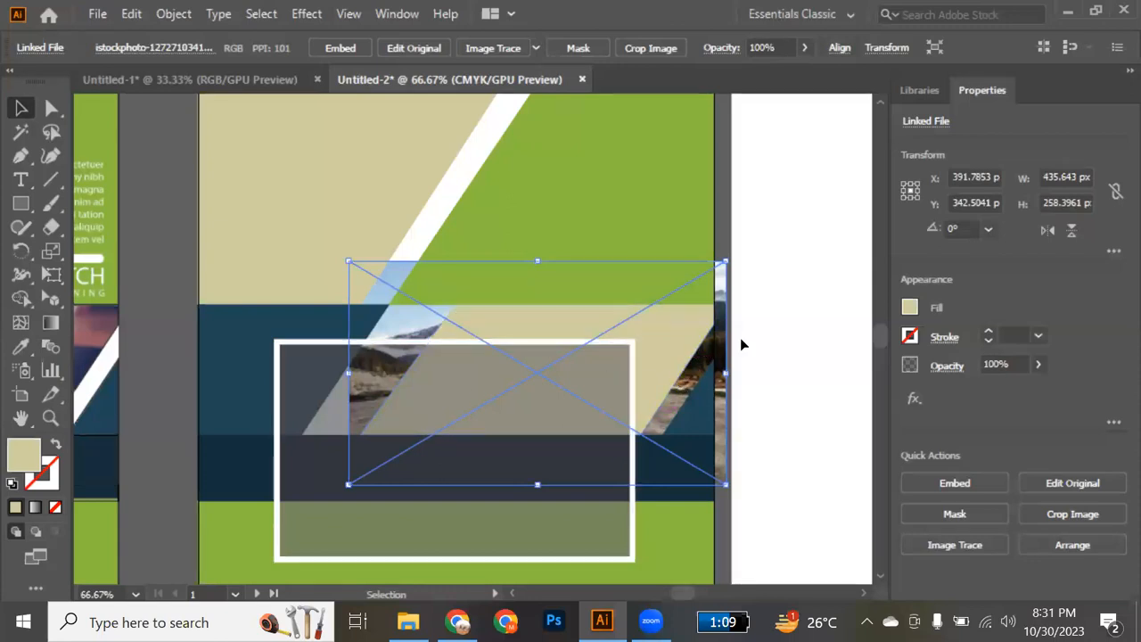
shift+click(679, 344)
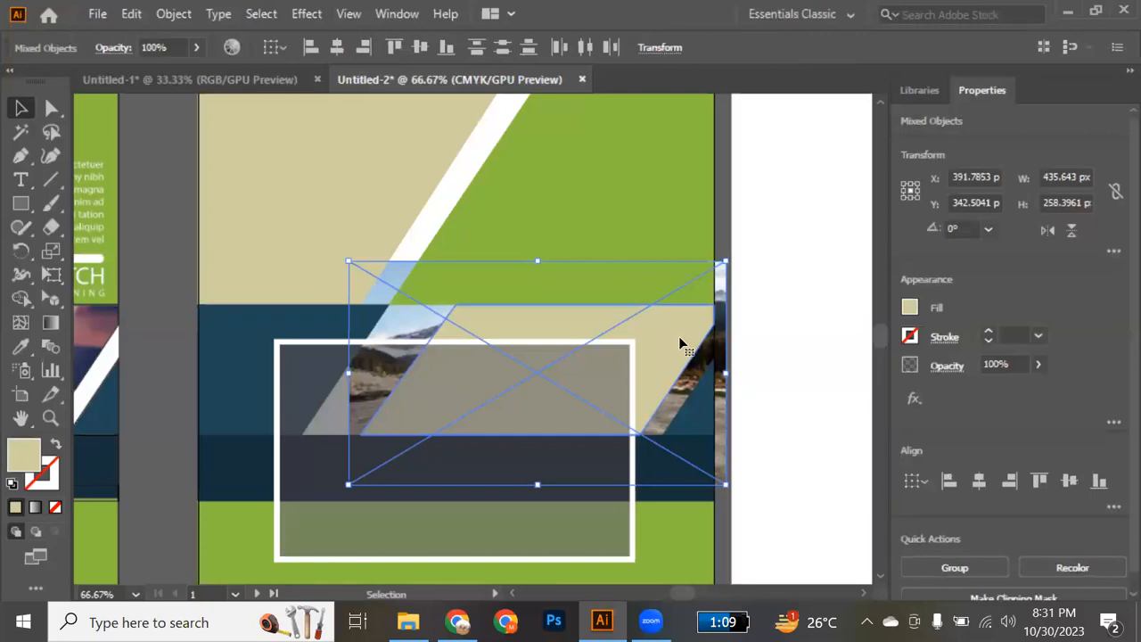
click(175, 14)
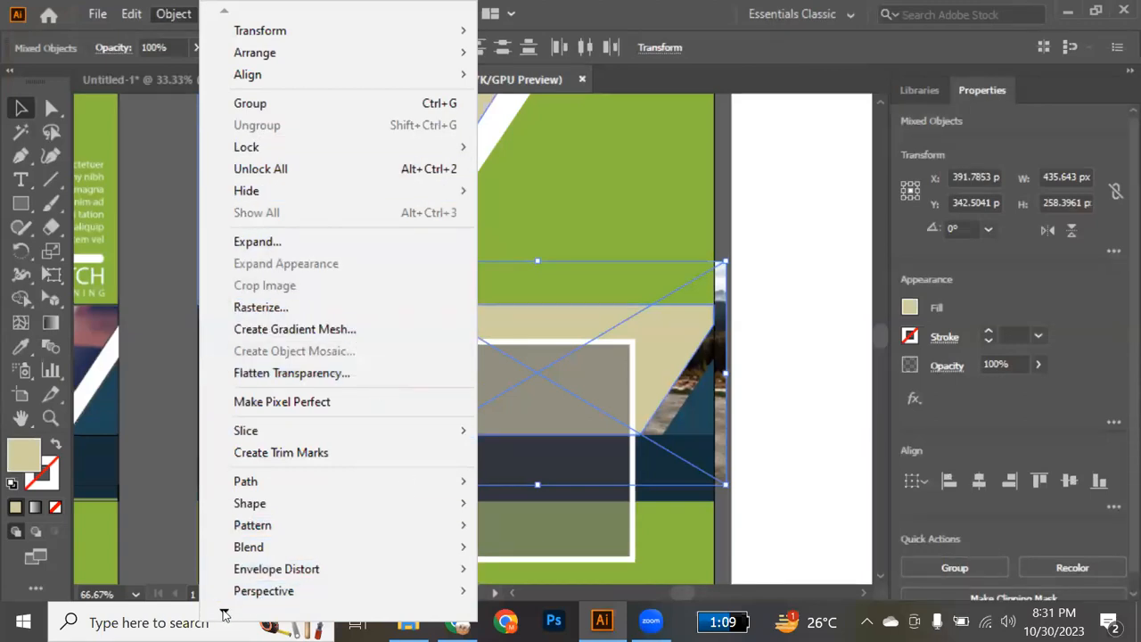
mouse_move(223, 613)
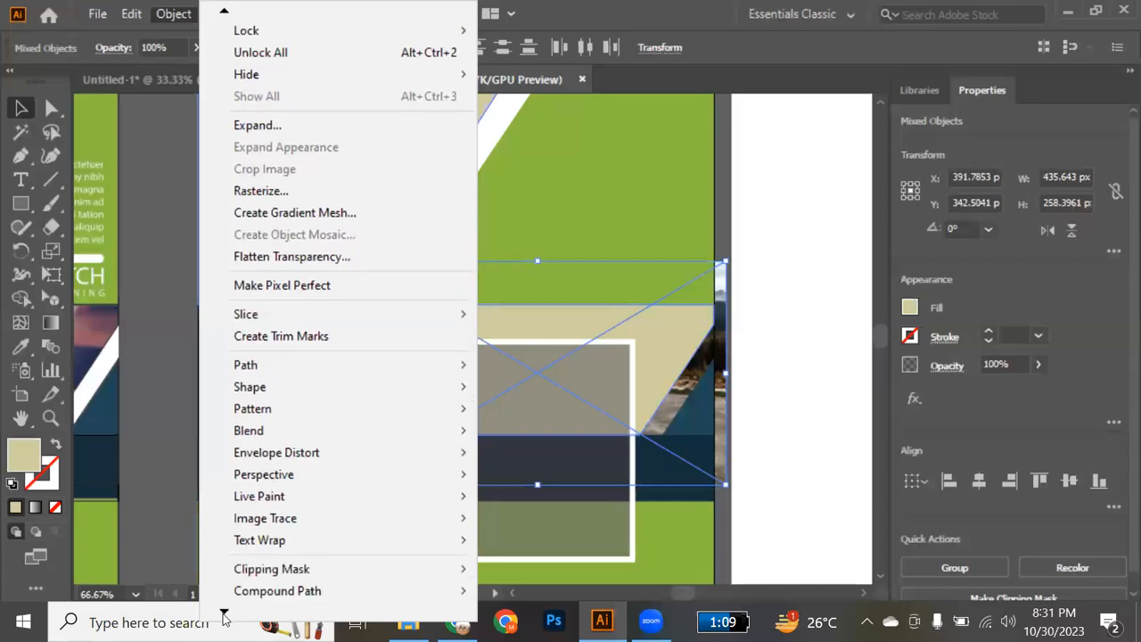
mouse_move(316, 569)
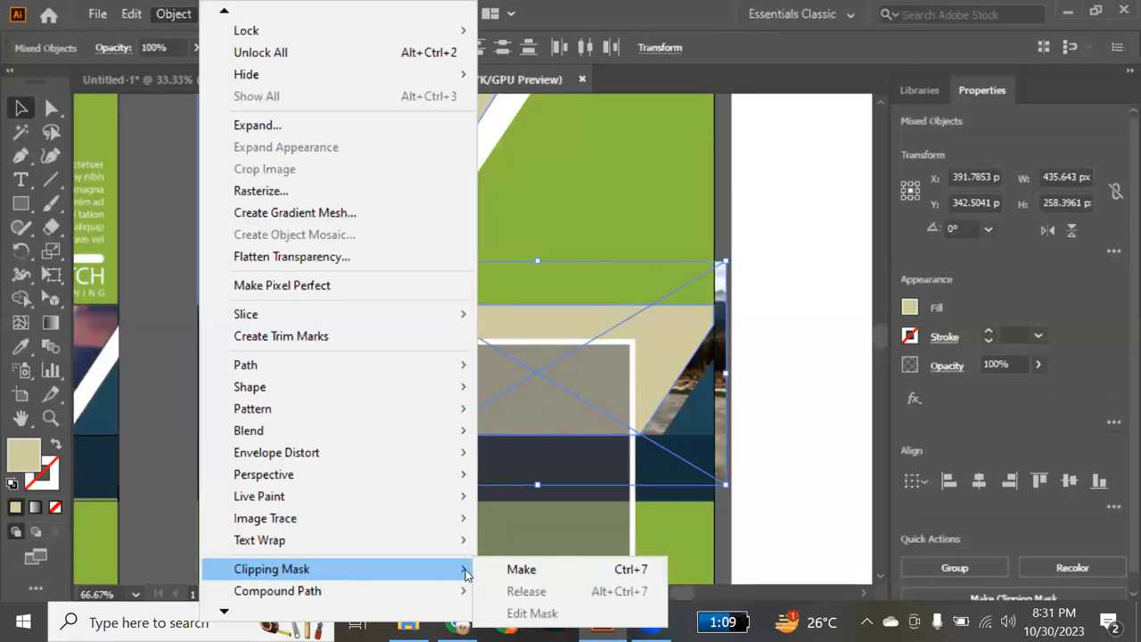
click(523, 569)
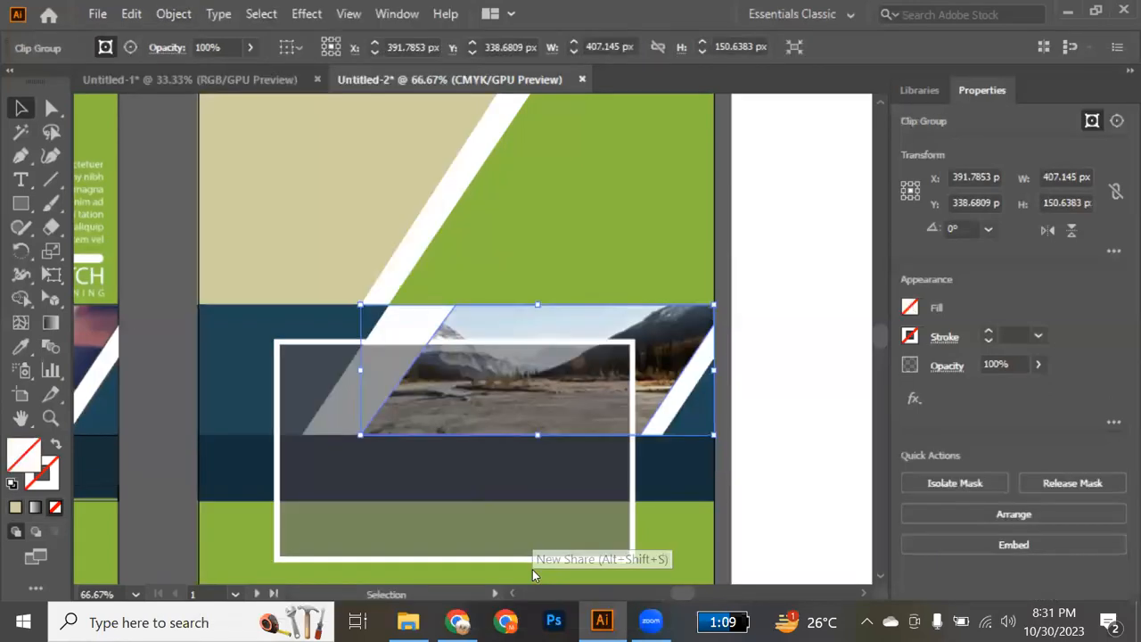
Isolate the clip group, scale the mountain photo inside it to about 407 x 242 px, and exit isolation.
double_click(663, 353)
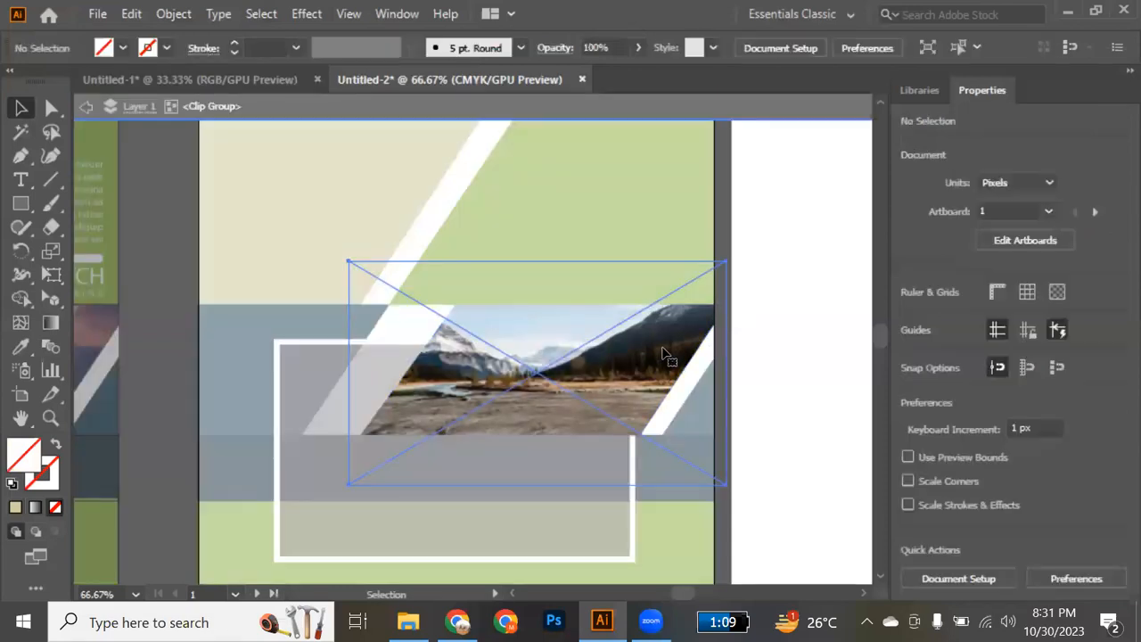
click(662, 353)
drag(724, 486, 714, 477)
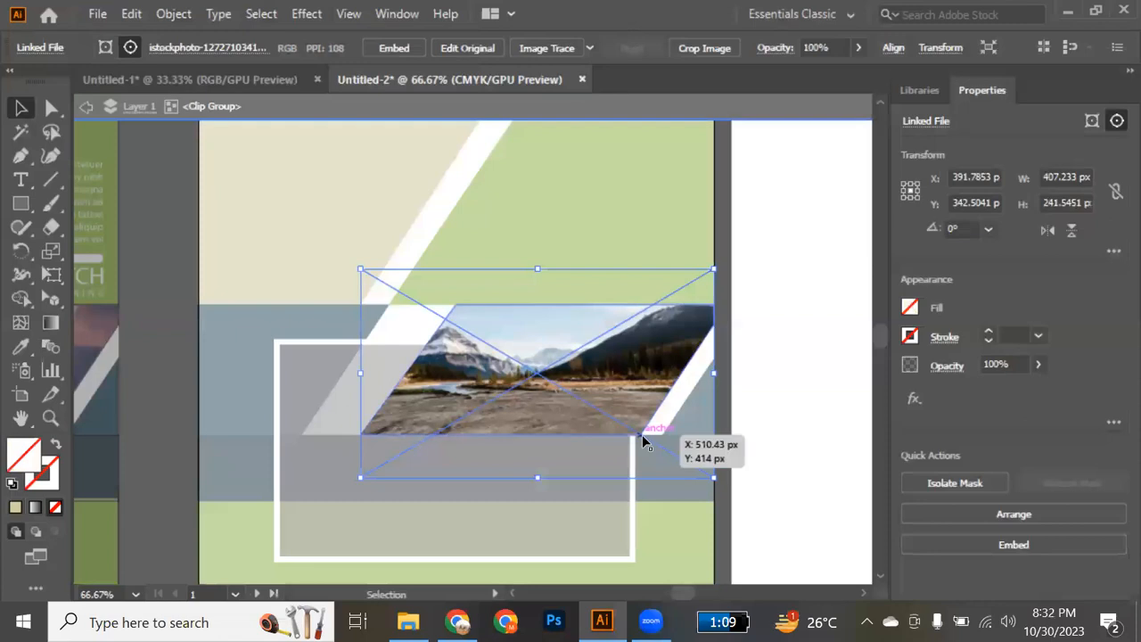
drag(621, 454, 618, 451)
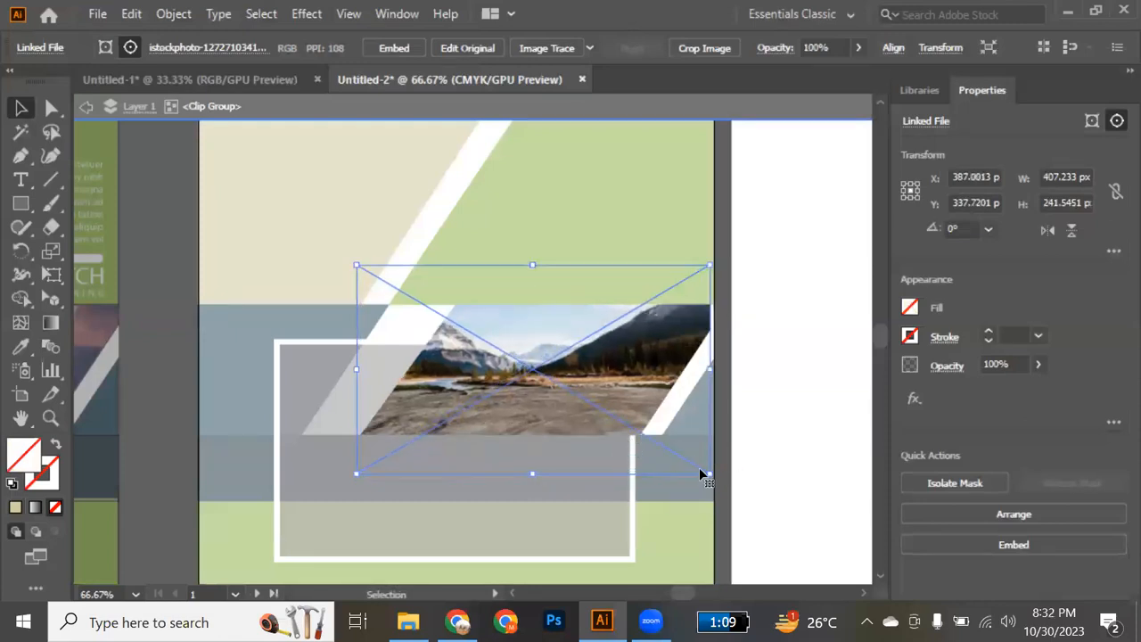
key(ctrl+z)
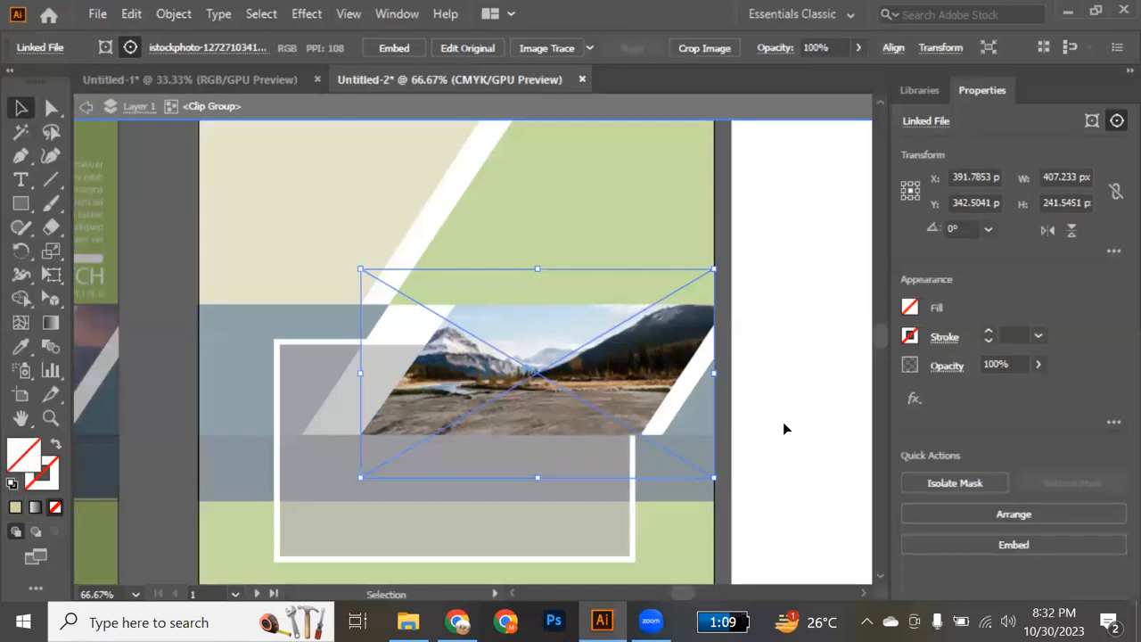
double_click(813, 343)
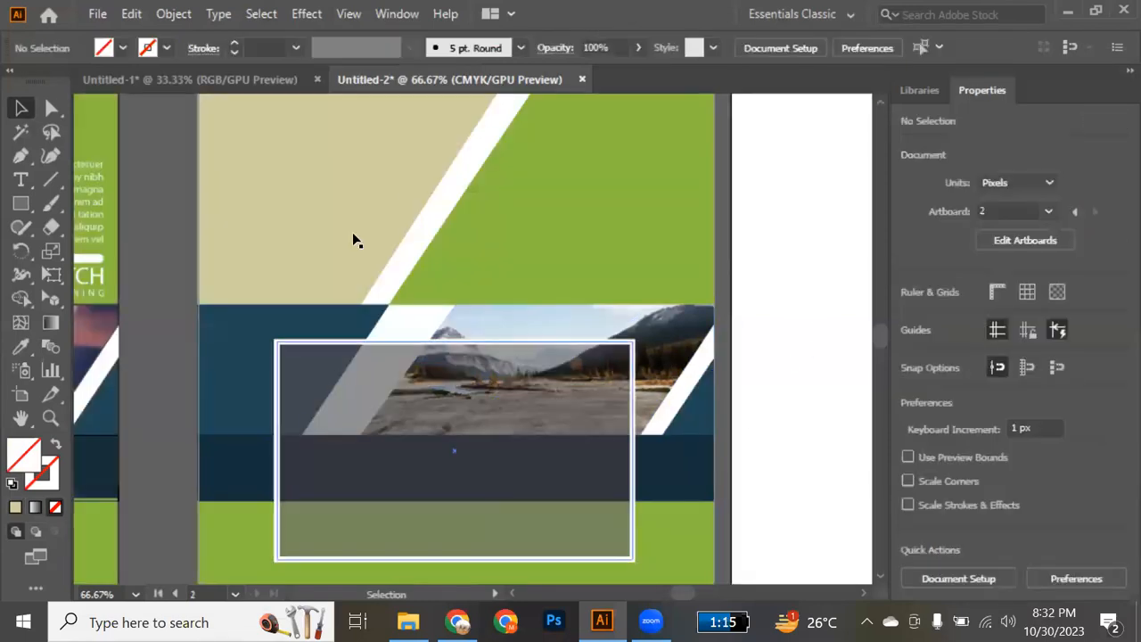
Place the white car photo downloaded from Unsplash from the Downloads folder onto the flyer artboard.
scroll(634, 436, up, 3)
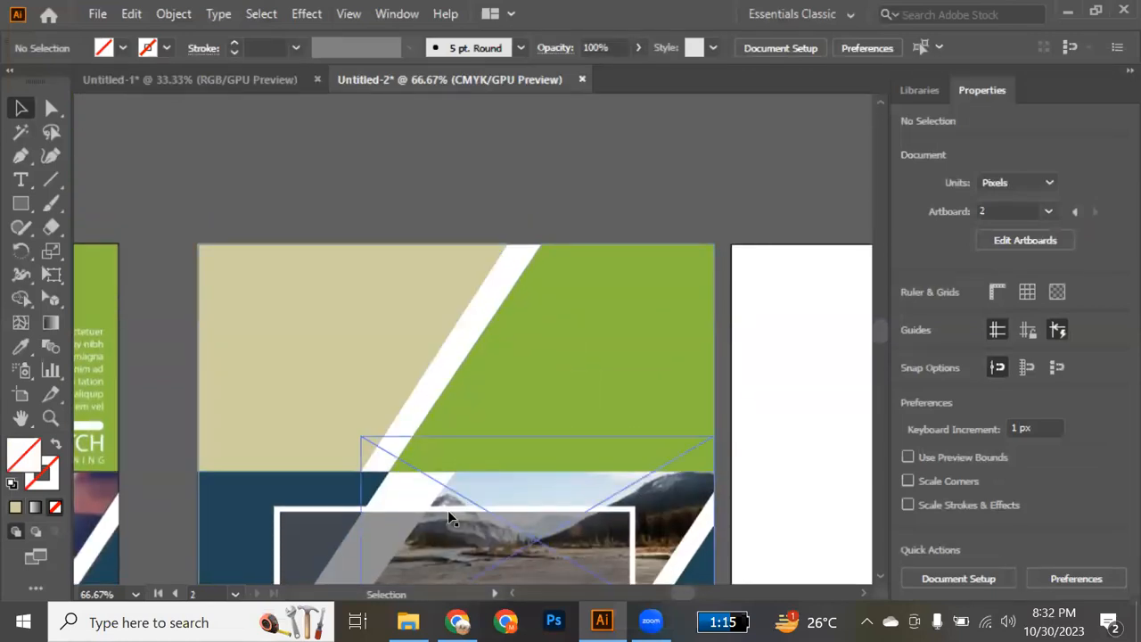
key(alt+Tab)
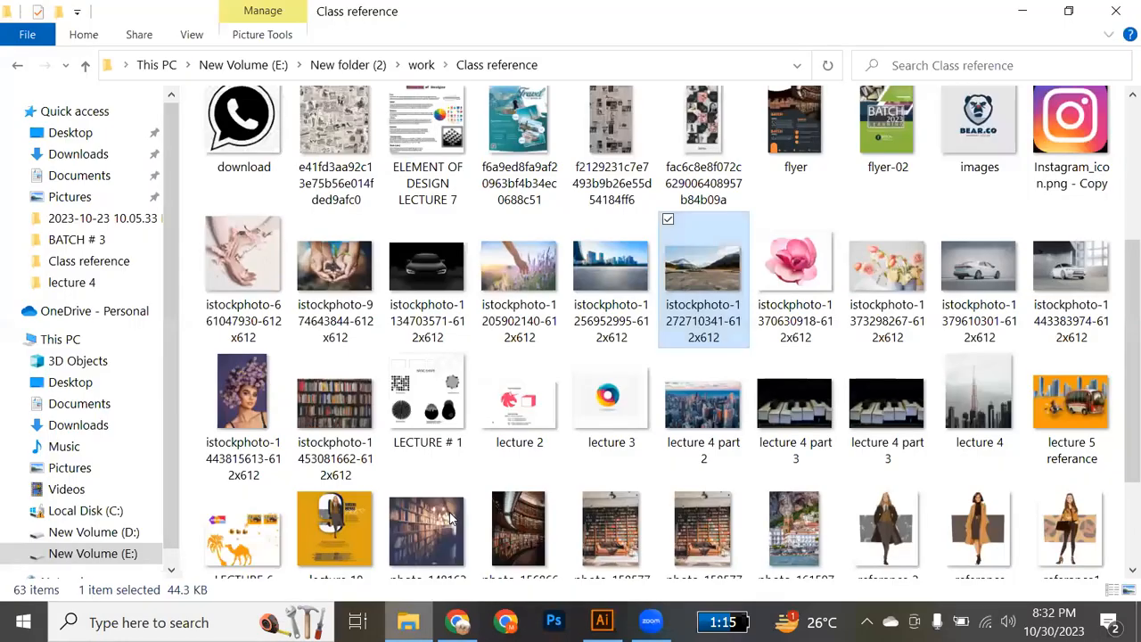
click(95, 154)
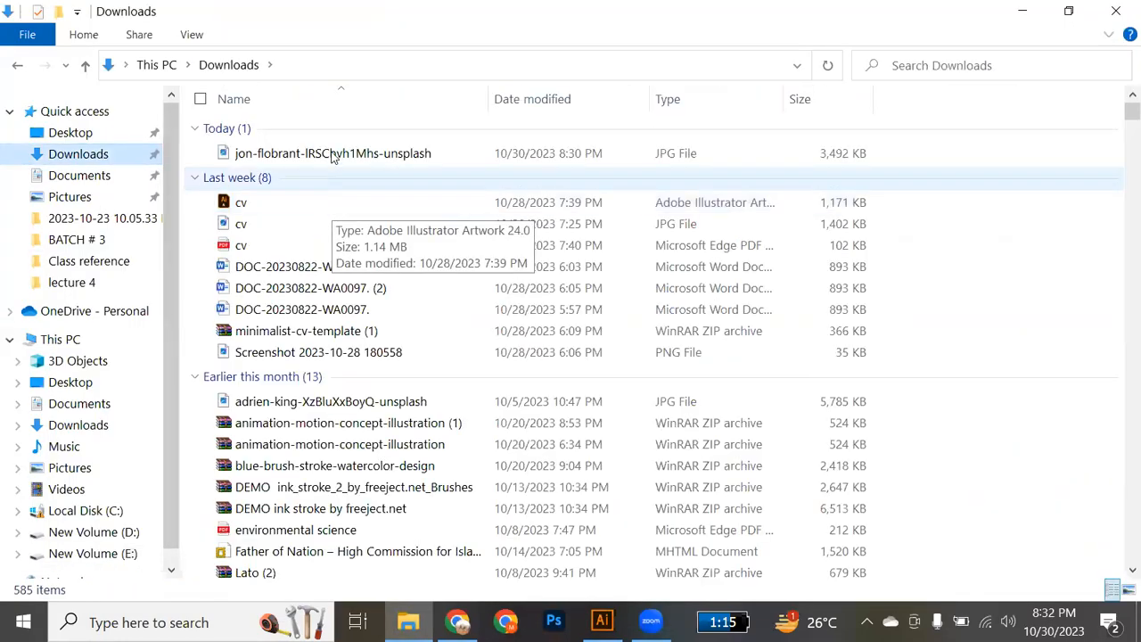
drag(337, 158, 480, 357)
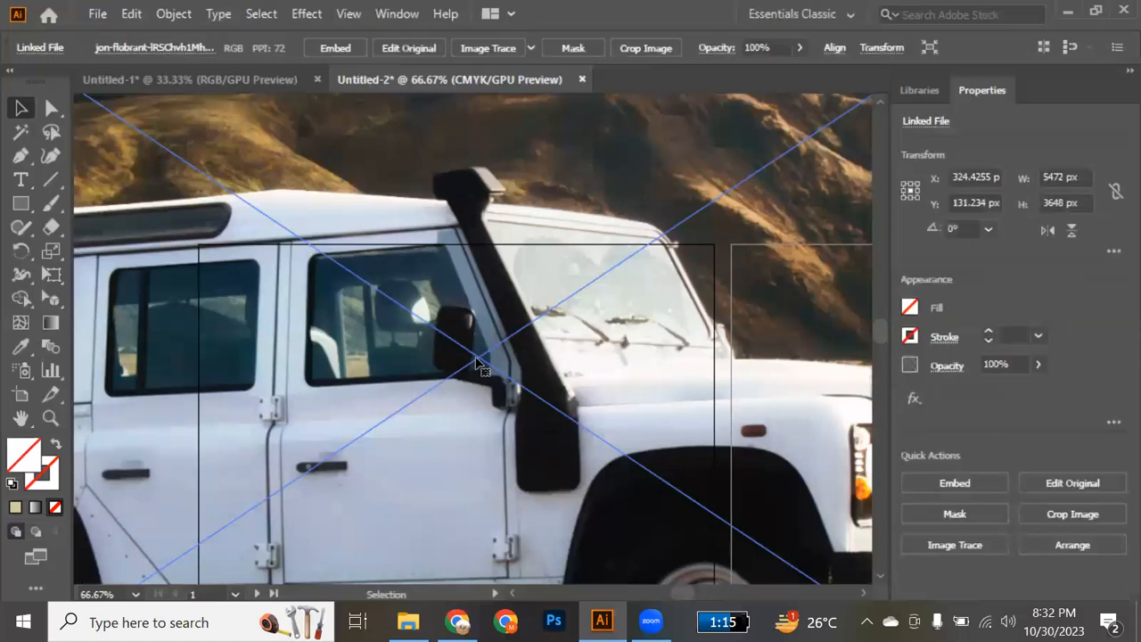
Scale the white car photo down to about 355 x 236 px and move it over the flyer's upper beige frame.
scroll(477, 361, down, 6)
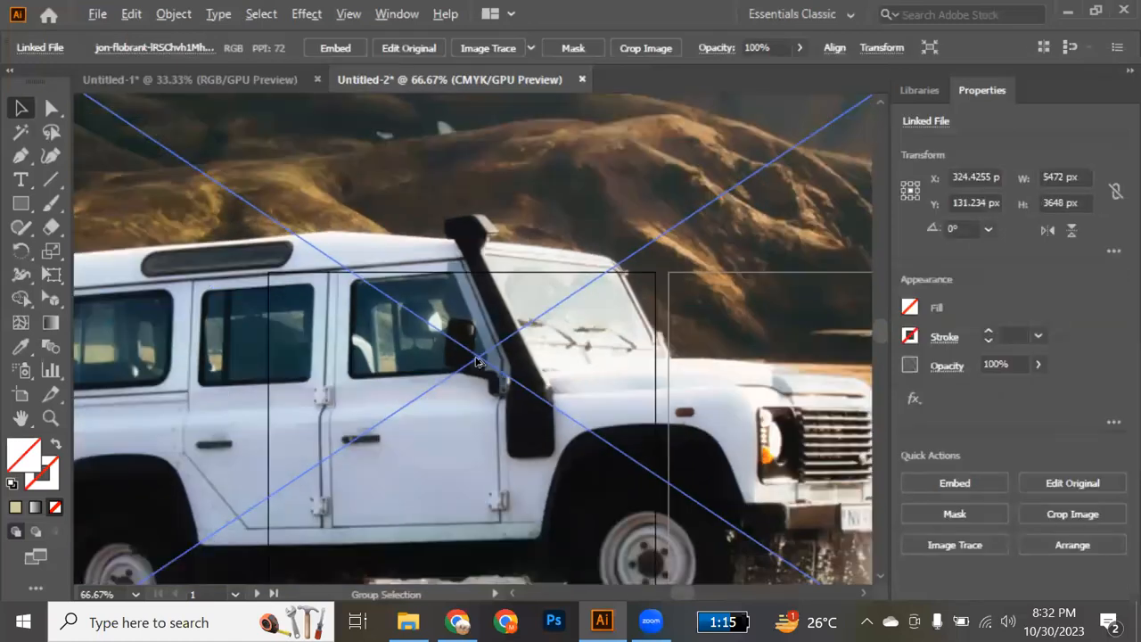
scroll(477, 361, down, 1)
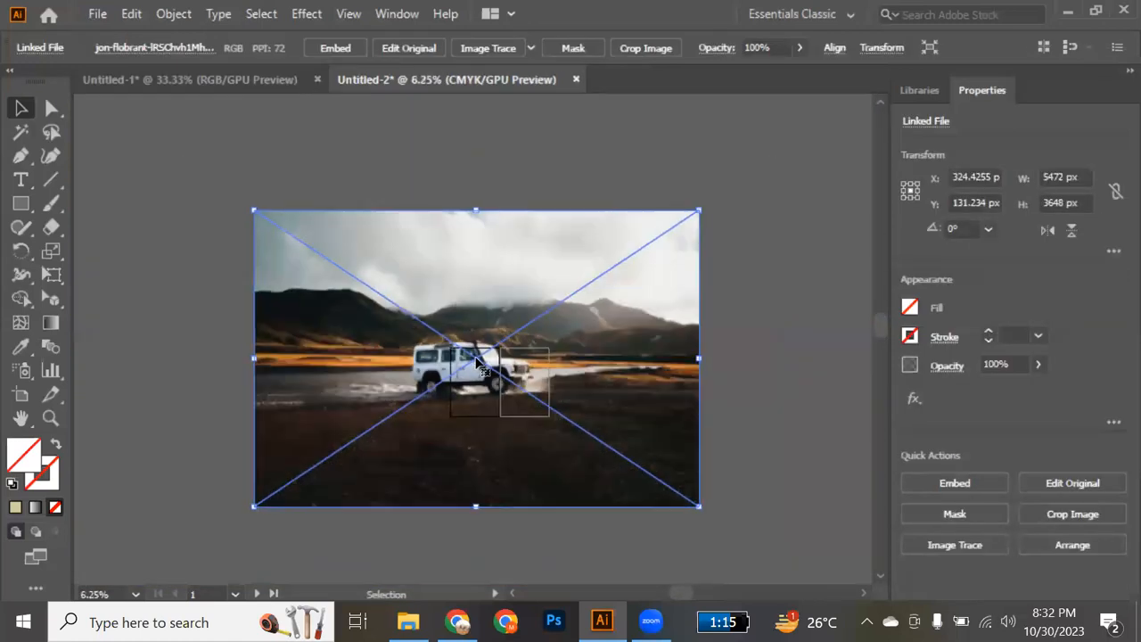
drag(701, 509, 497, 414)
drag(490, 403, 490, 404)
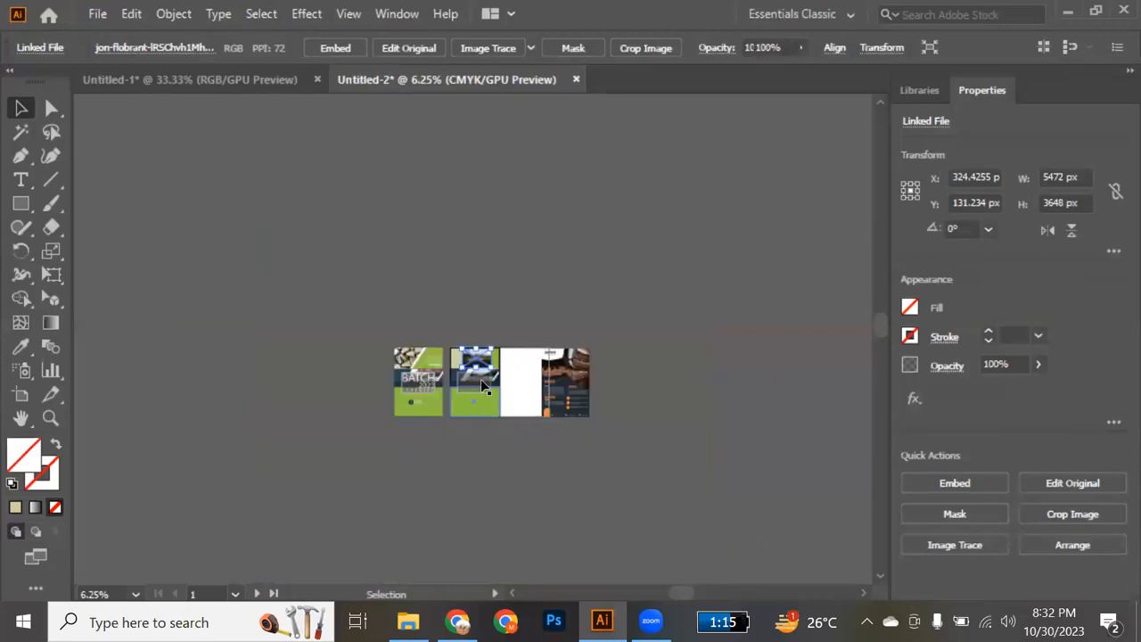
mouse_move(475, 361)
mouse_down()
mouse_move(414, 355)
mouse_move(467, 354)
mouse_up()
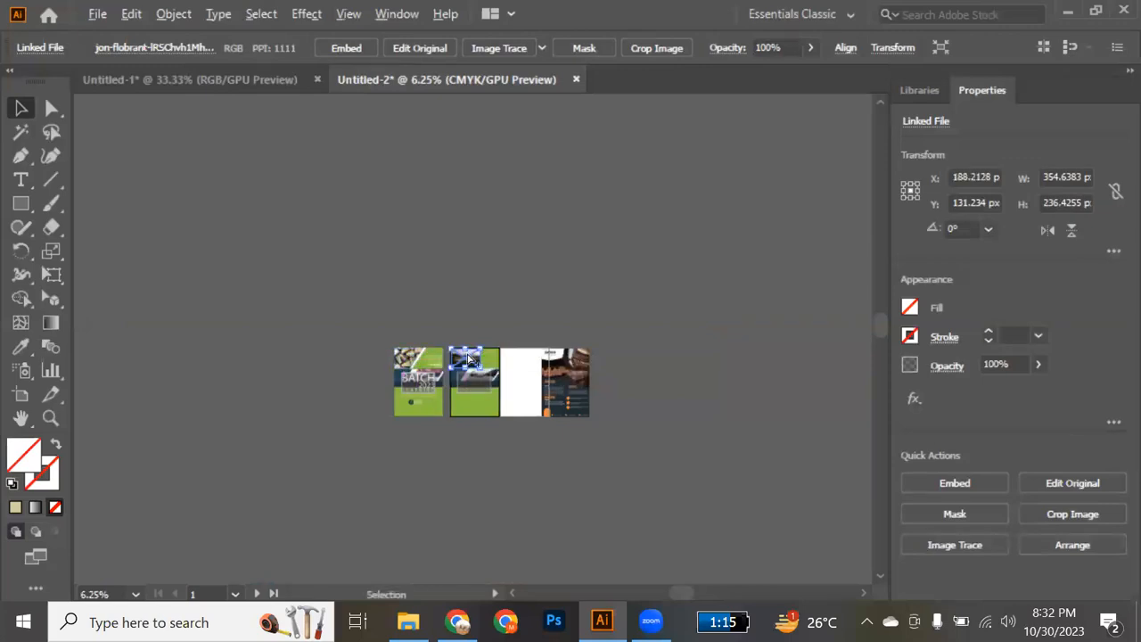
Reposition the car photo and enlarge it to about 407 x 271 px, fully covering the upper beige frame.
scroll(466, 354, up, 6)
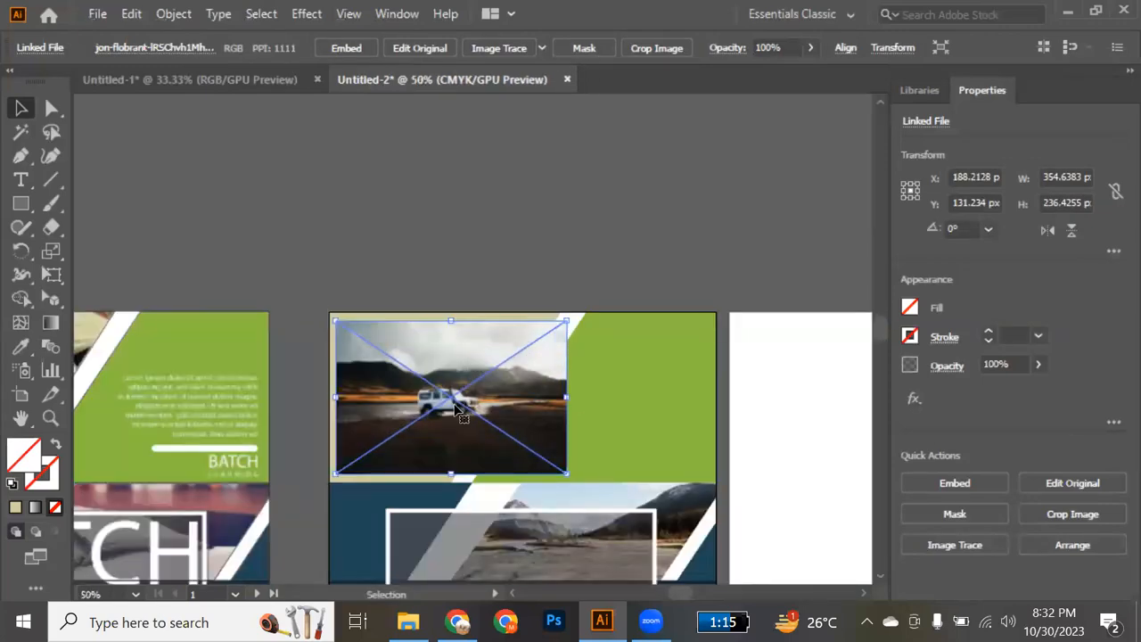
drag(445, 397, 439, 383)
drag(559, 462, 522, 449)
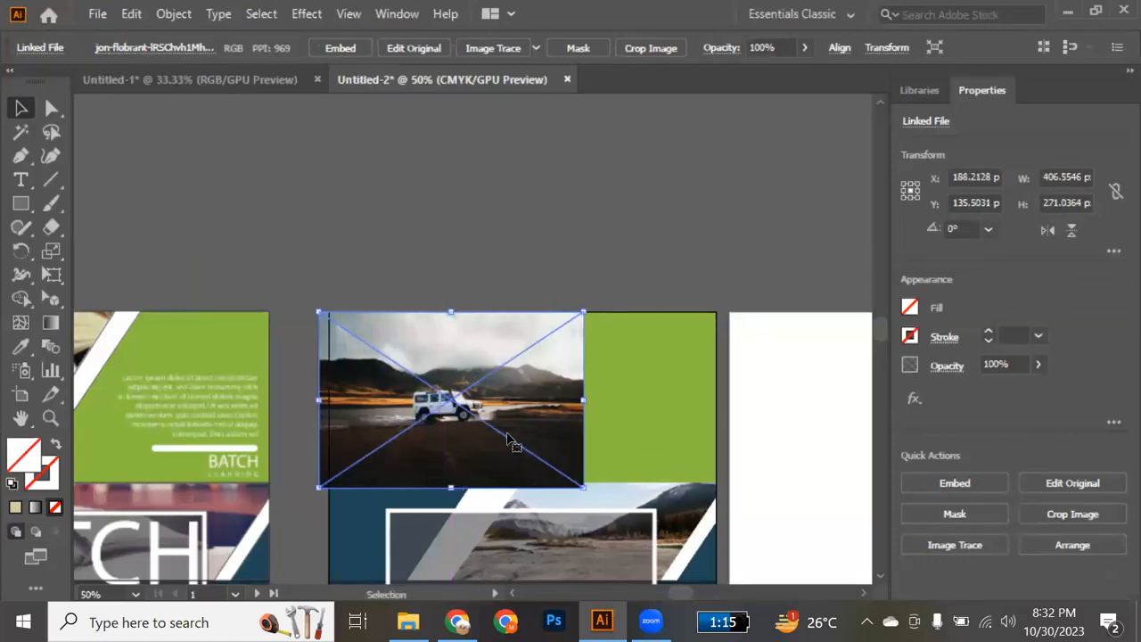
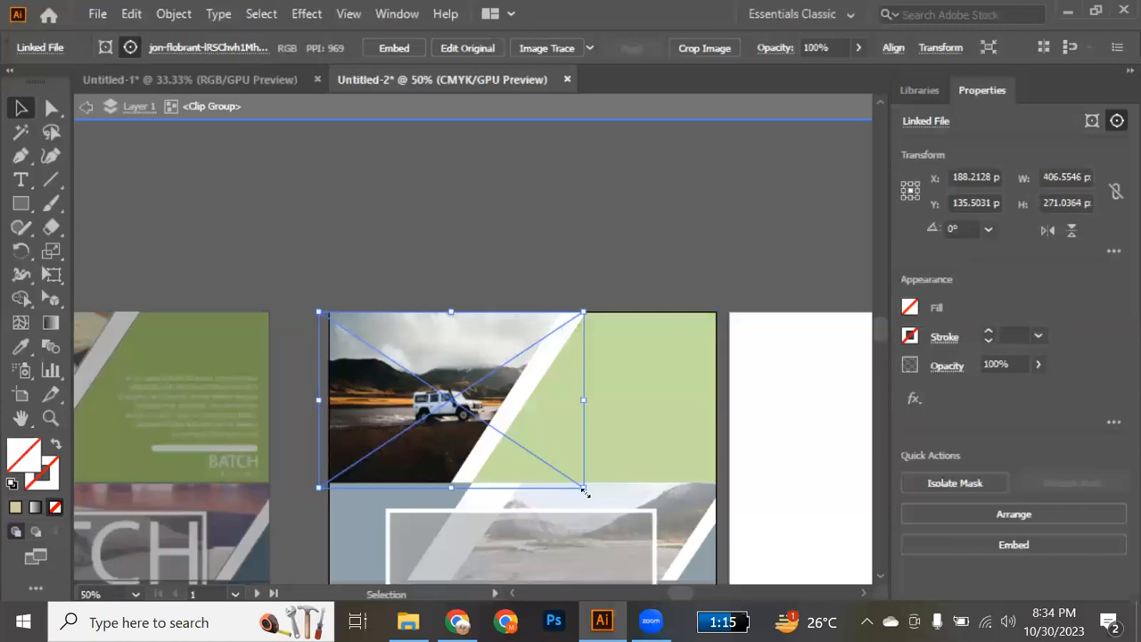
Enlarge the car photo to about 462 x 308 px, shift it so the car sits inside the frame, and exit isolation.
drag(585, 492, 602, 499)
drag(473, 419, 453, 412)
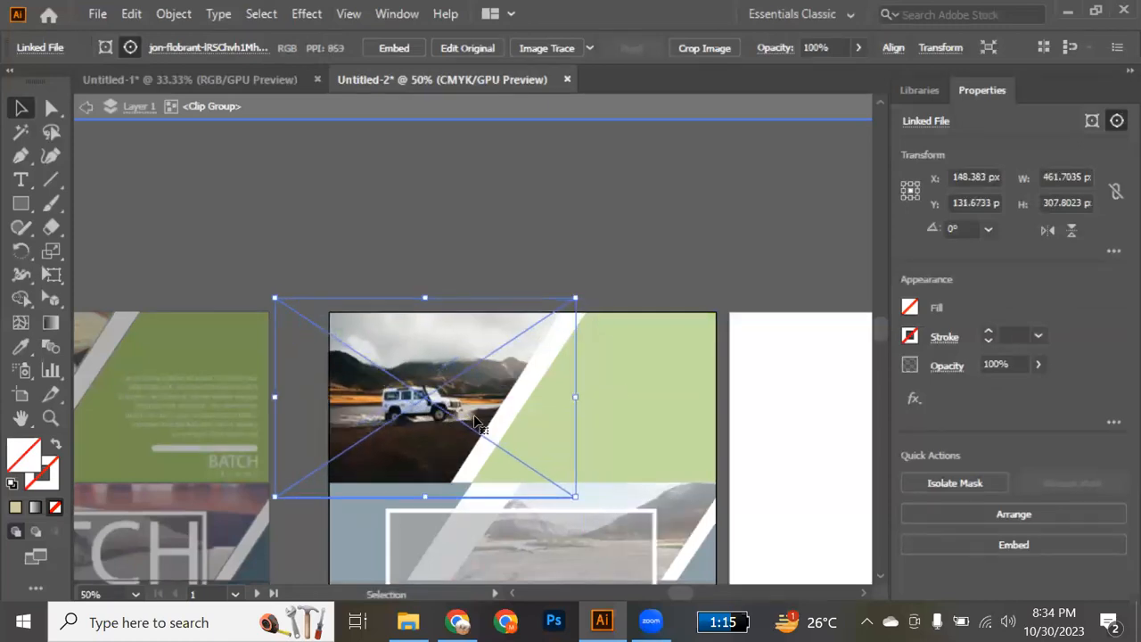
double_click(698, 260)
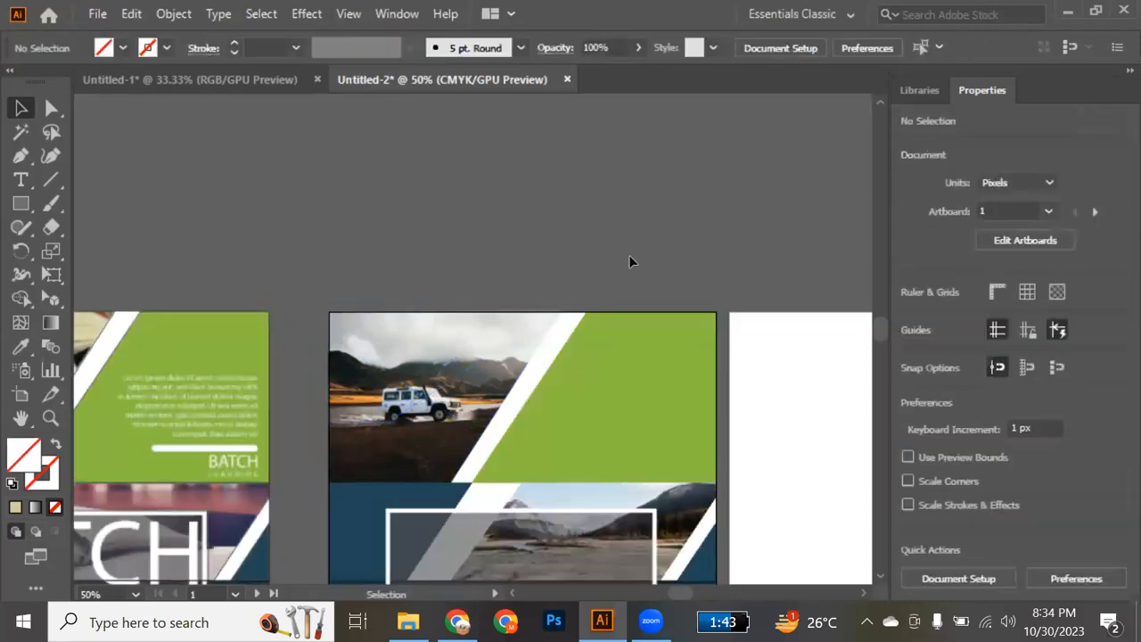
scroll(629, 260, down, 2)
scroll(630, 260, up, 3)
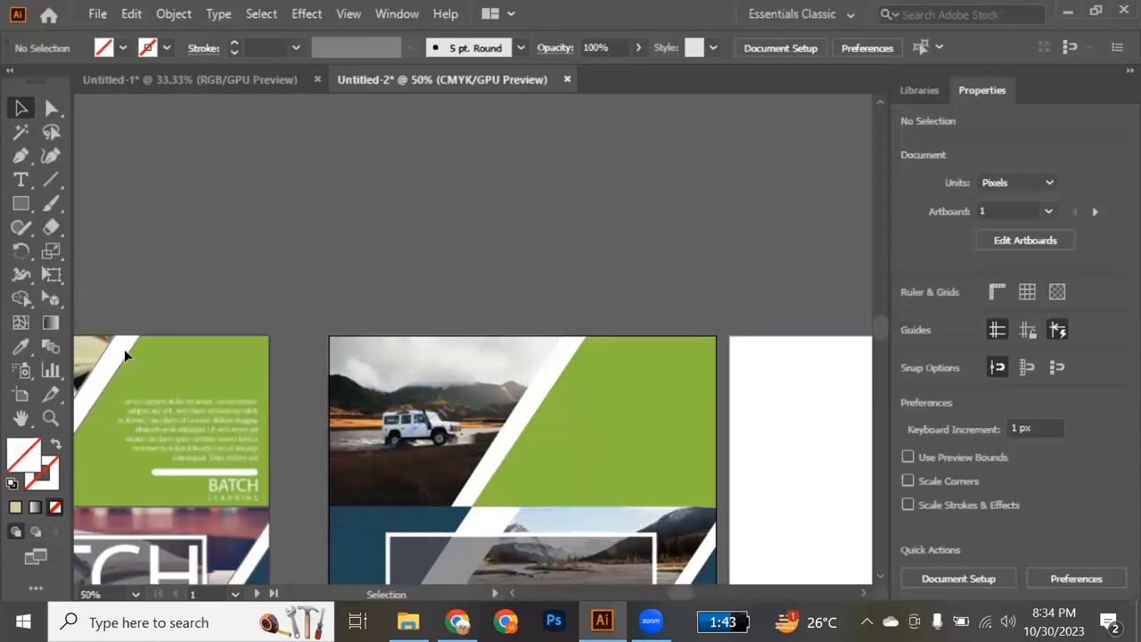
Select the outline path over the car photo's frame, fill it with the flyer's green, and bring it in front of the photo.
drag(103, 352, 548, 355)
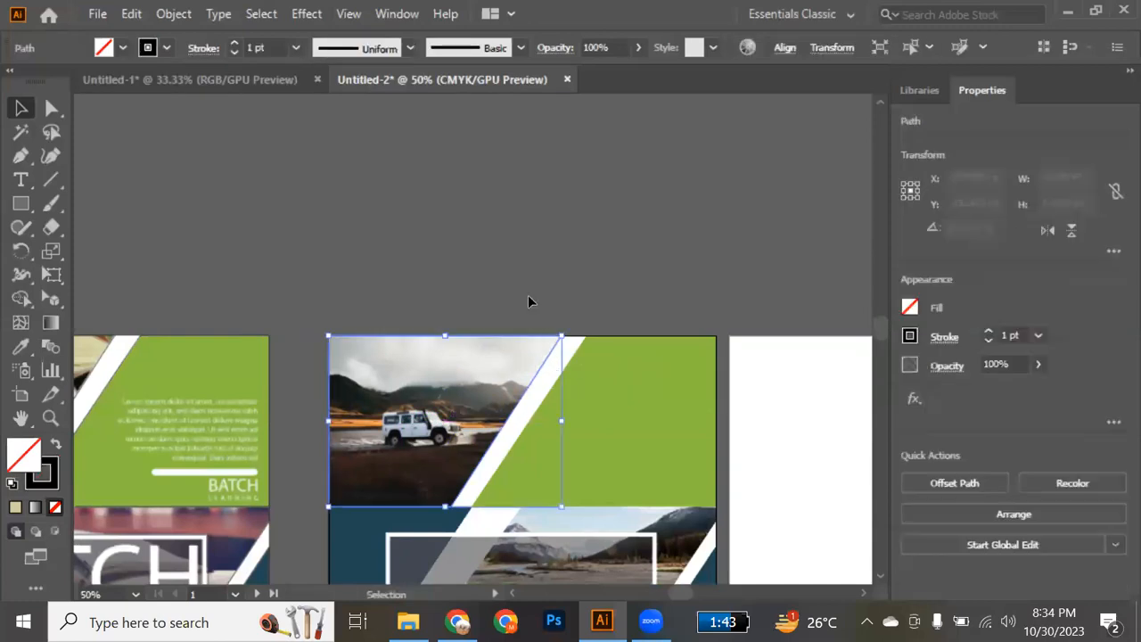
scroll(514, 288, down, 5)
scroll(515, 288, up, 2)
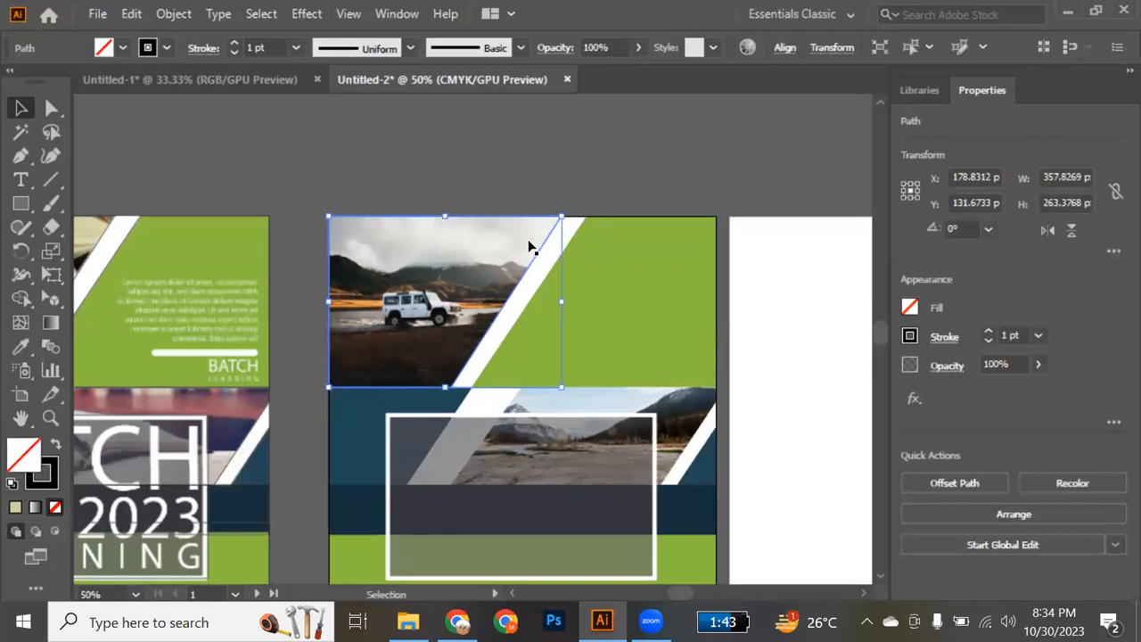
key(i)
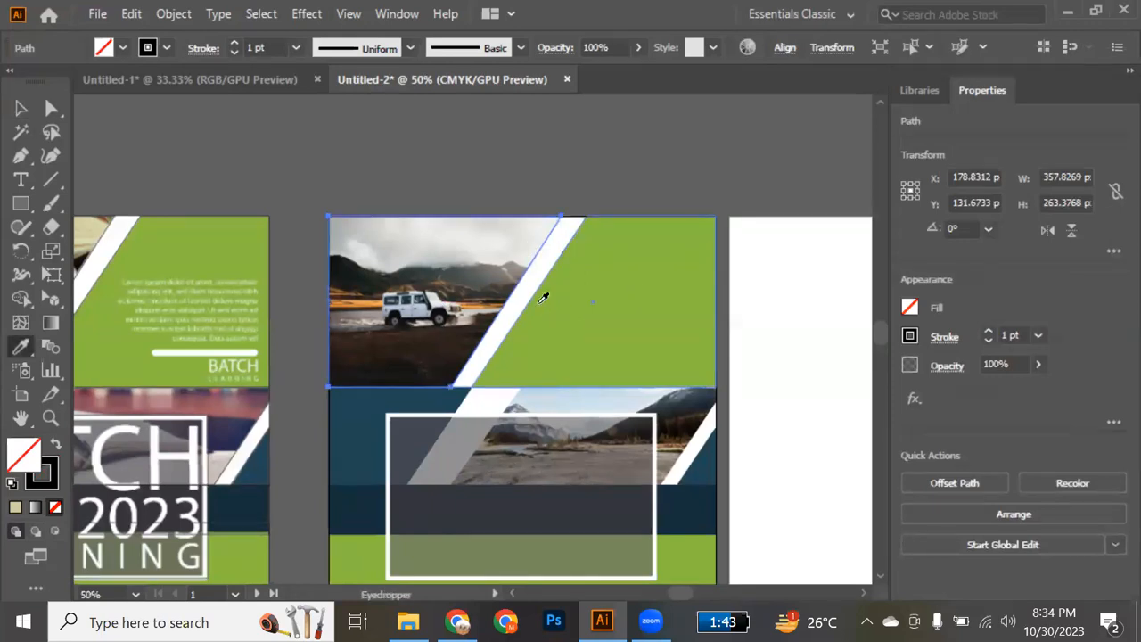
click(634, 317)
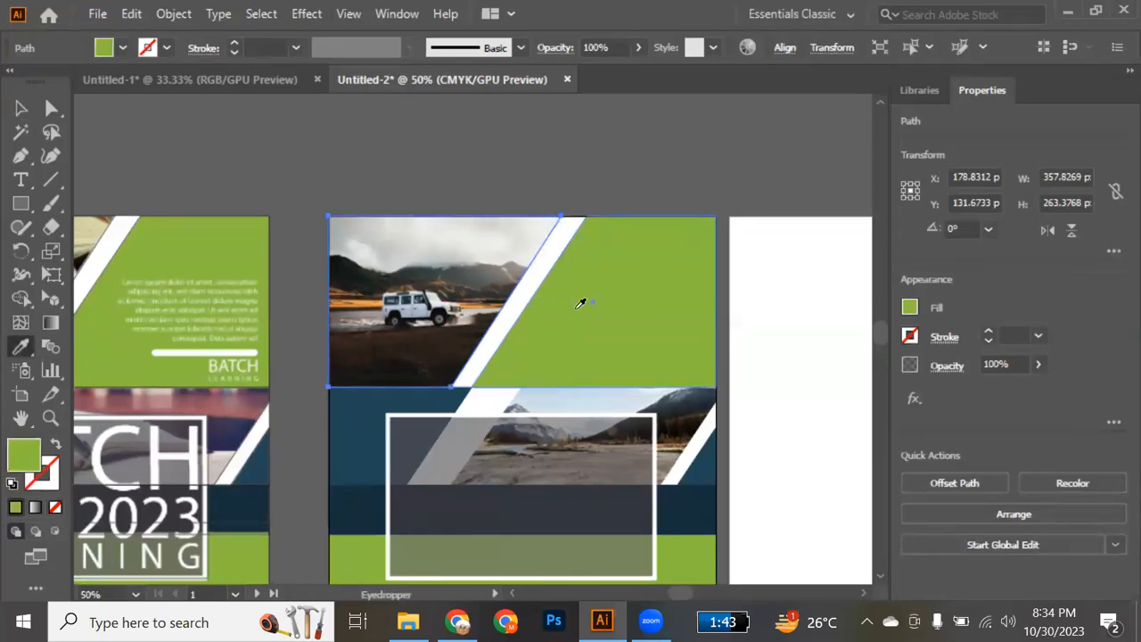
key(ctrl+shift+])
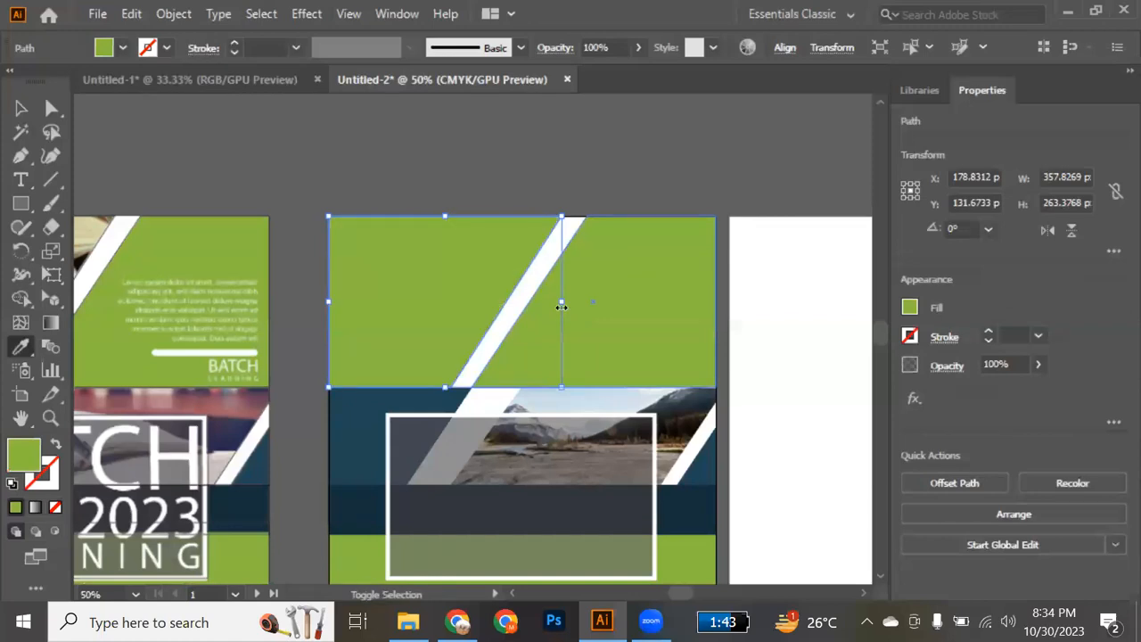
key(v)
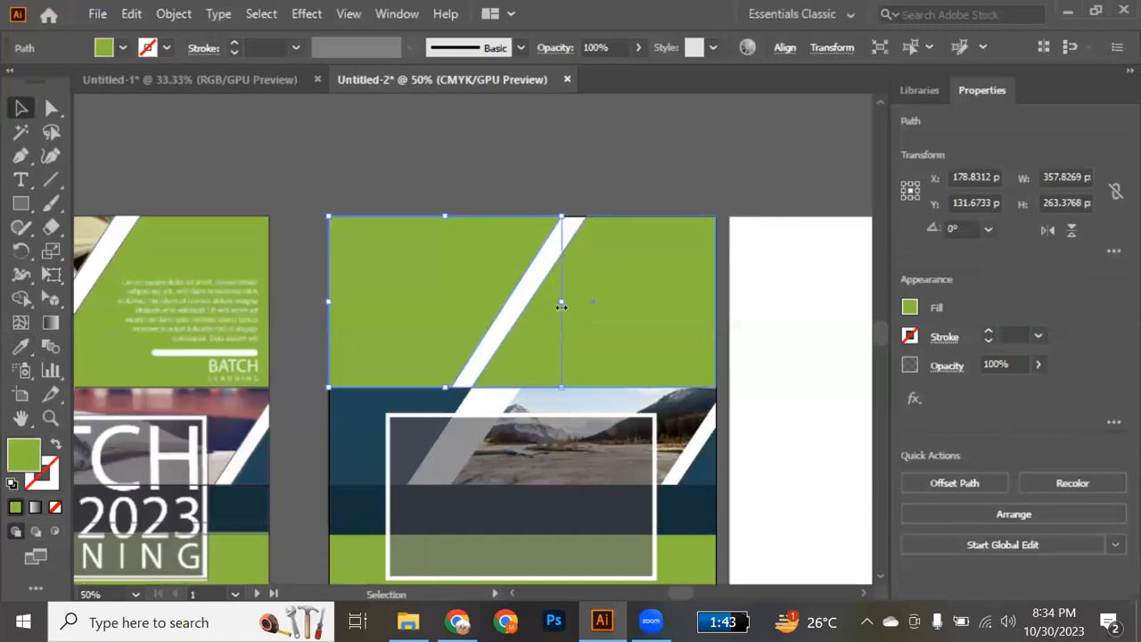
Apply a linear gradient to the car photo's overlay, changing its black stop to the flyer's green with 30% opacity.
key(period)
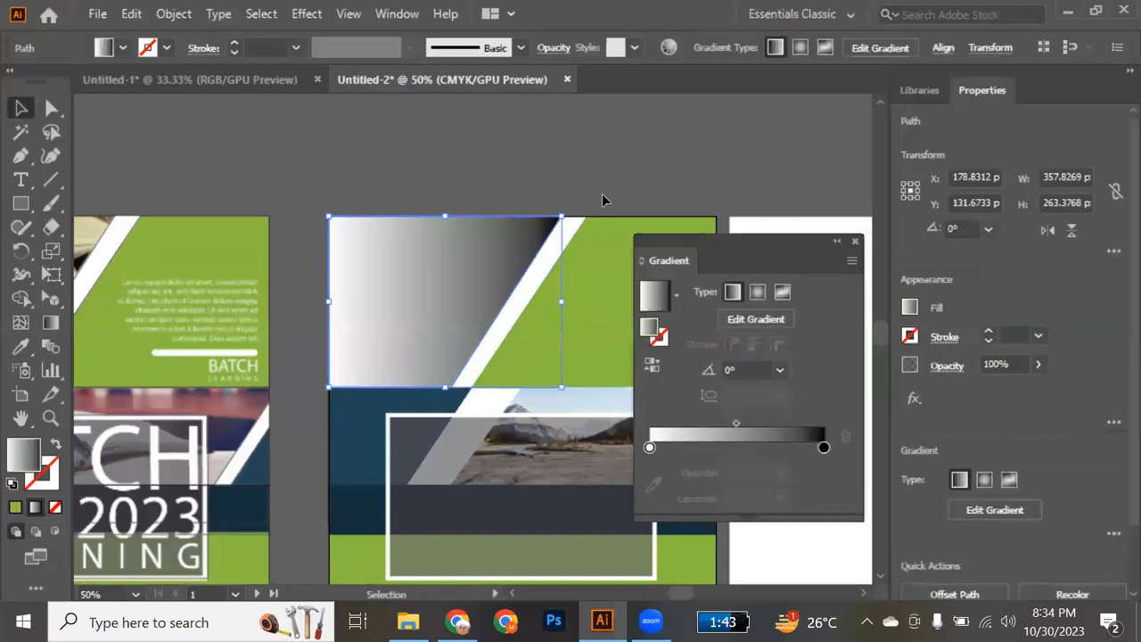
click(823, 448)
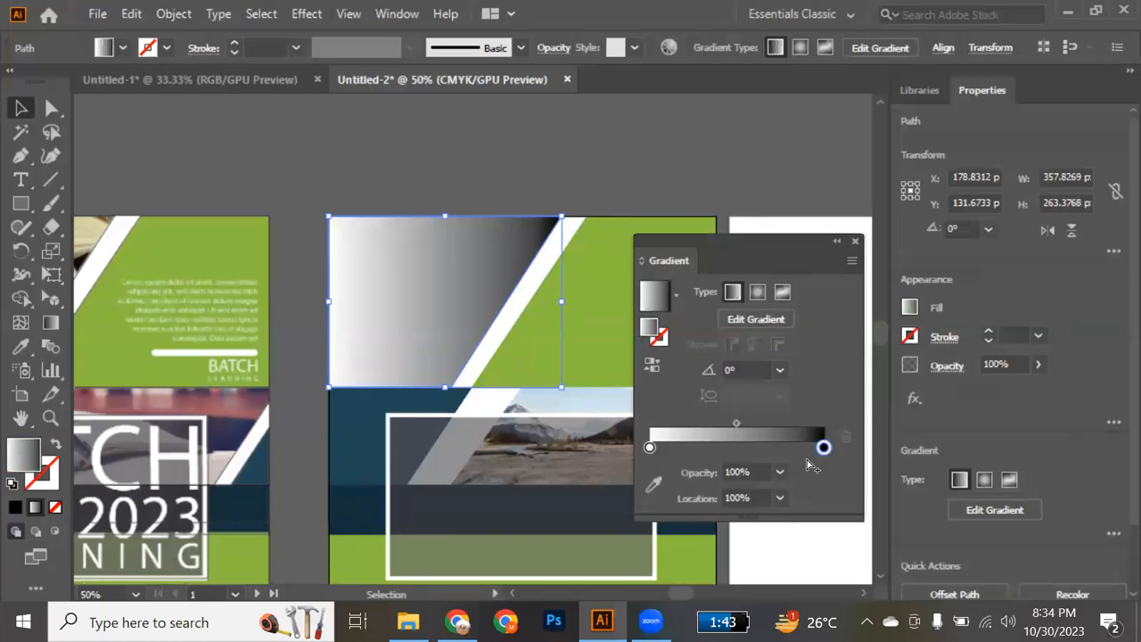
click(654, 486)
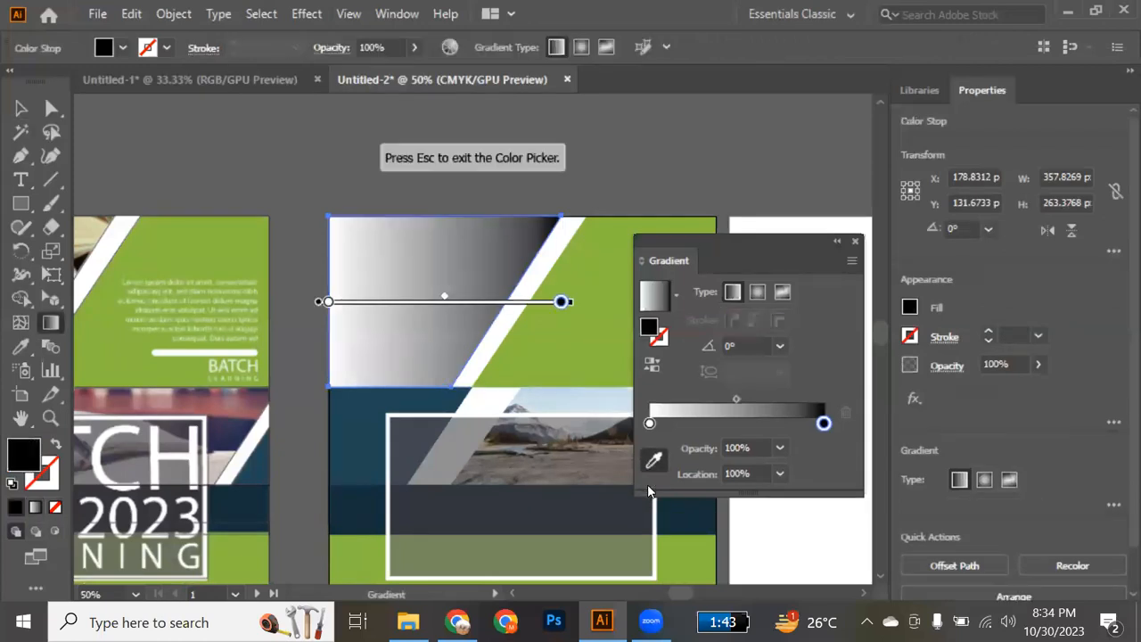
click(599, 354)
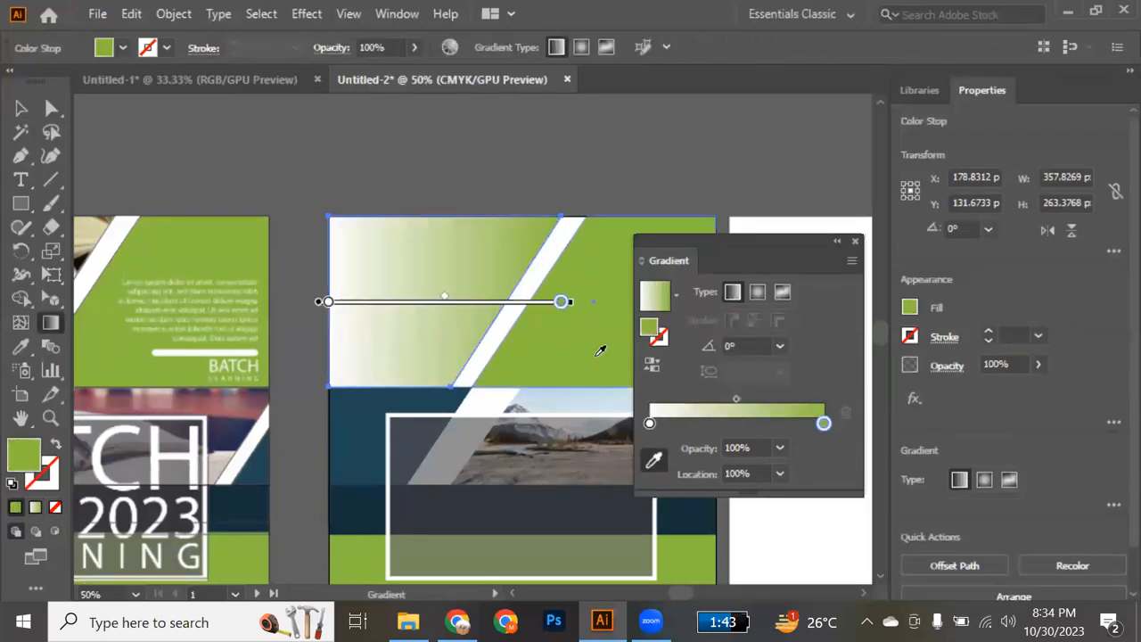
click(780, 446)
click(803, 274)
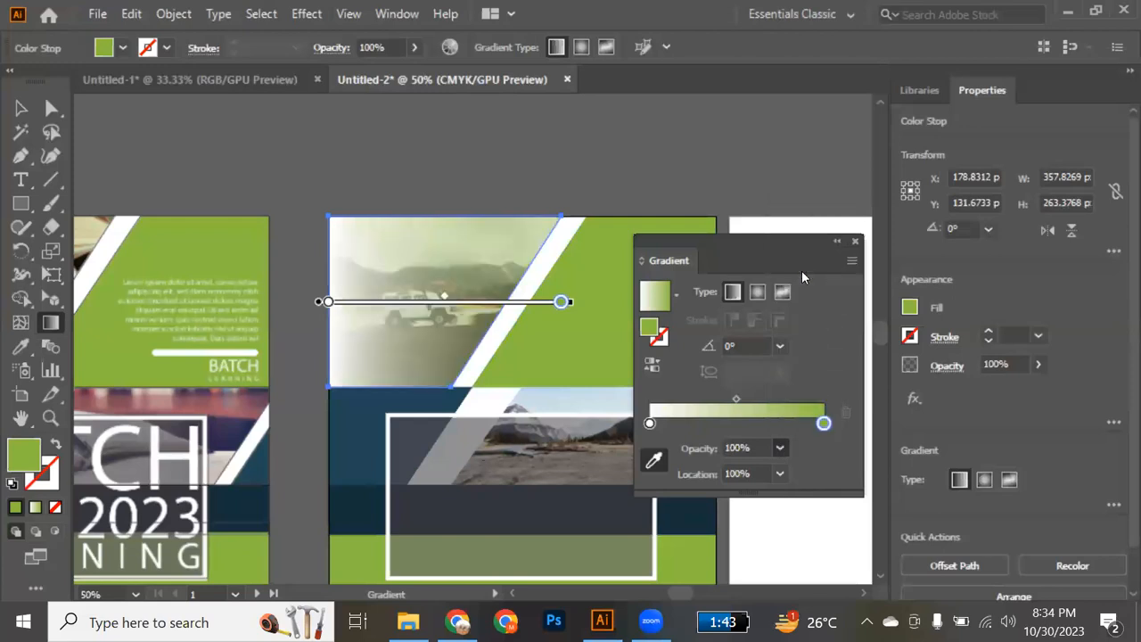
Set the overlay gradient's white stop to 20% opacity and deselect the overlay.
click(649, 425)
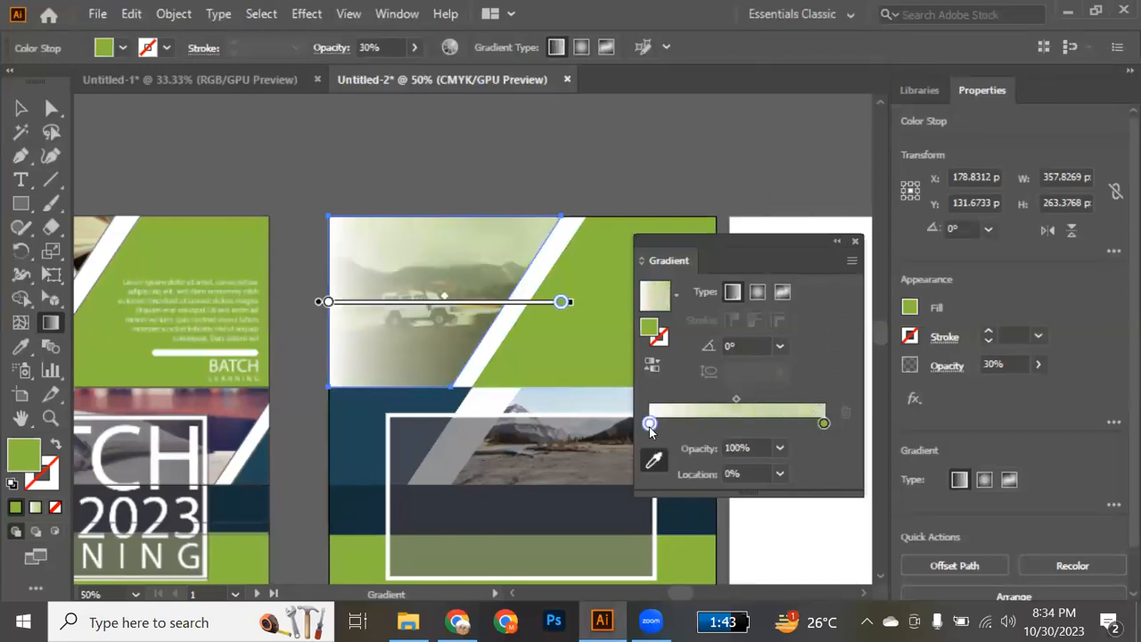
click(783, 448)
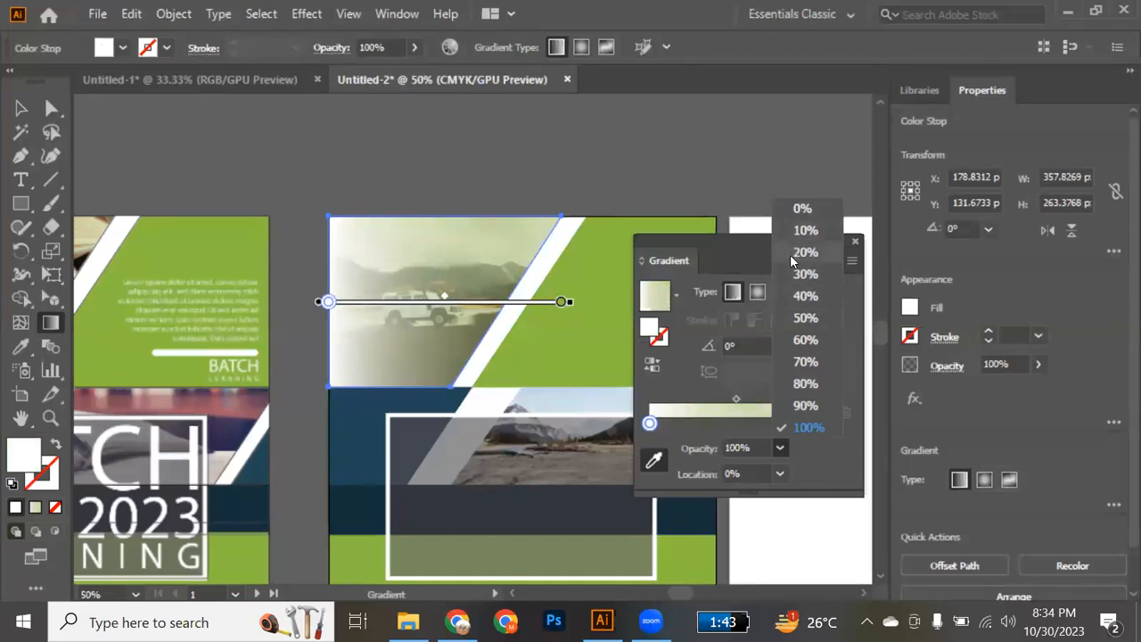
click(790, 253)
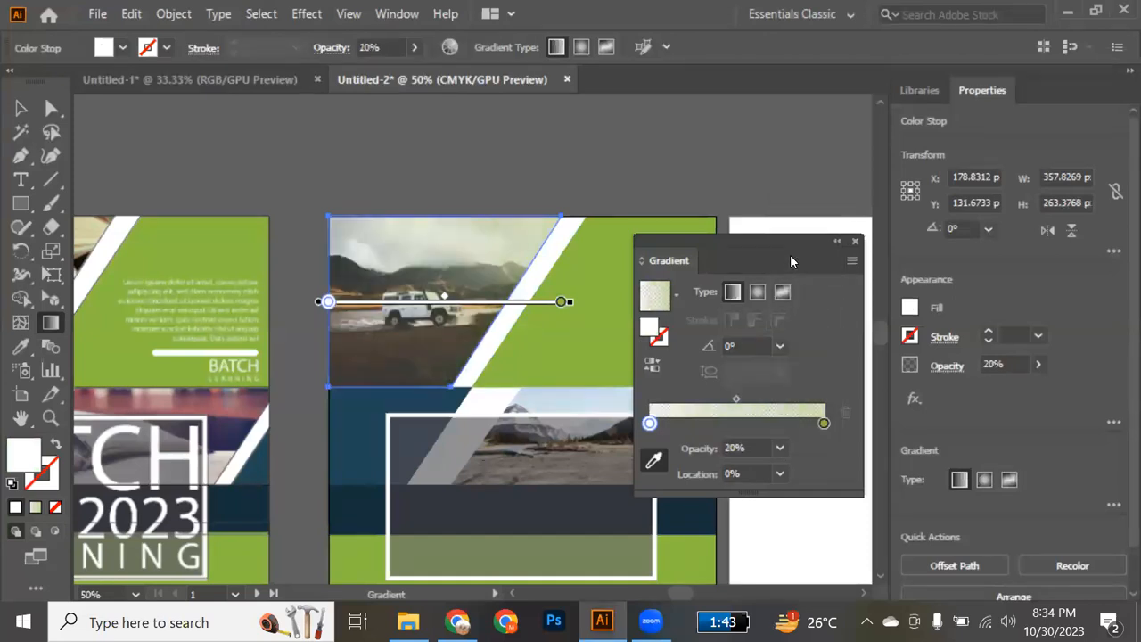
click(855, 242)
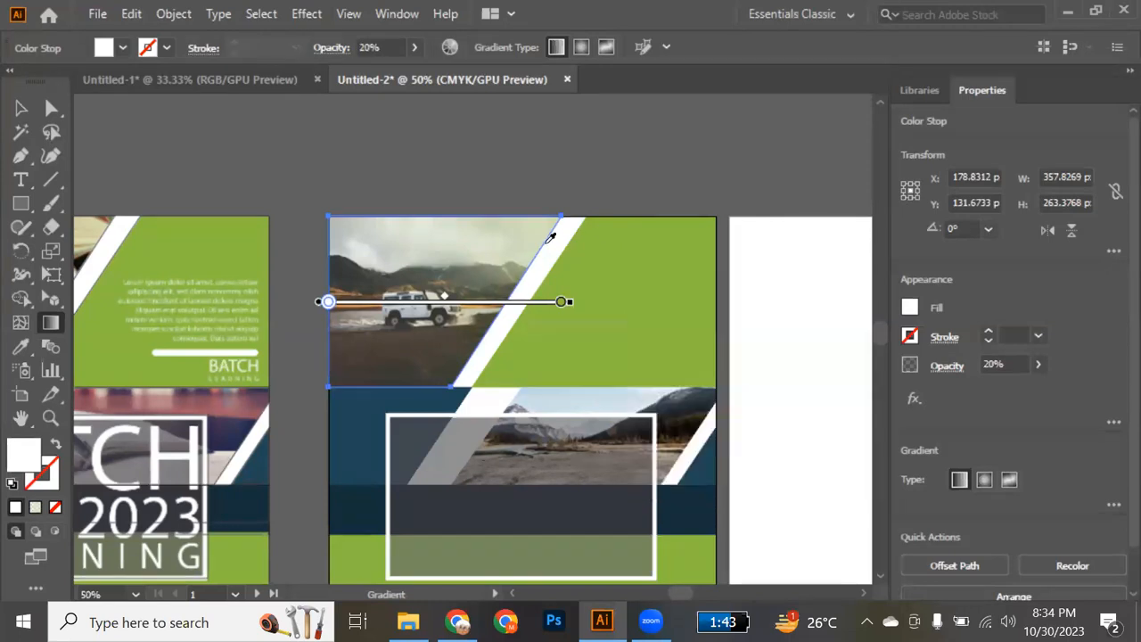
key(v)
click(665, 209)
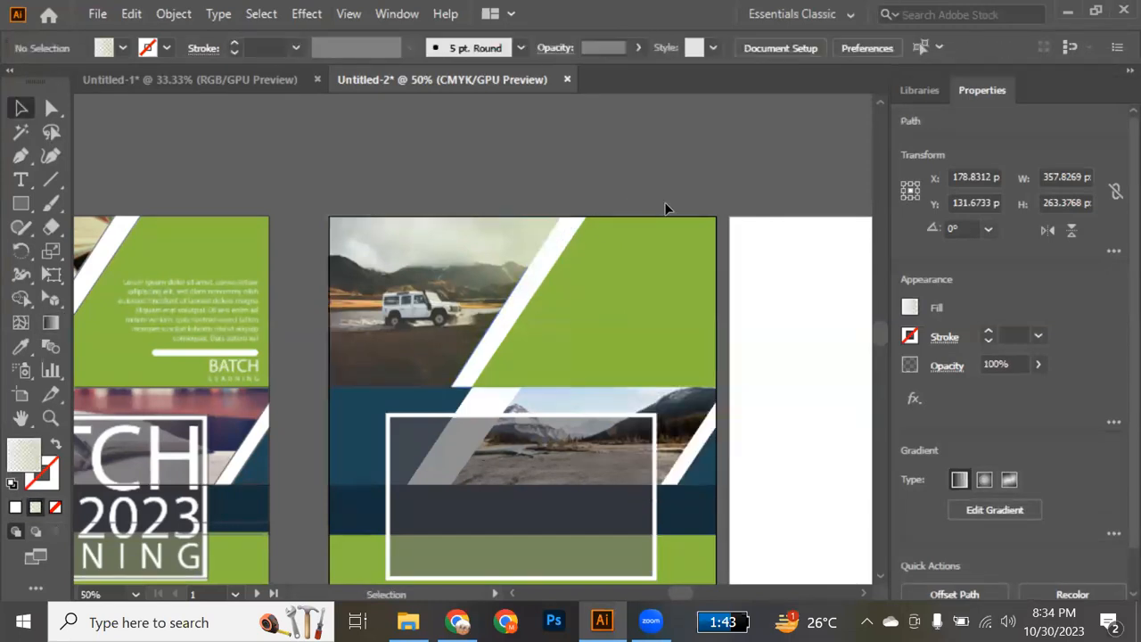
Add the text BATCH at 36 pt inside the translucent title box.
scroll(635, 362, down, 3)
scroll(635, 362, up, 2)
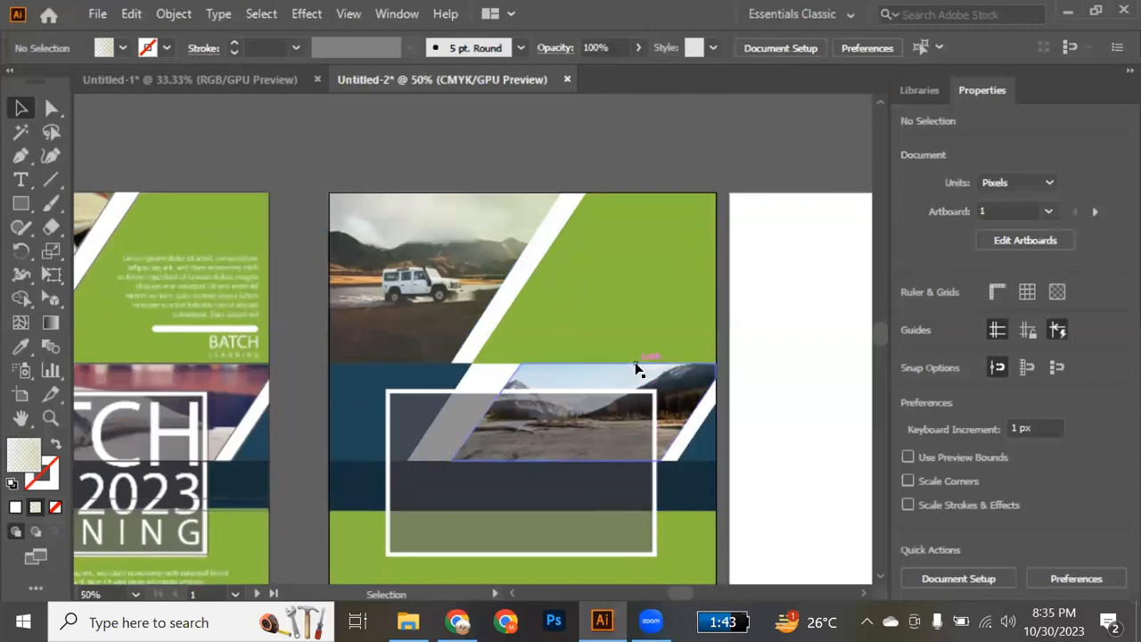
scroll(636, 369, up, 1)
scroll(644, 397, down, 4)
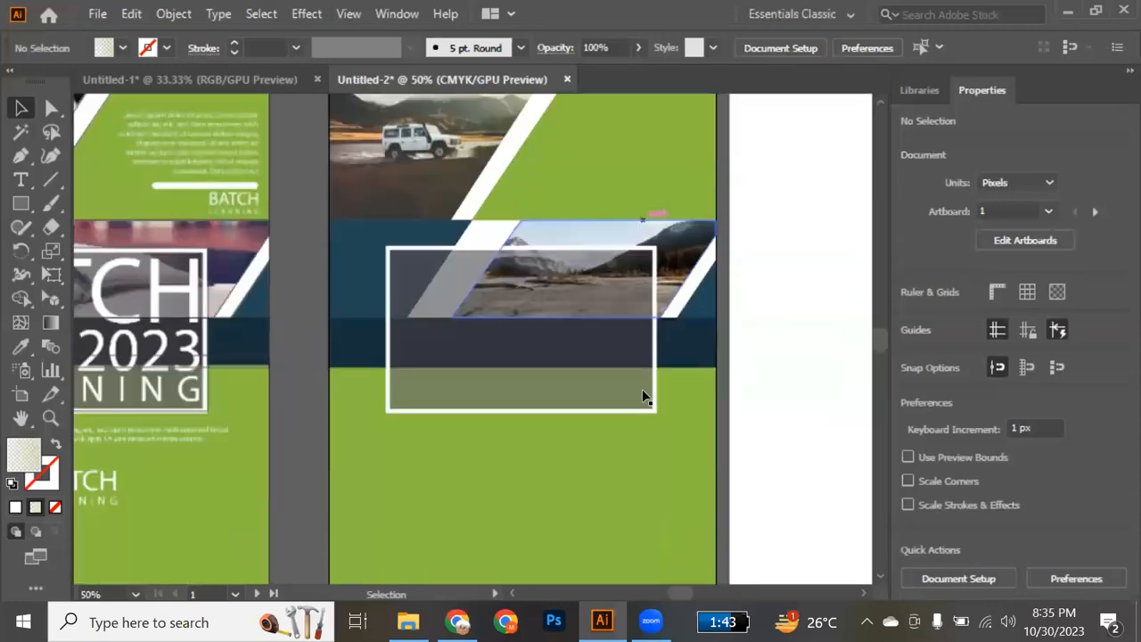
scroll(642, 389, up, 1)
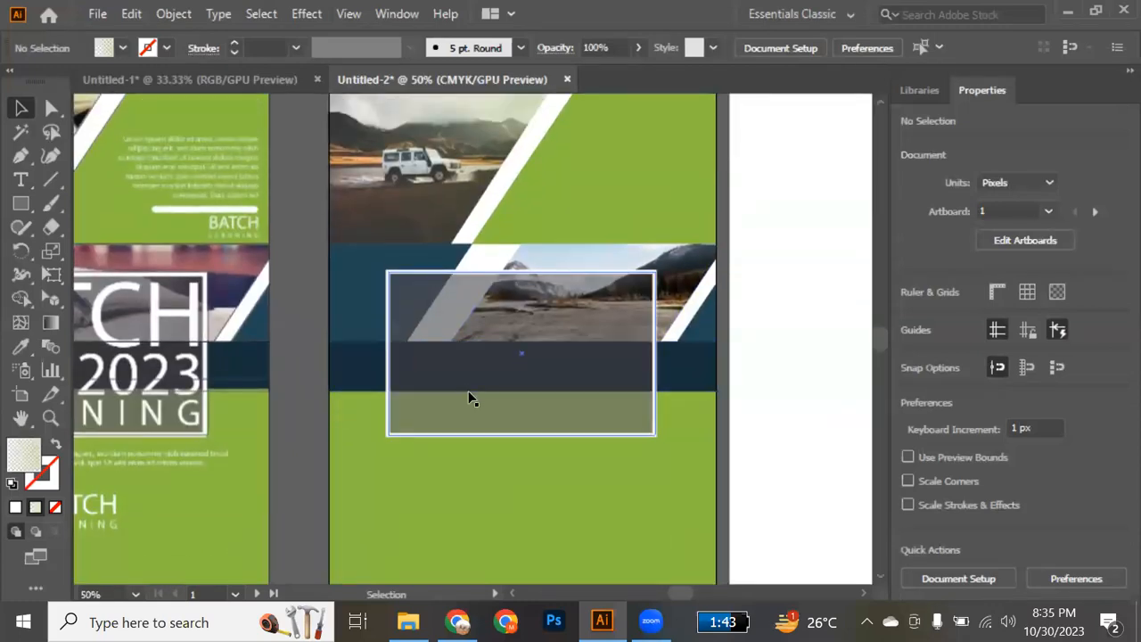
key(t)
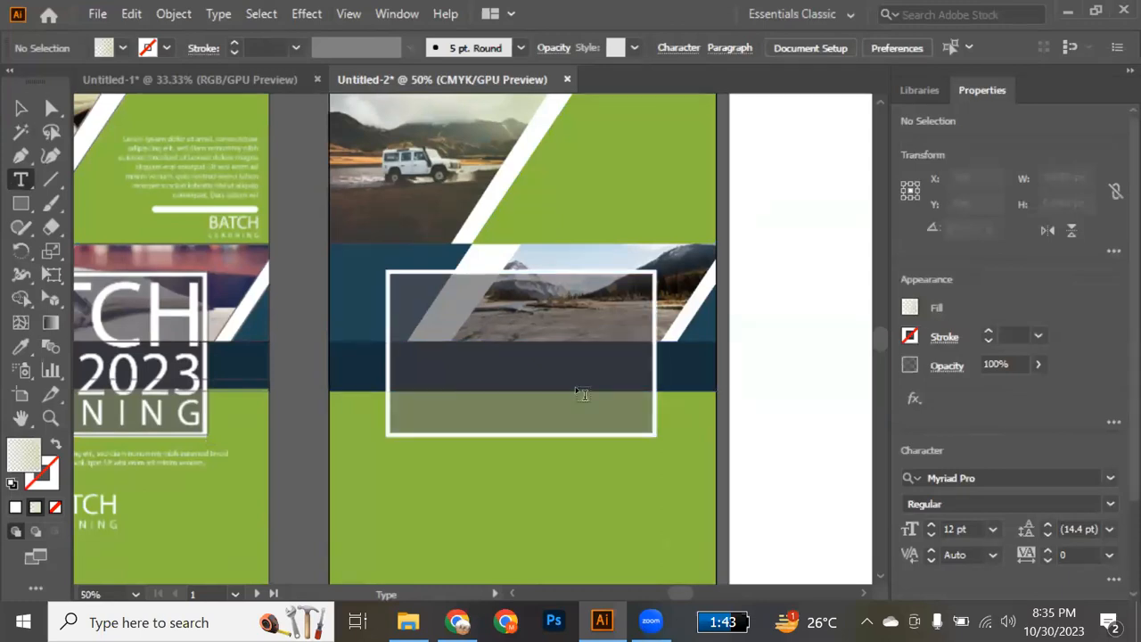
click(430, 369)
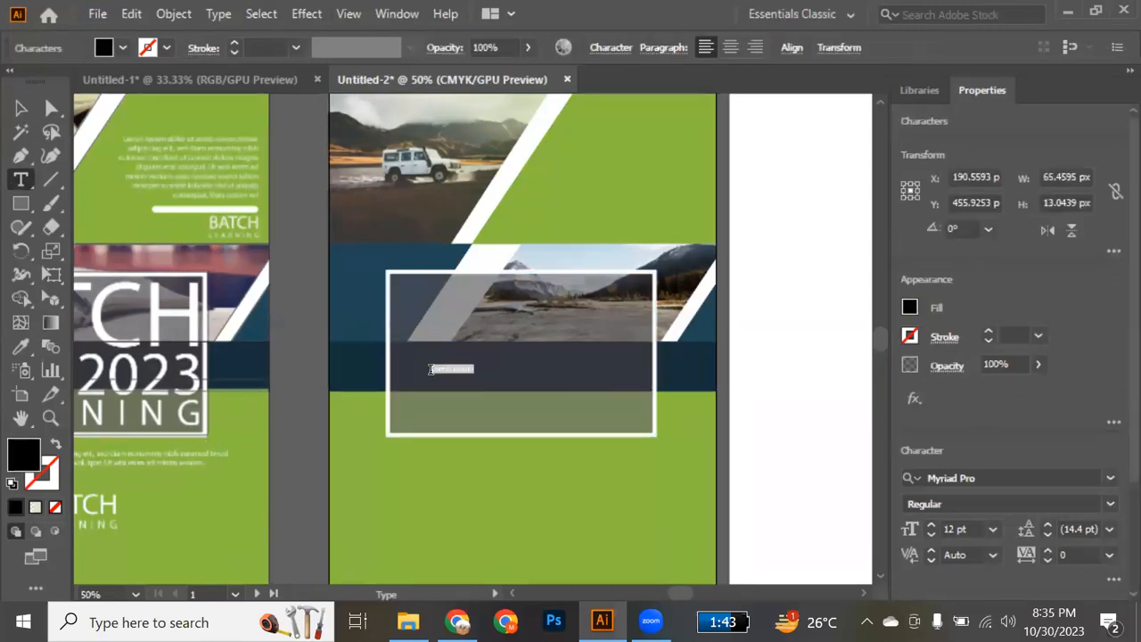
click(993, 529)
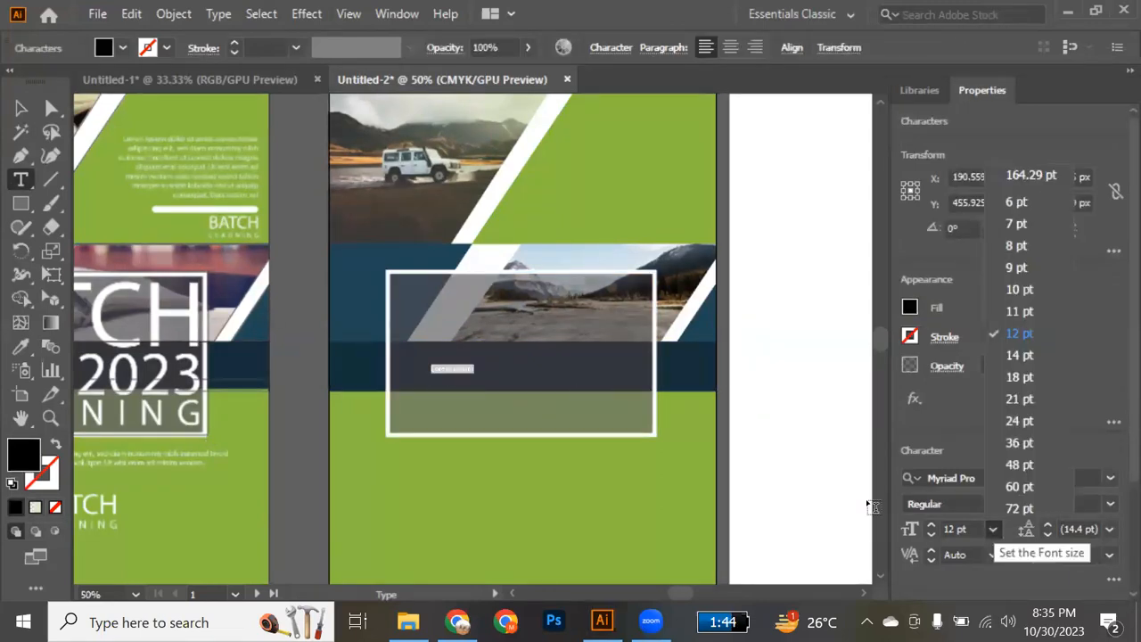
click(1017, 450)
text(BATCH)
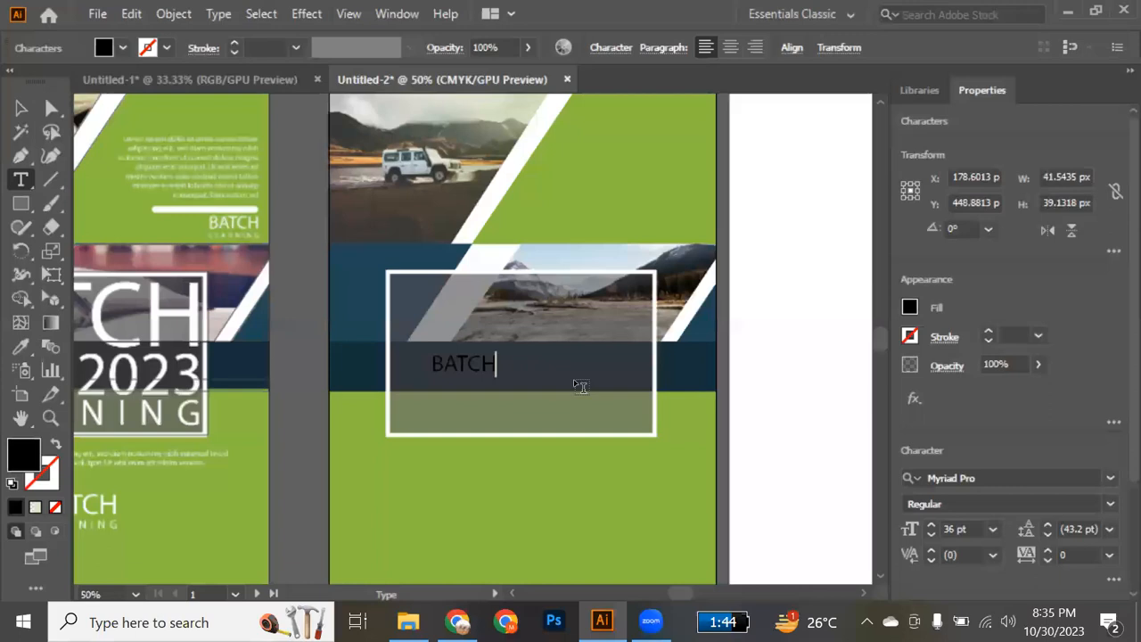
Set the BATCH text in the Britannic Bold font and colour it white, sampled from the diagonal stripe.
click(21, 107)
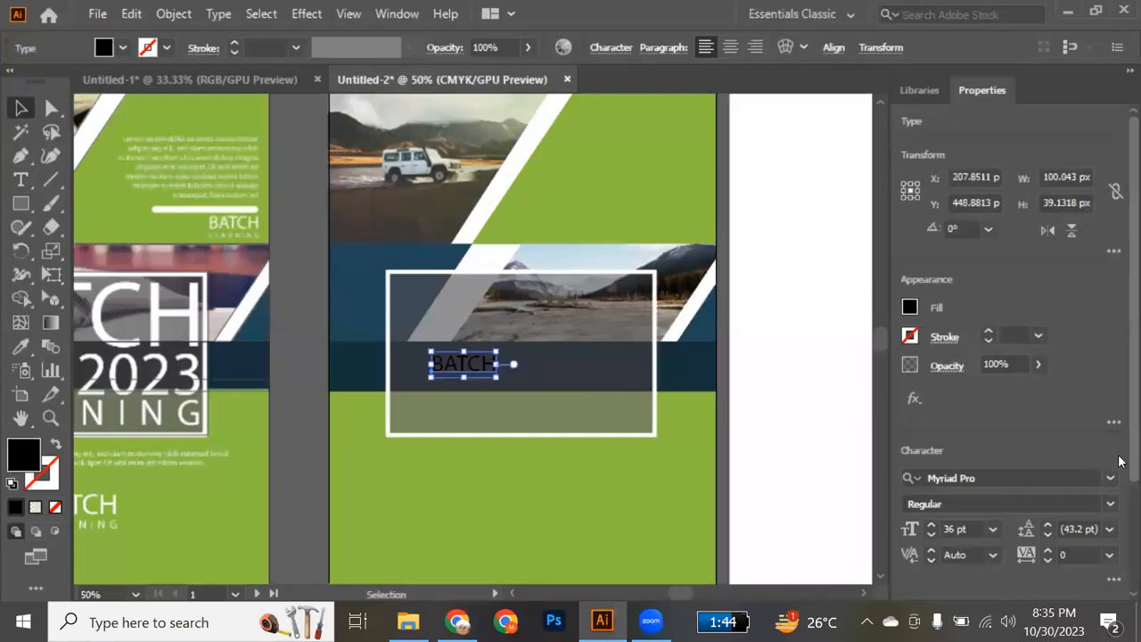
scroll(1122, 464, down, 3)
scroll(1121, 453, down, 1)
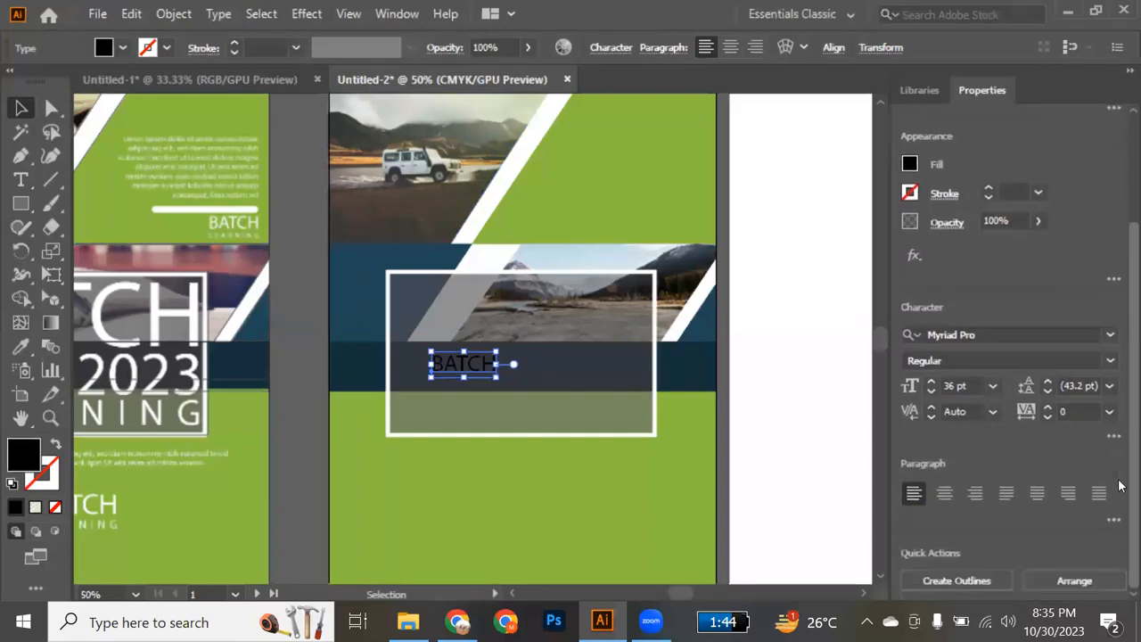
click(1110, 336)
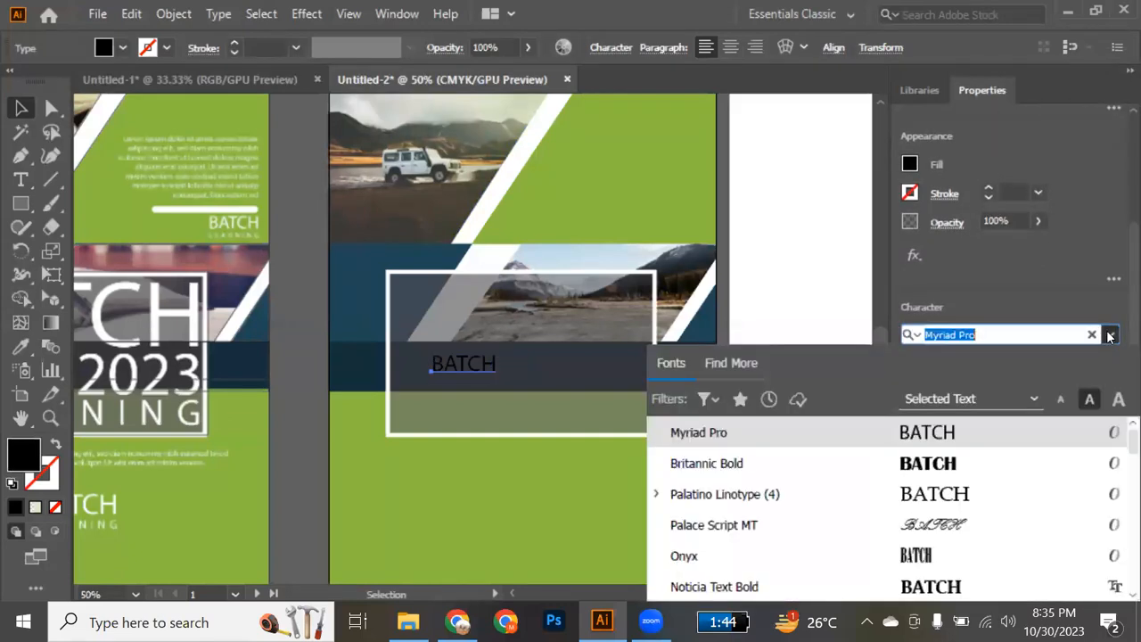
click(943, 470)
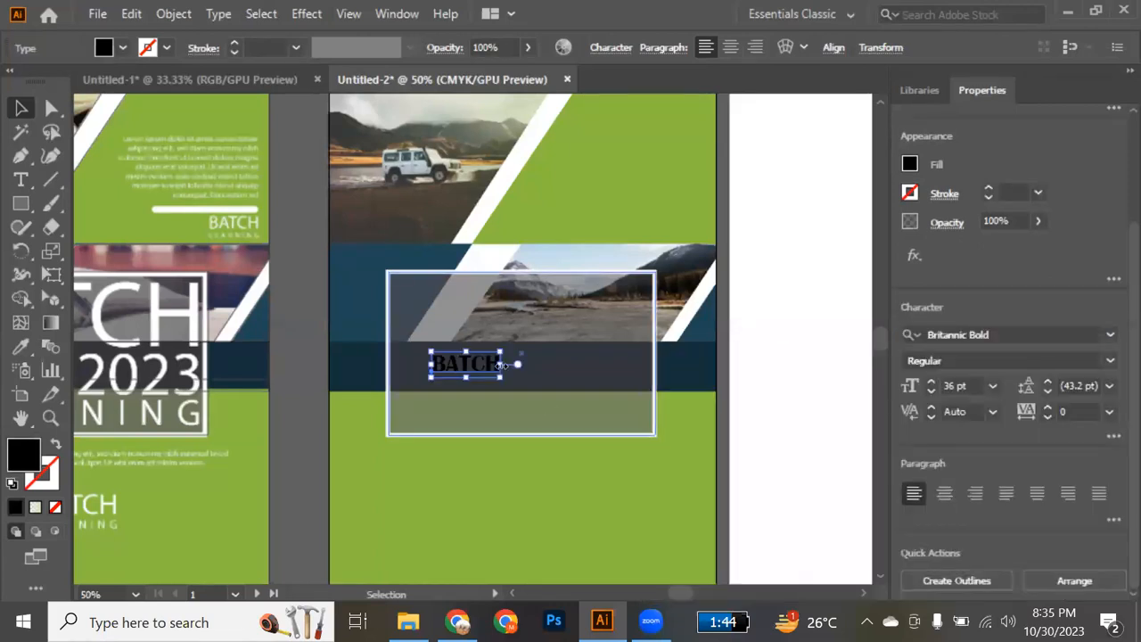
key(i)
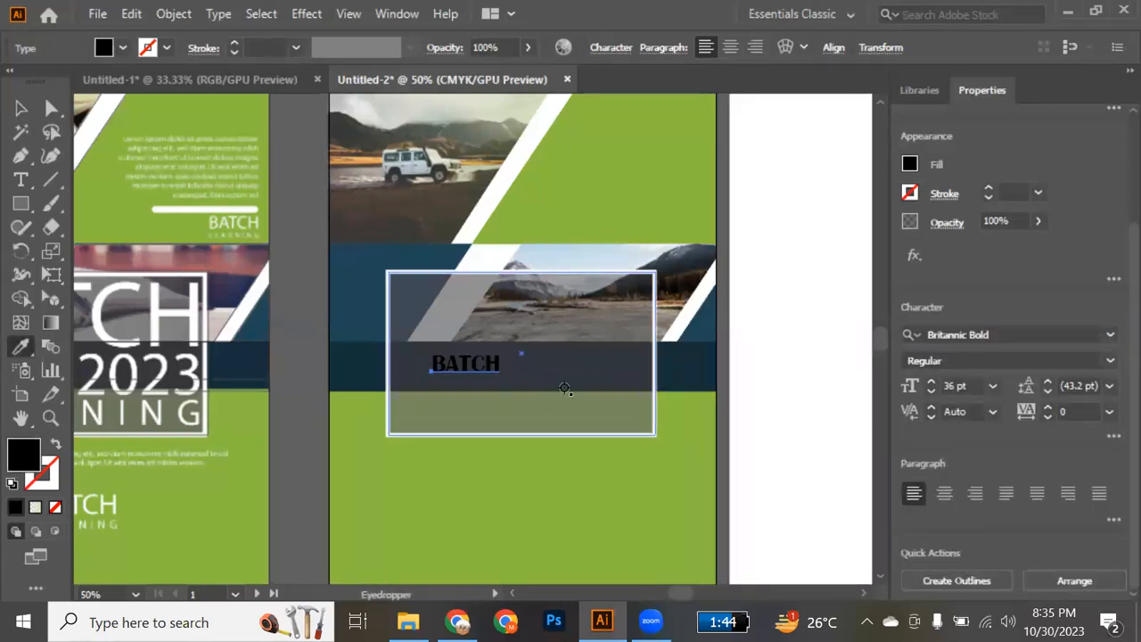
click(505, 205)
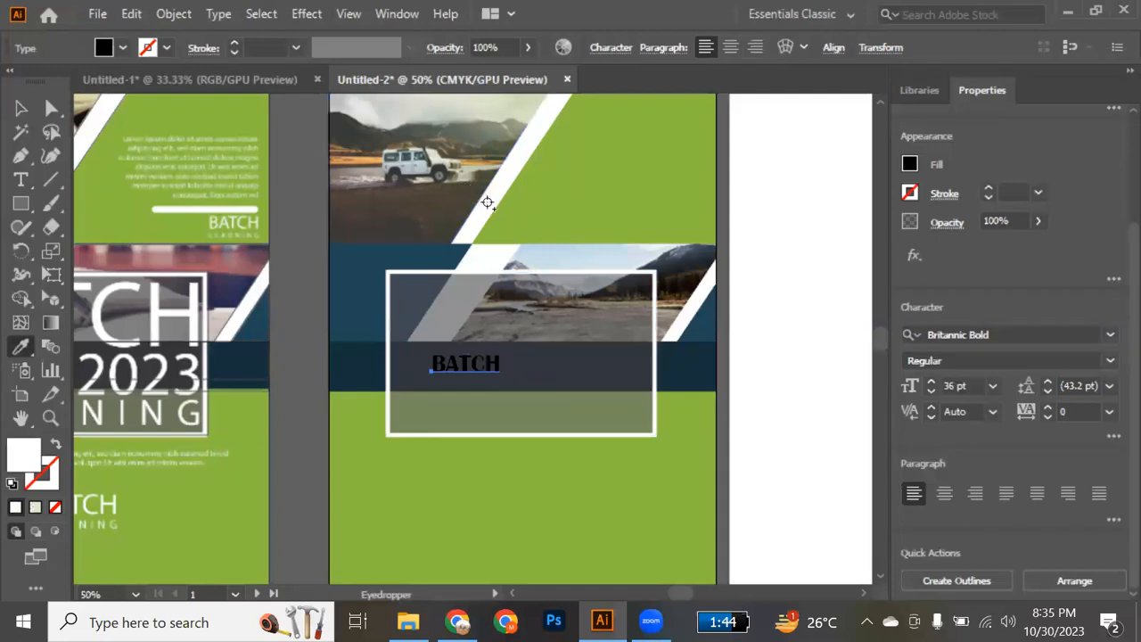
key(v)
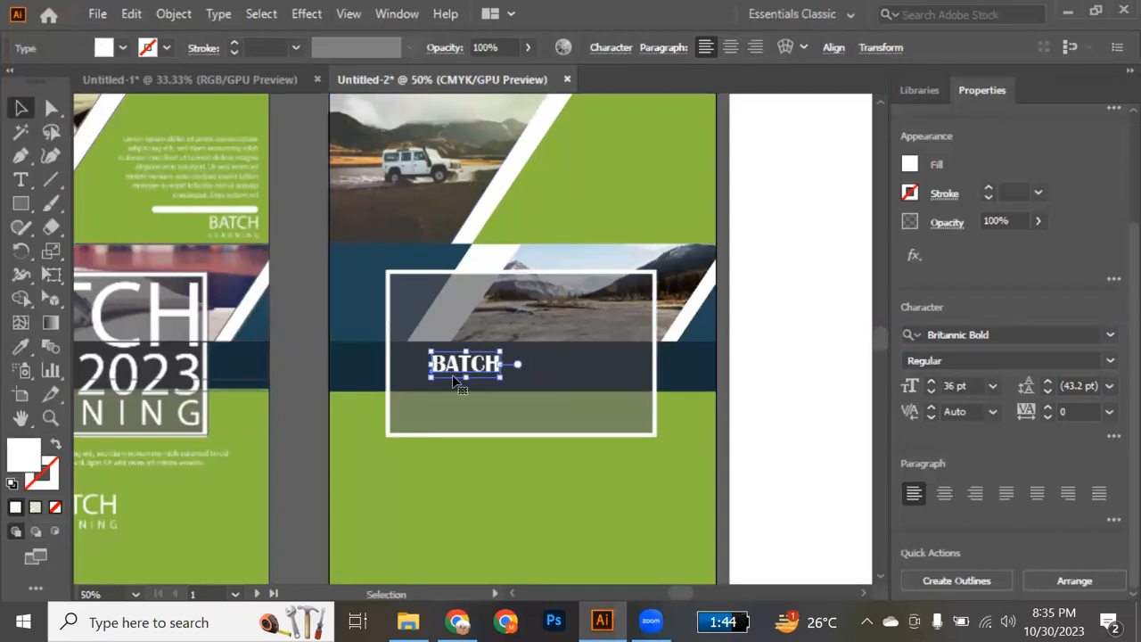
Enlarge the BATCH text to about 139 pt and position it across the full width of the title box's upper part.
drag(502, 380, 593, 412)
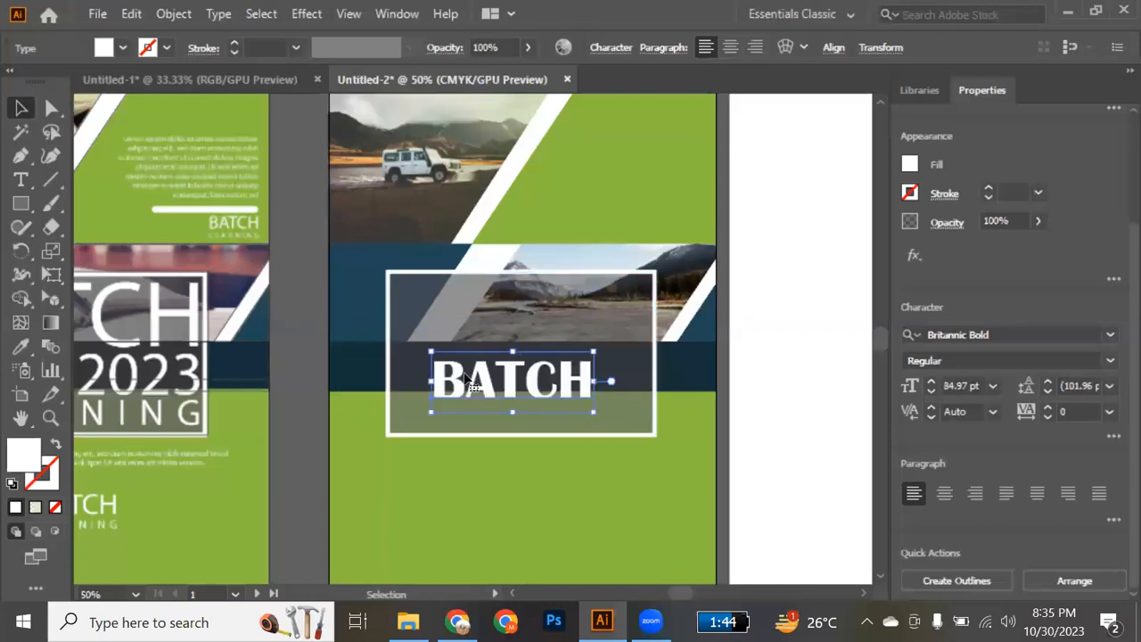
drag(465, 379, 449, 299)
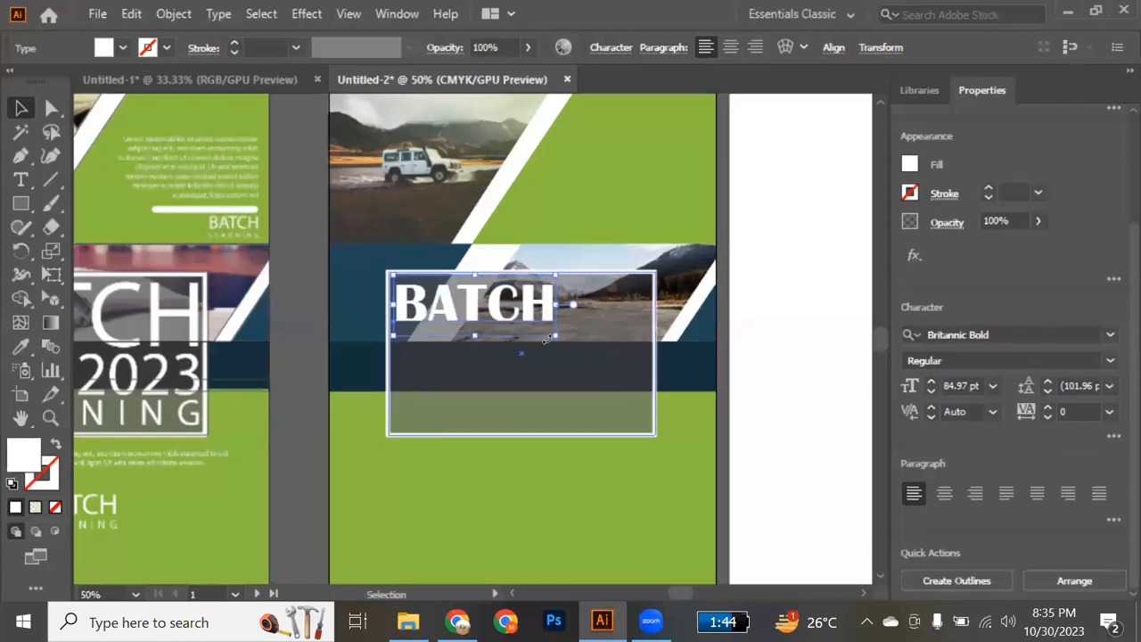
drag(556, 339, 654, 423)
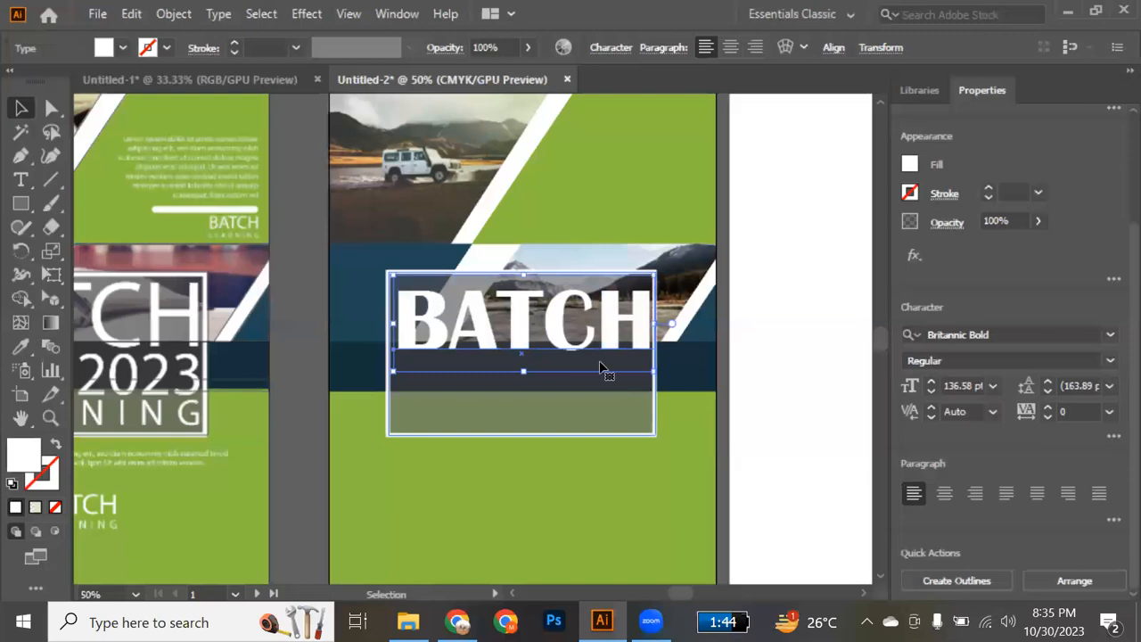
drag(562, 323, 564, 317)
drag(650, 364, 658, 372)
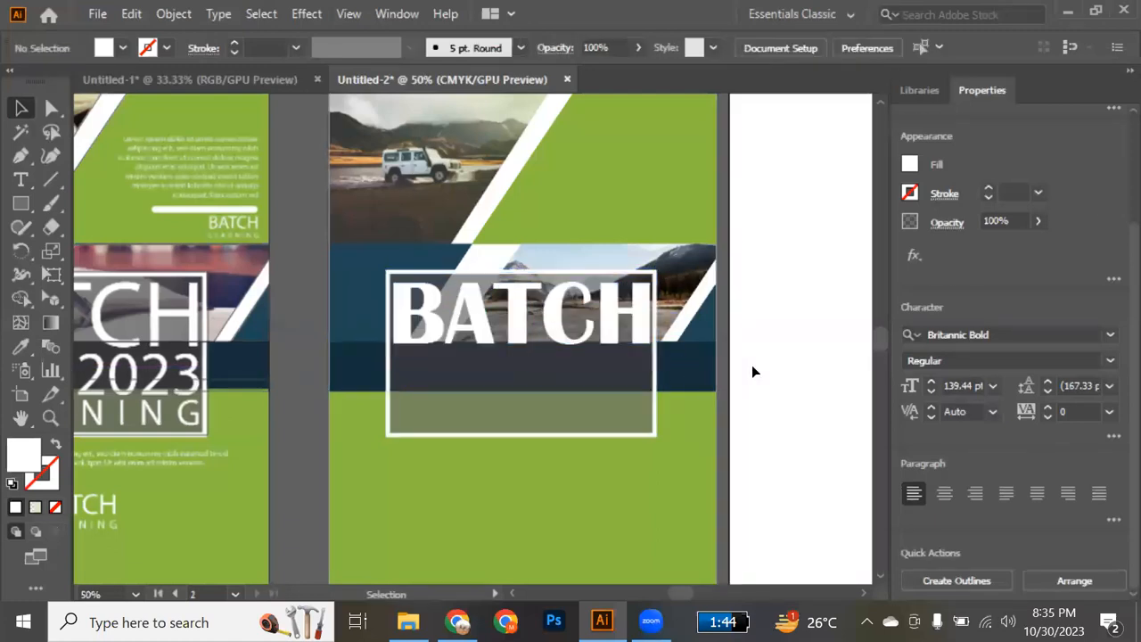
click(753, 366)
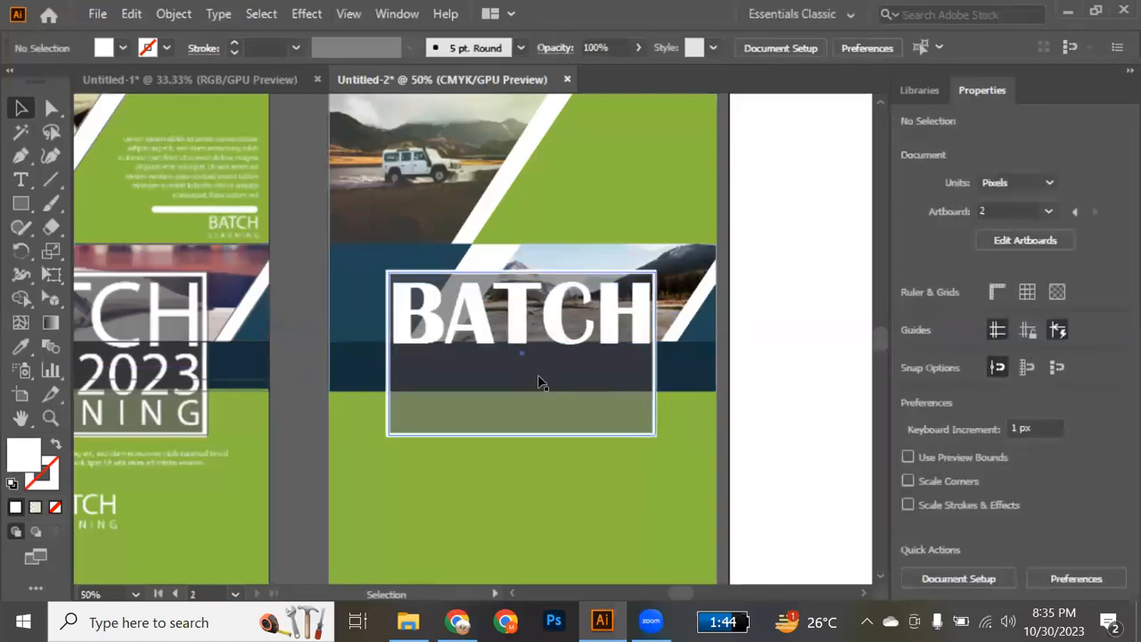
Add the text 2023 at 36 pt below BATCH and colour it white, sampled from the diagonal stripe.
key(t)
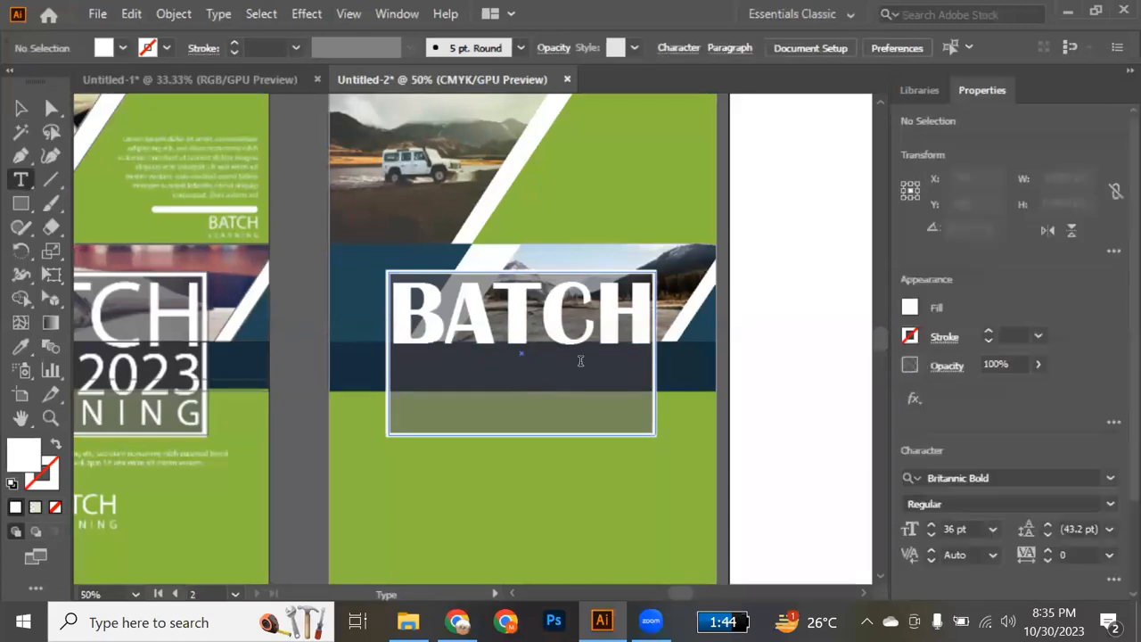
click(514, 372)
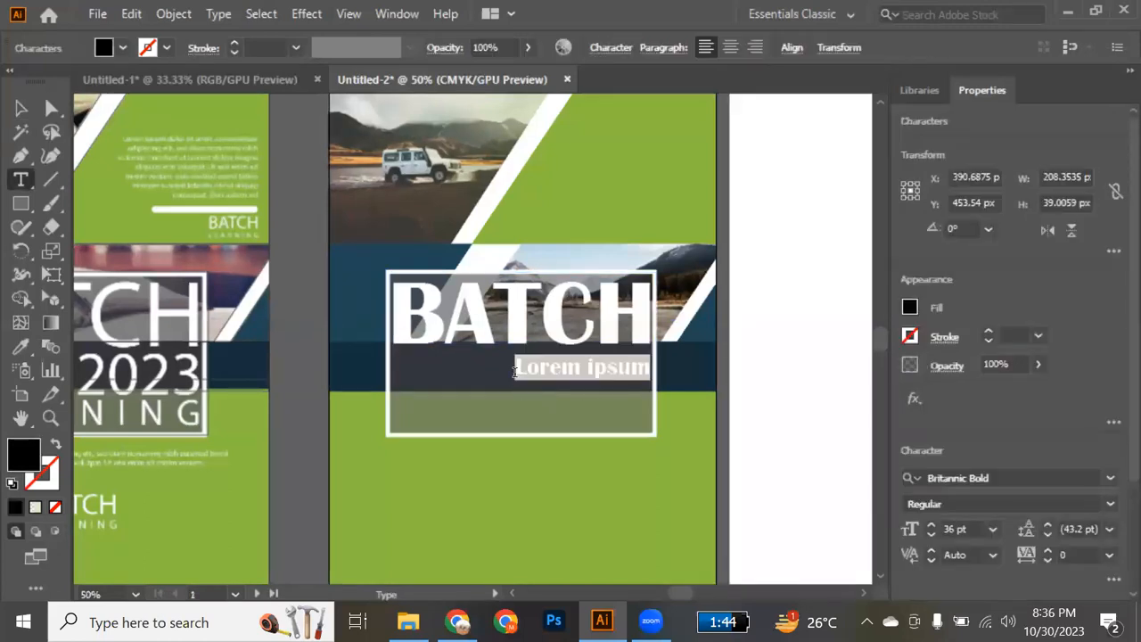
text(2023)
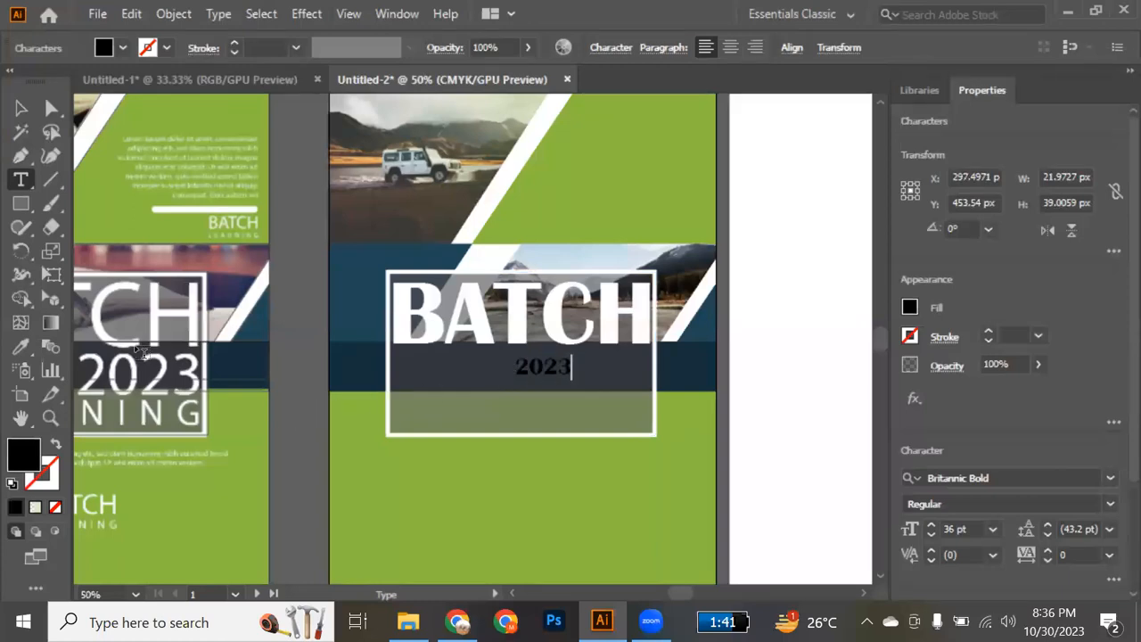
click(21, 107)
key(i)
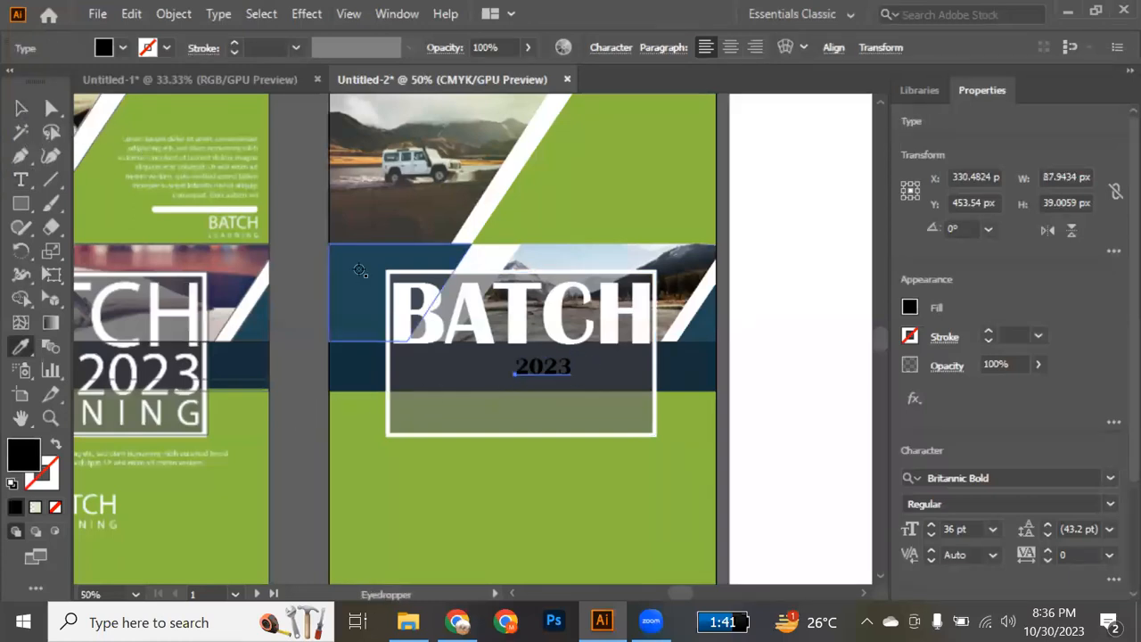
click(479, 217)
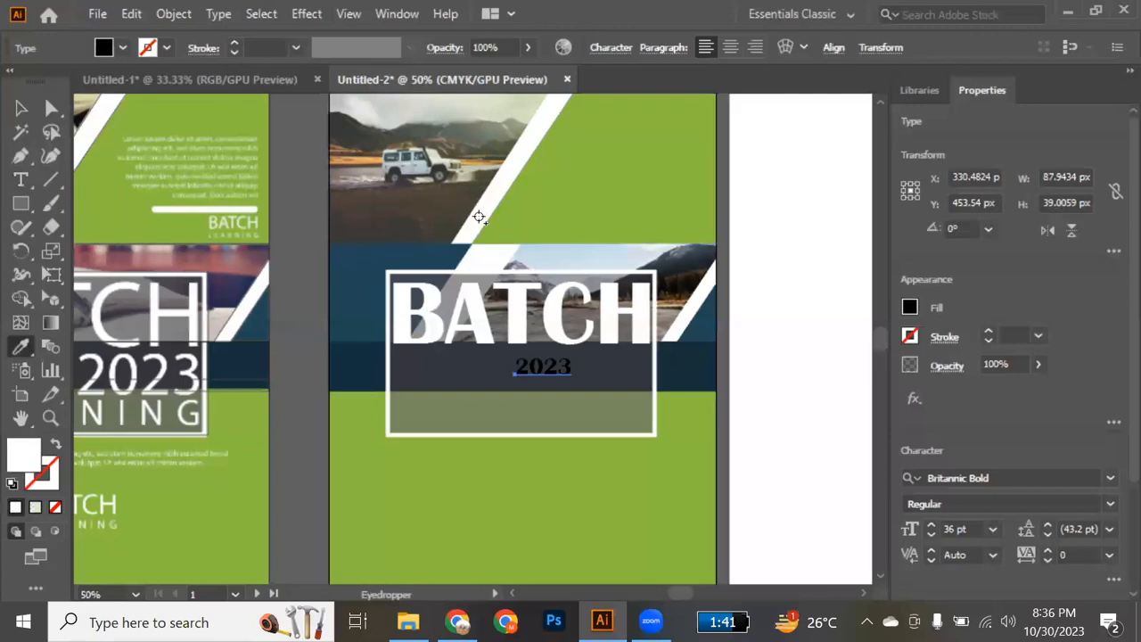
key(v)
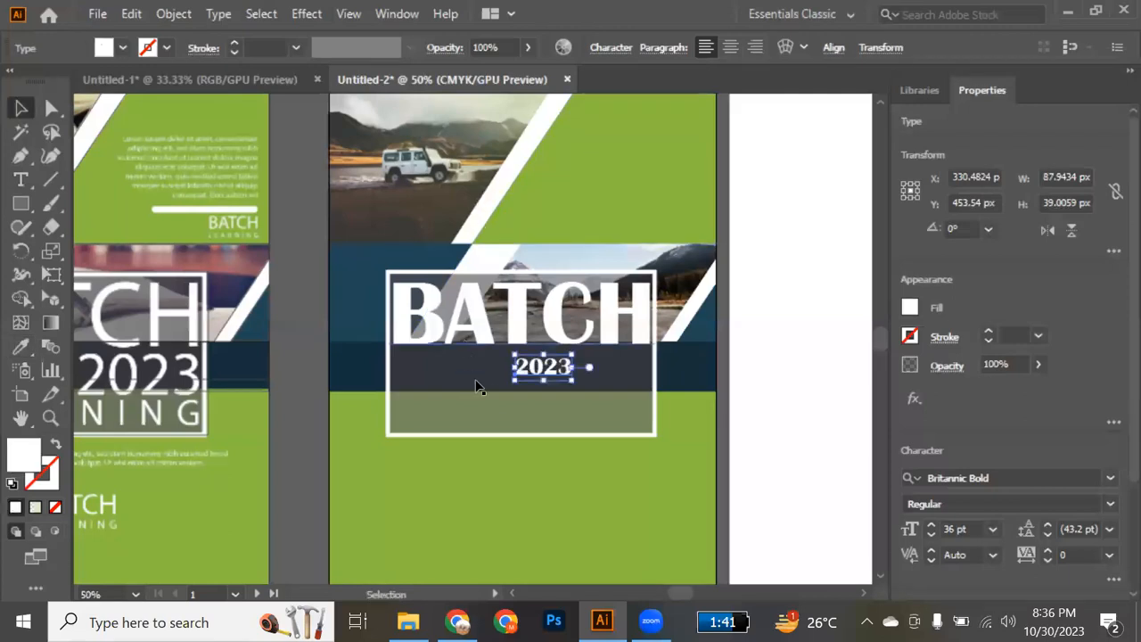
Enlarge the 2023 text to about 72 pt and place it under BATCH, flush with the word's right end.
drag(514, 380, 589, 372)
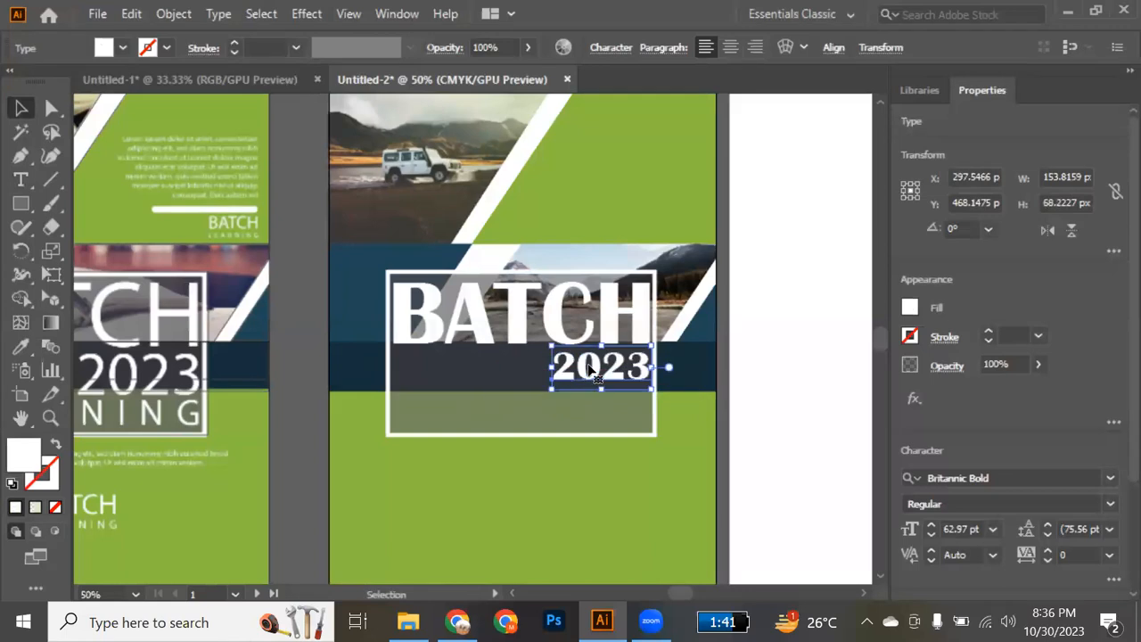
click(769, 410)
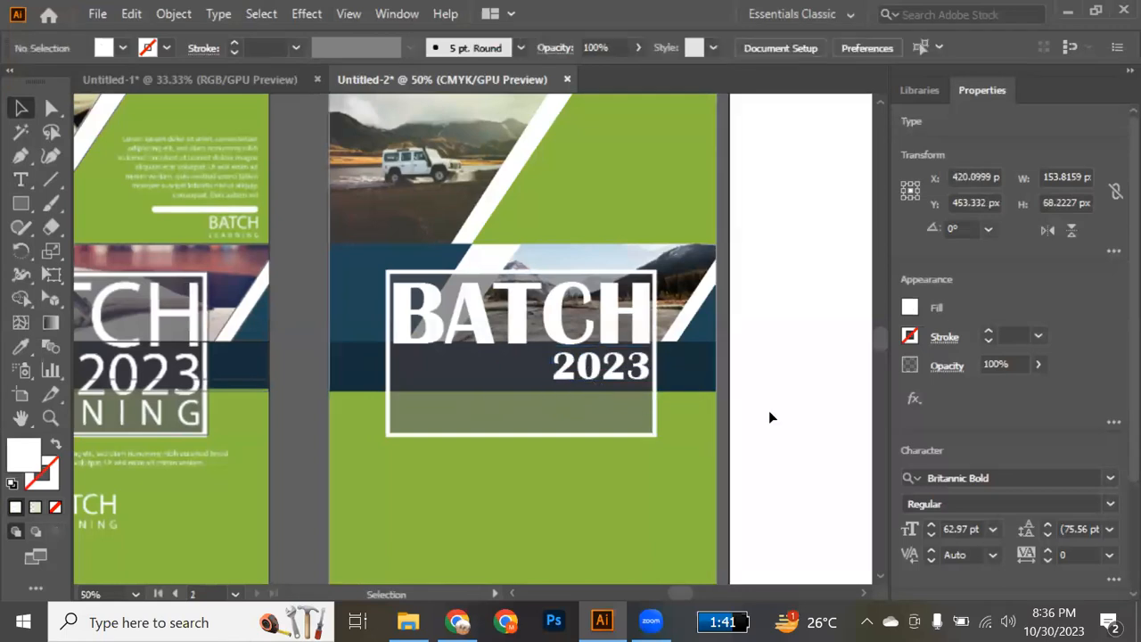
click(552, 386)
drag(551, 388, 536, 395)
Add the text LEARNING at 36 pt below 2023 and colour it white, sampled from the blank neighbouring artboard.
key(t)
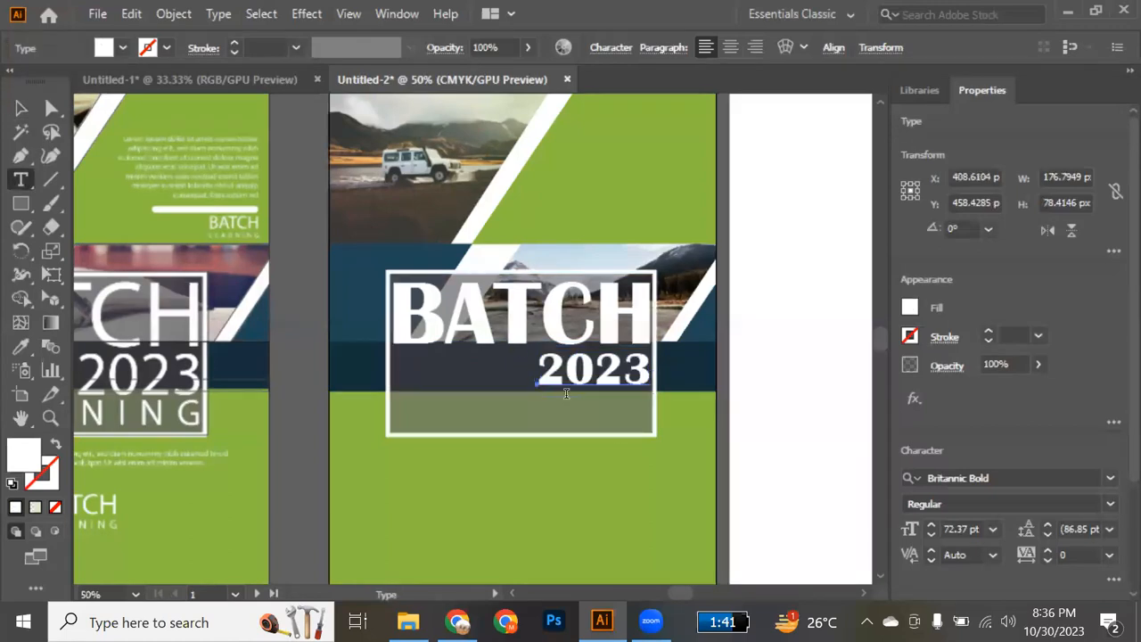
click(434, 406)
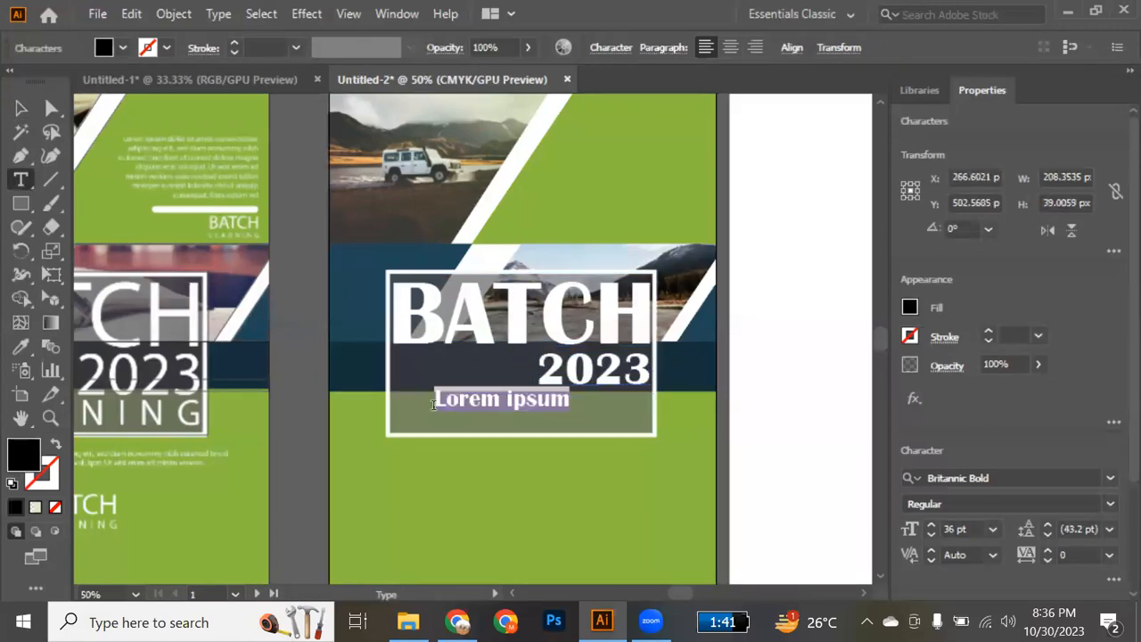
text(LEARNING)
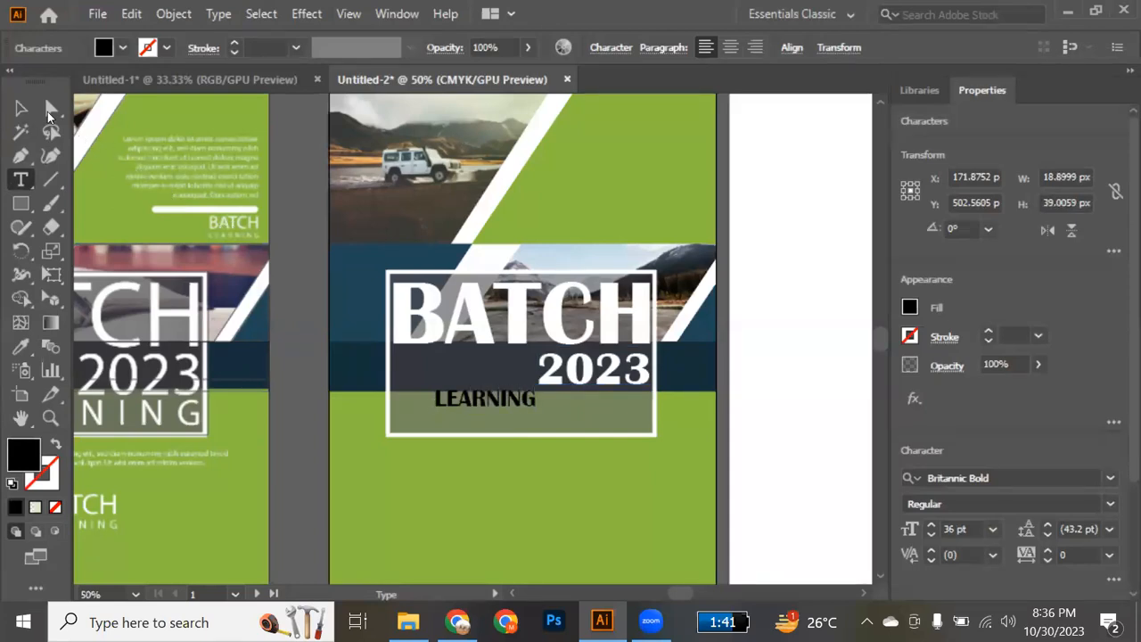
click(21, 108)
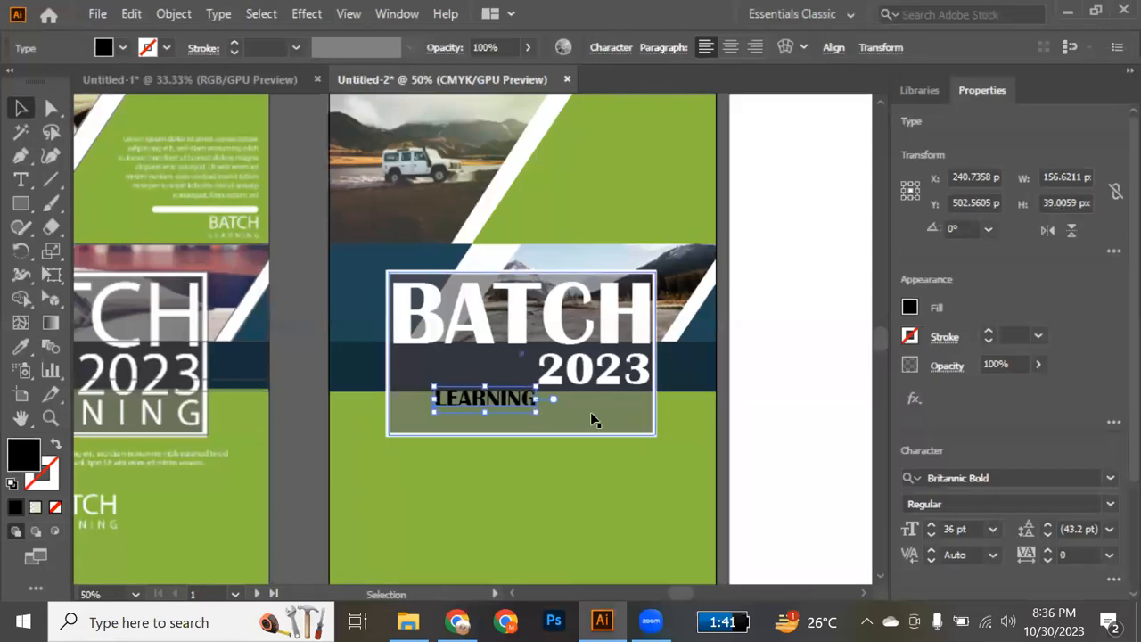
key(i)
click(797, 418)
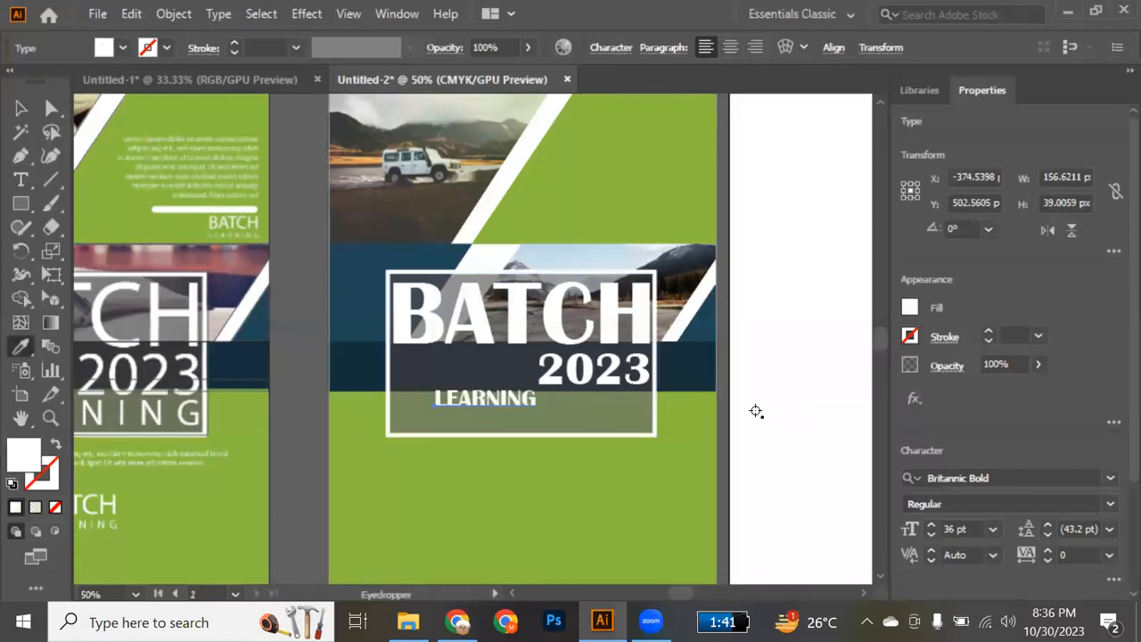
key(v)
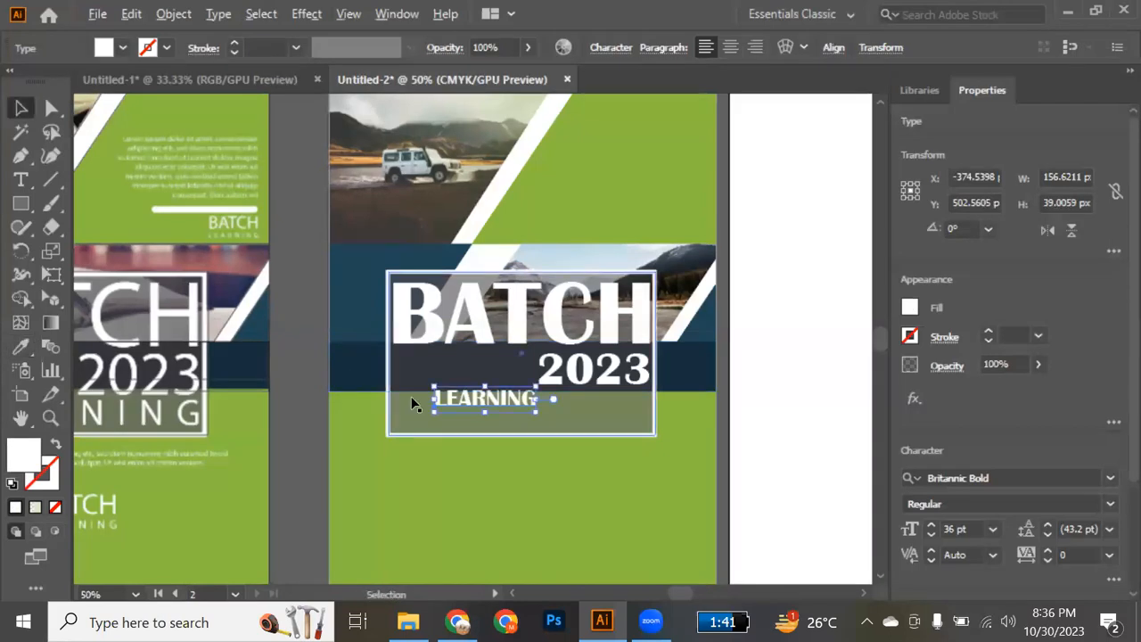
Move LEARNING to the title box's bottom edge and widen its tracking to 940 so the letters span the box.
key(alt+Right)
key(alt+Right)
key(alt+Right)
key(alt+Right)
key(alt+Right)
key(alt+Right)
key(alt+Right)
key(alt+Right)
key(alt+Right)
key(alt+Right)
key(alt+Right)
key(alt+Right)
key(alt+Right)
key(alt+Right)
key(alt+Right)
key(alt+Right)
key(alt+Right)
key(alt+Right)
key(alt+Right)
key(alt+Right)
key(alt+Right)
key(alt+Right)
key(alt+Right)
key(alt+Right)
key(alt+Right)
drag(523, 416, 482, 431)
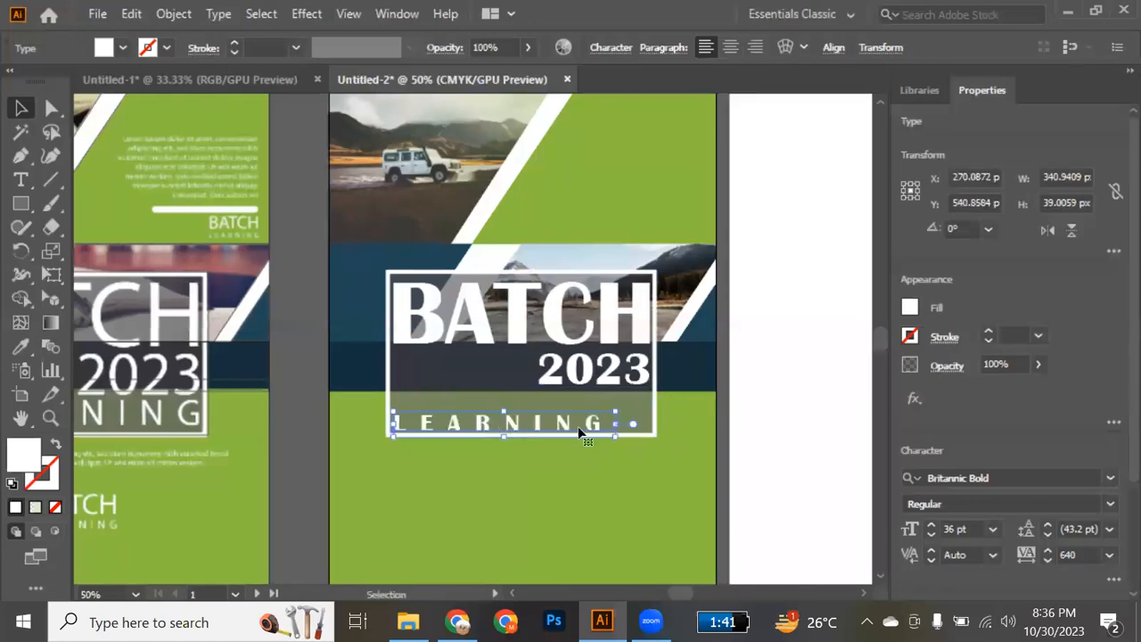
key(alt+Right)
key(alt+Right)
key(alt+Right)
key(alt+Right)
key(alt+Right)
key(alt+Right)
key(alt+Right)
key(alt+Right)
key(alt+Right)
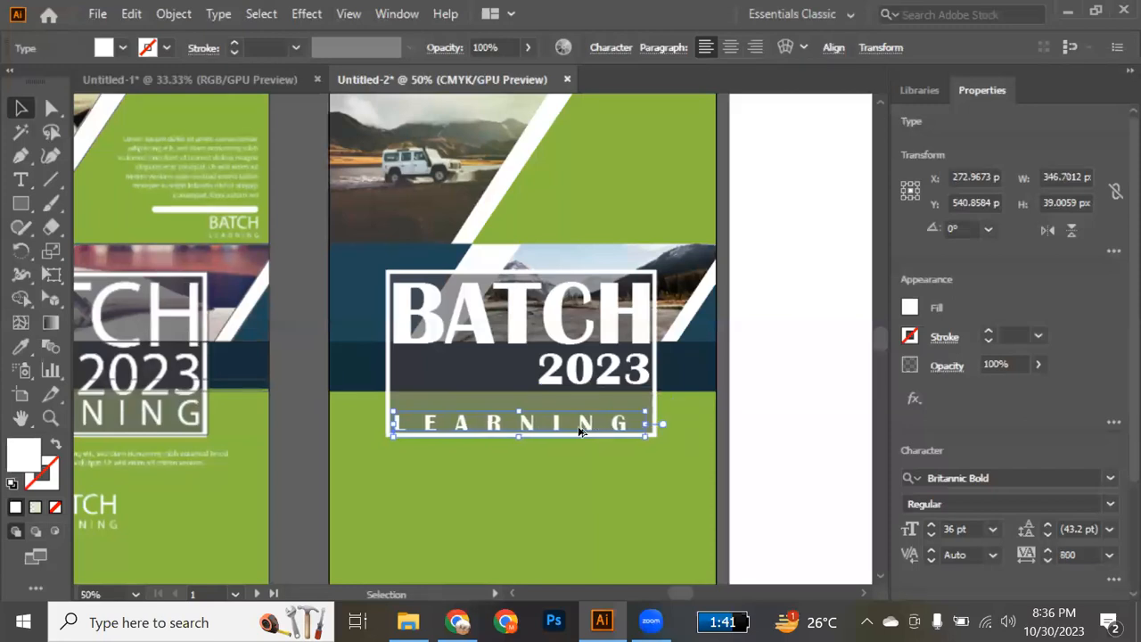
key(alt+Right)
key(alt+Right)
key(alt+Right)
key(alt+Right)
key(alt+Right)
key(alt+Right)
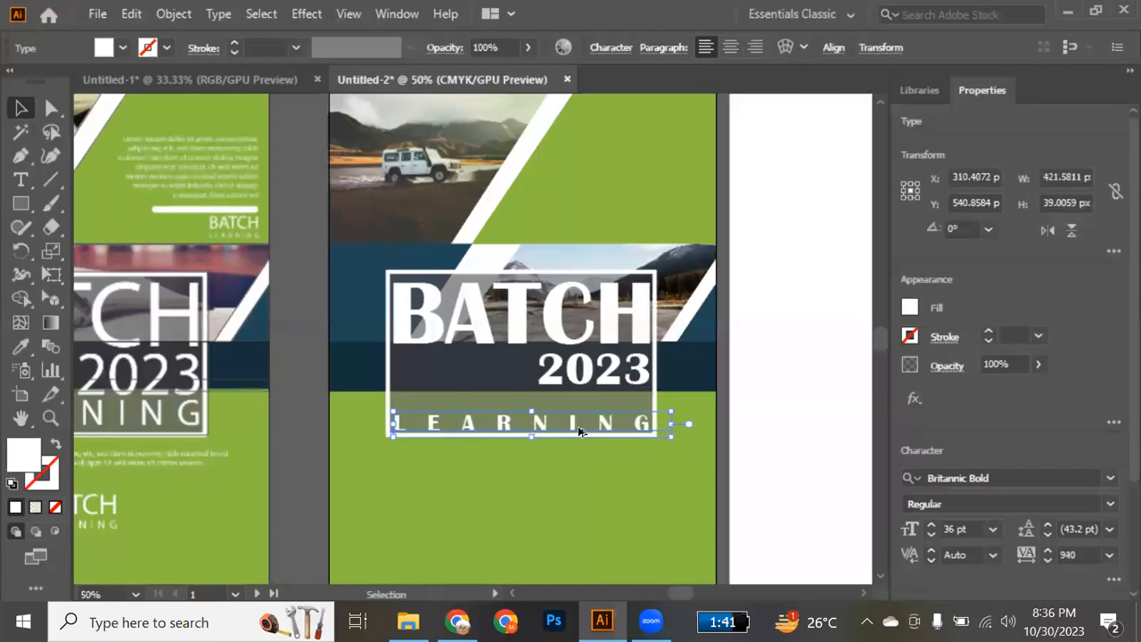
click(781, 401)
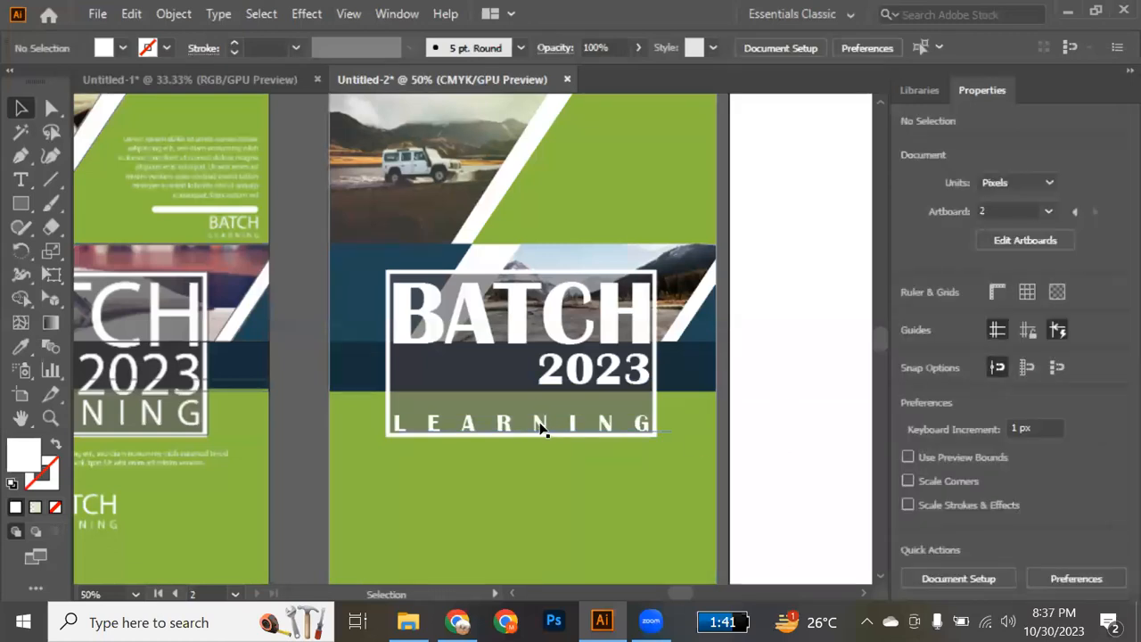
Enlarge the 2023 text down and to the left to fill the gap between BATCH and LEARNING.
click(557, 382)
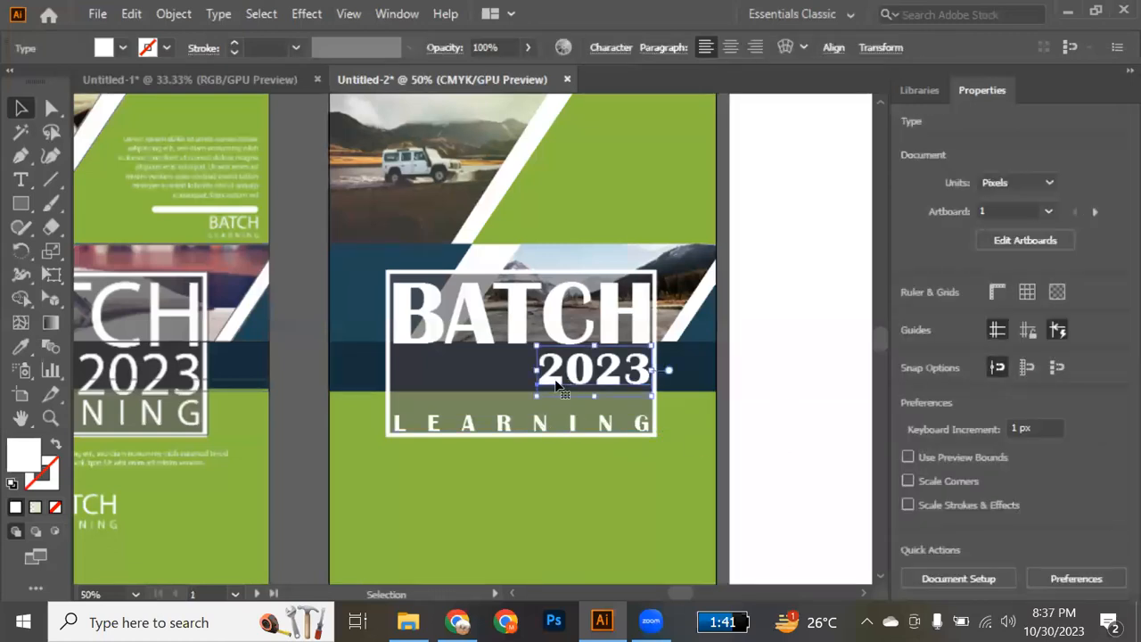
drag(537, 396, 481, 433)
click(762, 438)
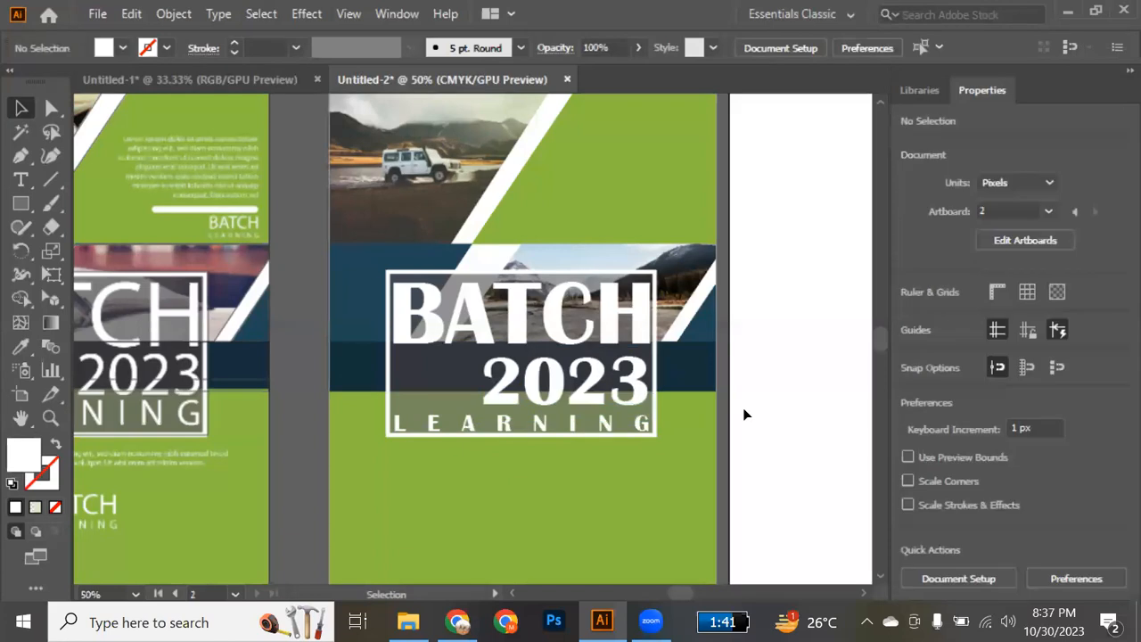
Add a right-aligned 14 pt placeholder paragraph, about 213 by 156 px, in the green area beside the car photo.
scroll(734, 370, up, 3)
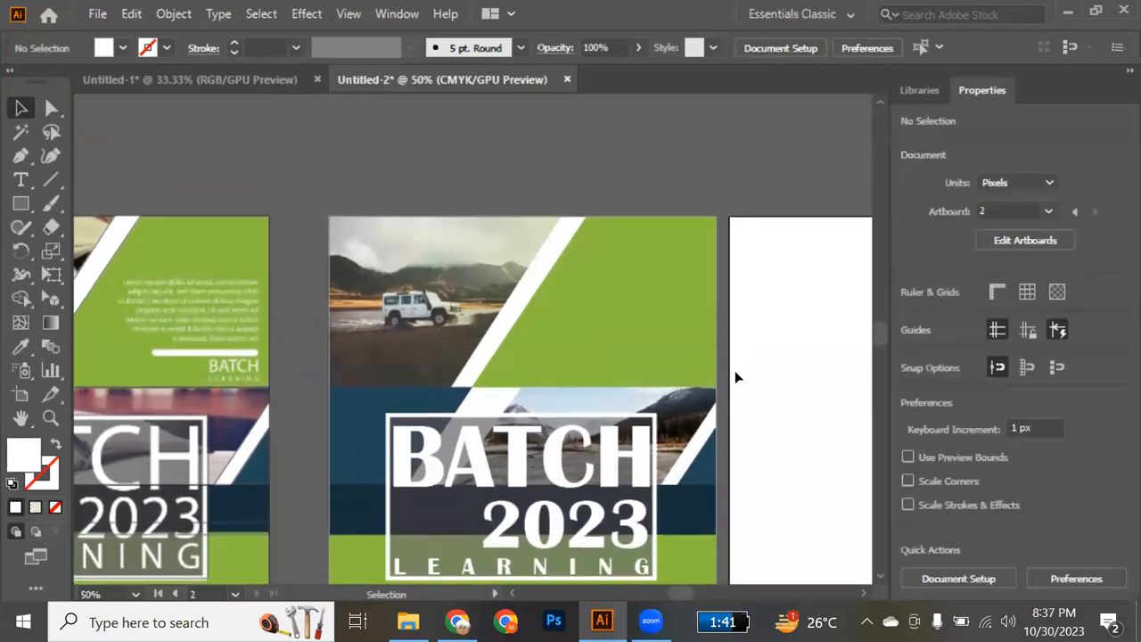
key(t)
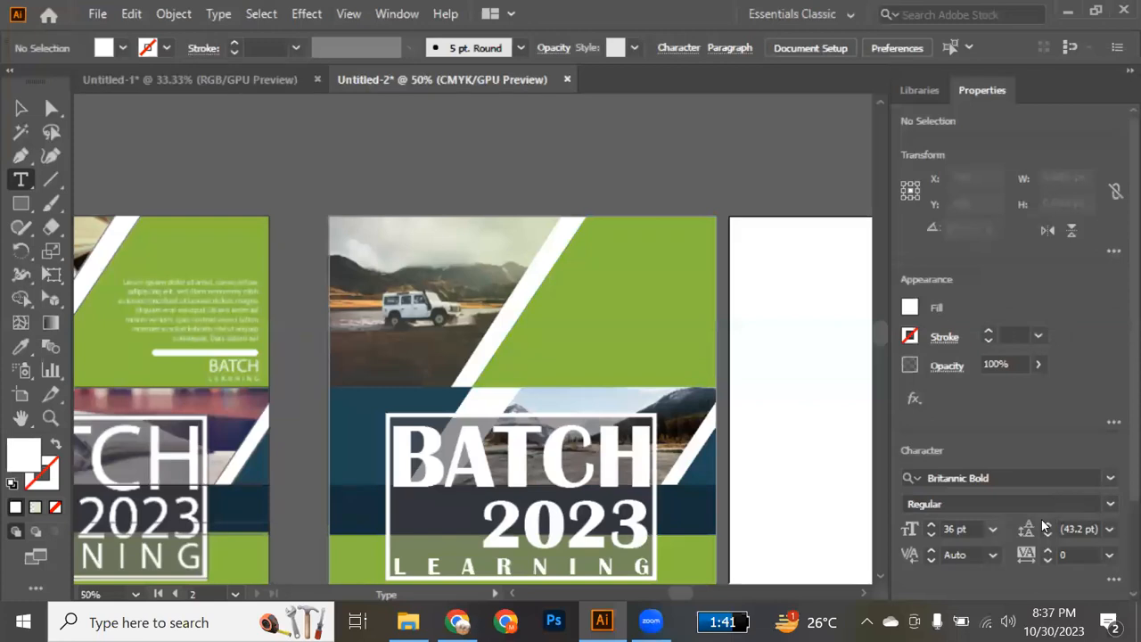
click(993, 530)
click(1023, 353)
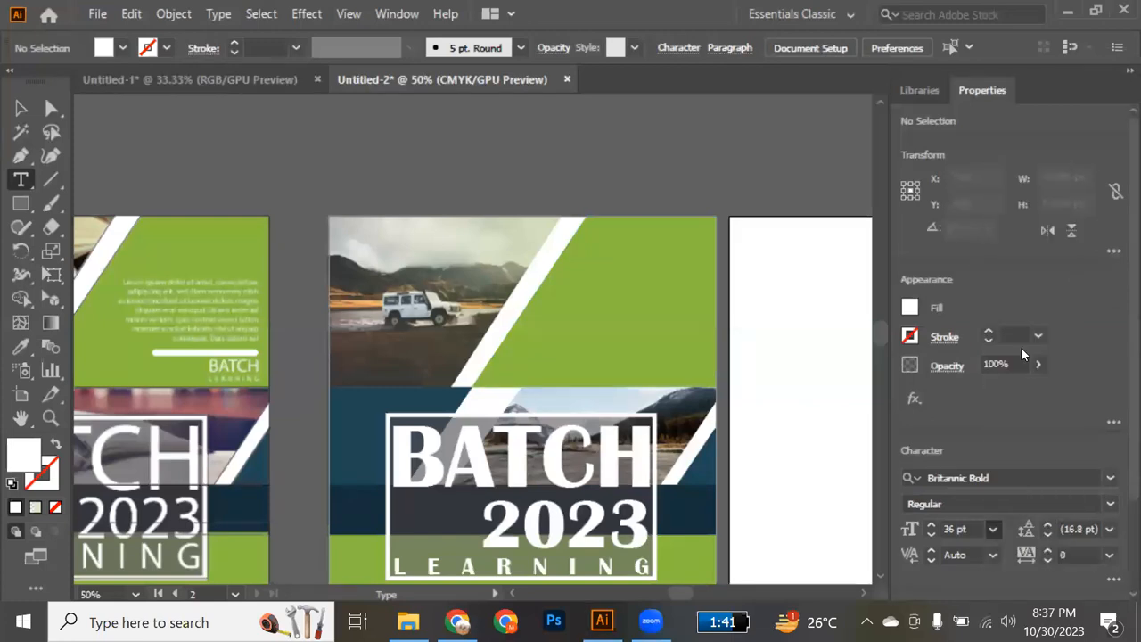
drag(574, 279, 713, 385)
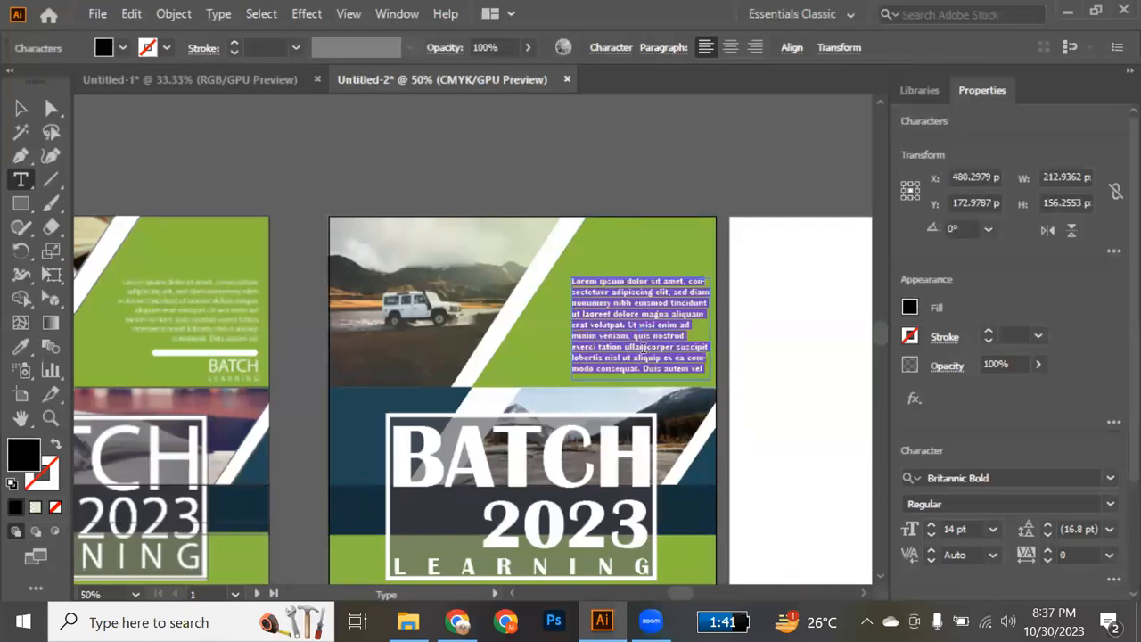
scroll(1121, 443, down, 3)
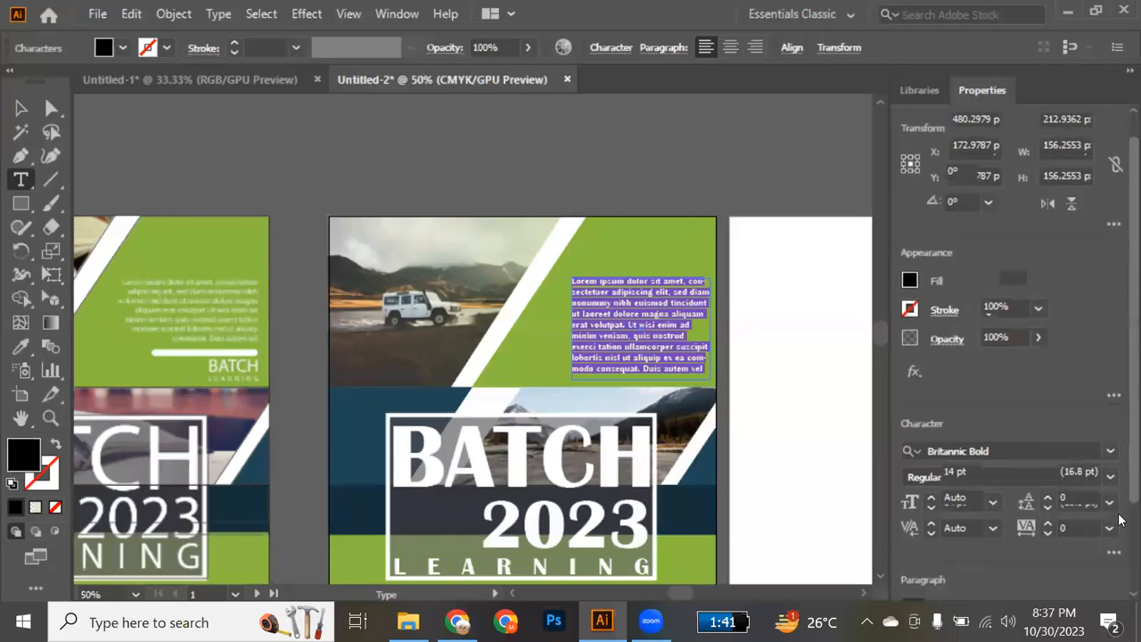
click(976, 508)
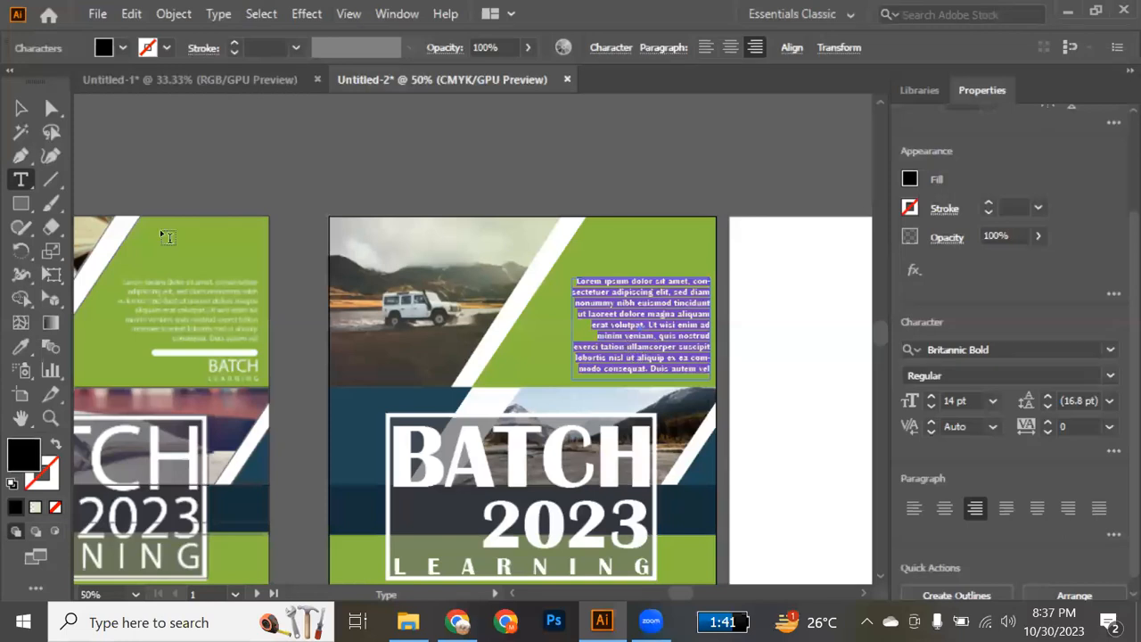
Widen the placeholder paragraph's frame toward the diagonal stripe and colour the text white, sampled from that stripe.
click(21, 107)
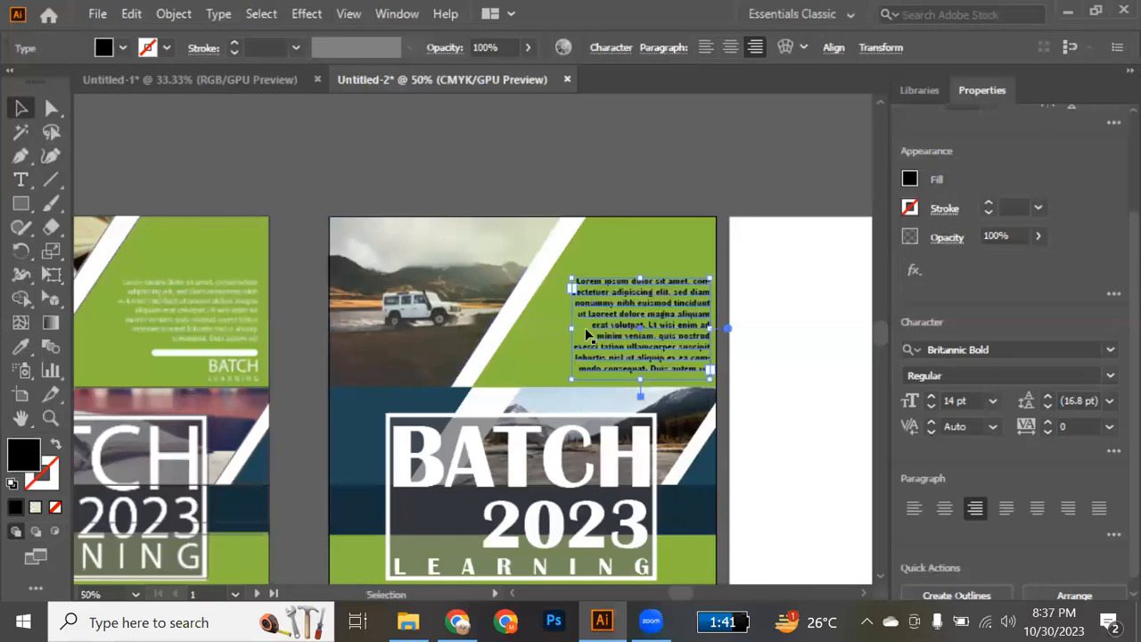
drag(571, 328, 545, 323)
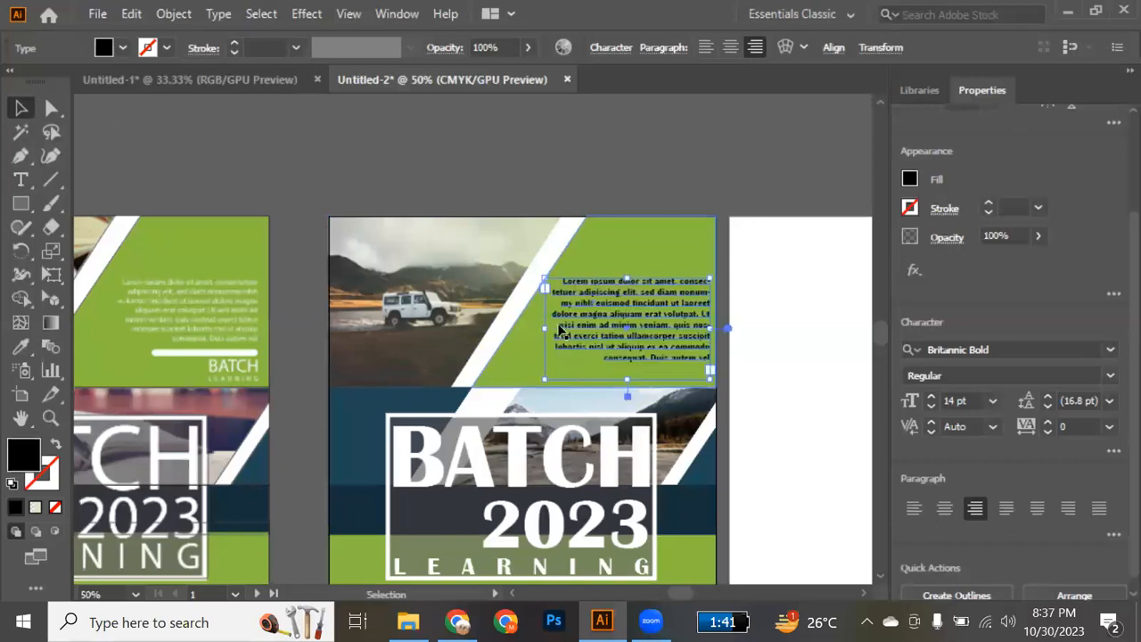
key(i)
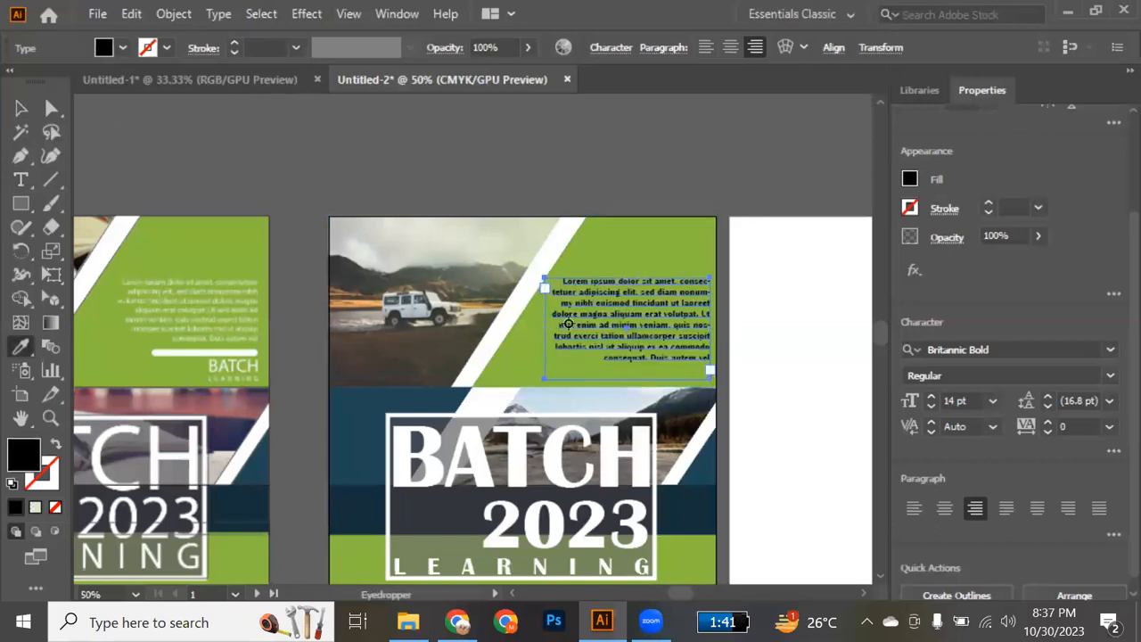
click(511, 308)
key(v)
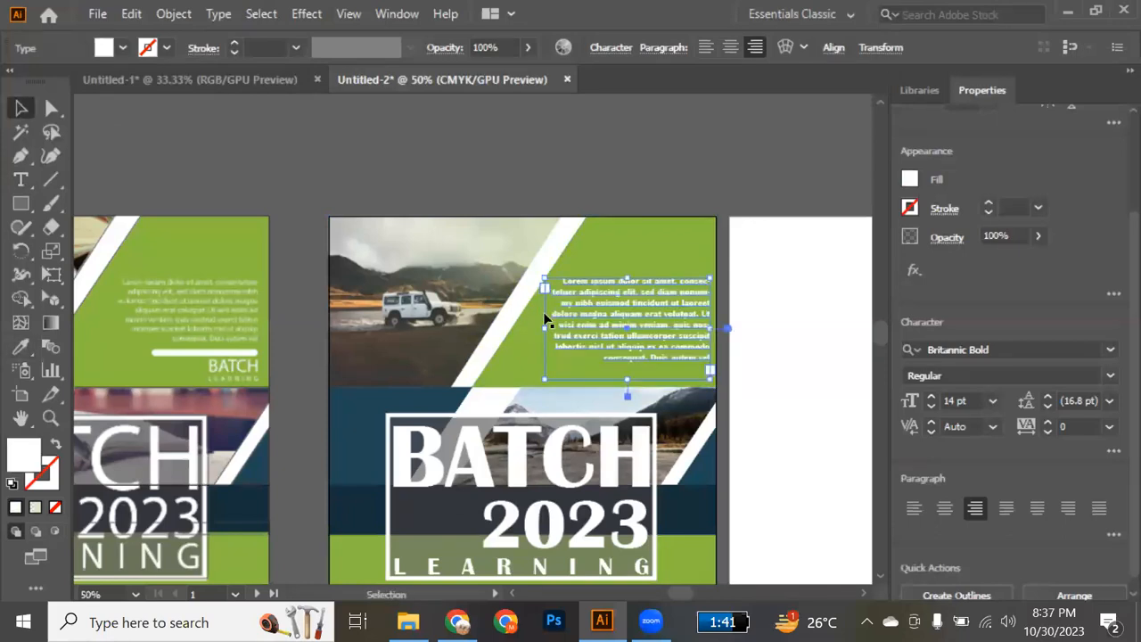
Trim the placeholder paragraph to end after "ullamcorper" with a full stop, and widen its frame to about 259 px.
click(778, 387)
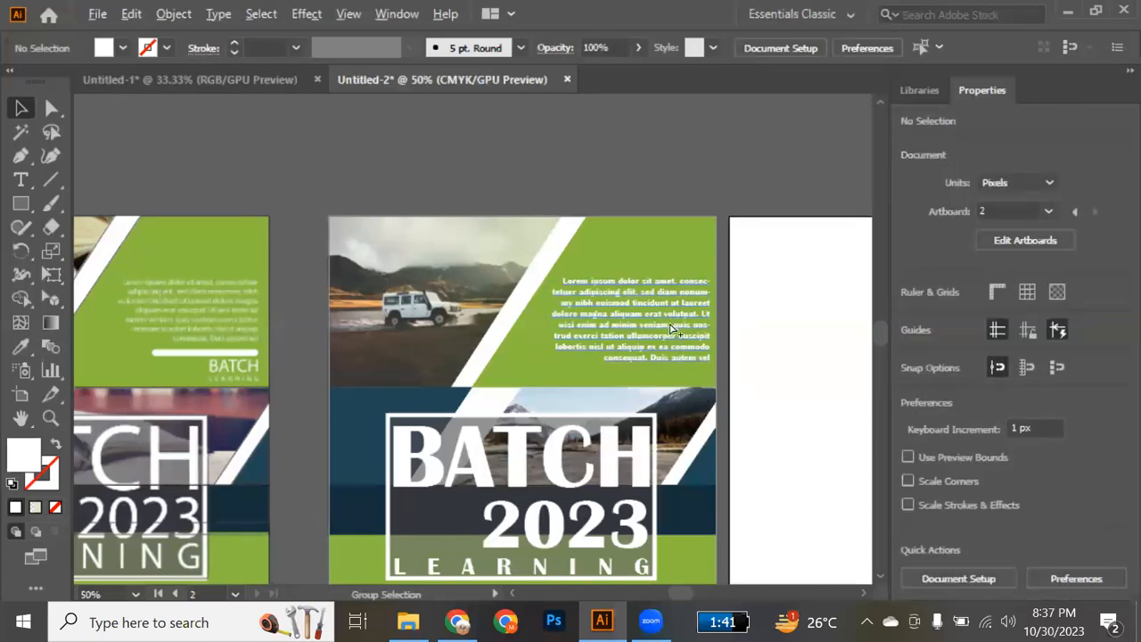
scroll(673, 330, up, 2)
key(t)
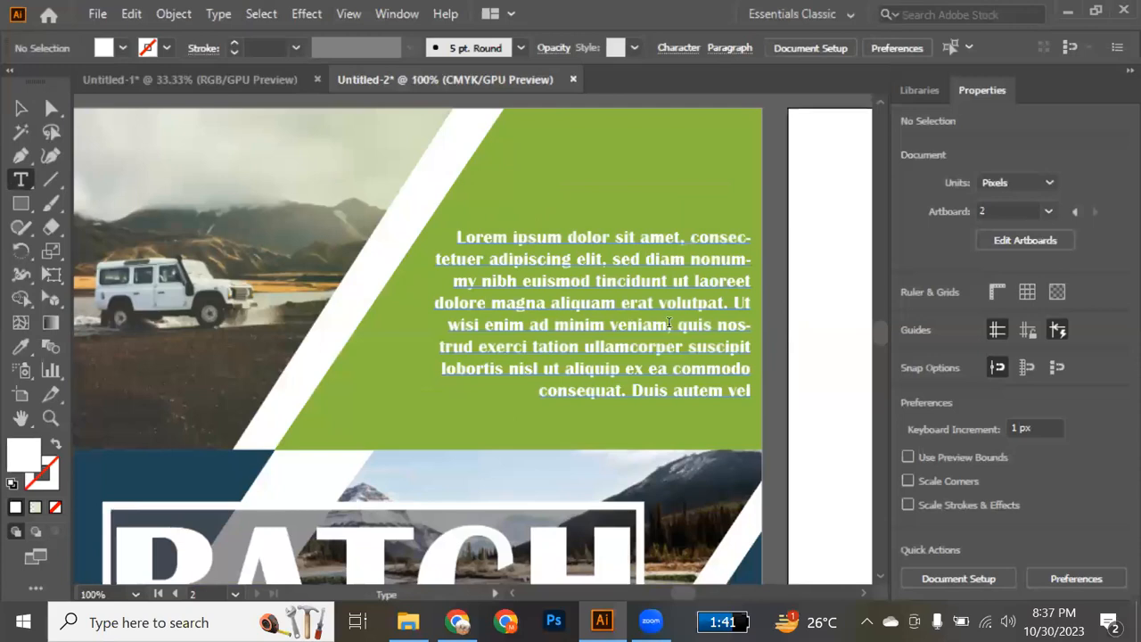
click(526, 347)
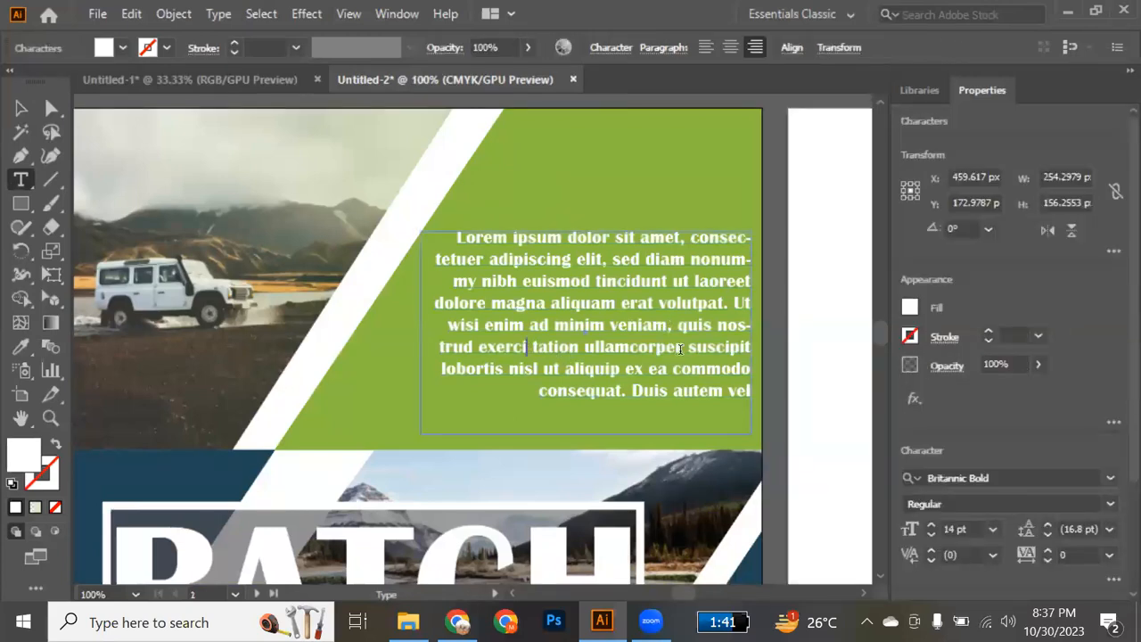
drag(689, 347, 760, 394)
key(BackSpace)
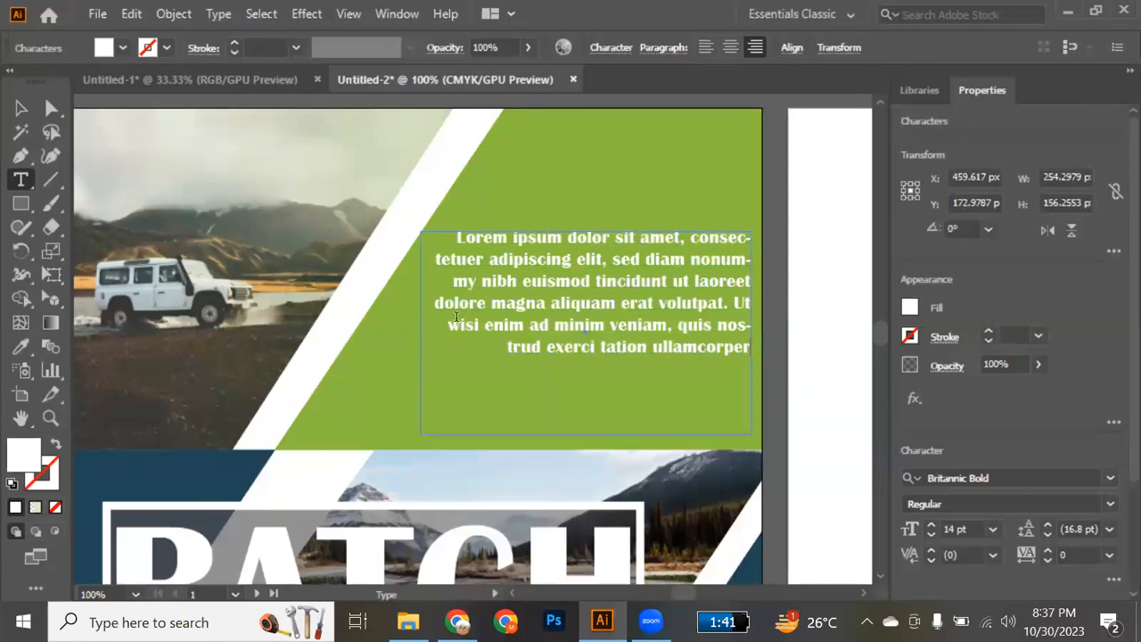
text(.)
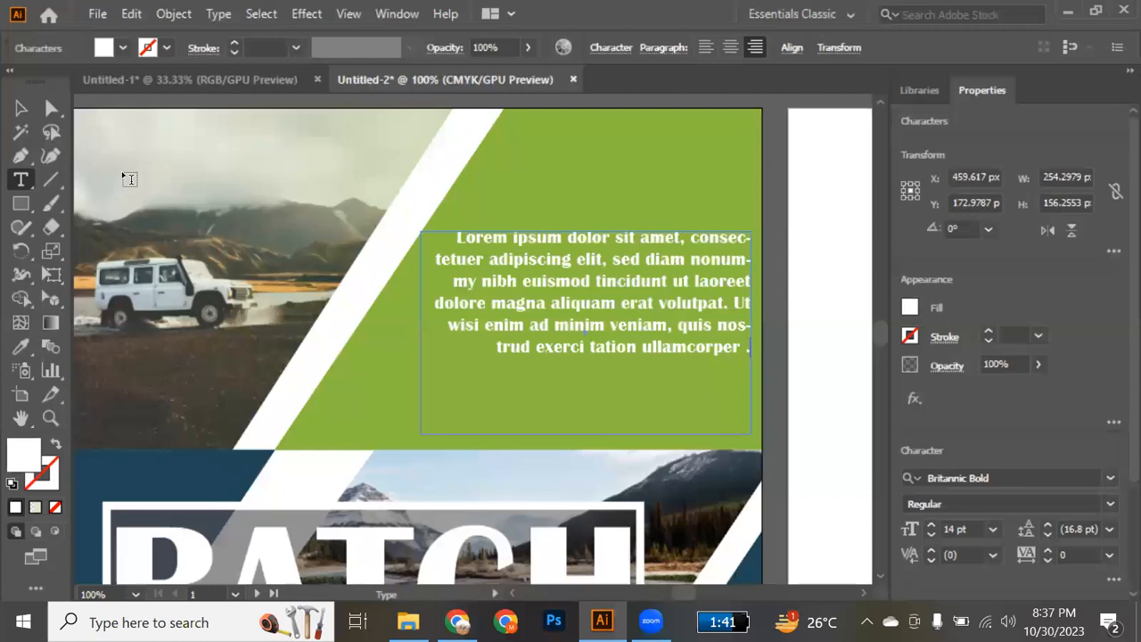
click(20, 108)
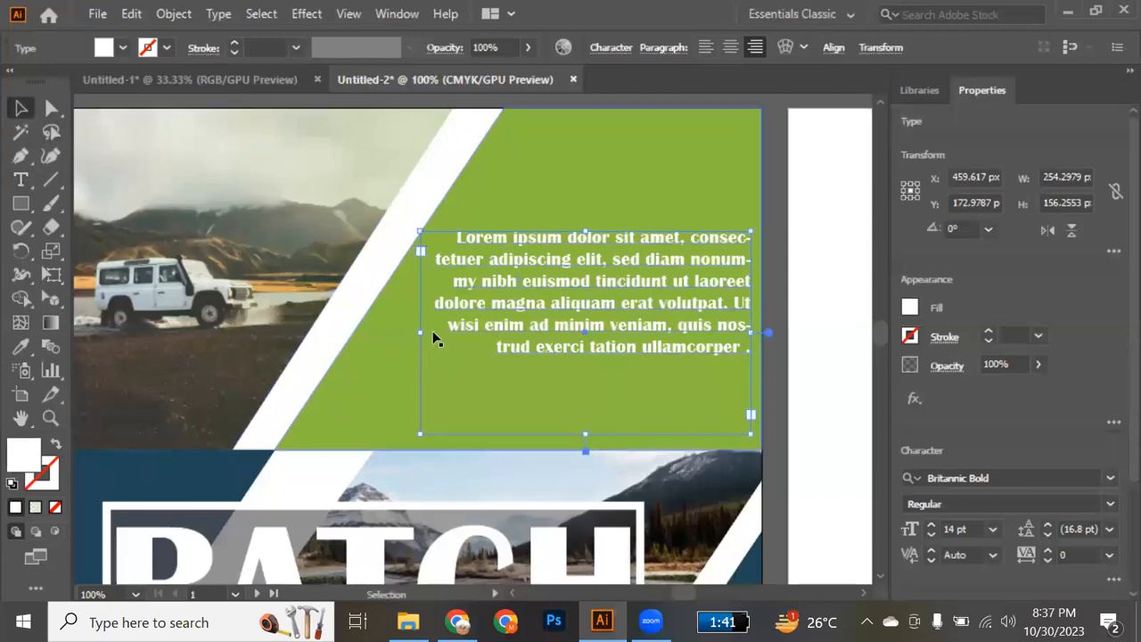
drag(407, 334, 413, 332)
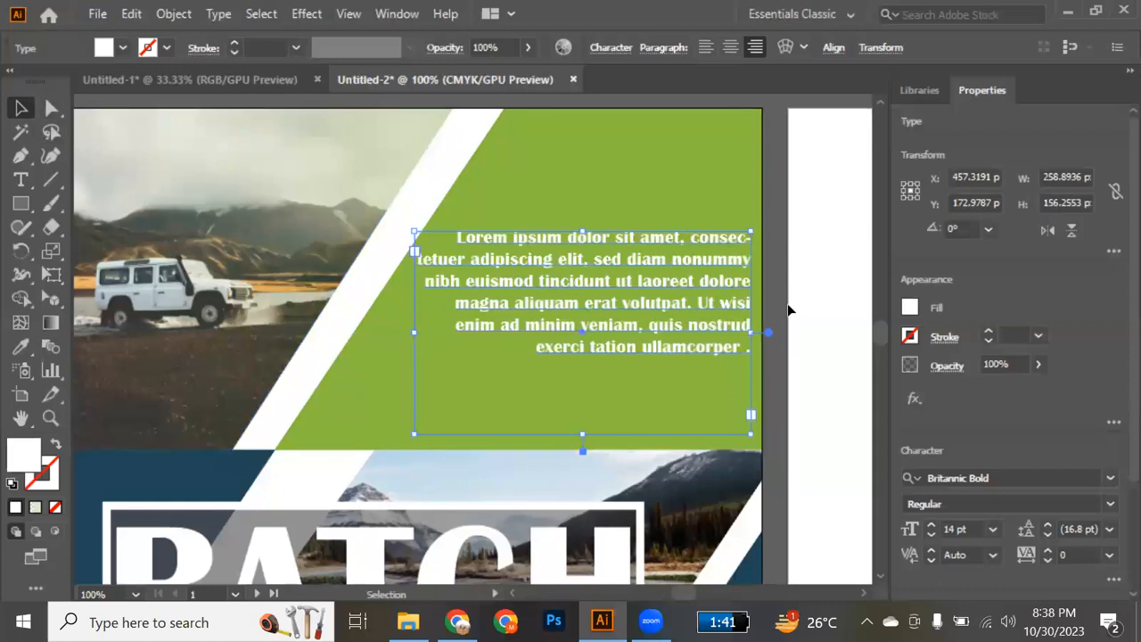
Add the text BATCH below the placeholder paragraph and colour it white, sampled from the blank artboard.
click(611, 389)
key(t)
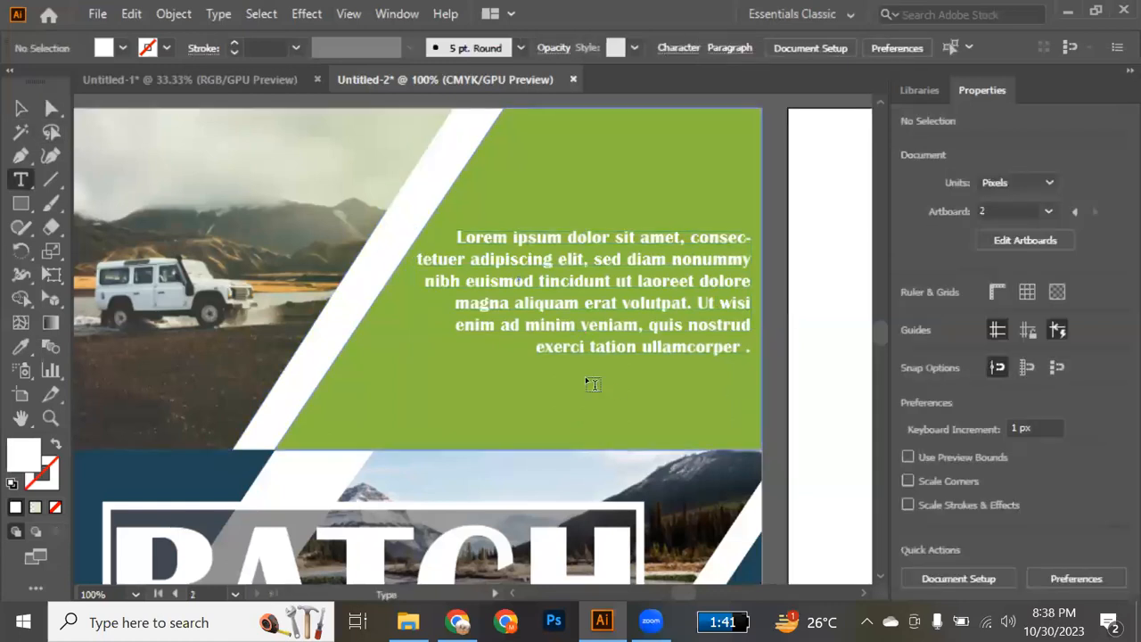
click(585, 377)
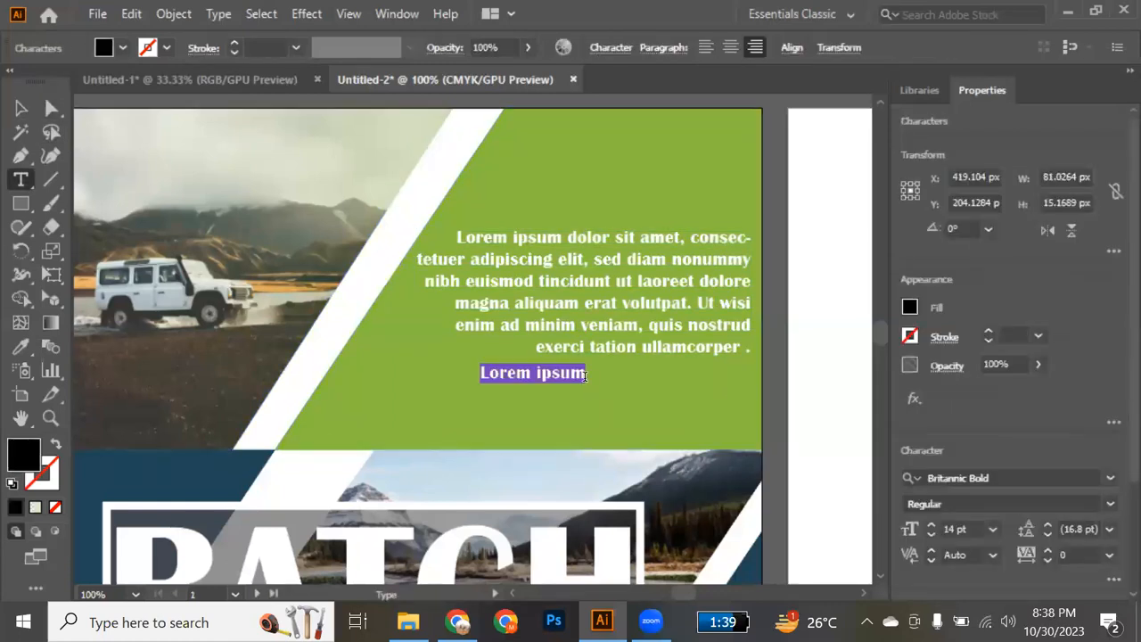
text(BATCH)
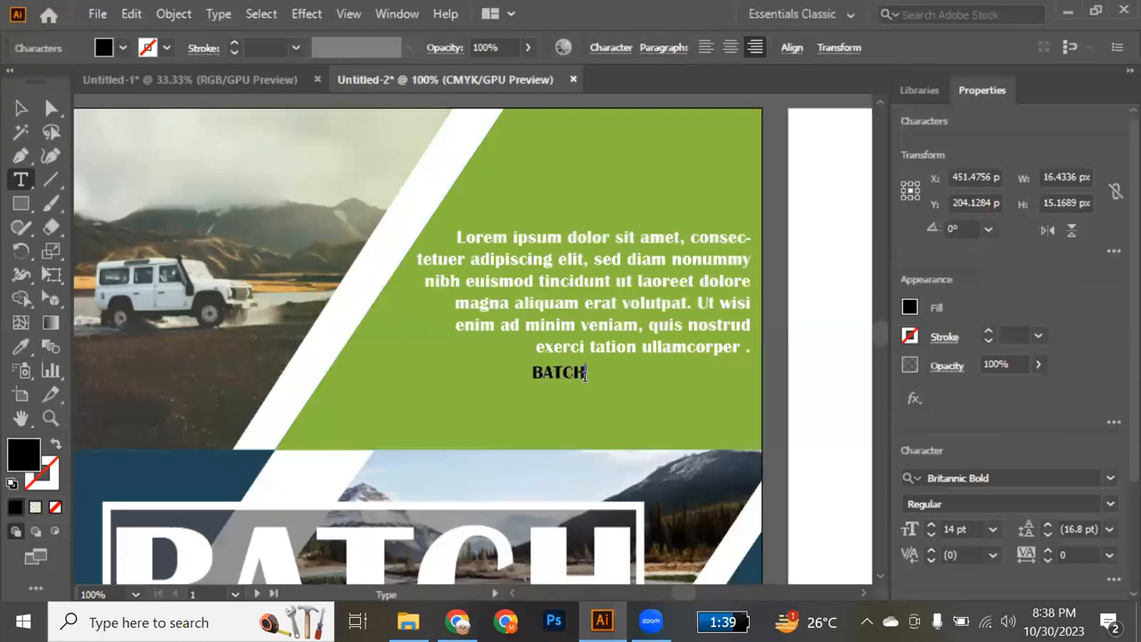
click(11, 109)
key(i)
click(820, 237)
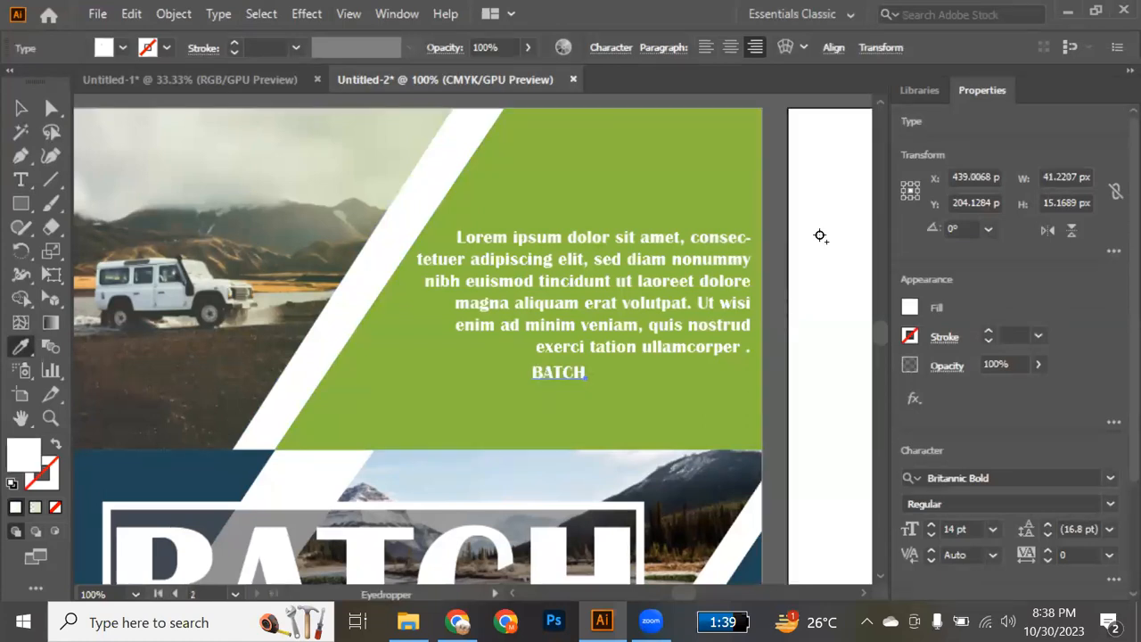
Move the small BATCH text under the paragraph's right edge and enlarge it.
key(v)
drag(589, 386, 709, 376)
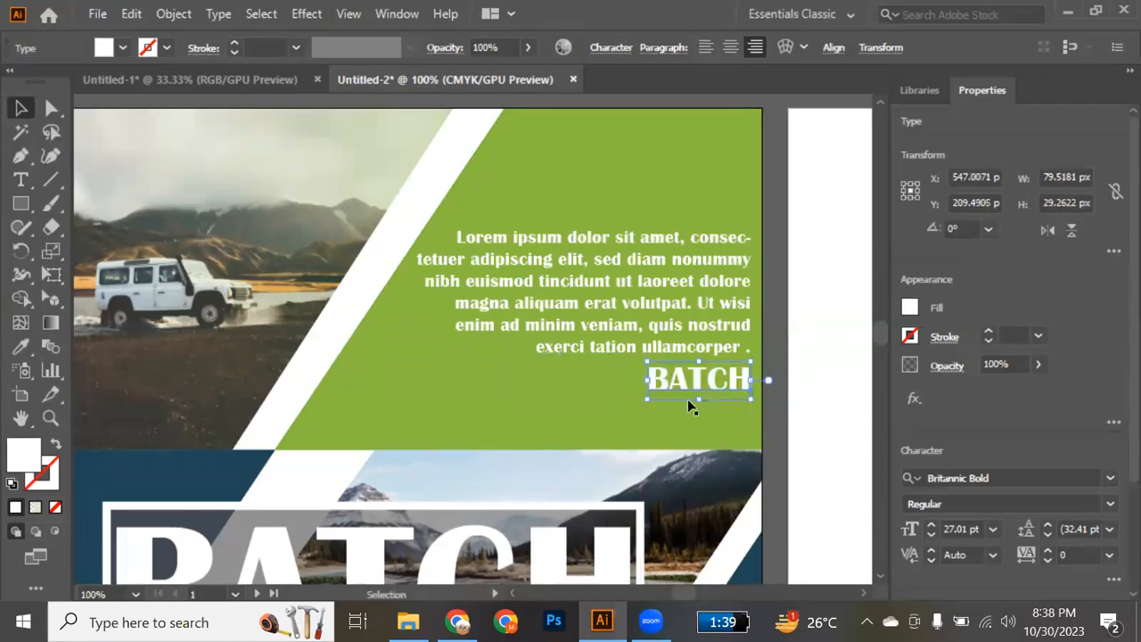
drag(646, 403, 622, 408)
click(788, 431)
Duplicate the placeholder paragraph into the flyer's lower green area with a frame about 611 px wide, and centre-align its text.
scroll(788, 431, down, 3)
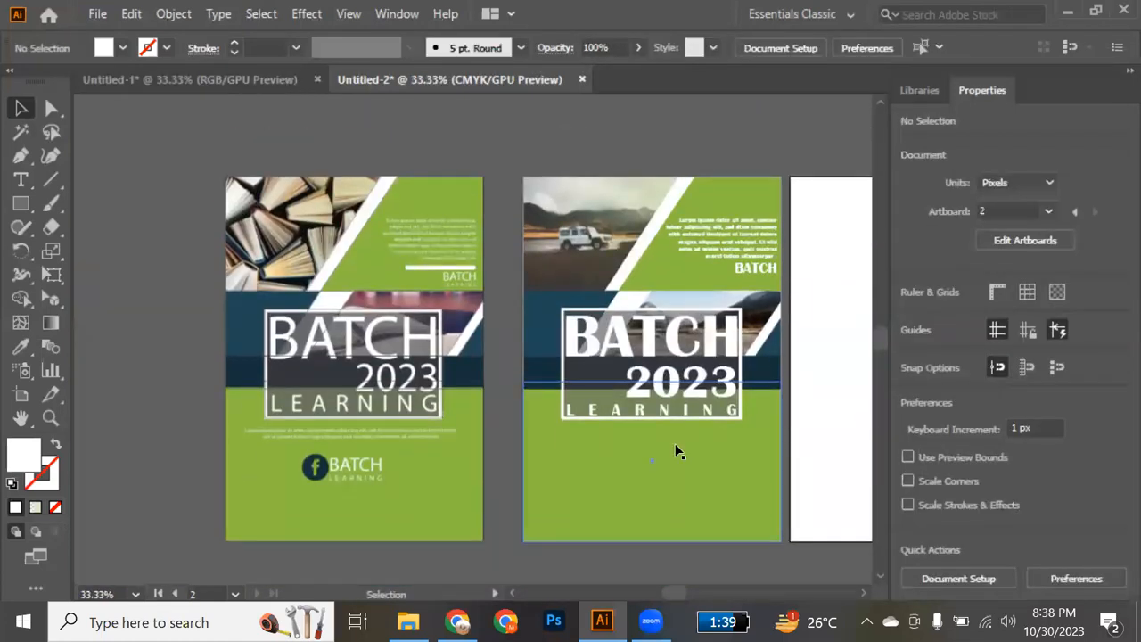
scroll(675, 451, right, 3)
scroll(675, 452, left, 3)
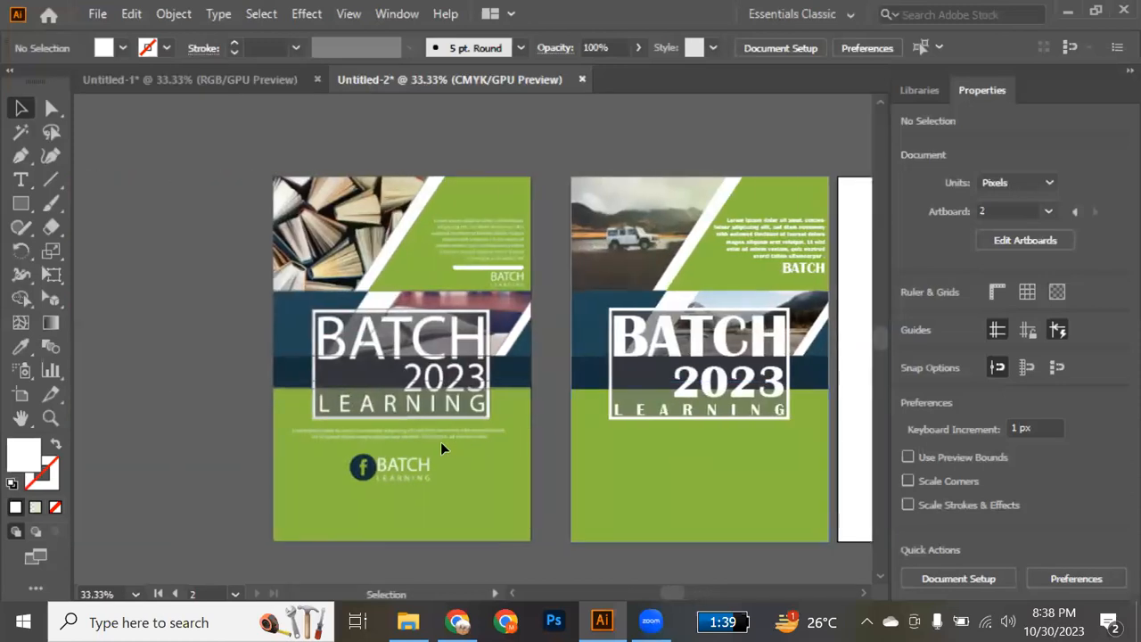
drag(789, 249, 862, 499)
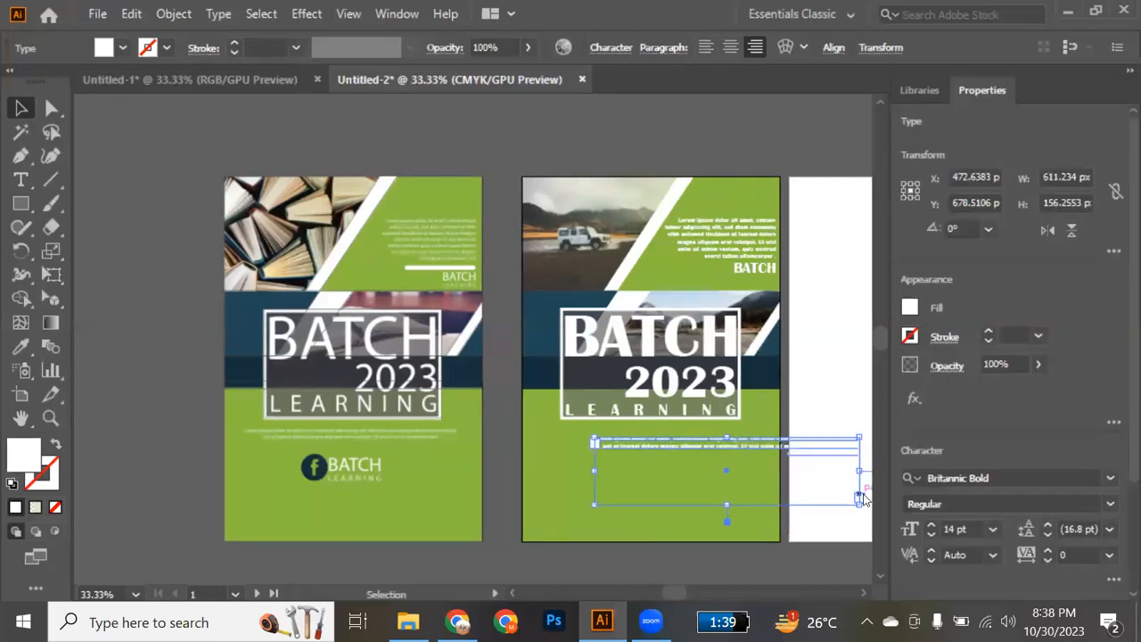
scroll(1115, 383, down, 3)
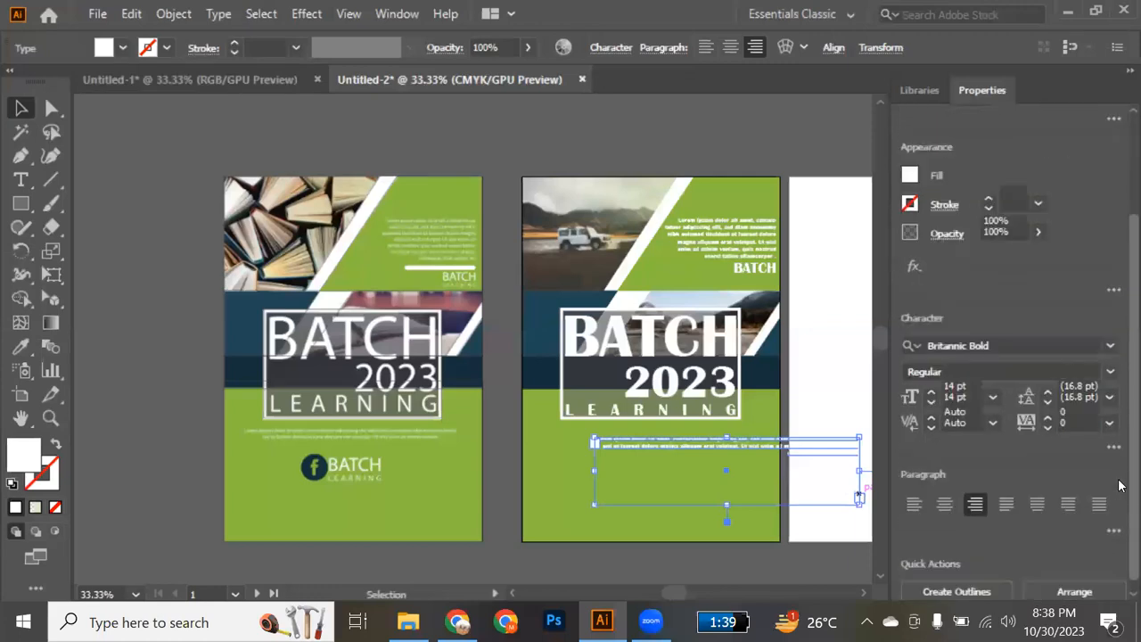
click(944, 493)
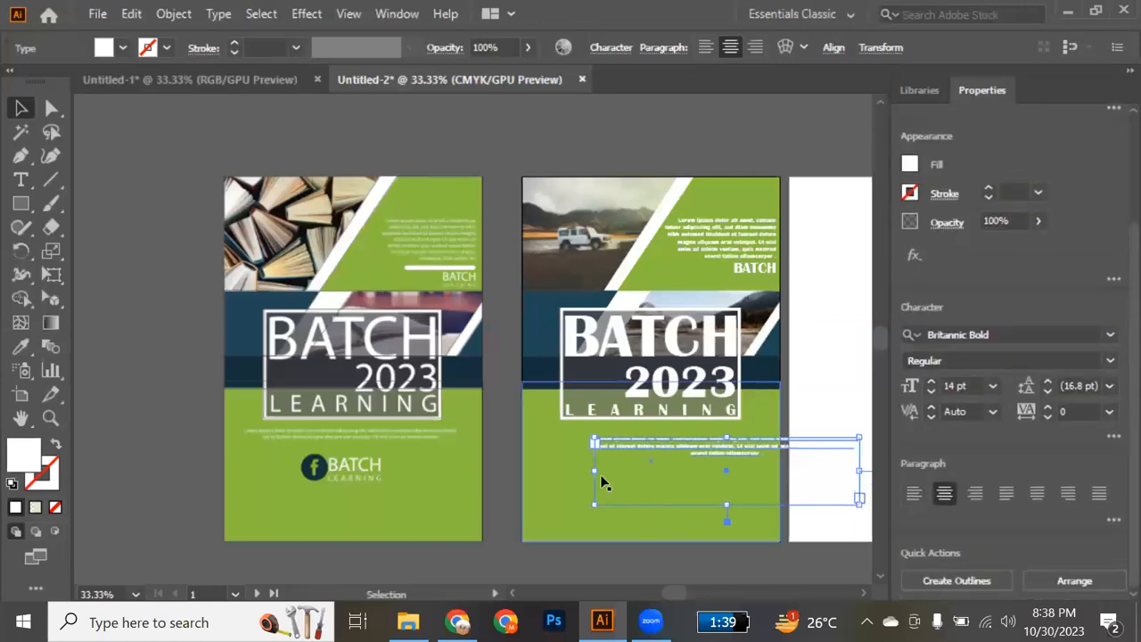
Resize the copied paragraph's frame to fit within the flyer's width and centre it directly below the title box.
drag(595, 470, 583, 471)
drag(721, 448, 662, 448)
drag(807, 471, 768, 471)
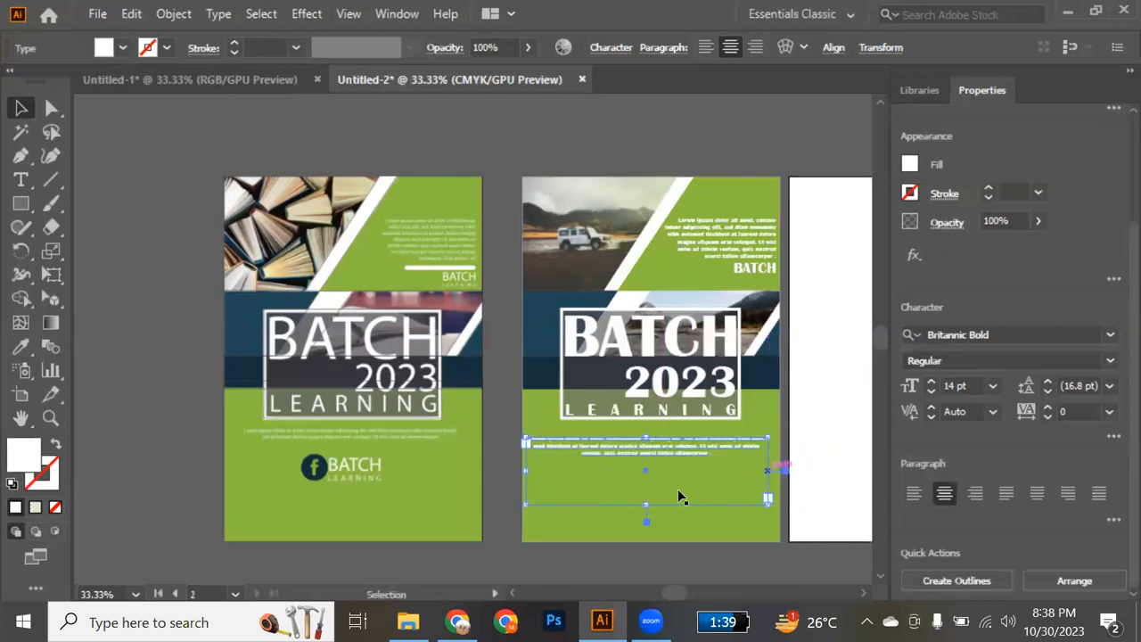
drag(637, 447, 704, 440)
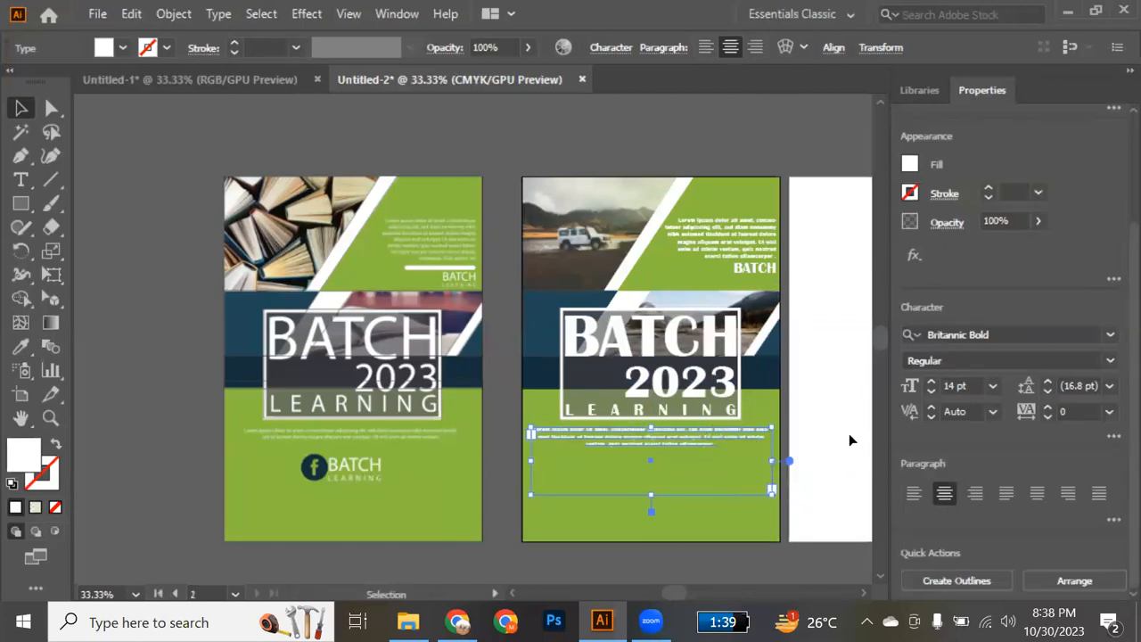
click(847, 439)
Move the dark reference flyer image clear of the blank artboard's right side and lock it.
scroll(821, 431, right, 5)
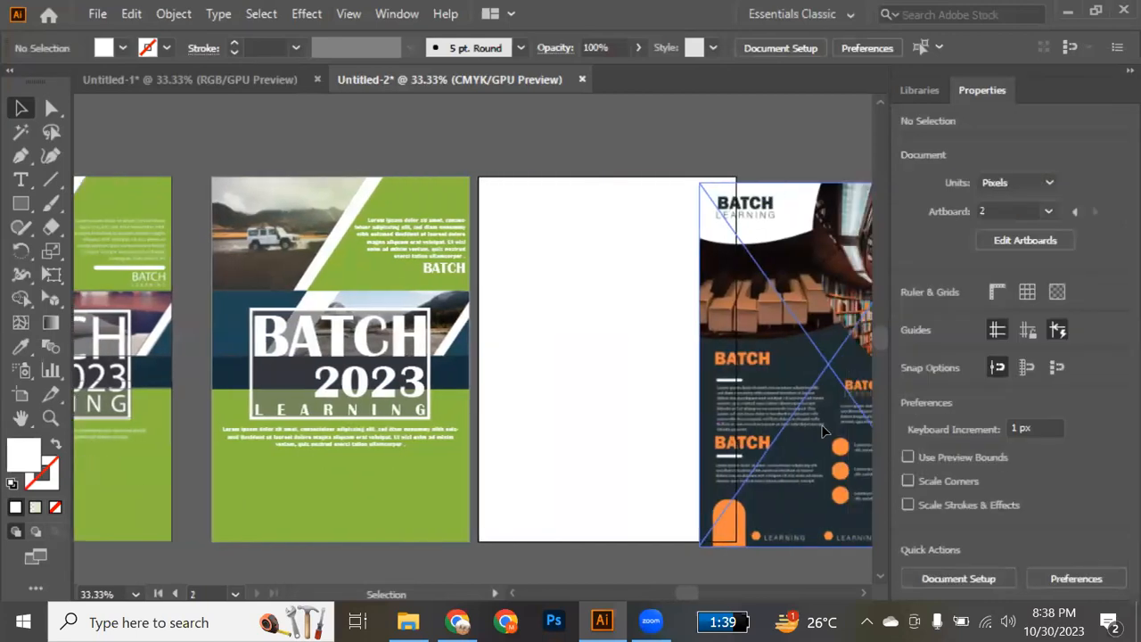
drag(691, 408, 786, 394)
scroll(721, 375, right, 1)
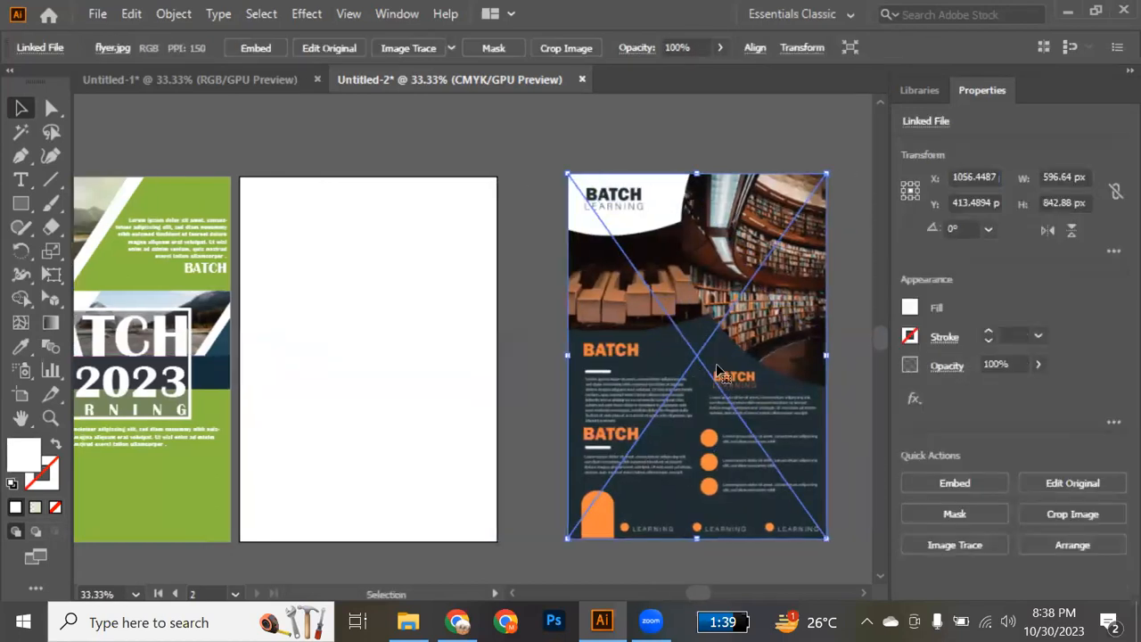
key(ctrl+2)
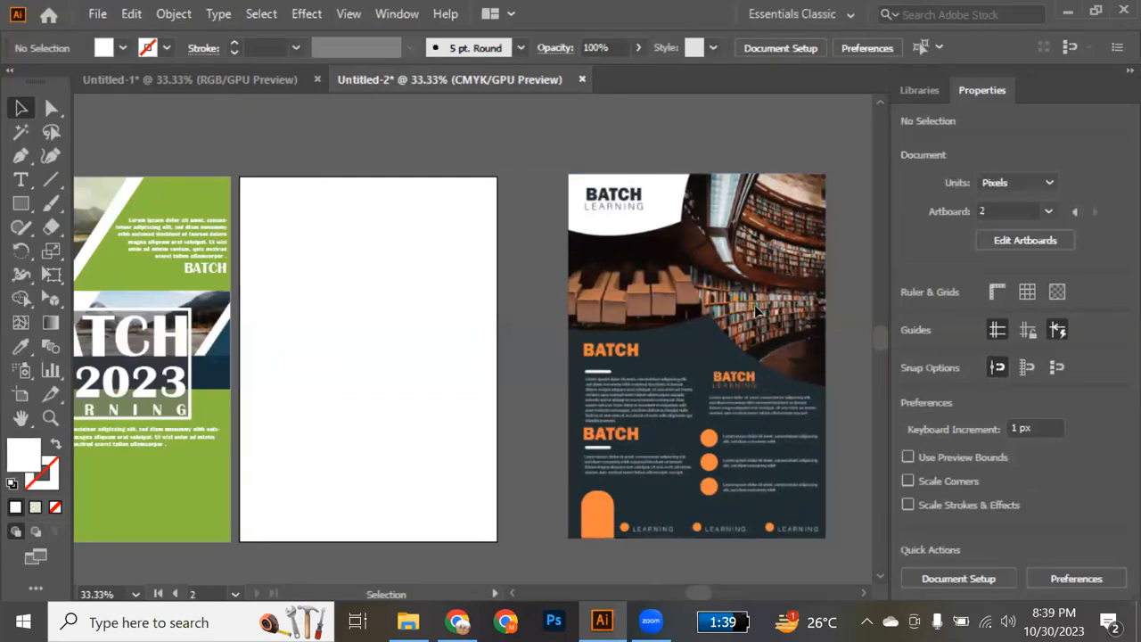
Draw a white circle about 745 px in diameter and align it with the library photo's curved edge on the reference flyer.
scroll(756, 308, right, 5)
key(l)
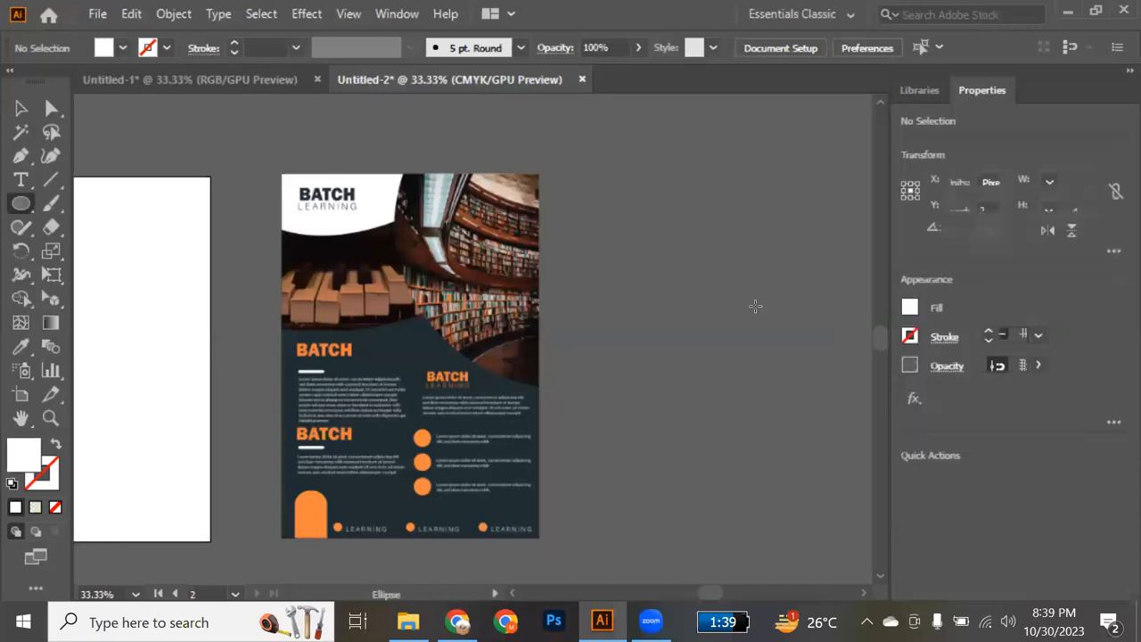
mouse_move(601, 215)
mouse_down()
mouse_move(636, 255)
mouse_move(761, 331)
mouse_up()
key(v)
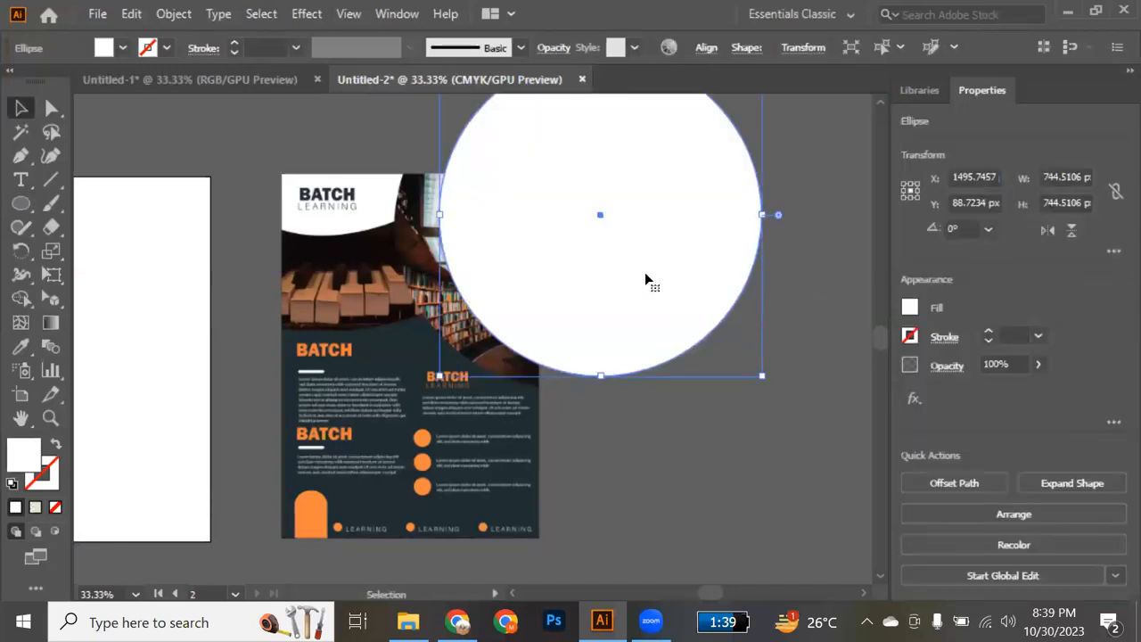
drag(601, 217, 556, 237)
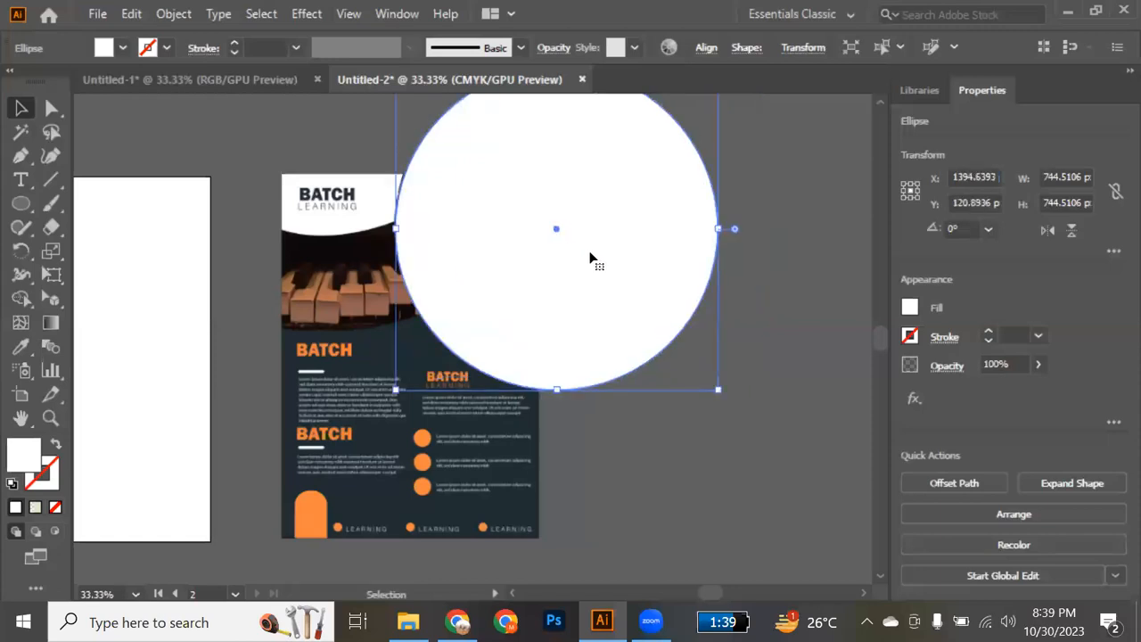
click(656, 443)
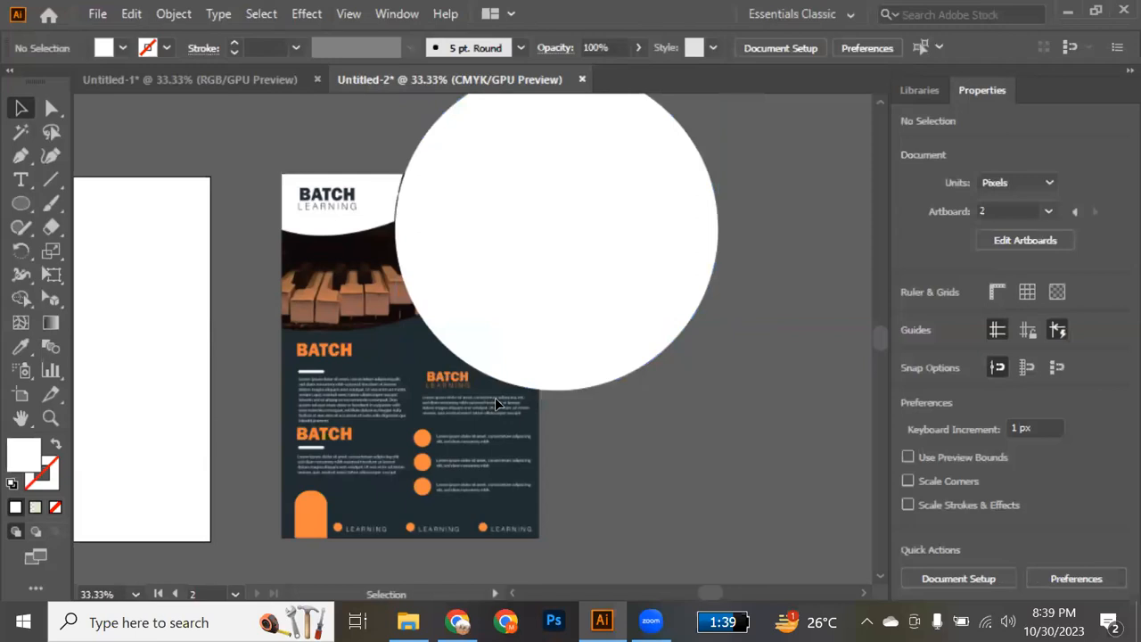
Draw a 596.64 by 842.88 px rectangle covering the whole dark reference flyer.
scroll(495, 397, down, 3)
scroll(495, 398, up, 1)
key(m)
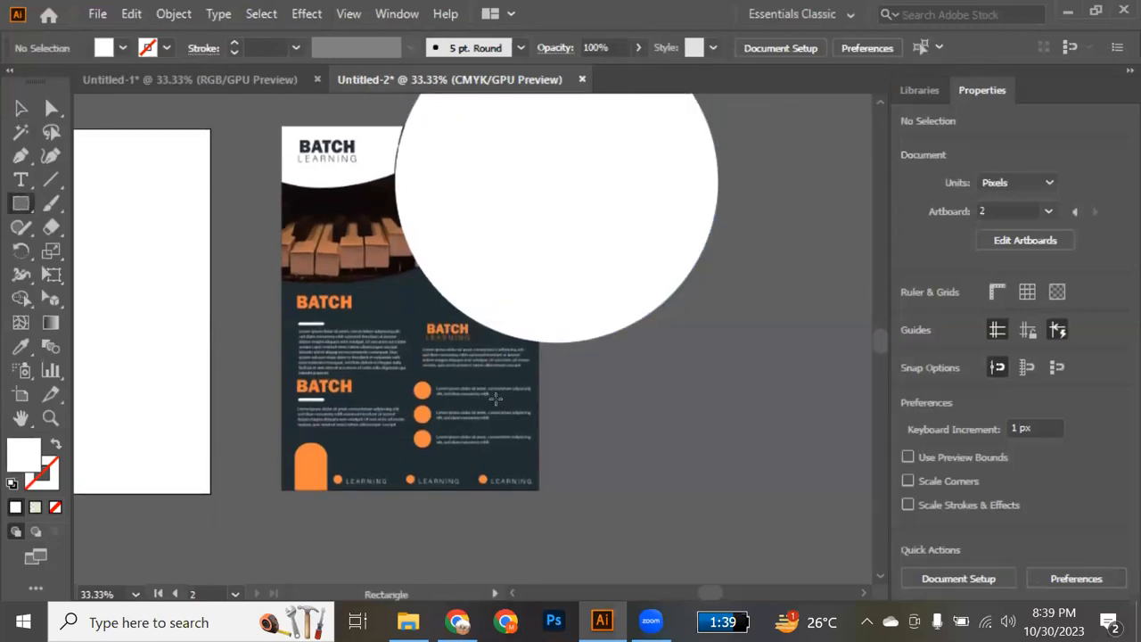
drag(537, 489, 279, 124)
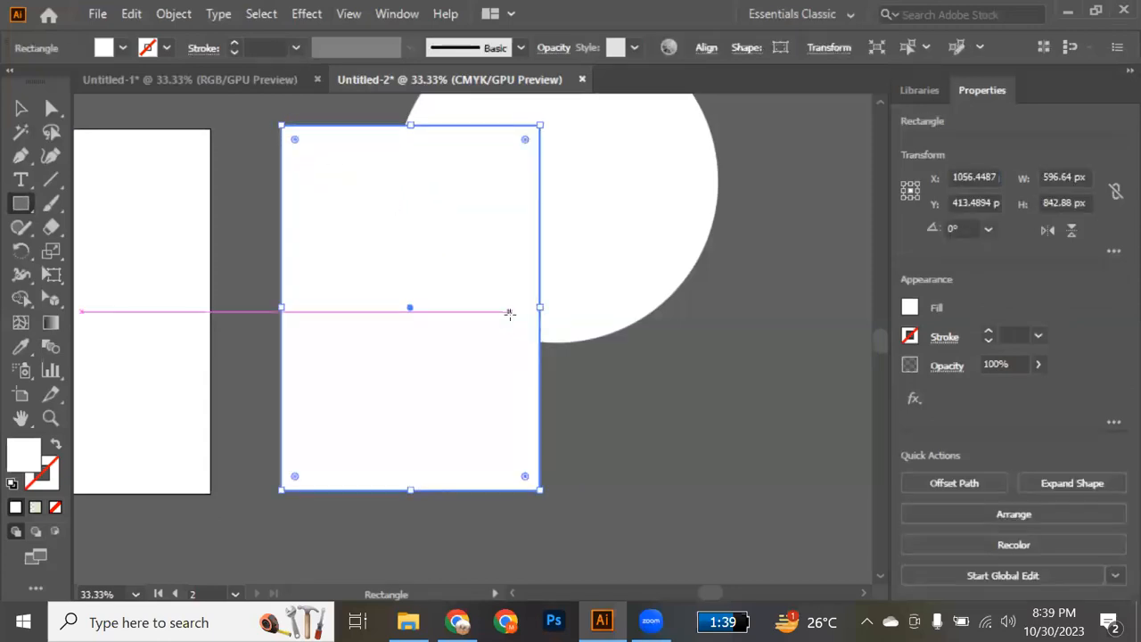
Swap fill and stroke on both the rectangle and the circle, leaving white outlines without fill.
key(v)
drag(645, 393, 472, 293)
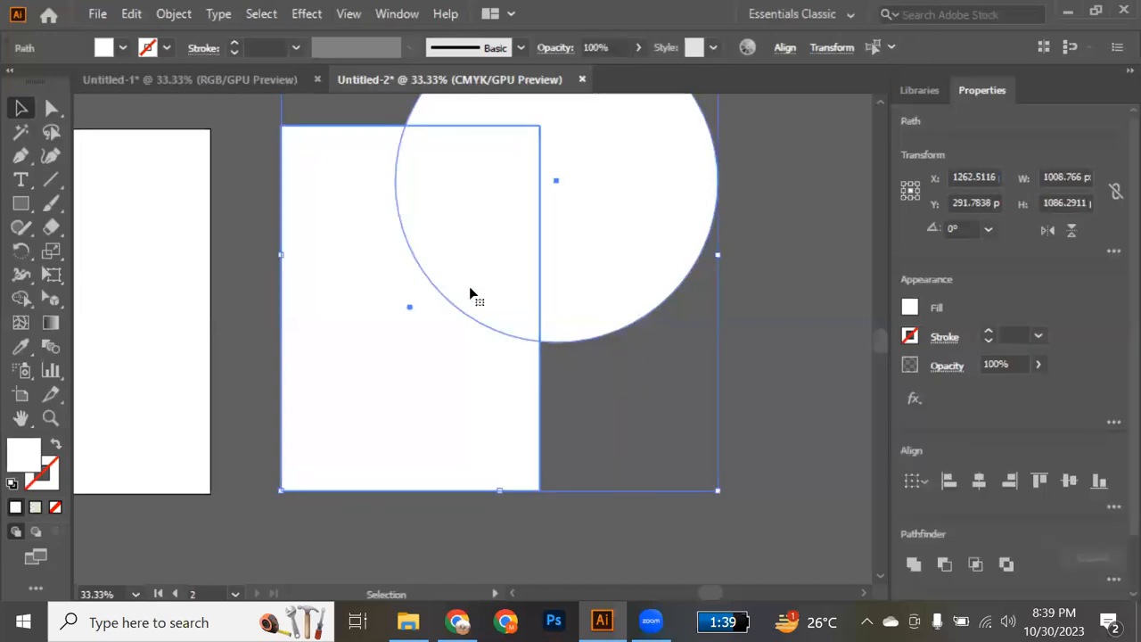
click(56, 448)
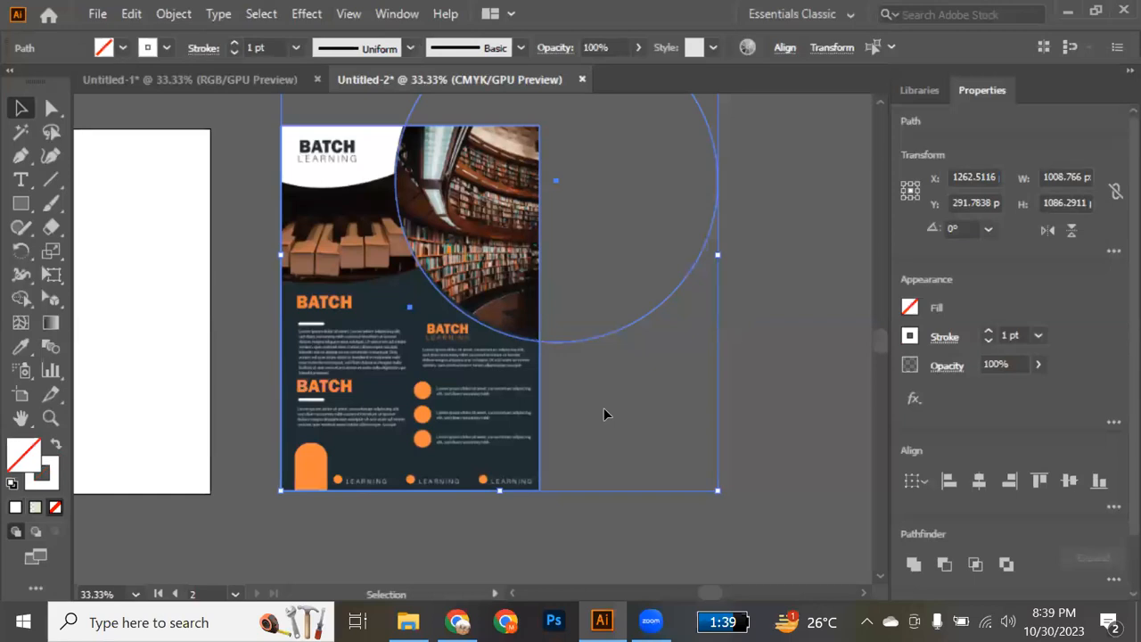
Remove the part of the circle outside the rectangle with the Shape Builder, keeping the curved photo area.
key(shift+m)
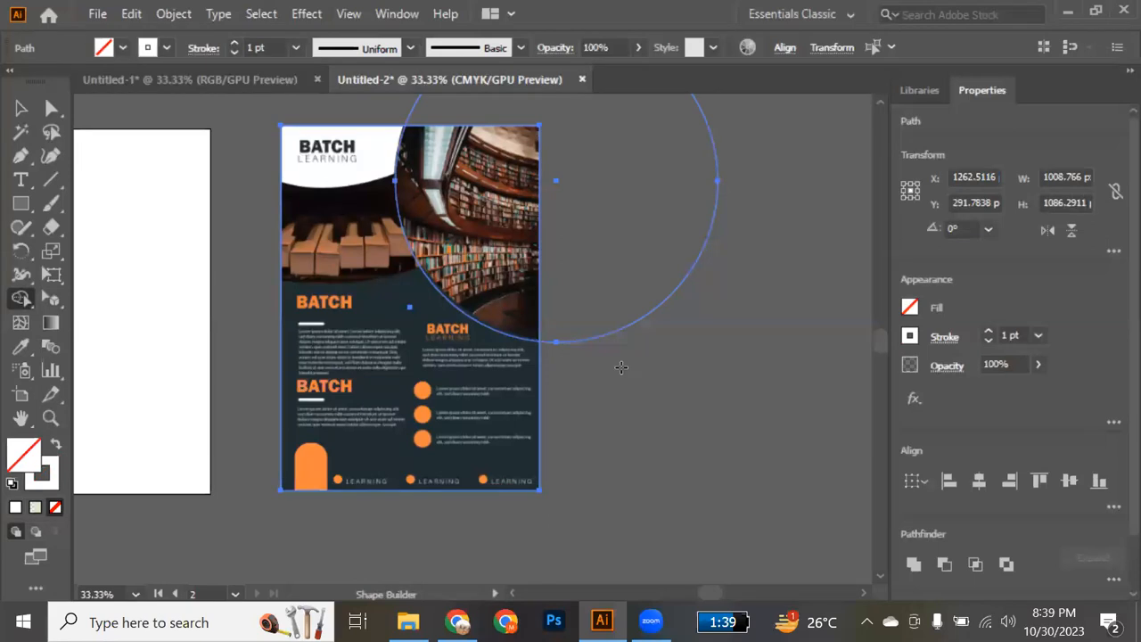
scroll(622, 367, up, 1)
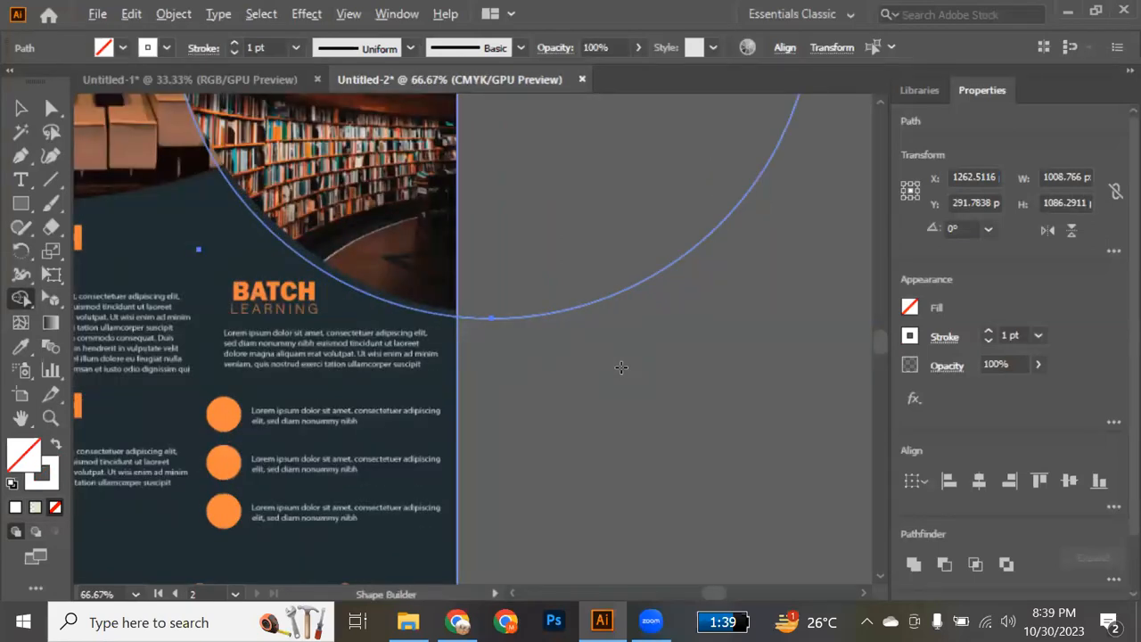
drag(588, 245, 582, 234)
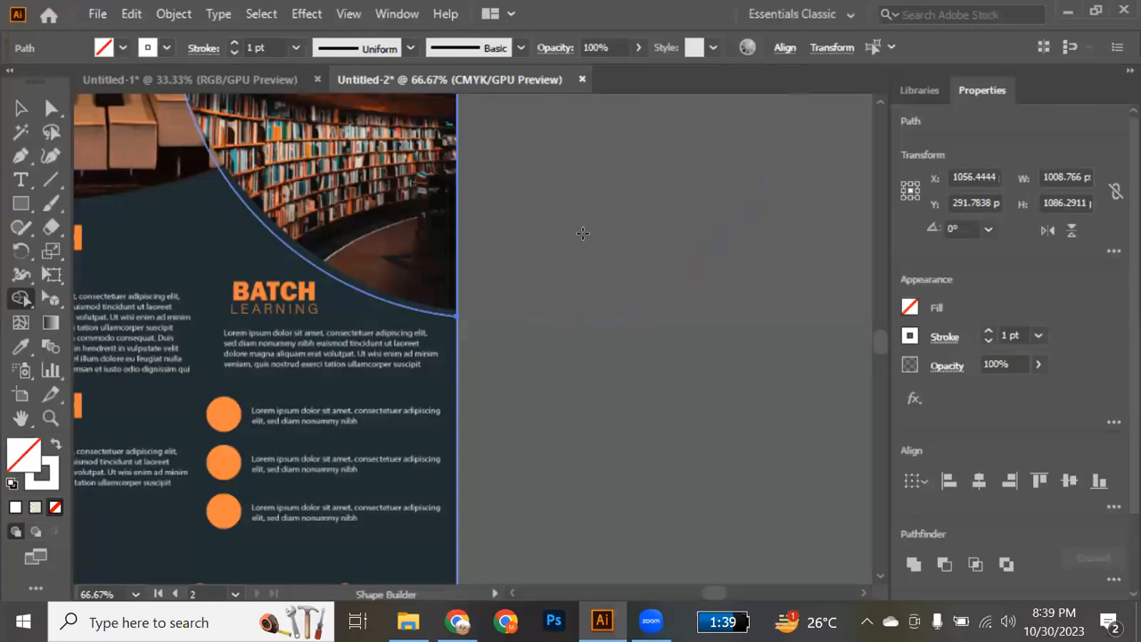
scroll(582, 240, up, 4)
scroll(582, 240, down, 1)
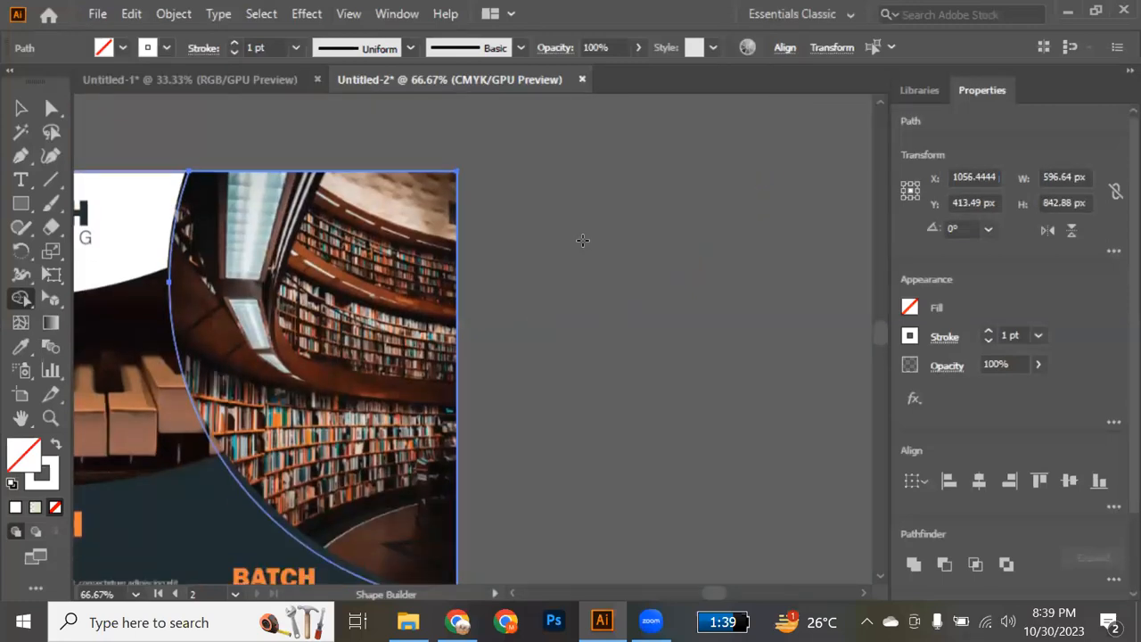
scroll(582, 240, left, 5)
key(v)
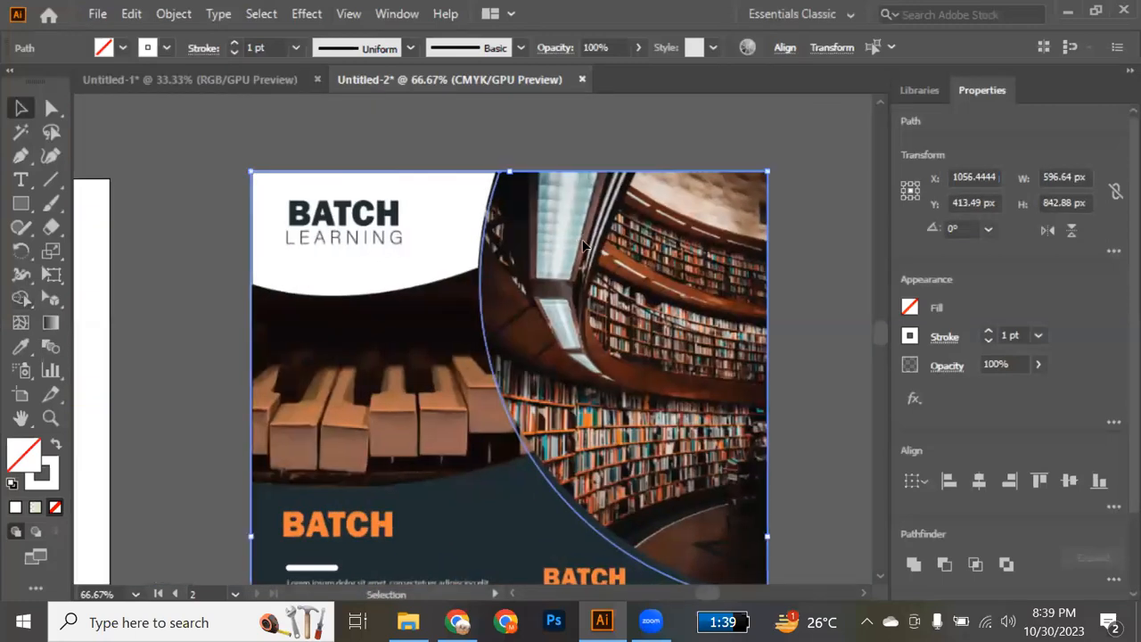
Try moving the curved outline off the reference flyer to test that it is separate, and undo the move.
click(780, 284)
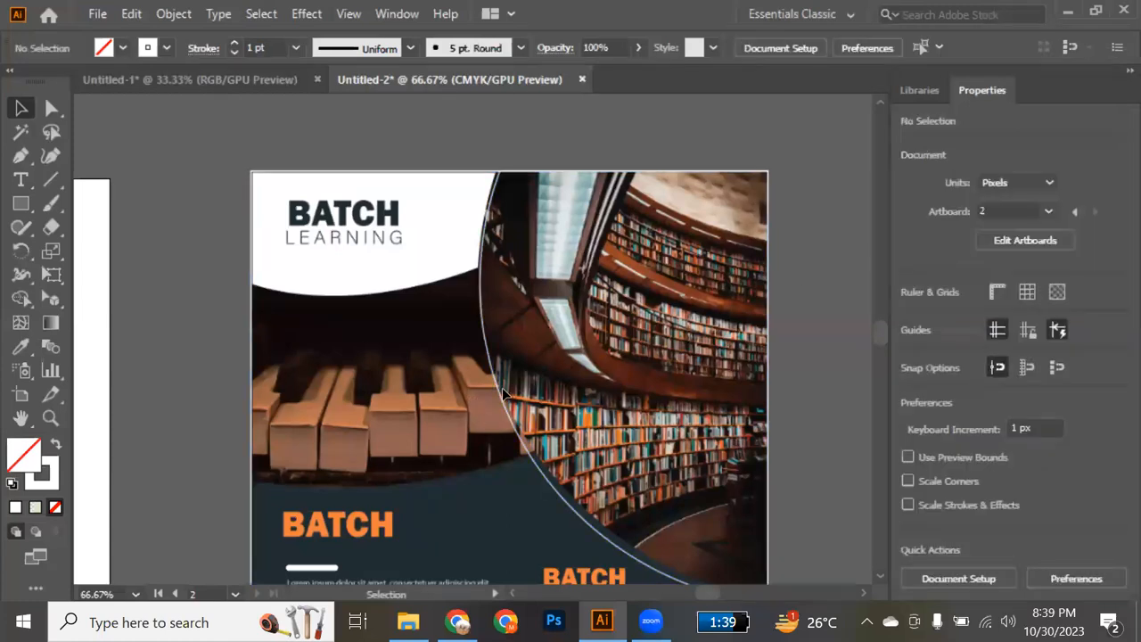
drag(504, 399, 700, 384)
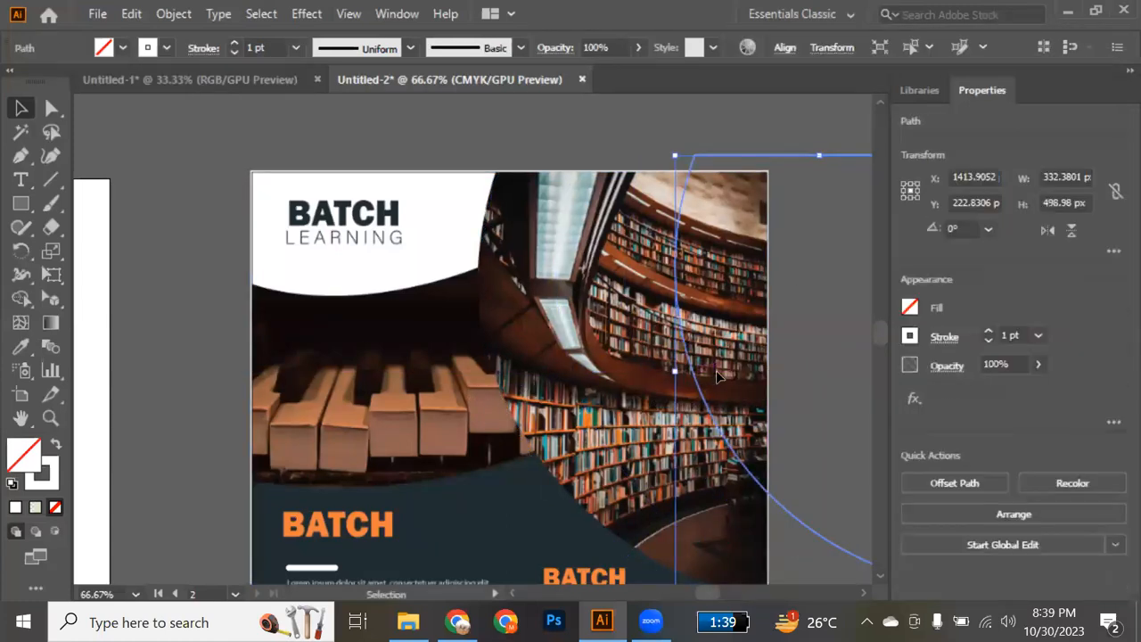
scroll(716, 370, right, 6)
click(767, 366)
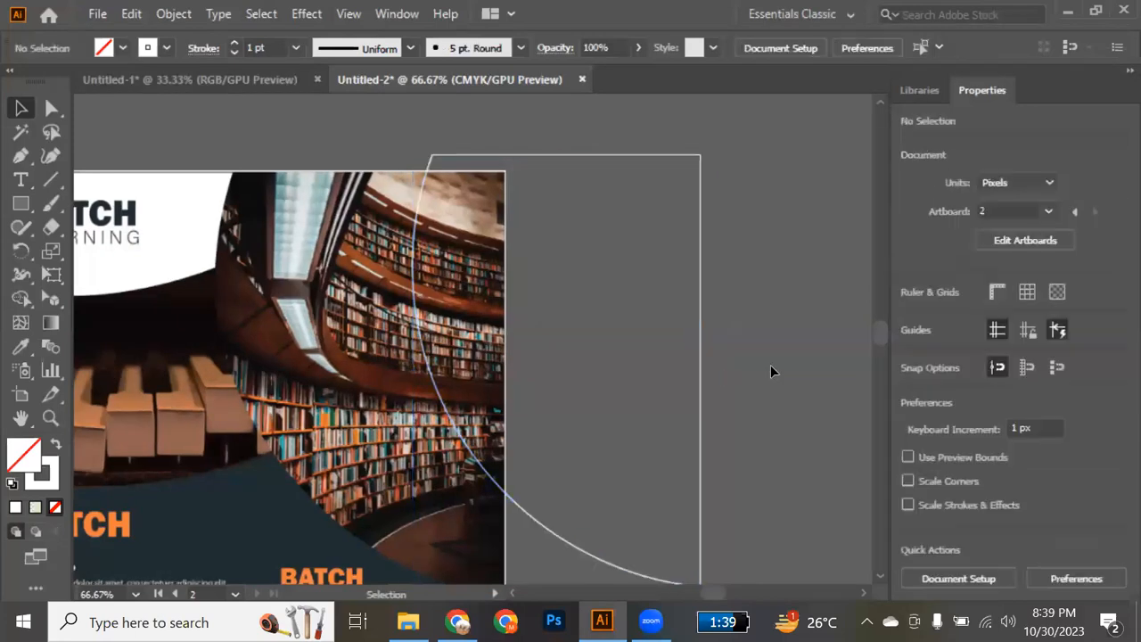
key(ctrl+z)
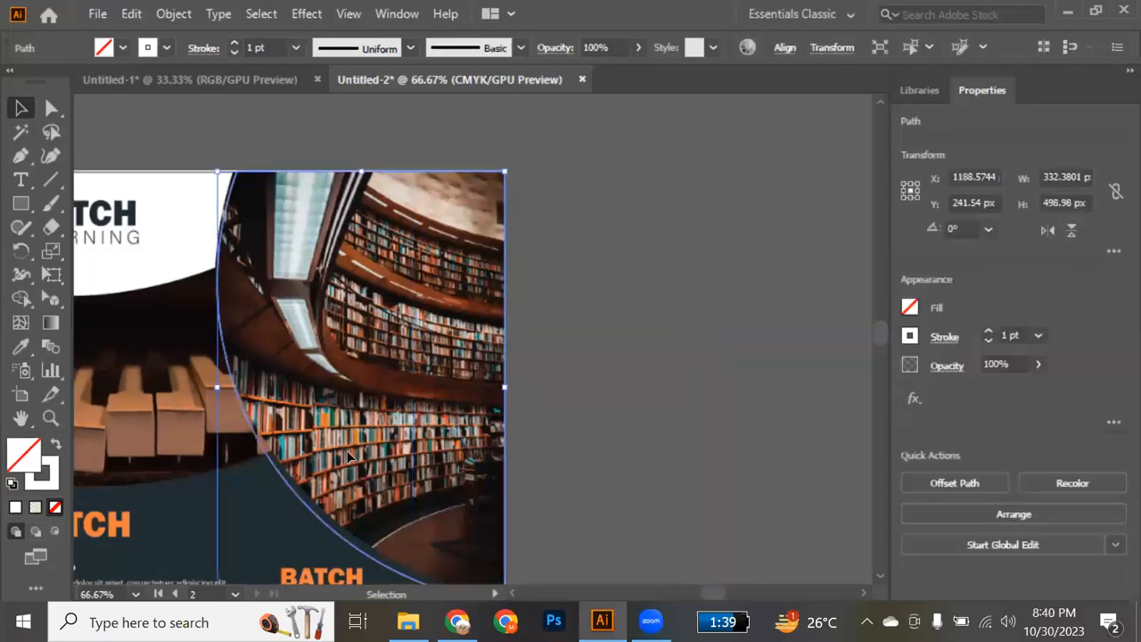
Raise the curved outline's lower-right anchor to about Y 484 px and adjust its handle to follow the library photo's lower edge.
scroll(393, 479, down, 3)
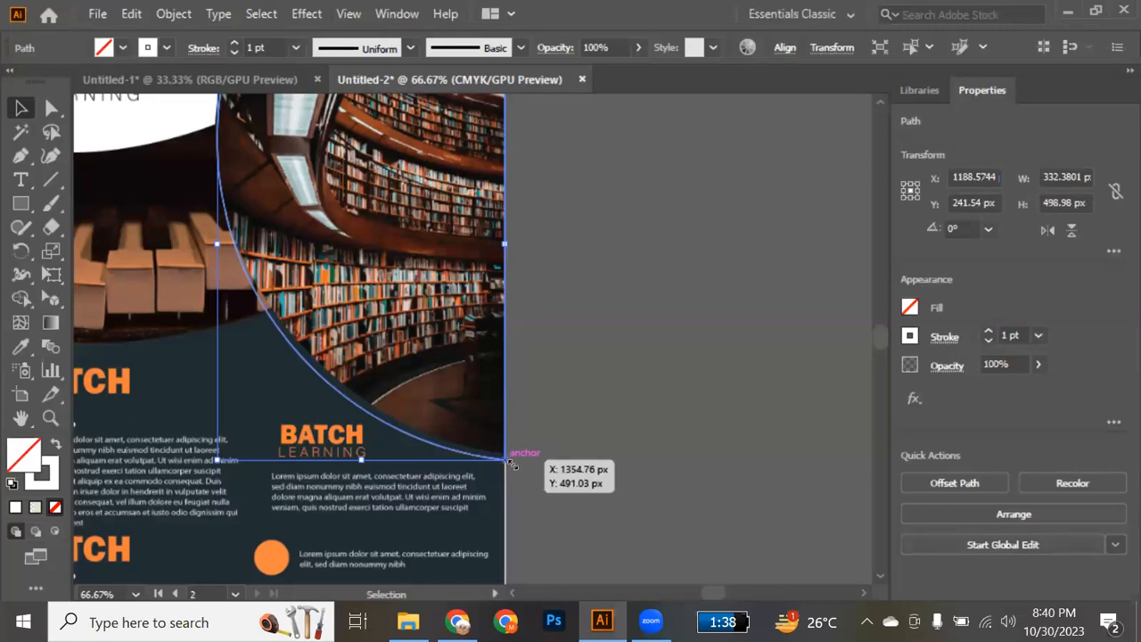
scroll(508, 462, up, 2)
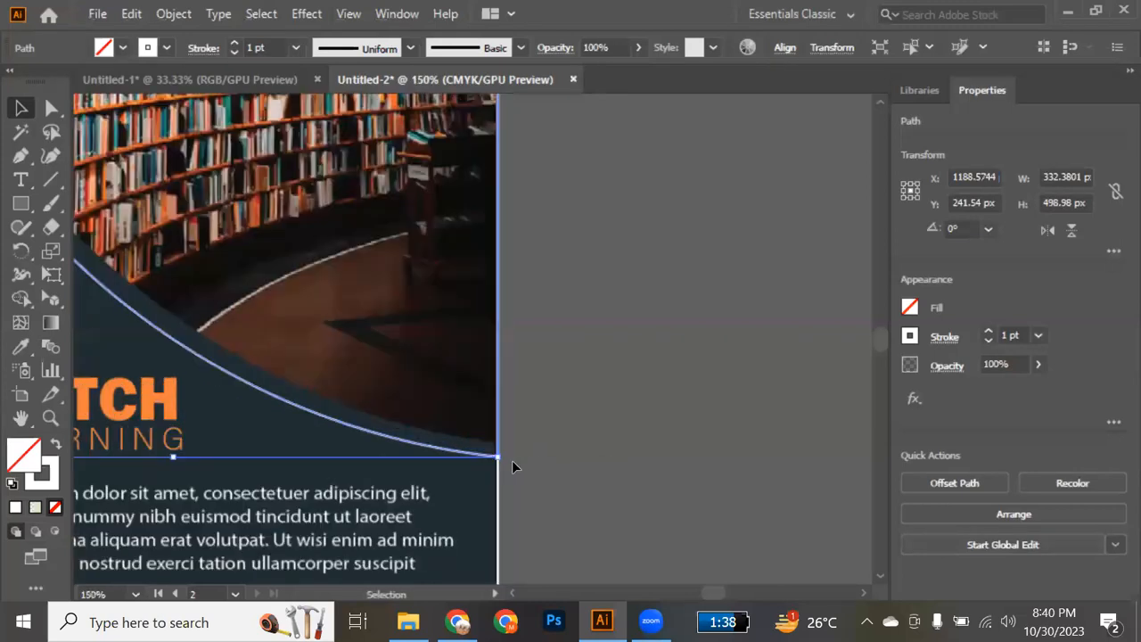
key(a)
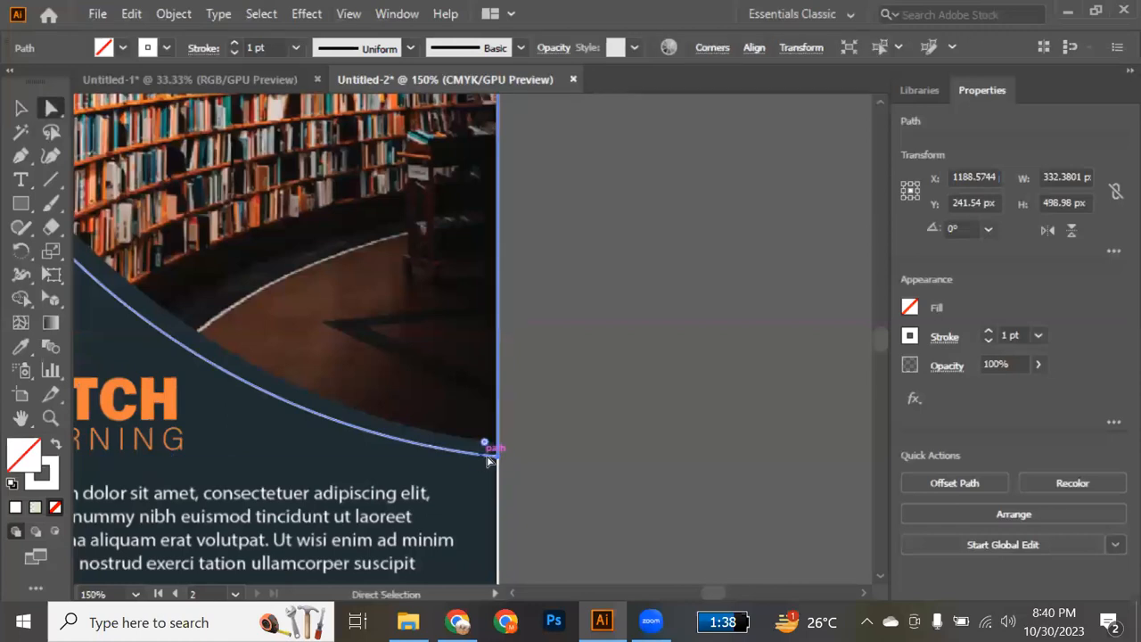
click(497, 454)
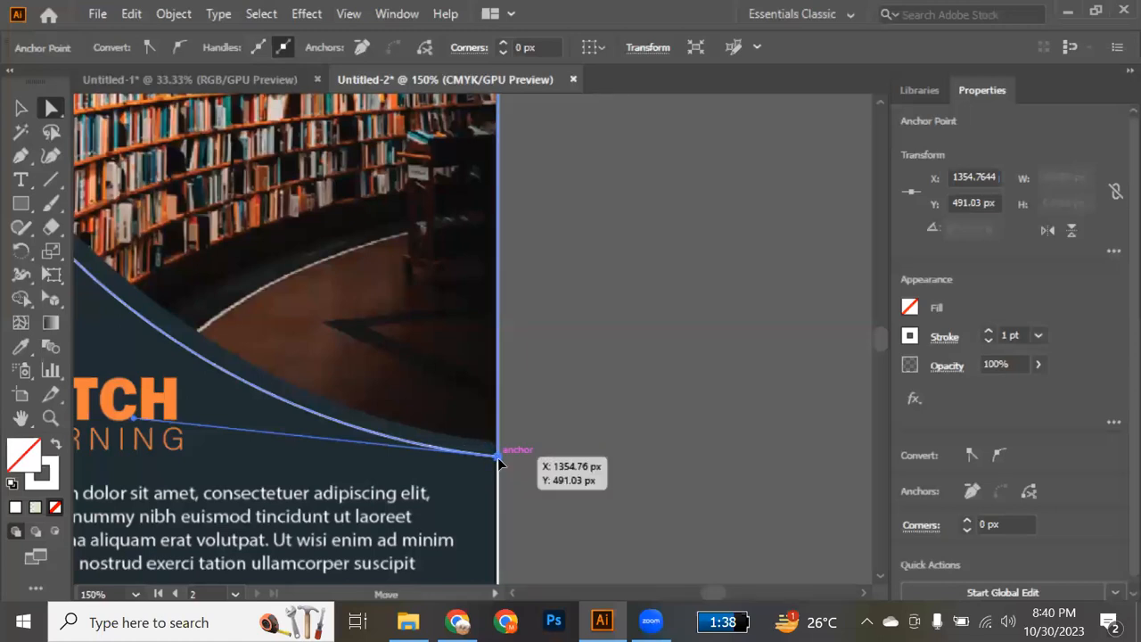
drag(499, 456, 498, 449)
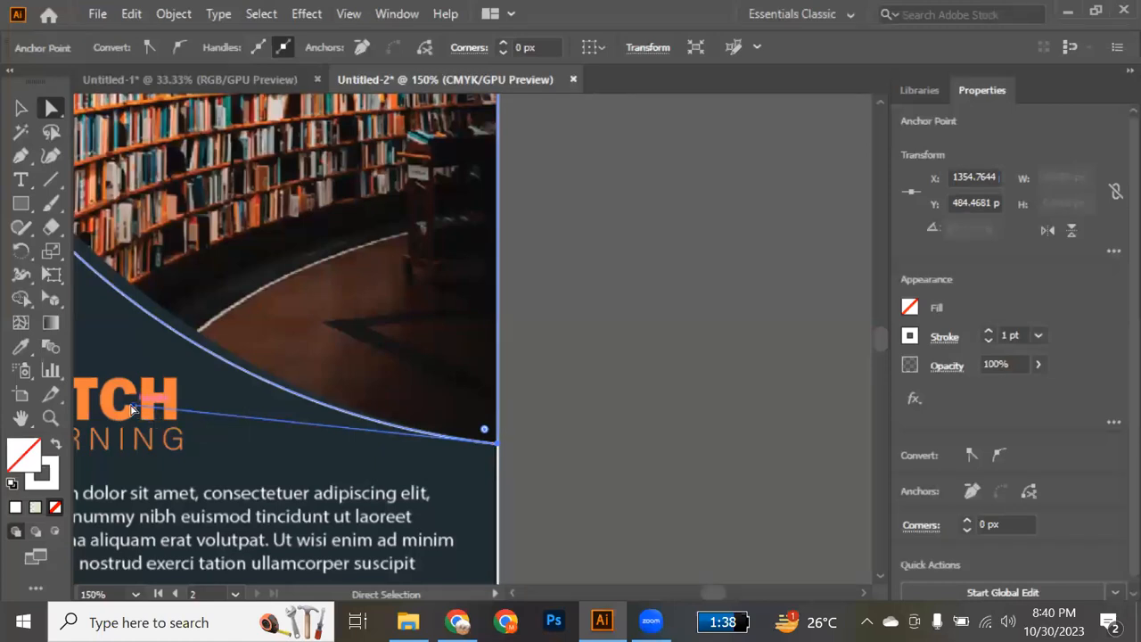
drag(134, 408, 126, 392)
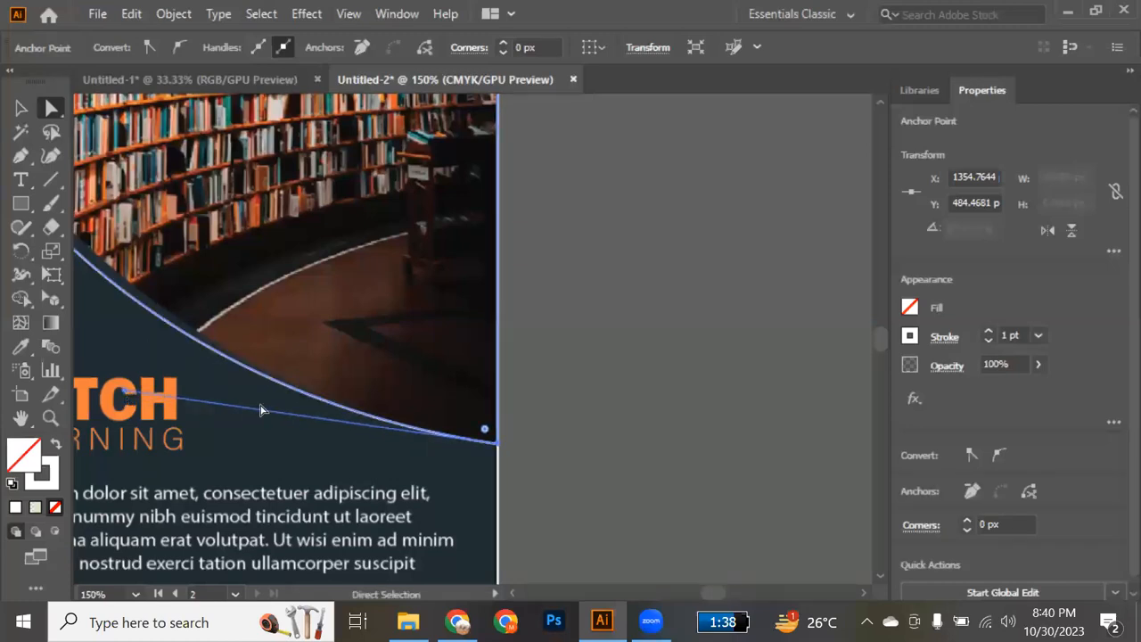
Adjust the lower handle of the outline's leftmost anchor so the curve follows the photo's edge beside the piano keys.
scroll(261, 410, left, 7)
scroll(261, 410, up, 4)
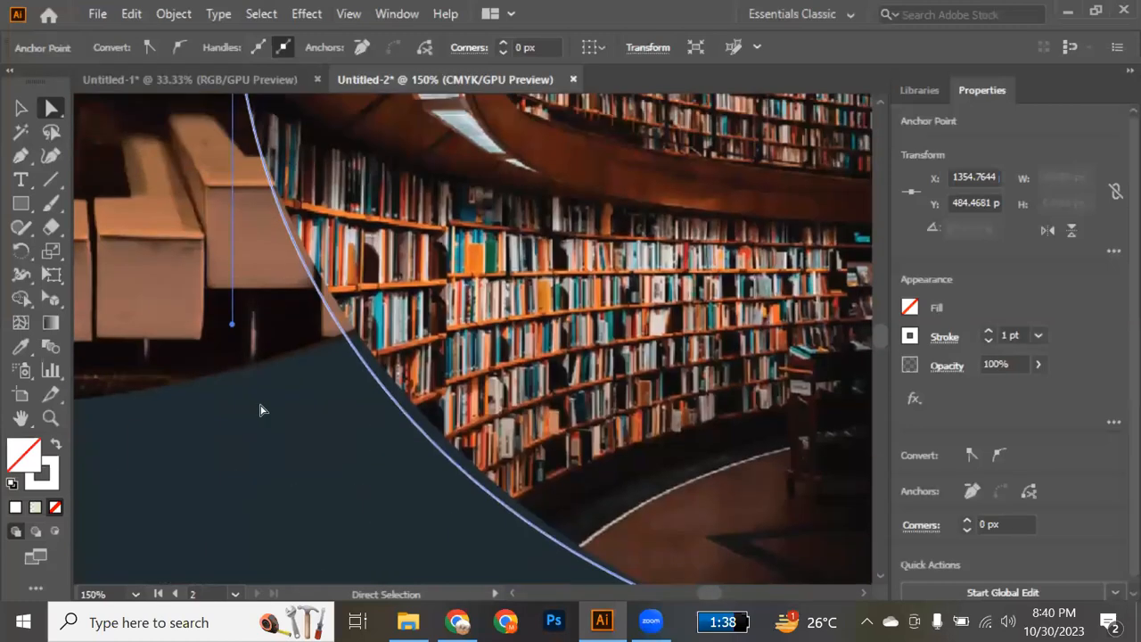
scroll(261, 410, down, 1)
drag(240, 360, 226, 296)
drag(226, 301, 226, 304)
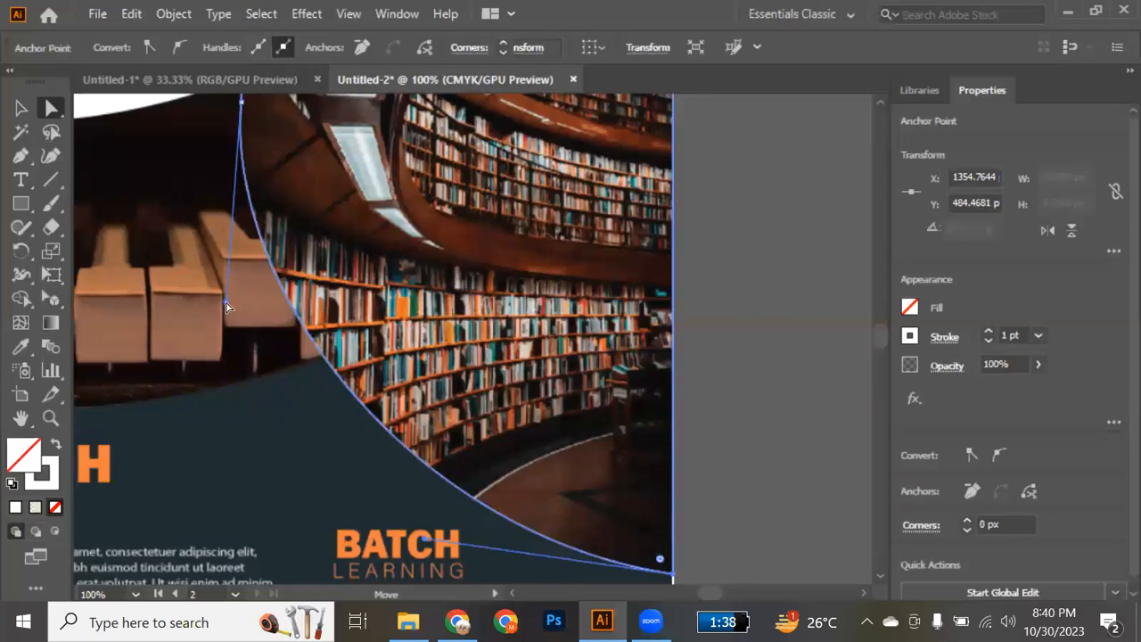
Shift the outline's upper-left anchor along the flyer's top edge to about X 1041 px, onto the photo's corner.
scroll(300, 378, down, 4)
scroll(300, 378, up, 10)
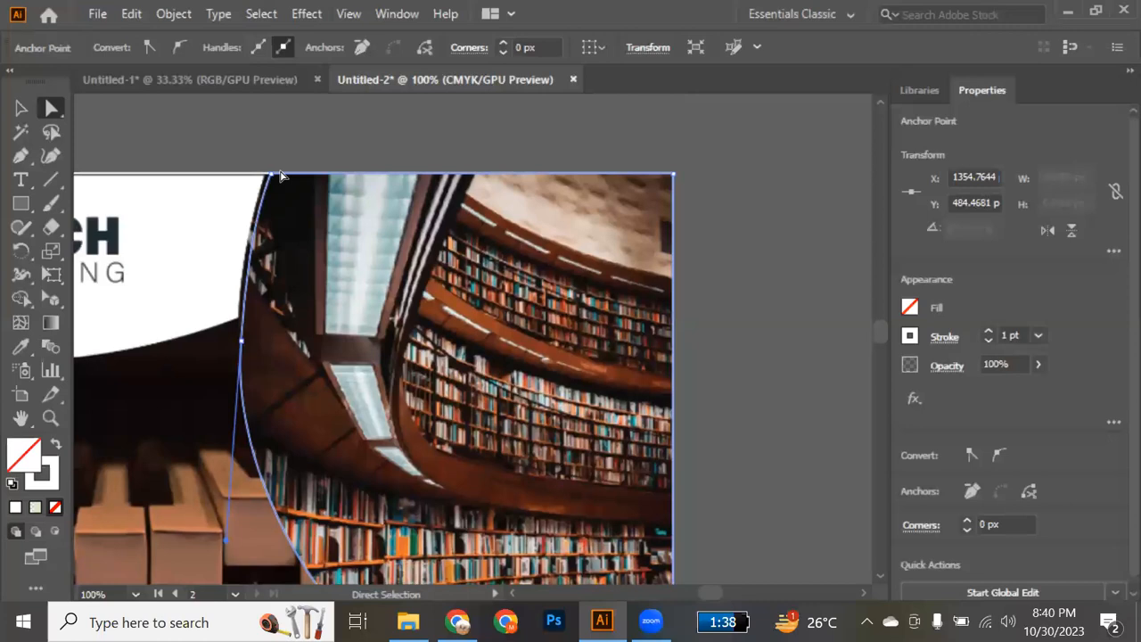
click(274, 177)
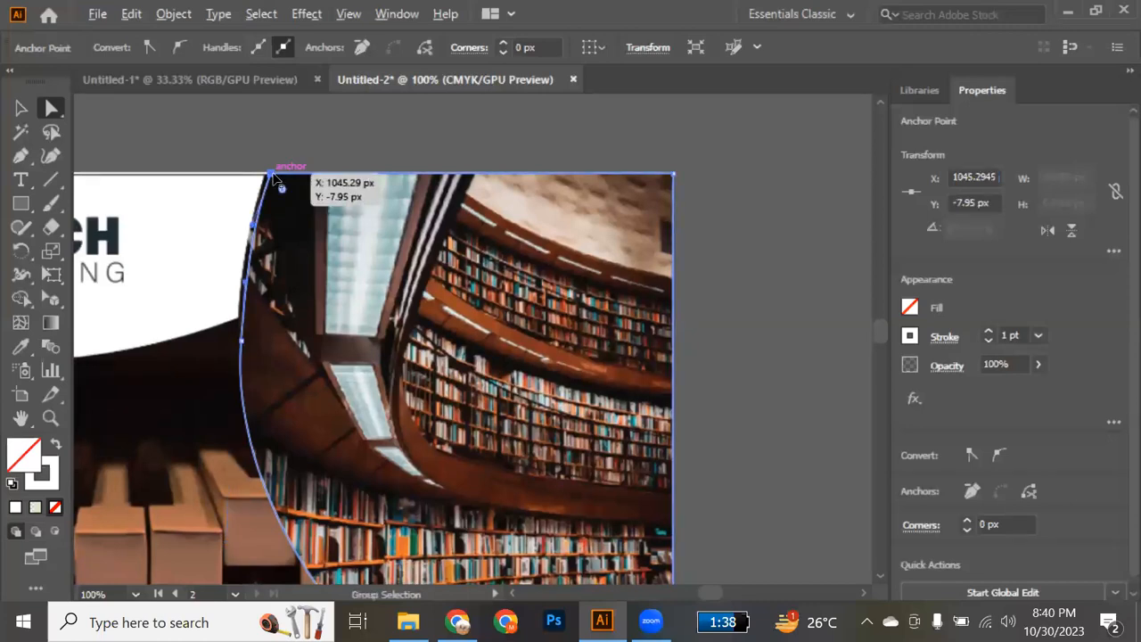
scroll(274, 177, up, 2)
drag(267, 177, 260, 178)
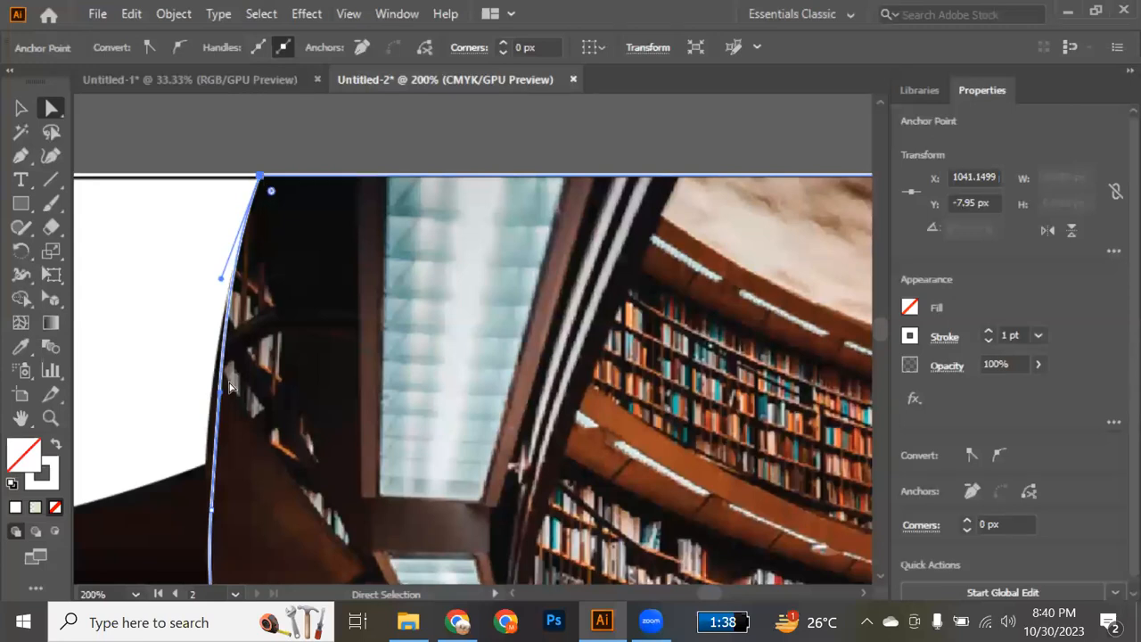
Adjust the handles of the outline's upper curve segment so it matches the photo's edge beside the white header.
scroll(227, 423, down, 2)
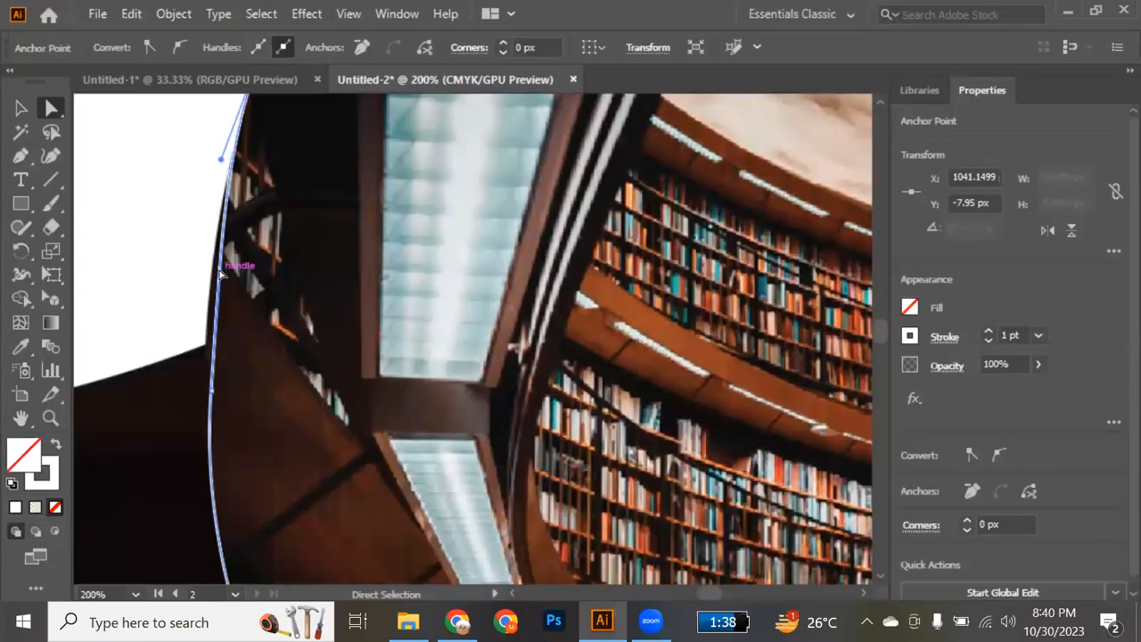
scroll(223, 278, down, 1)
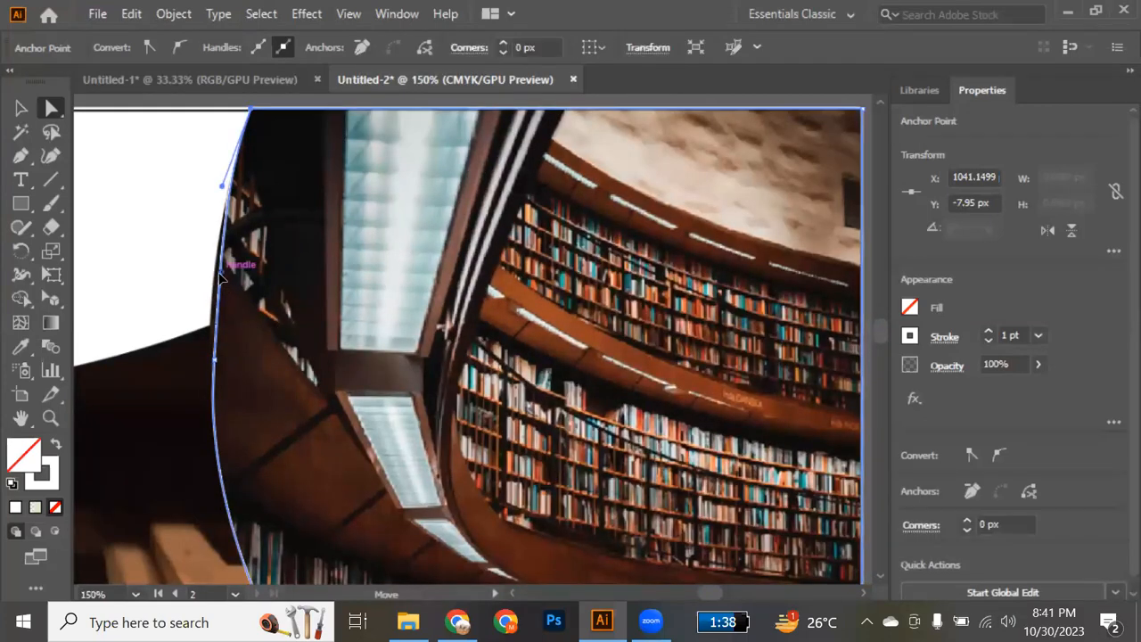
drag(221, 273, 222, 274)
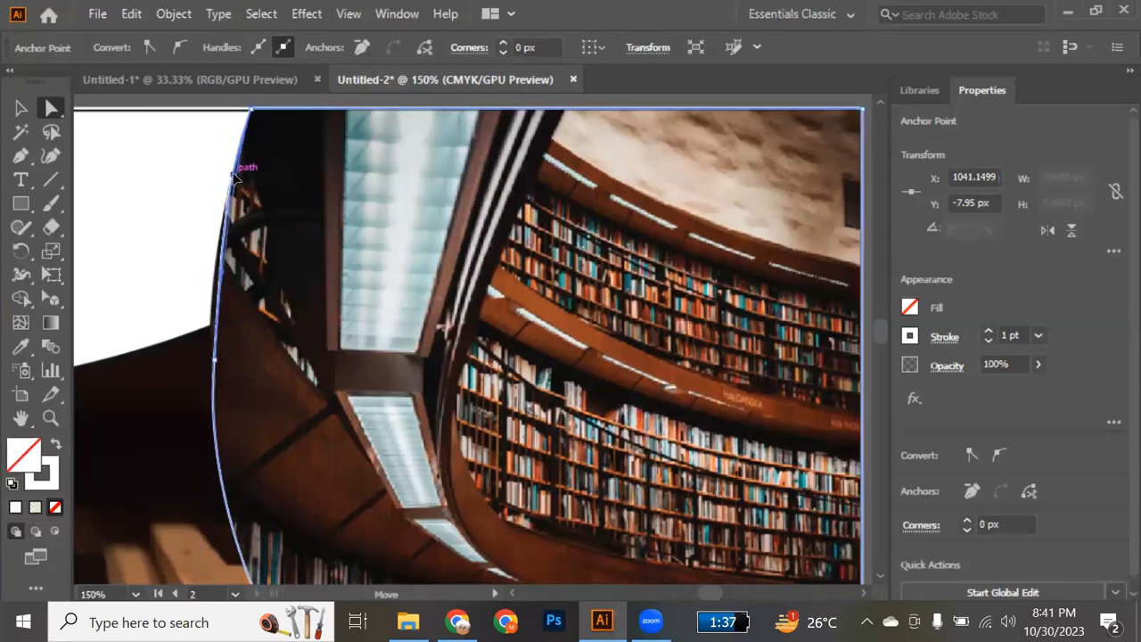
drag(233, 176, 229, 126)
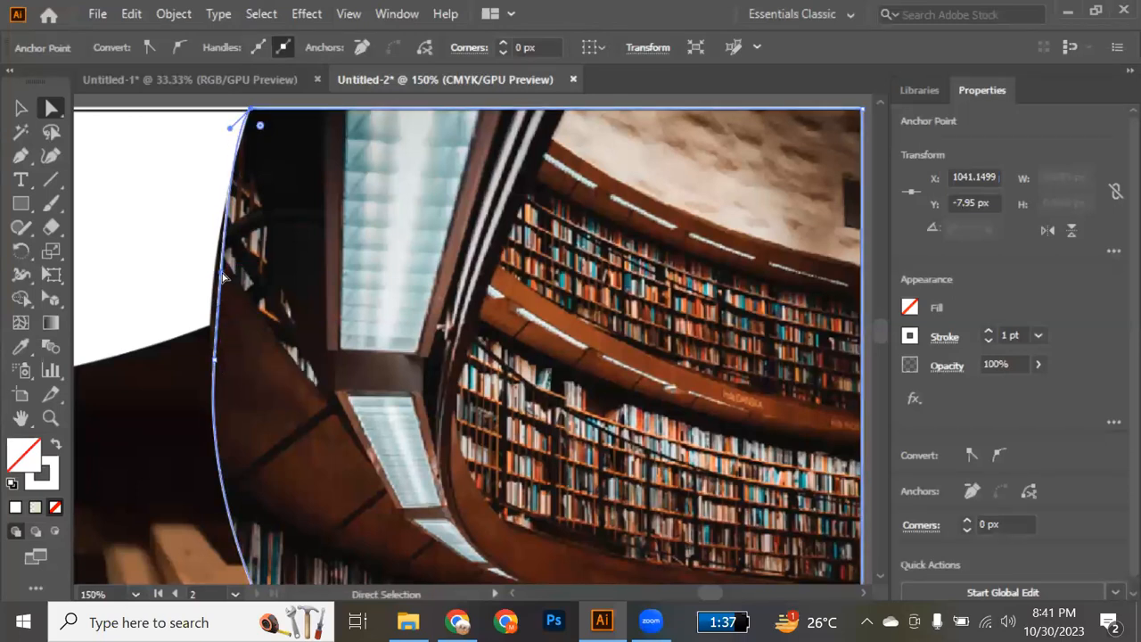
drag(221, 272, 215, 272)
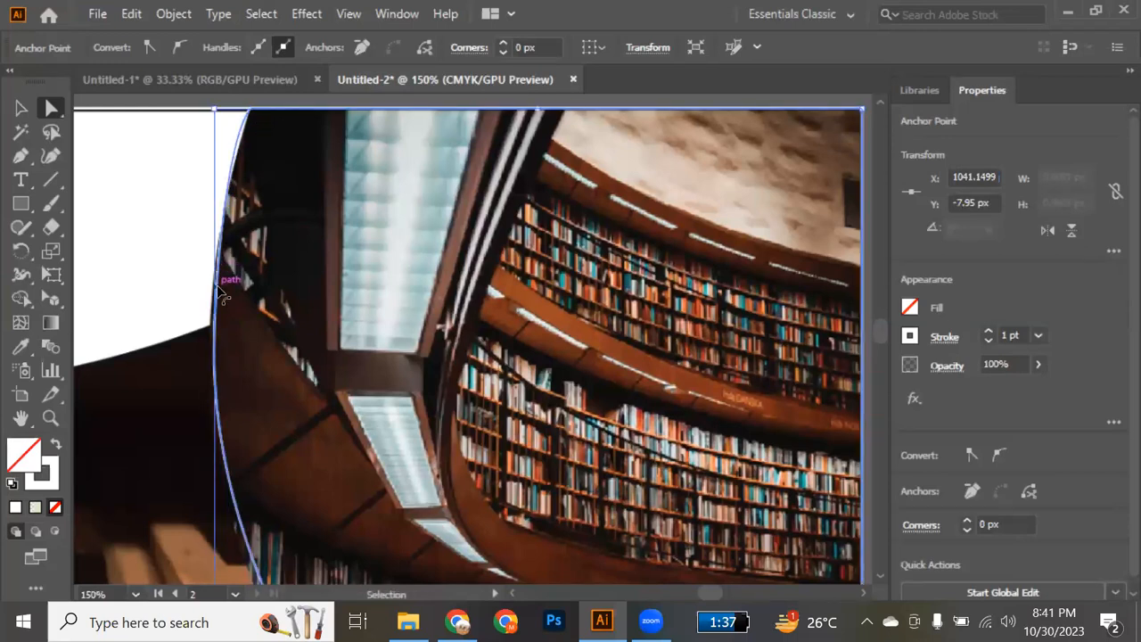
click(221, 293)
drag(222, 278, 215, 281)
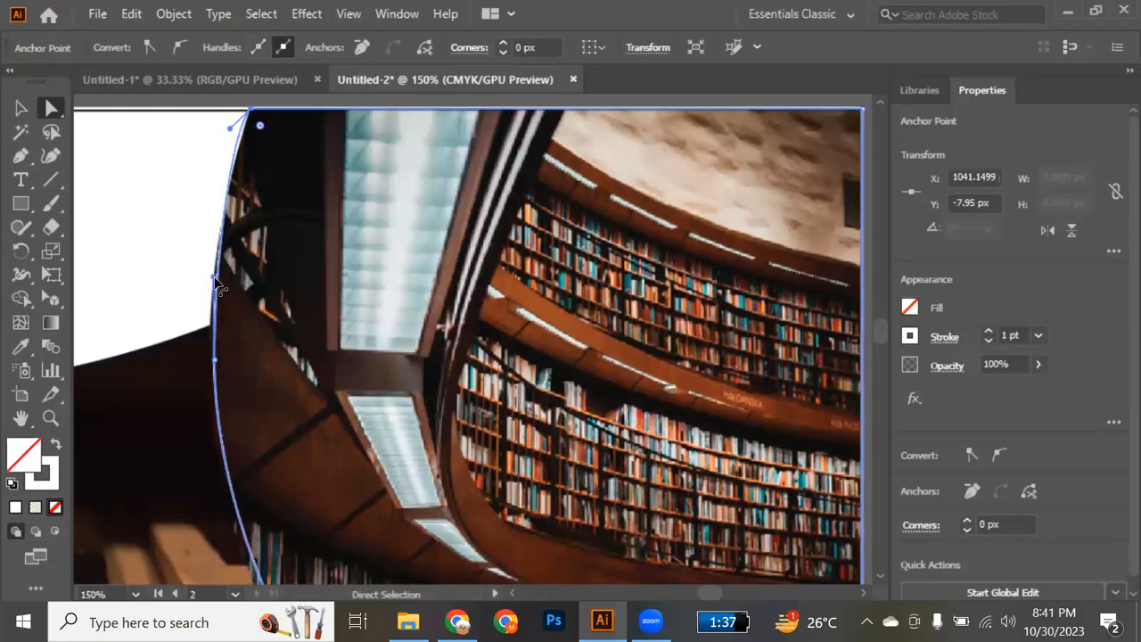
scroll(263, 328, down, 3)
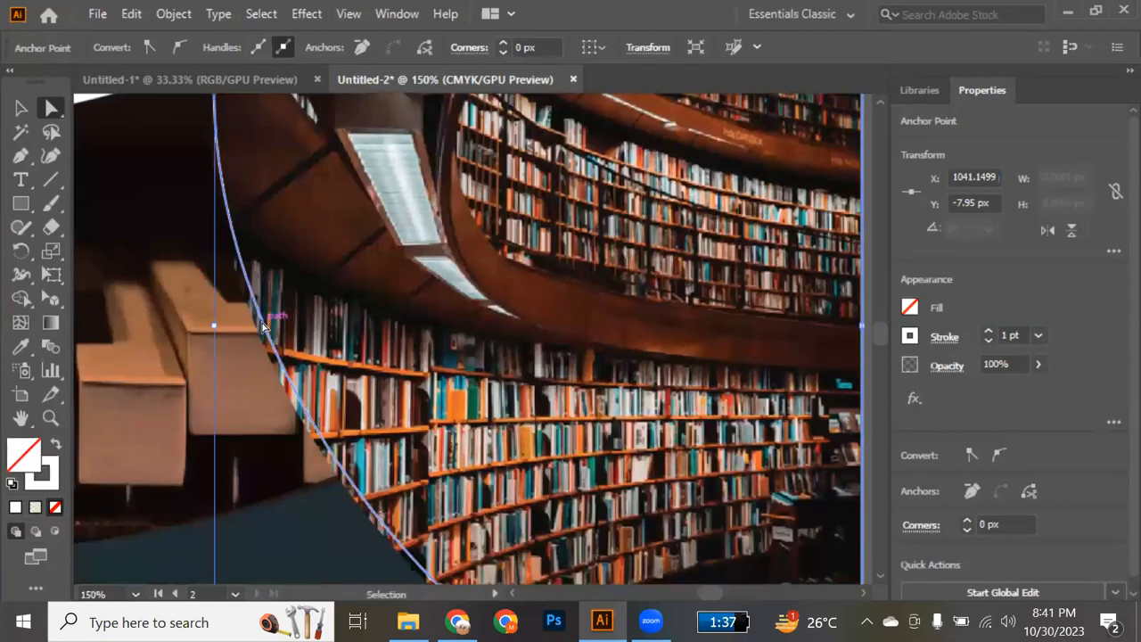
scroll(263, 328, down, 2)
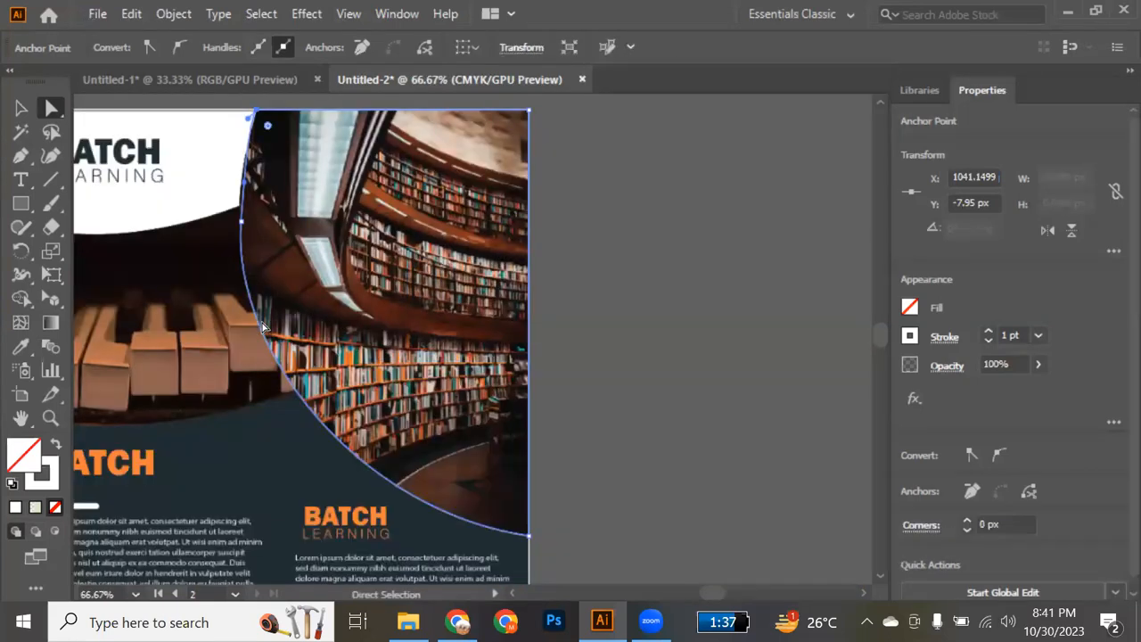
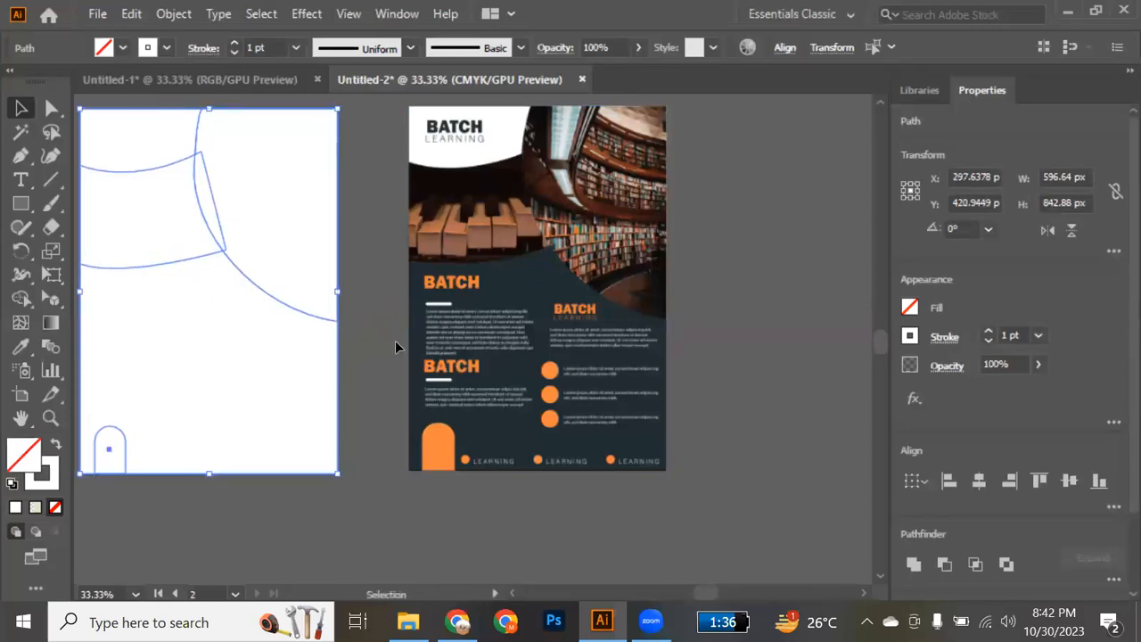
Give all traced outlines on the blank second artboard no fill and a dark stroke sampled from the reference flyer's background.
key(Delete)
scroll(395, 341, left, 4)
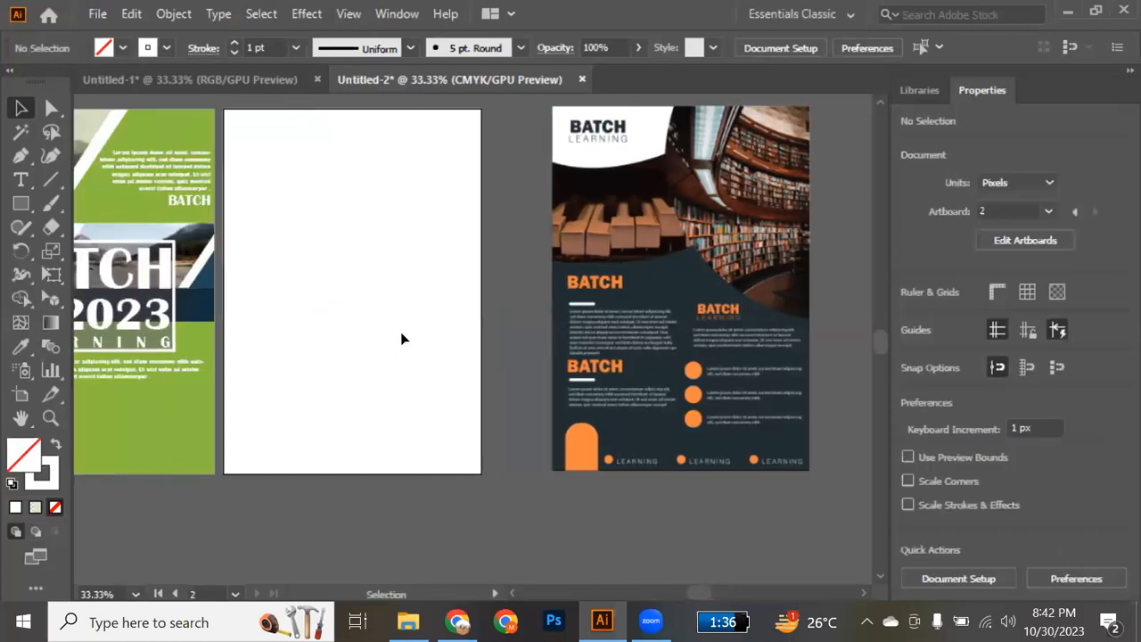
scroll(502, 102, up, 3)
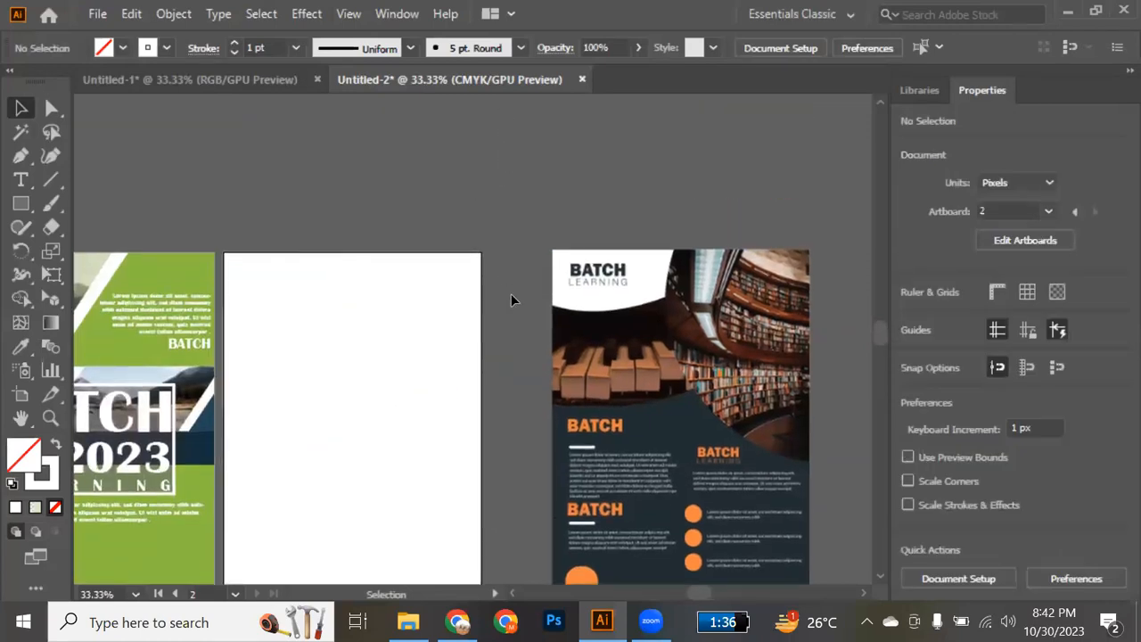
scroll(511, 294, down, 4)
scroll(511, 301, up, 1)
drag(495, 105, 219, 507)
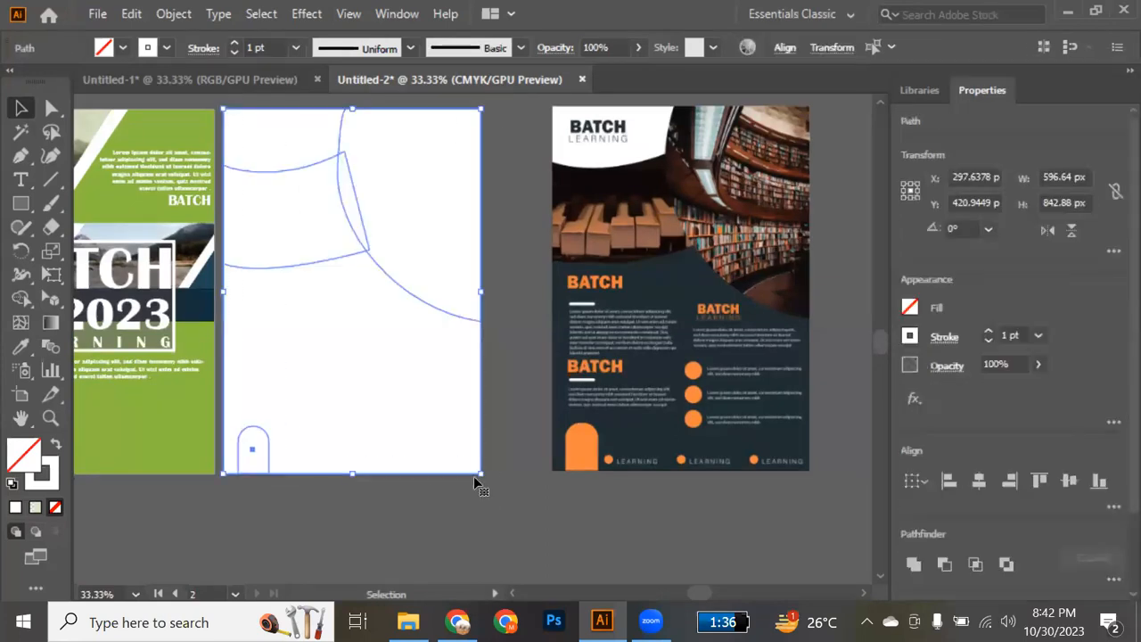
key(i)
click(648, 444)
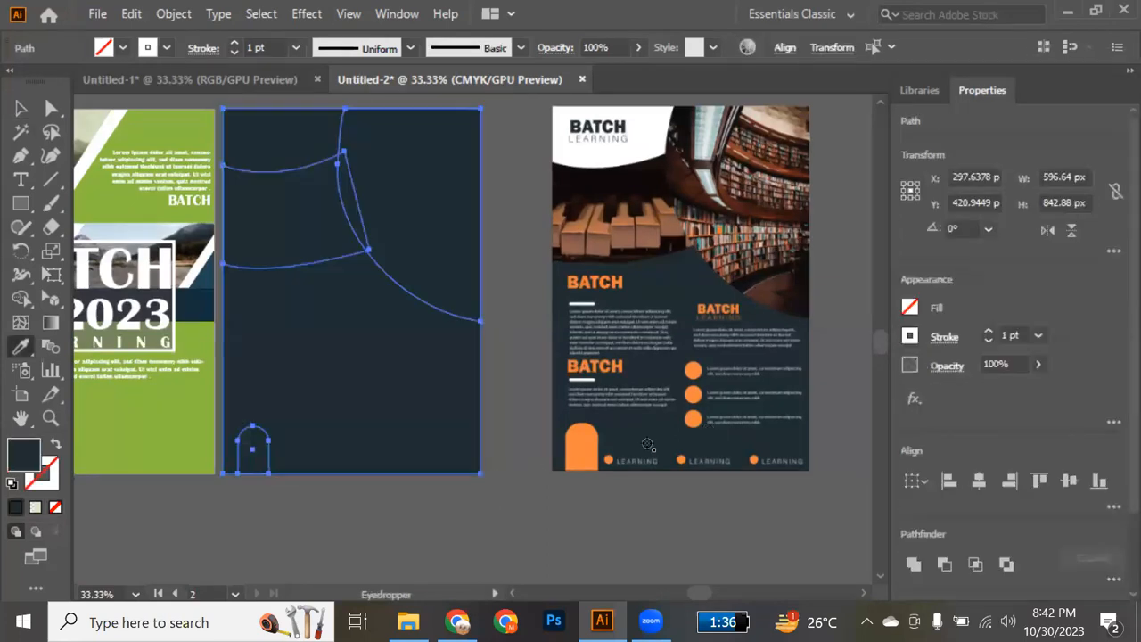
click(55, 444)
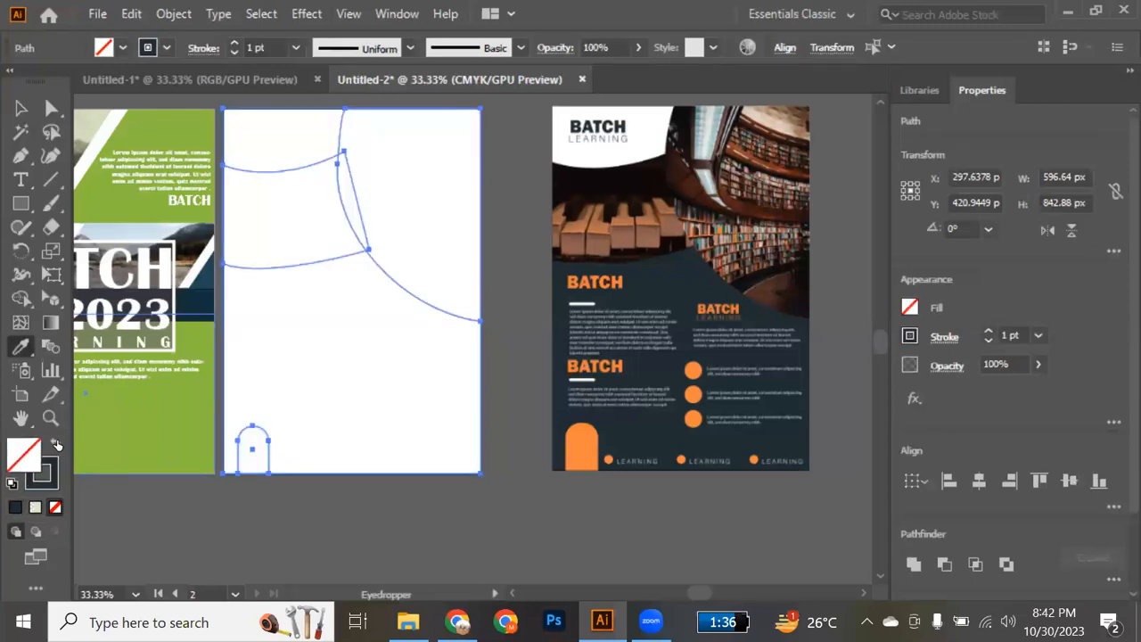
key(v)
click(300, 446)
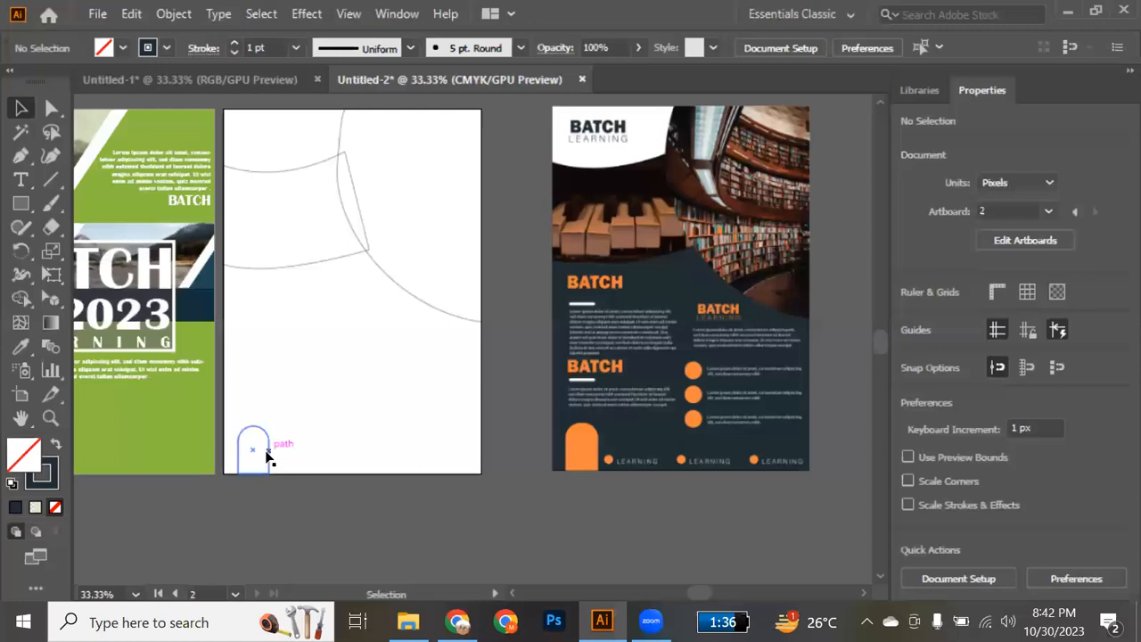
Fill the rounded tab shape at the artboard's lower edge with green sampled from the neighbouring flyer.
click(266, 455)
key(i)
click(169, 439)
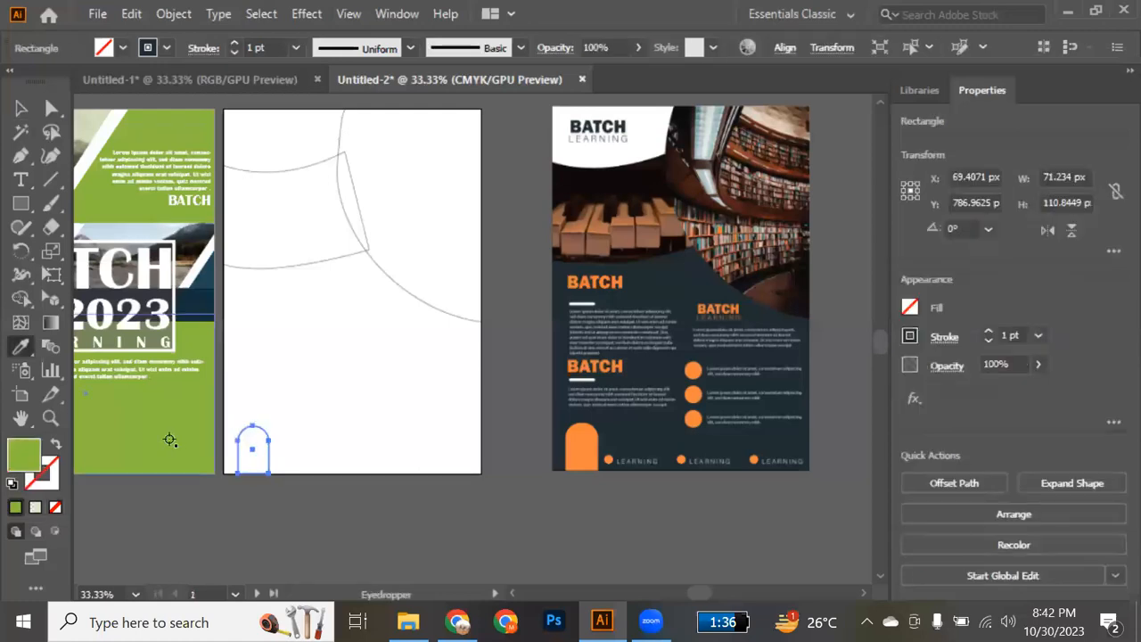
key(v)
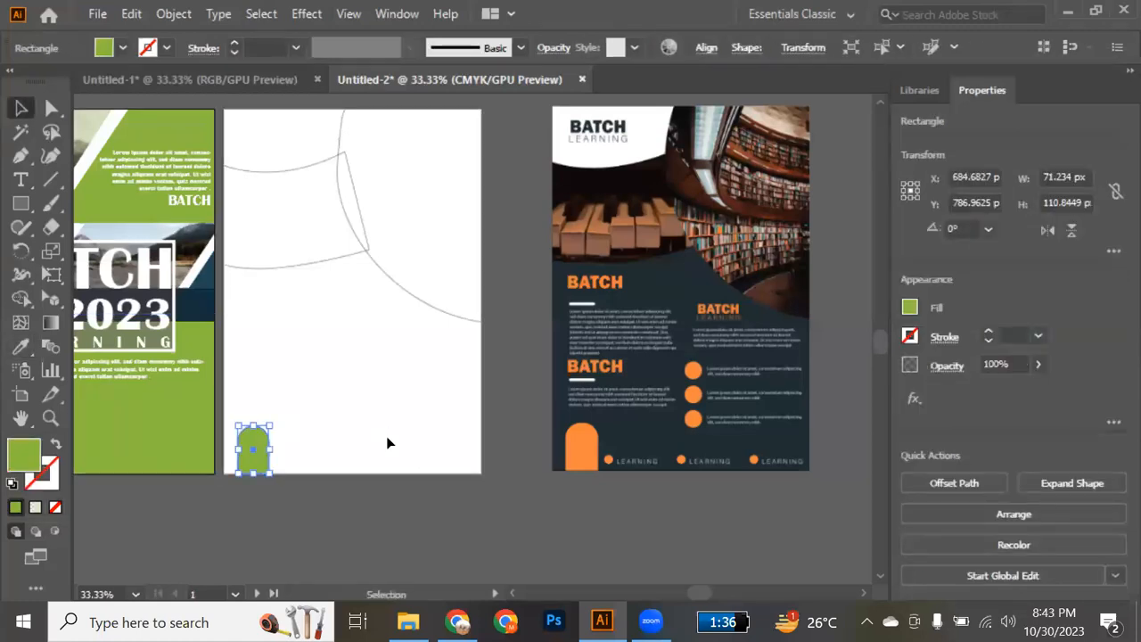
Fill the large upper-right curved shape with orange sampled from the reference BATCH heading and send the smaller curved outline behind it.
click(389, 281)
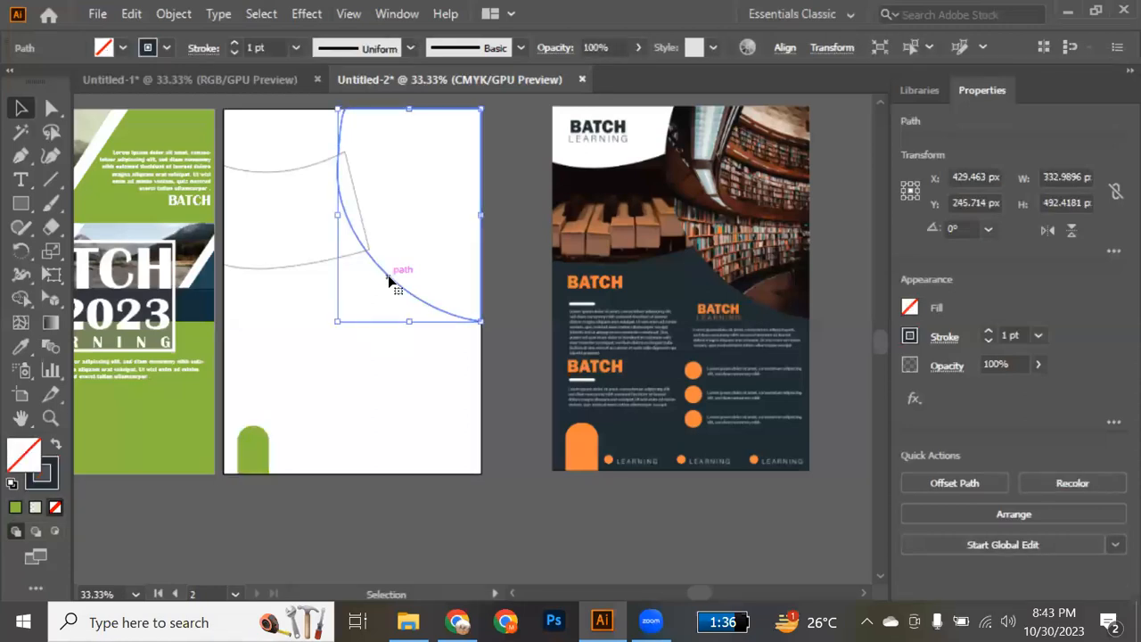
key(i)
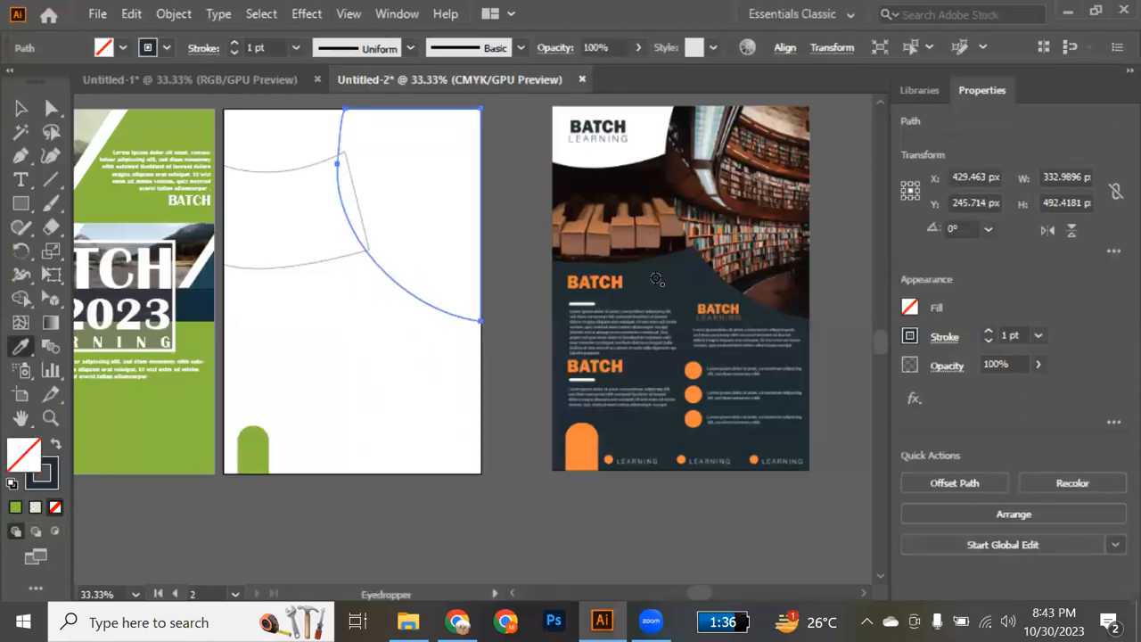
click(617, 283)
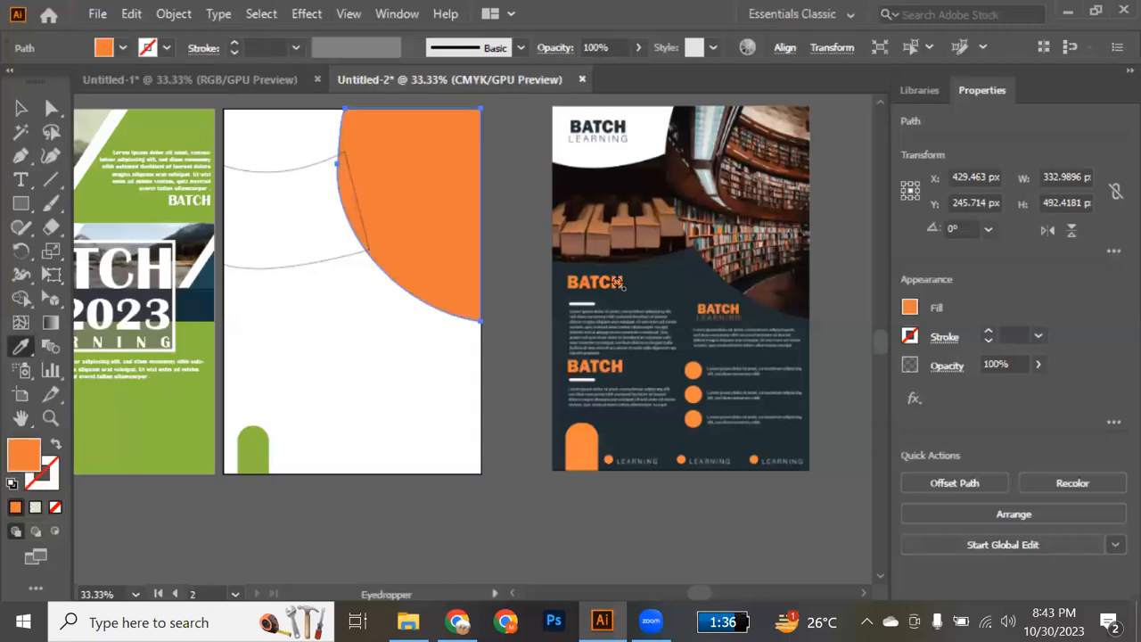
key(v)
click(276, 332)
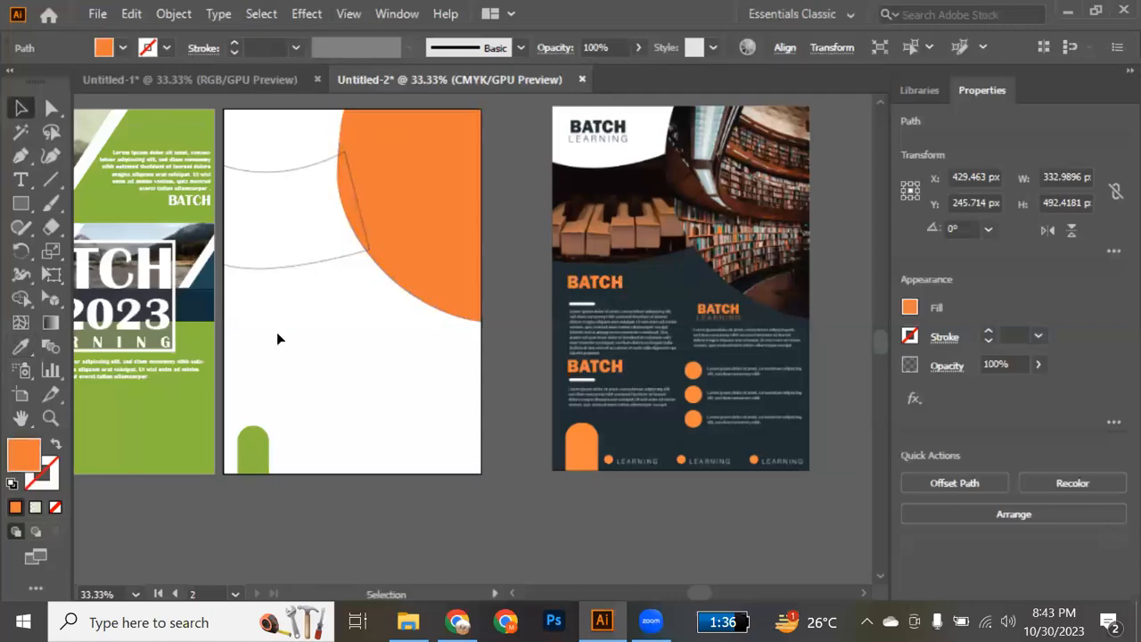
click(331, 261)
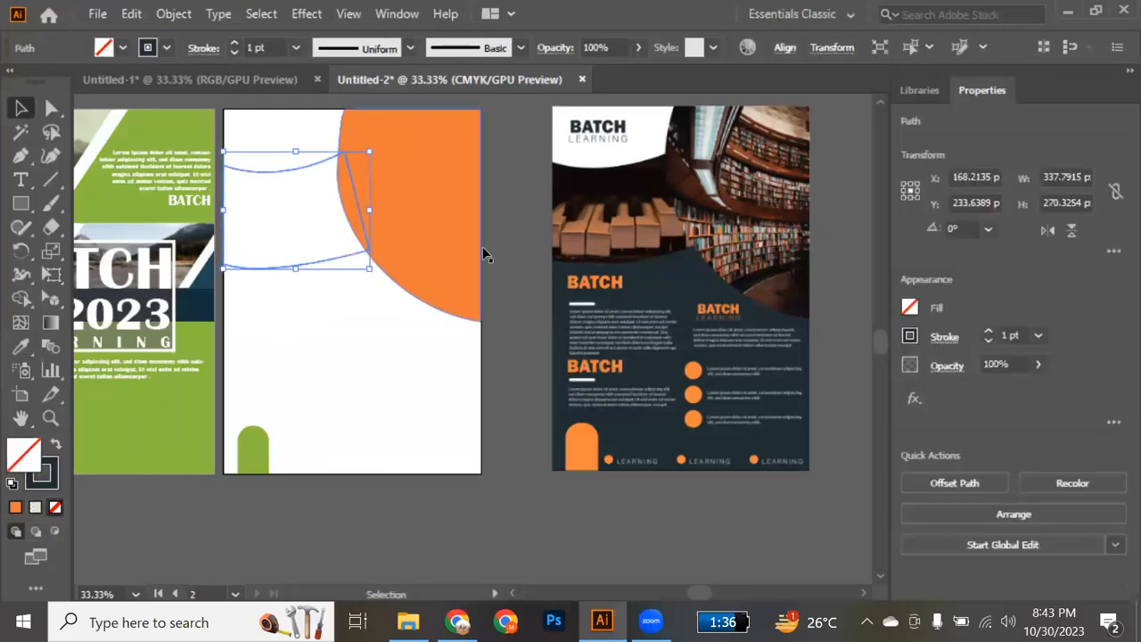
click(528, 271)
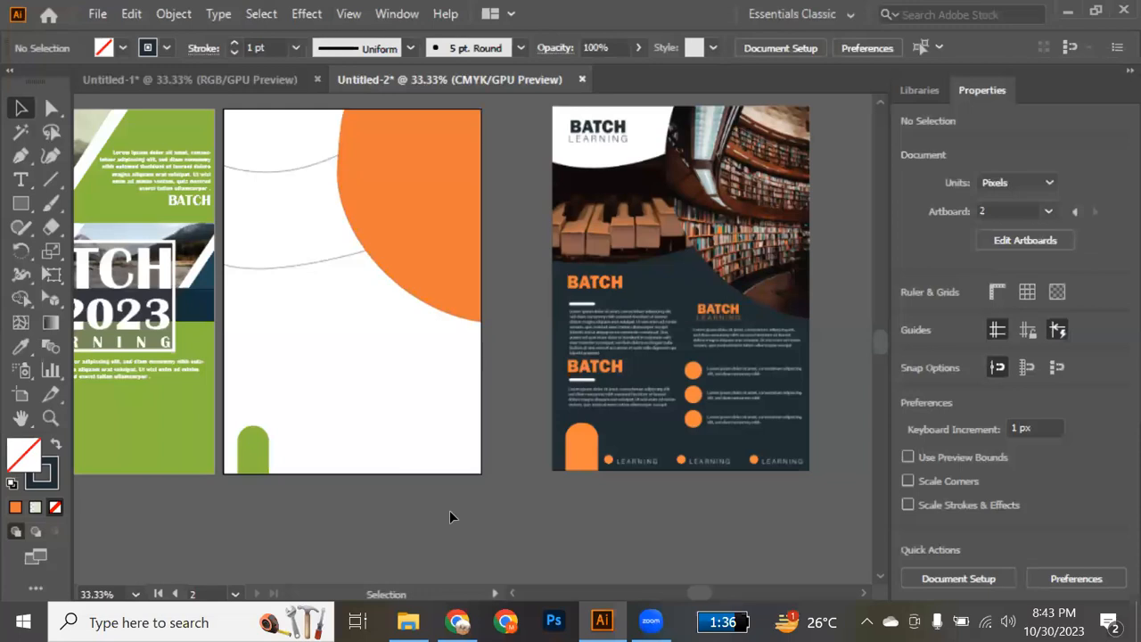
Place the Facebook logo image 1545 from the Class reference folder below the paragraph on the recreated green flyer.
scroll(386, 448, left, 5)
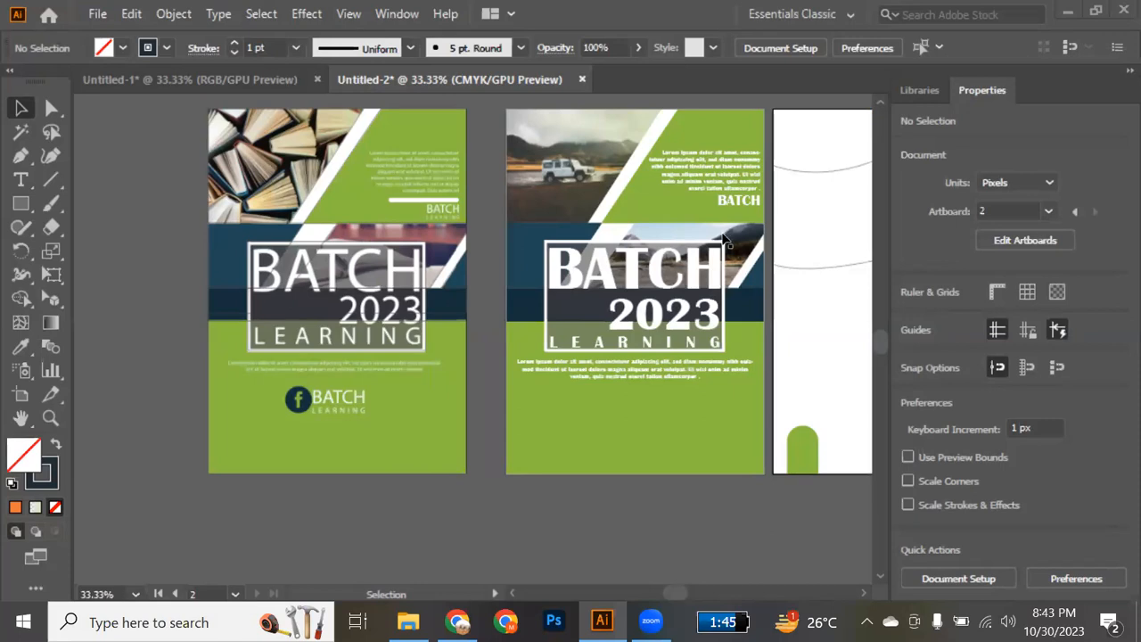
mouse_move(409, 621)
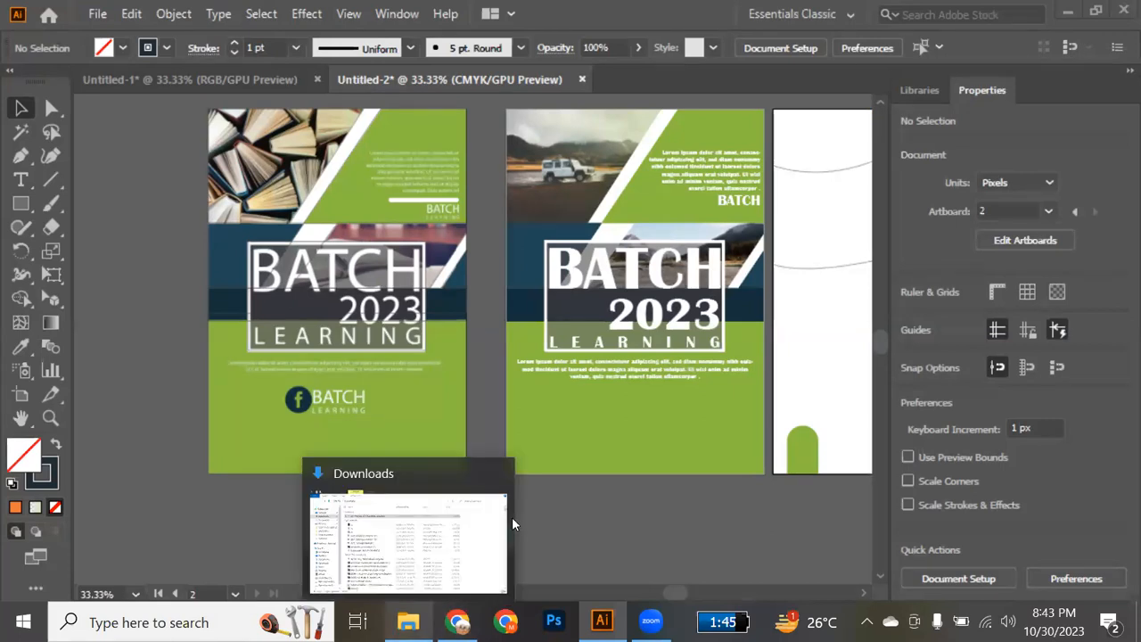
click(399, 568)
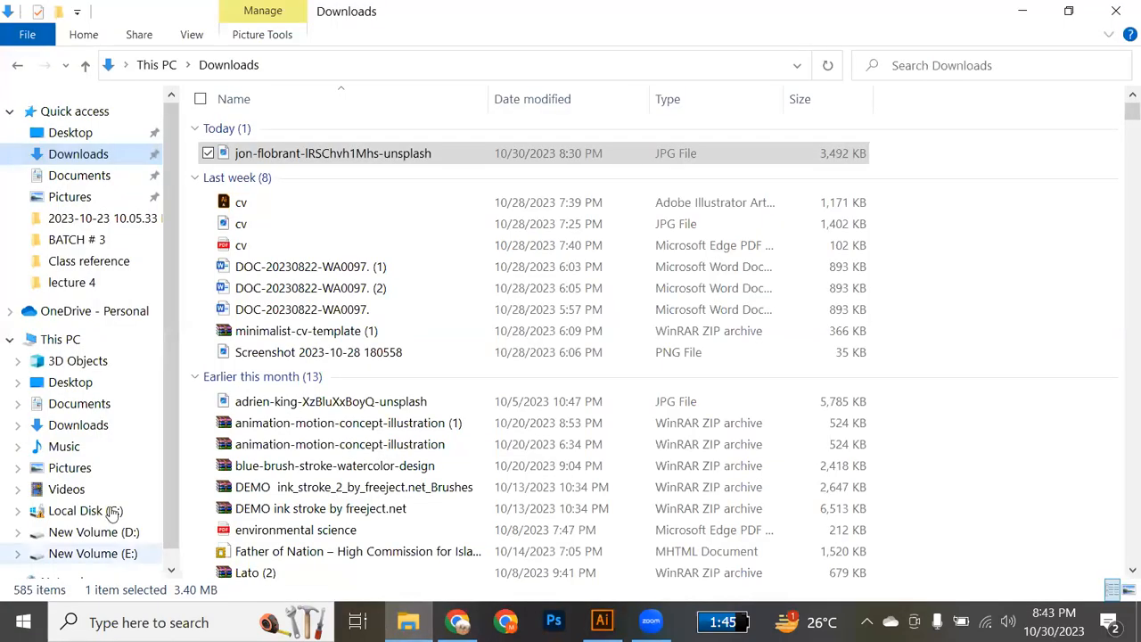
click(18, 67)
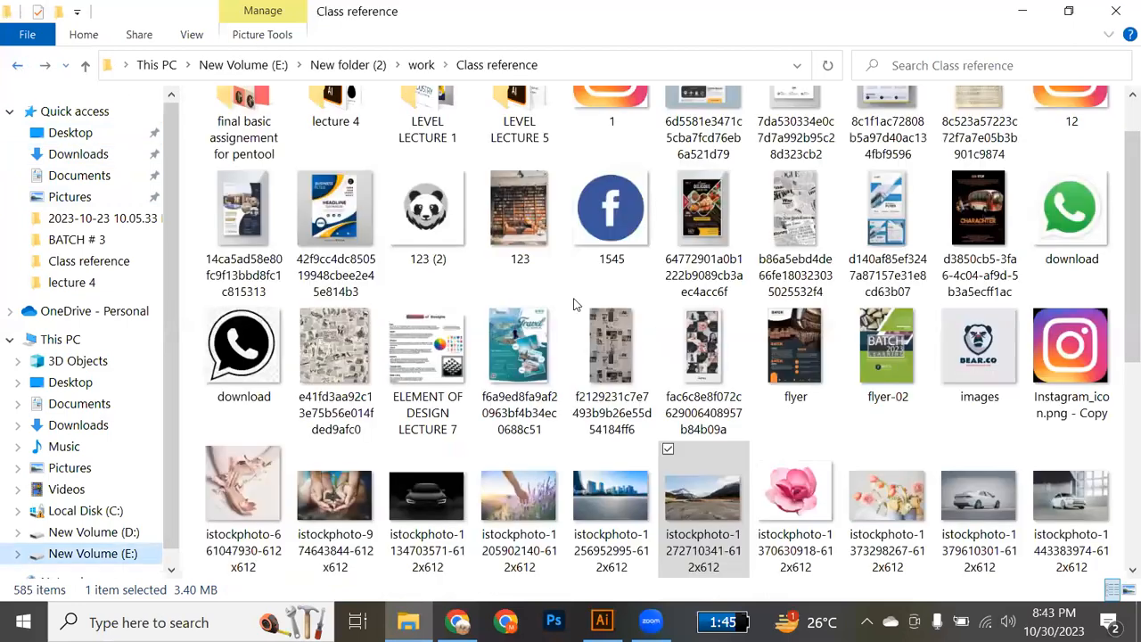
scroll(576, 304, up, 2)
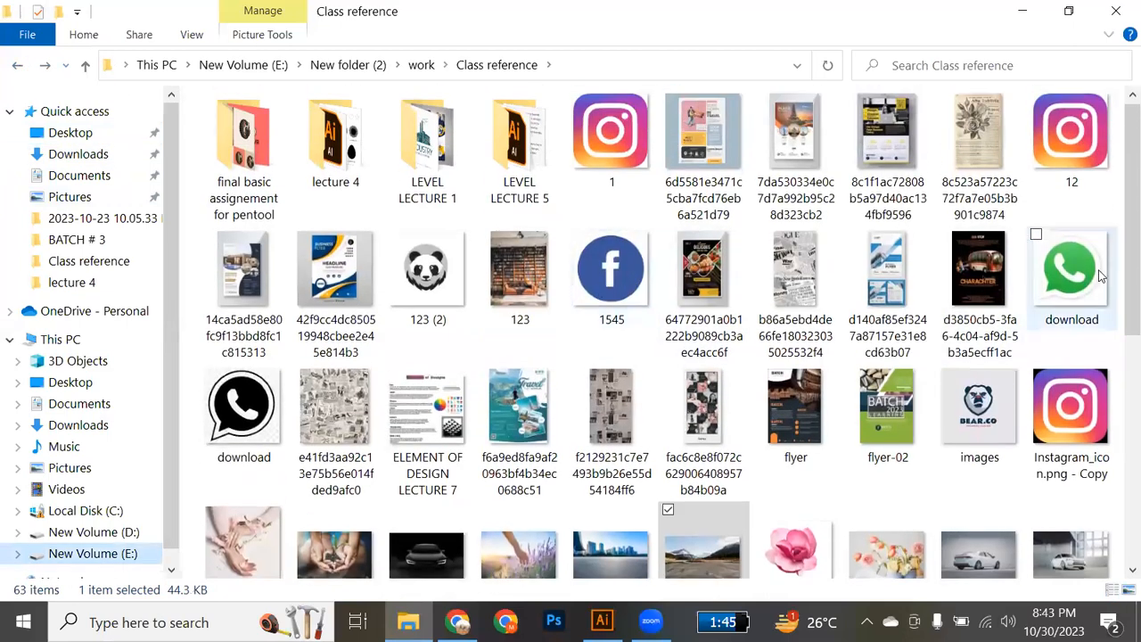
drag(599, 272, 599, 475)
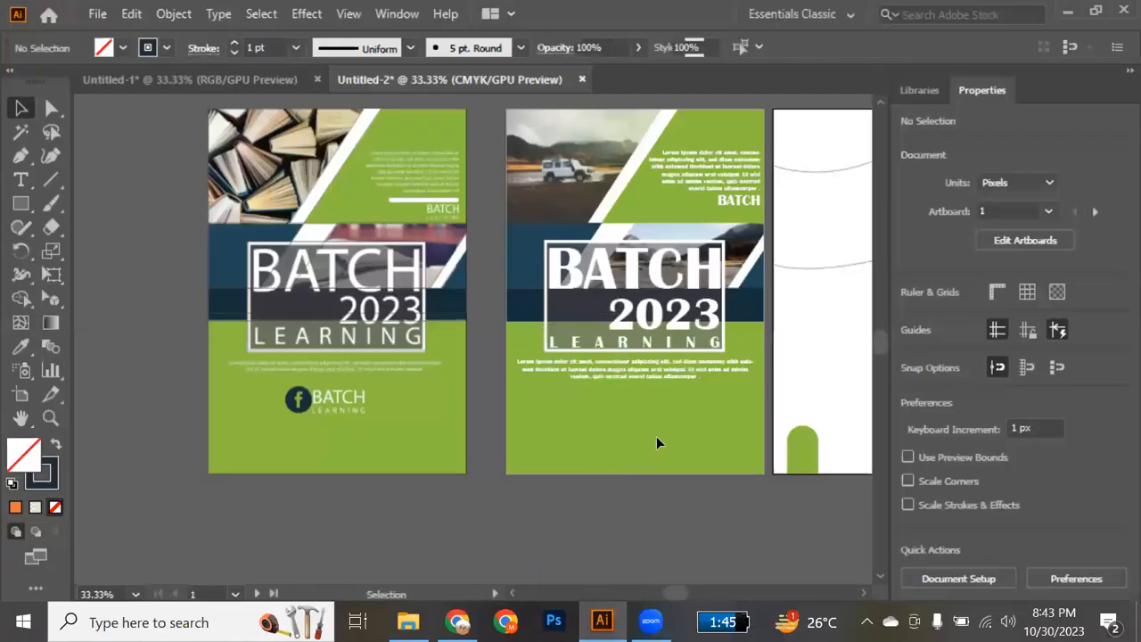
drag(606, 486, 606, 437)
scroll(606, 437, up, 1)
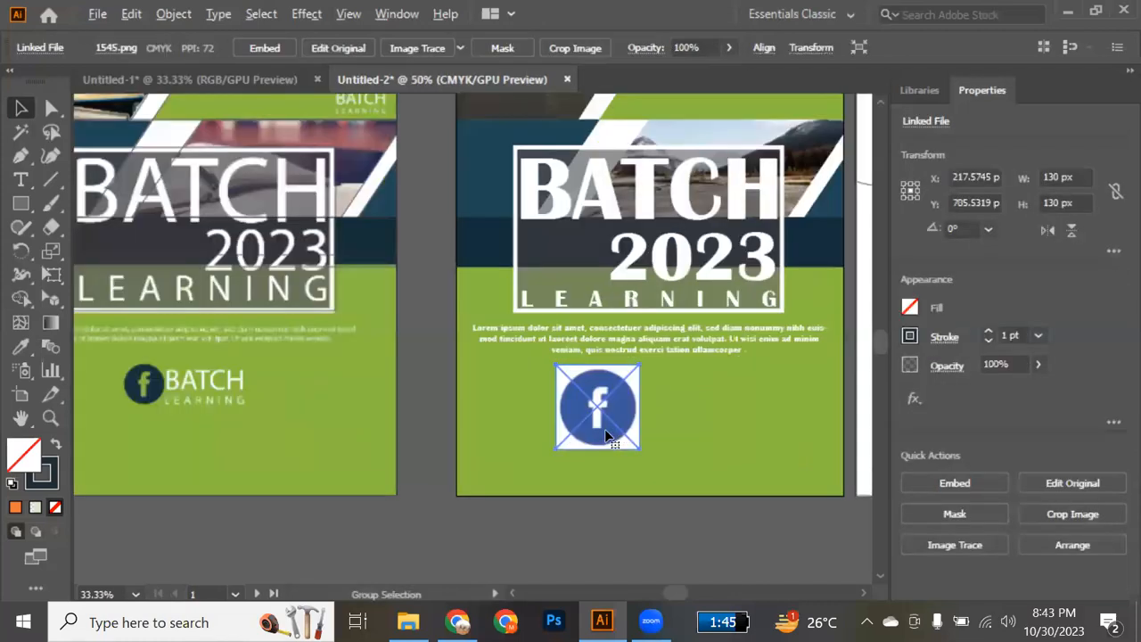
Image Trace the placed Facebook logo with the [Default] preset, expanding and ungrouping the traced result.
scroll(606, 437, up, 2)
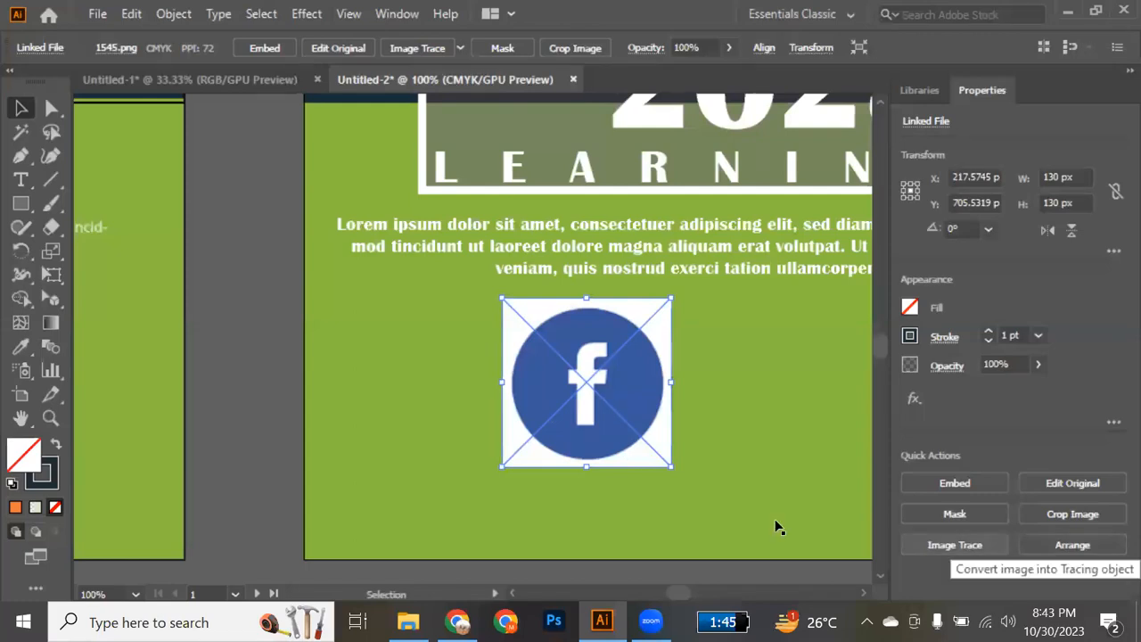
click(952, 545)
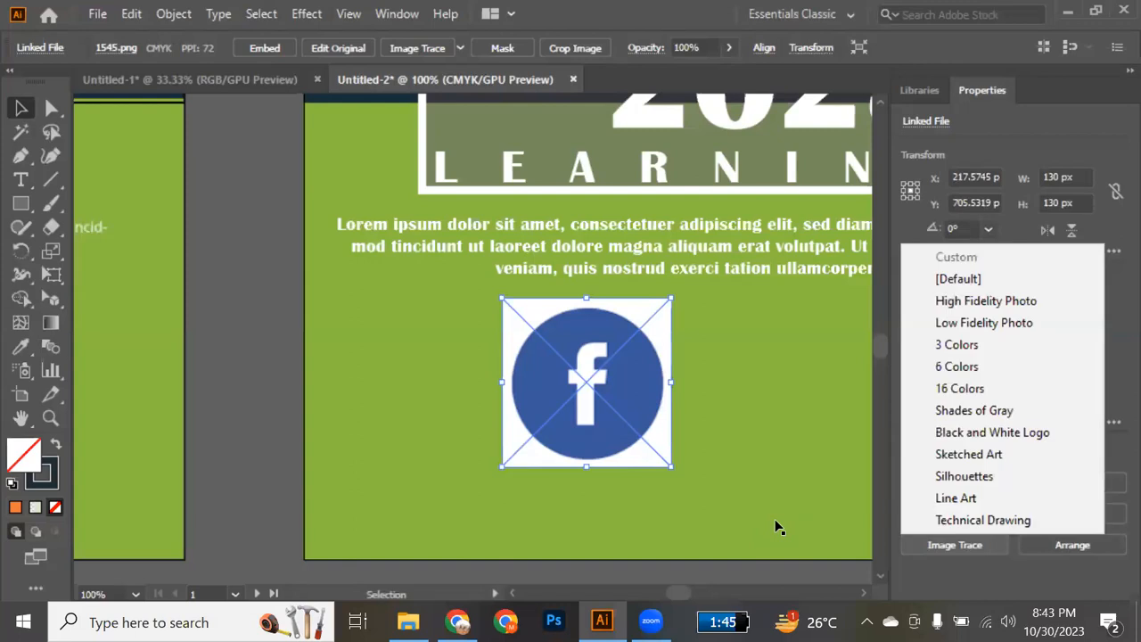
click(969, 286)
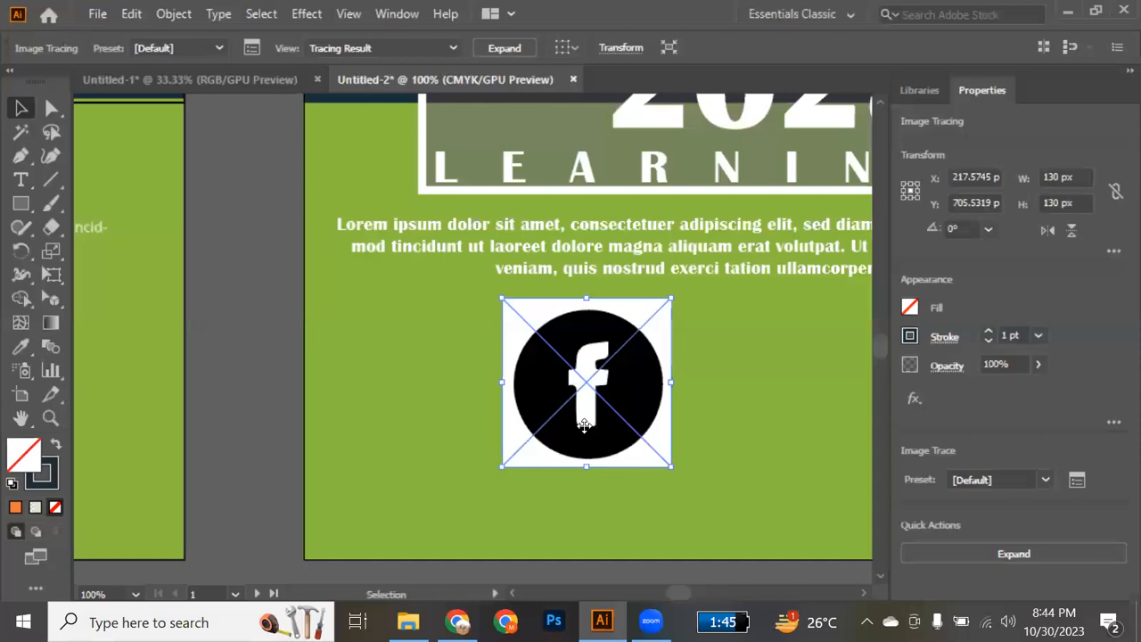
click(1013, 554)
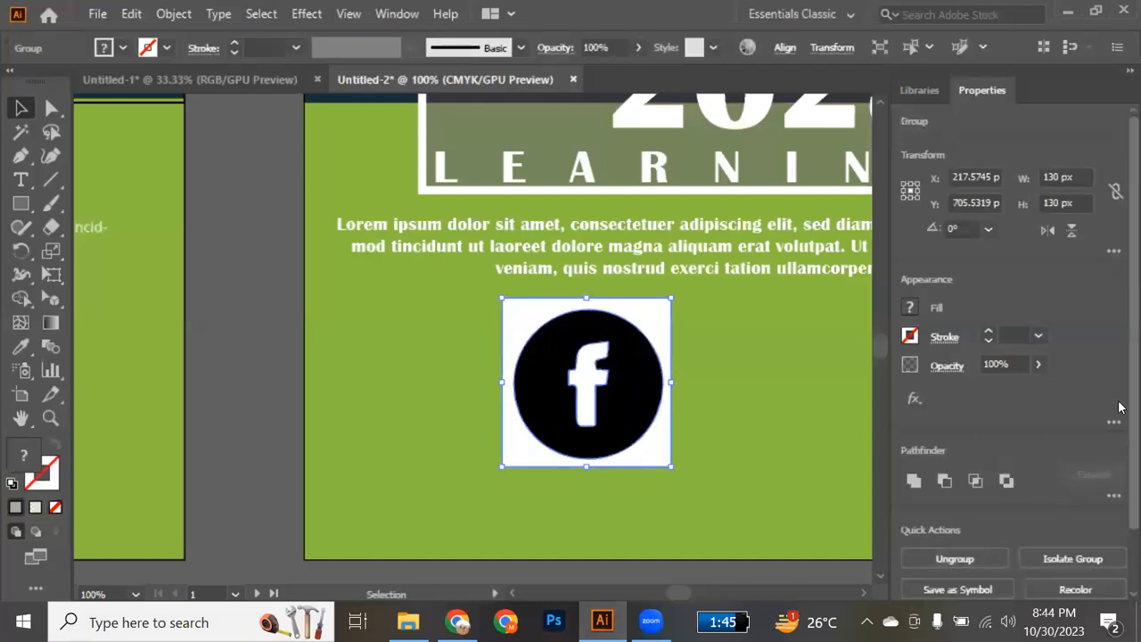
scroll(1119, 406, down, 2)
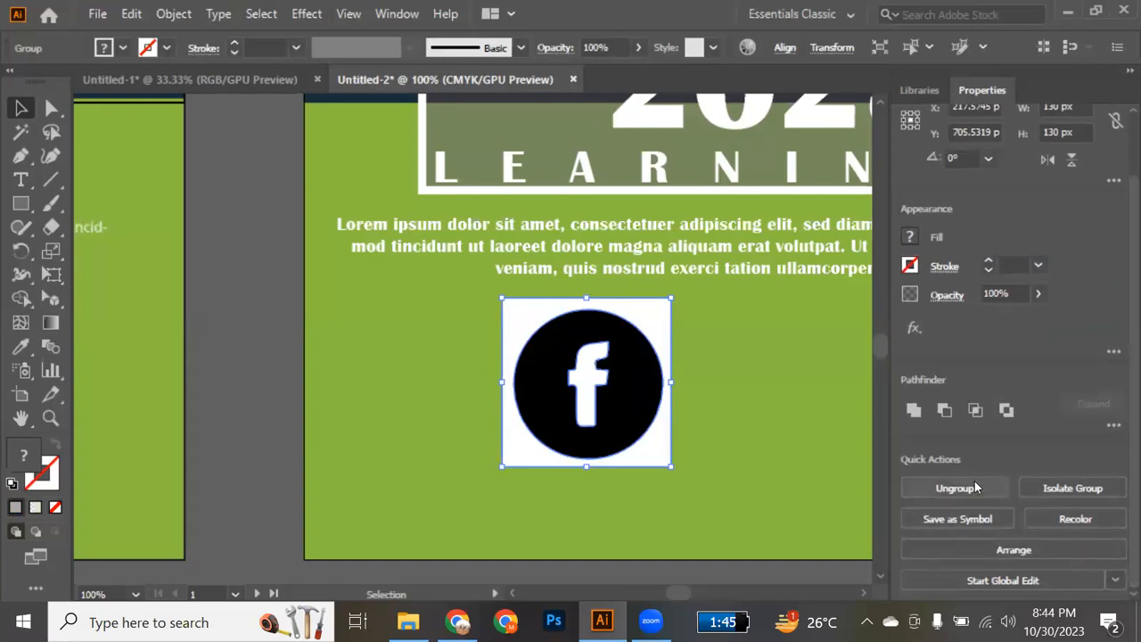
click(976, 488)
Pull the white square background and the white f out of the traced logo and delete both.
click(267, 432)
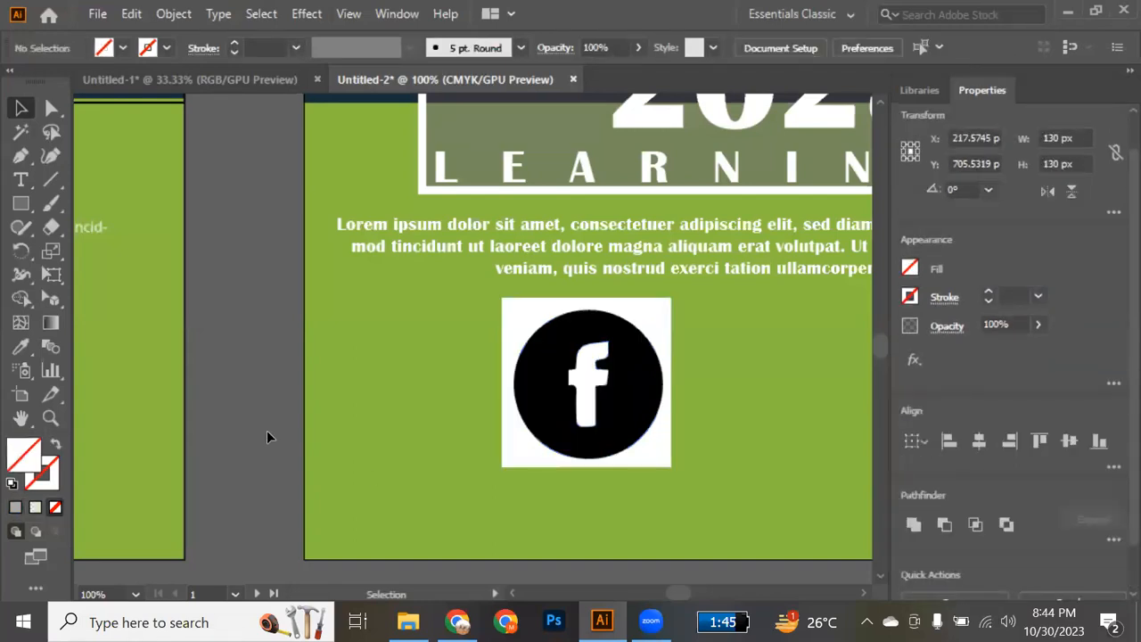
drag(520, 457, 153, 495)
drag(590, 373, 252, 470)
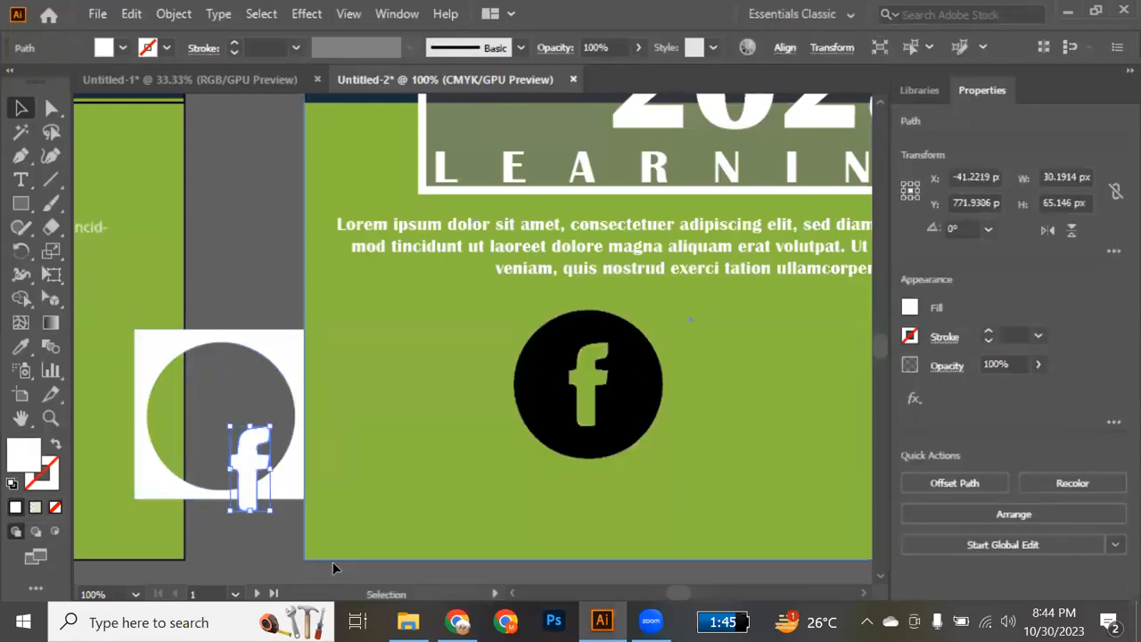
drag(250, 536, 269, 402)
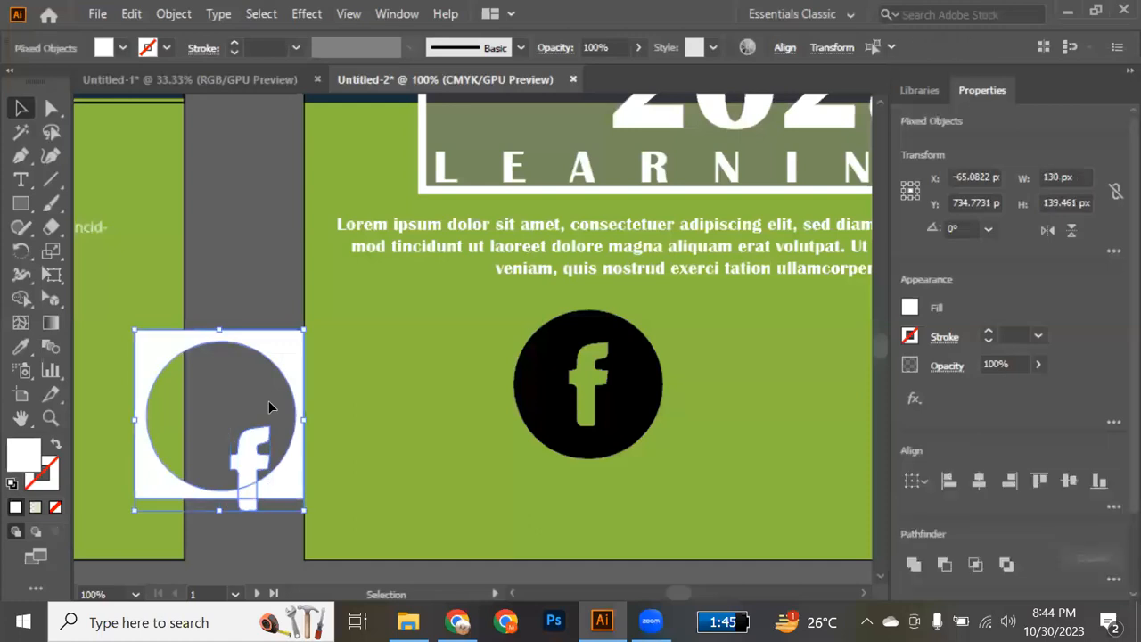
key(Delete)
Resize the black Facebook icon to about 84 px wide and position it beside 2023 in the title frame.
drag(540, 413, 505, 403)
drag(624, 448, 583, 423)
scroll(583, 423, up, 5)
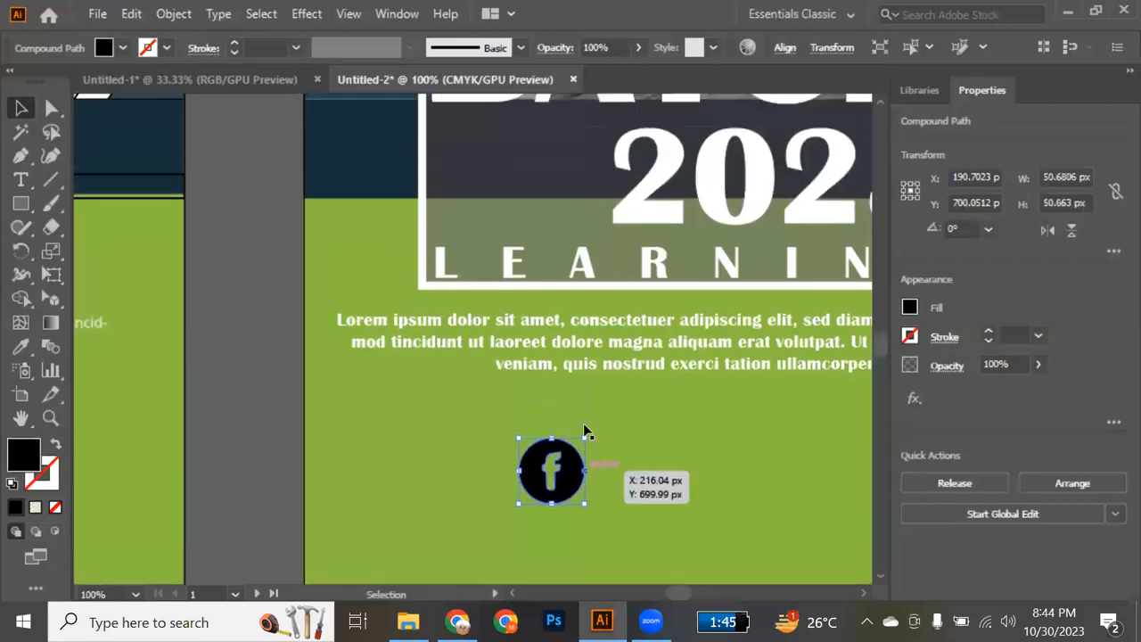
scroll(584, 434, down, 3)
drag(576, 460, 575, 247)
scroll(573, 265, up, 5)
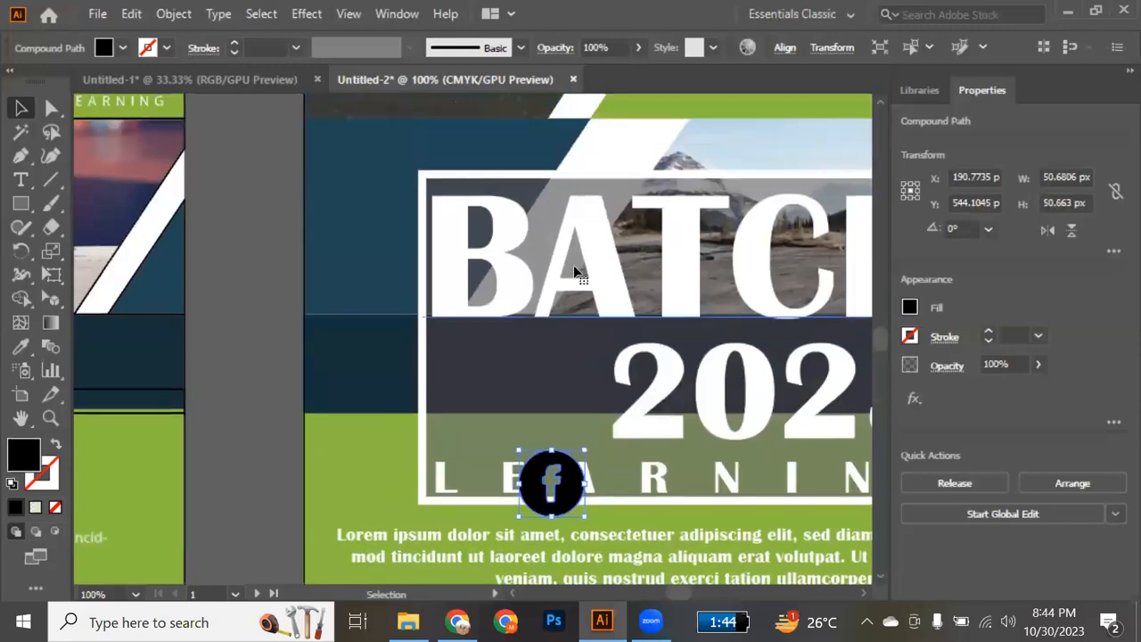
drag(575, 502, 494, 467)
drag(576, 438, 567, 443)
Recolor the Facebook icon white by sampling the BATCH title lettering and deselect it.
key(i)
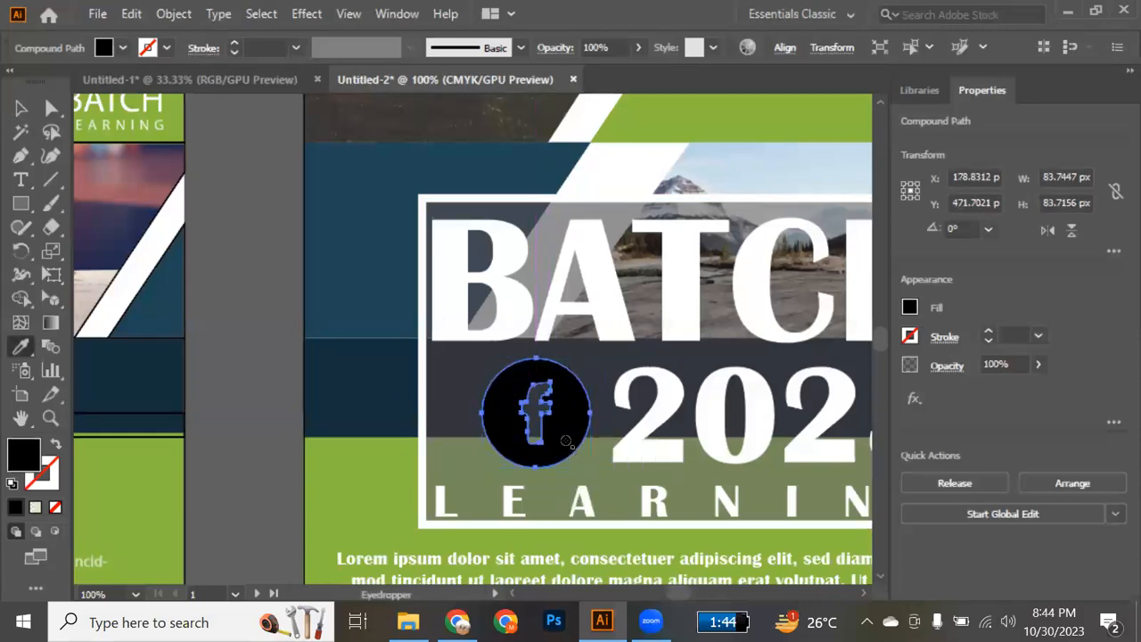
click(603, 310)
key(v)
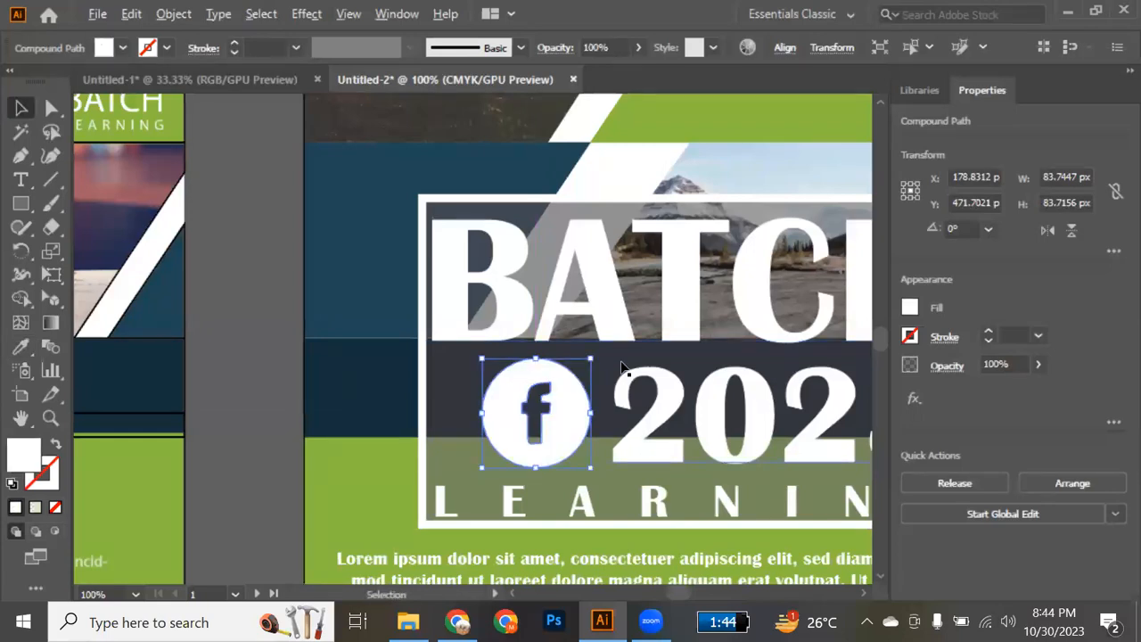
scroll(622, 365, down, 3)
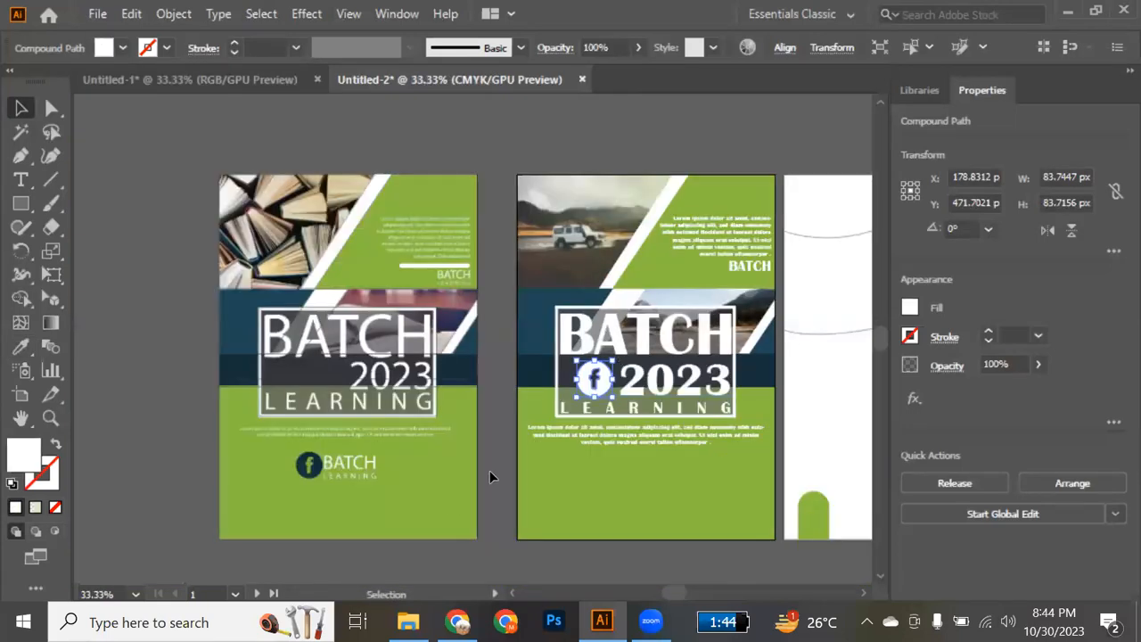
click(489, 472)
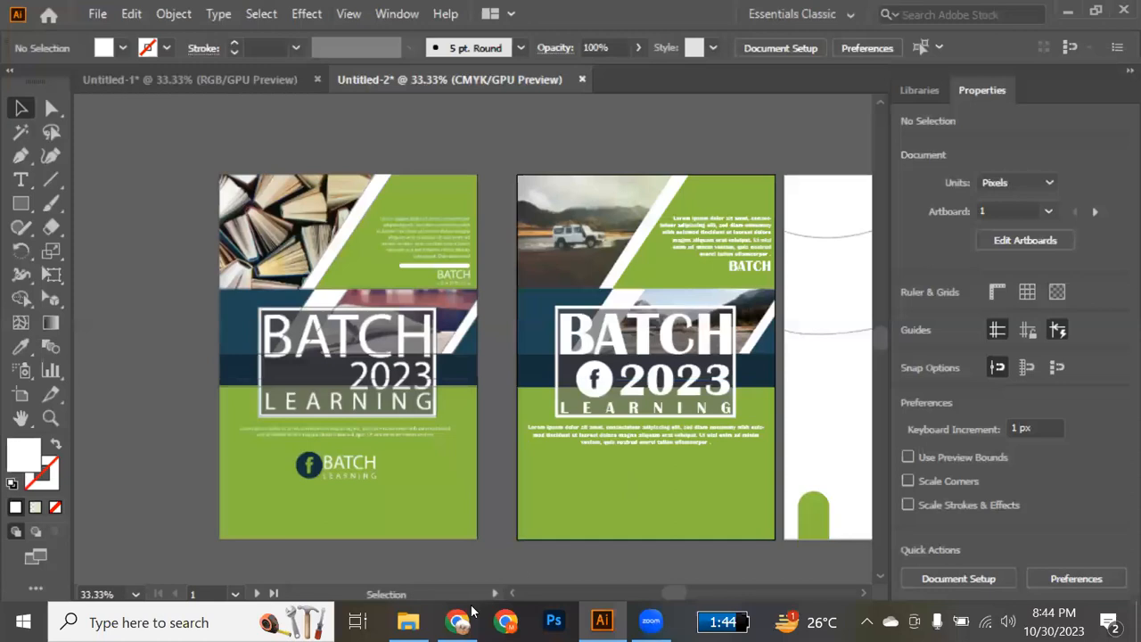
mouse_move(462, 619)
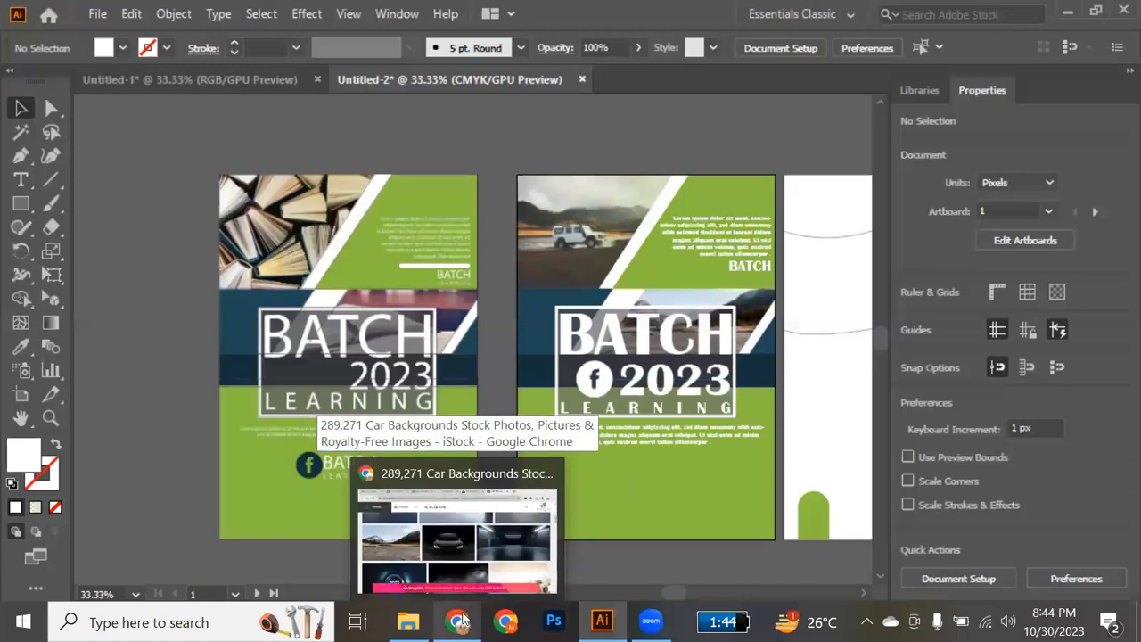